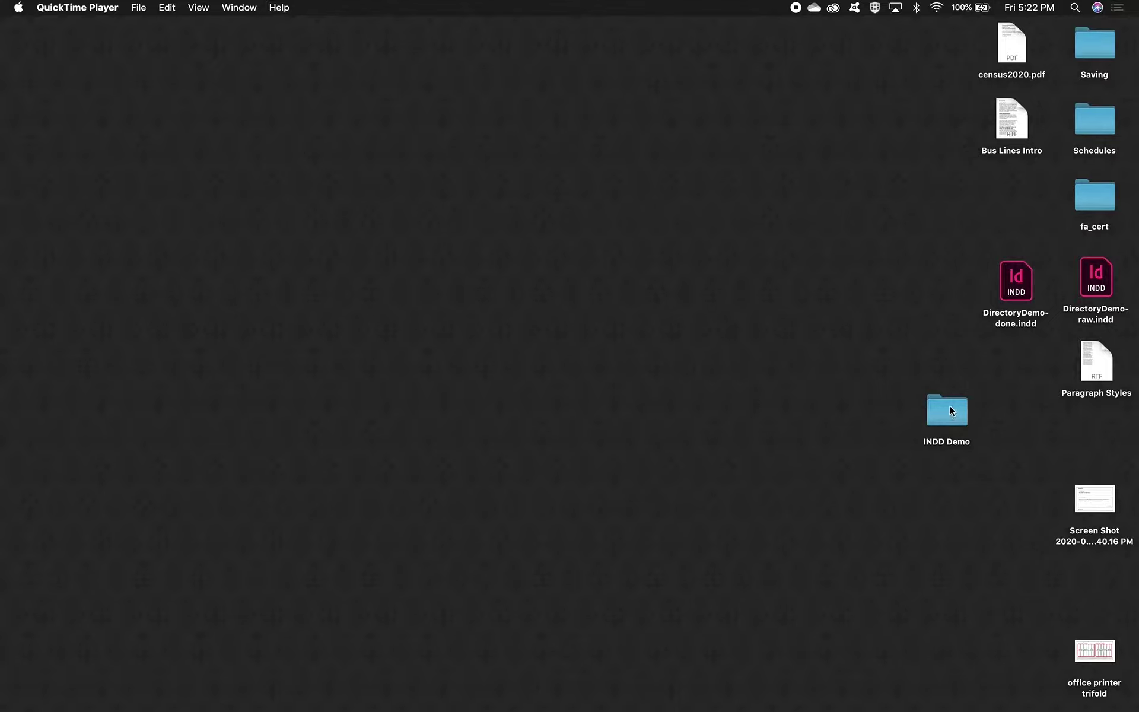
Step: Open the desktop INDD Demo folder to see its JPG photos, EPS logos, PDF and copy file
drag(949, 404, 973, 401)
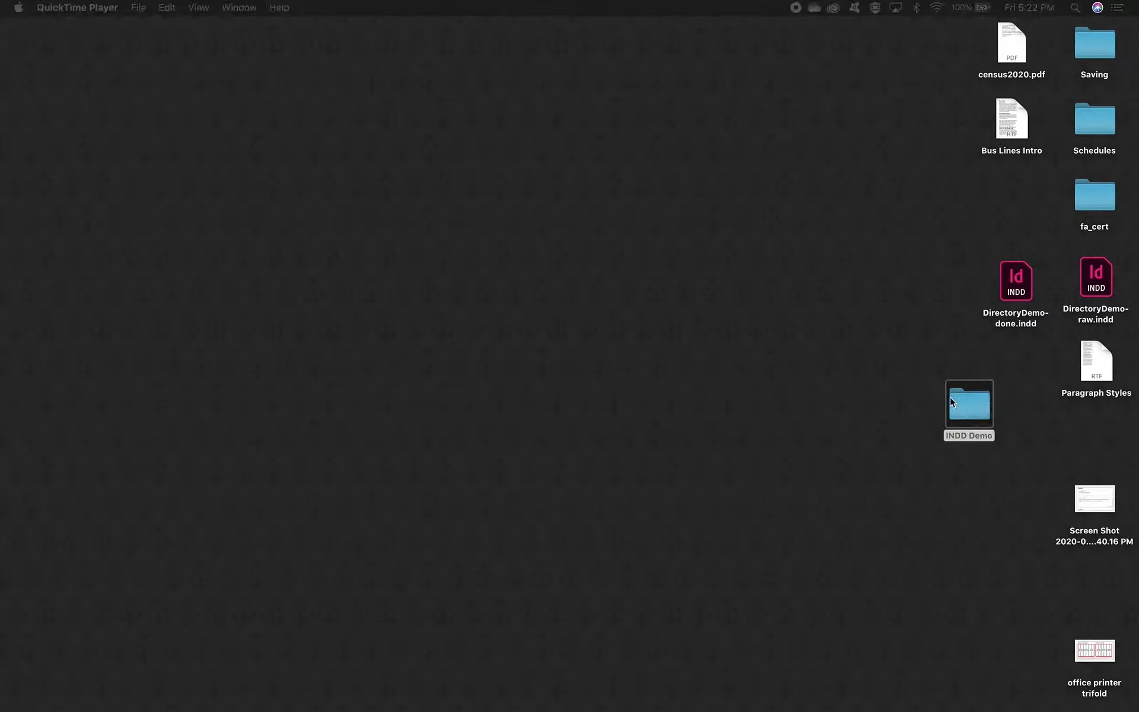
double_click(978, 416)
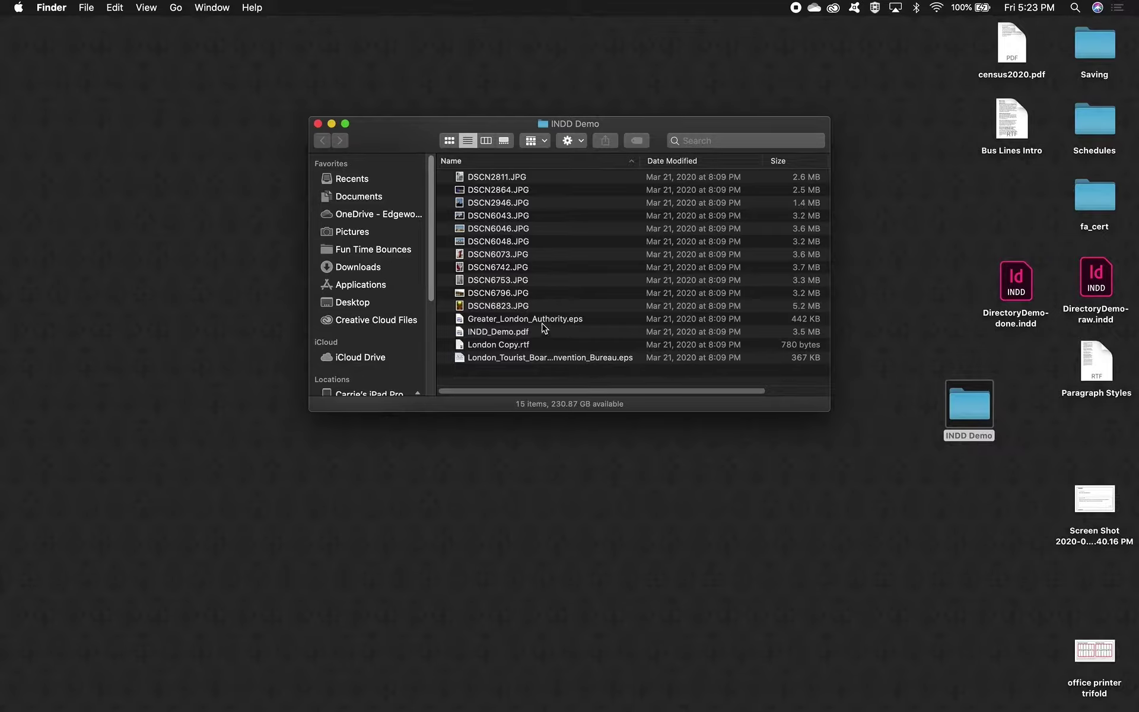
Step: Open INDD_Demo.pdf in Preview and scroll through the finished London poster and back
click(515, 335)
double_click(515, 331)
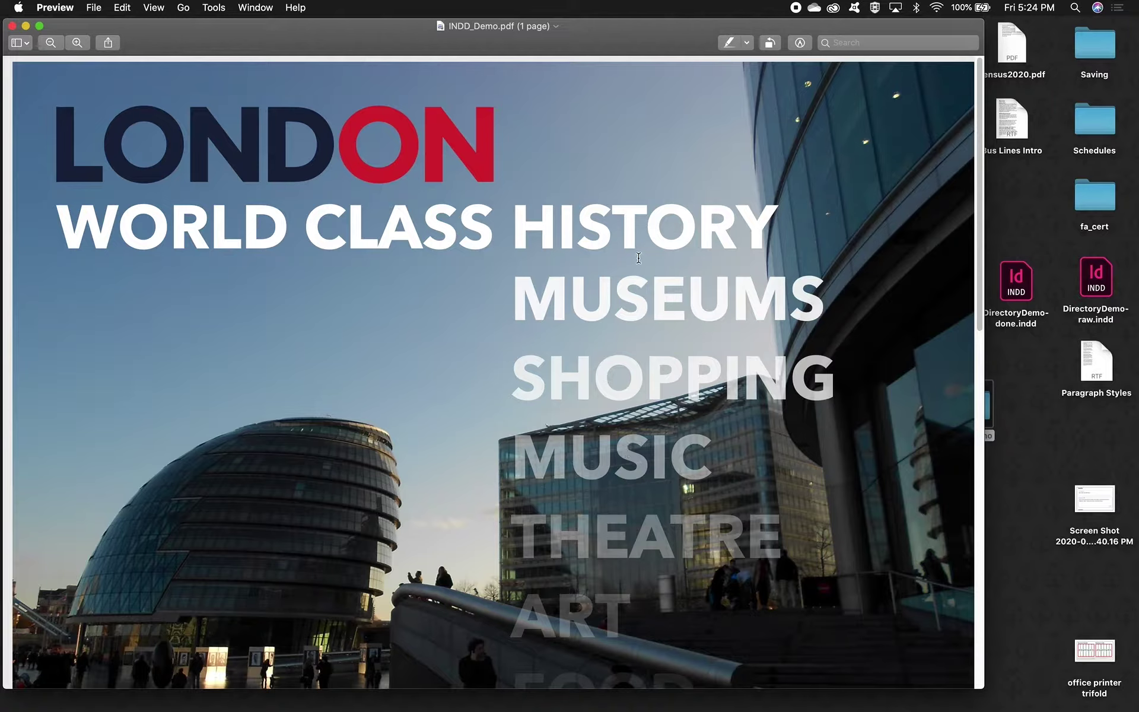
scroll(639, 256, down, 15)
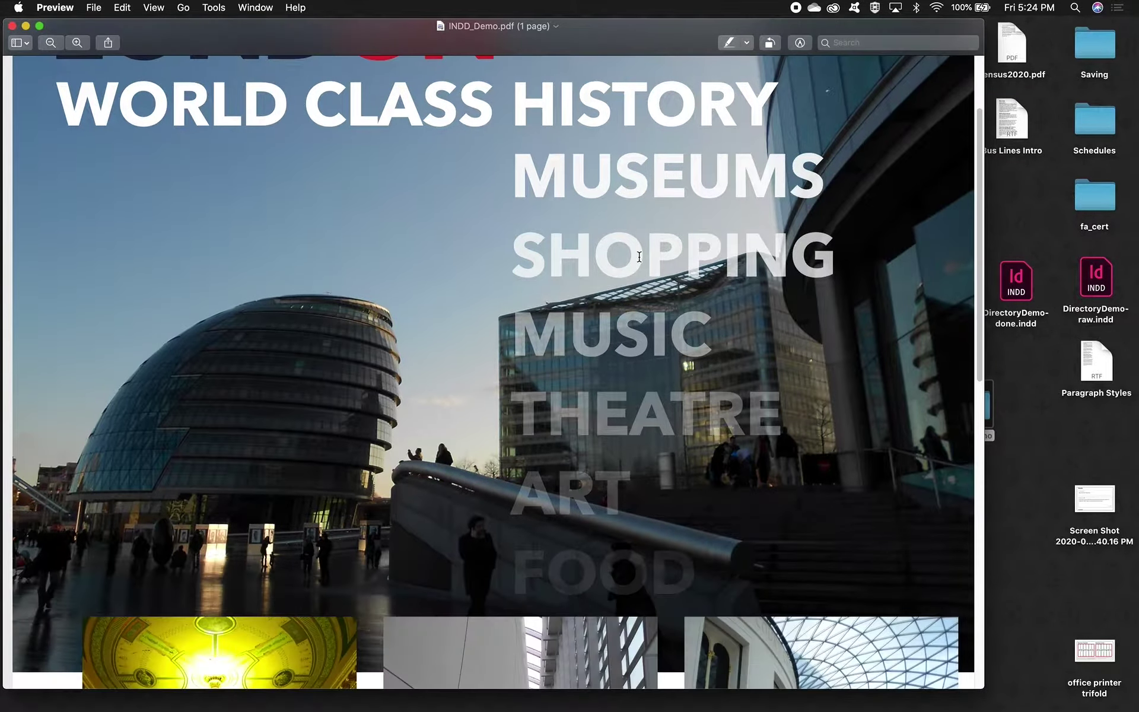
scroll(639, 256, down, 5)
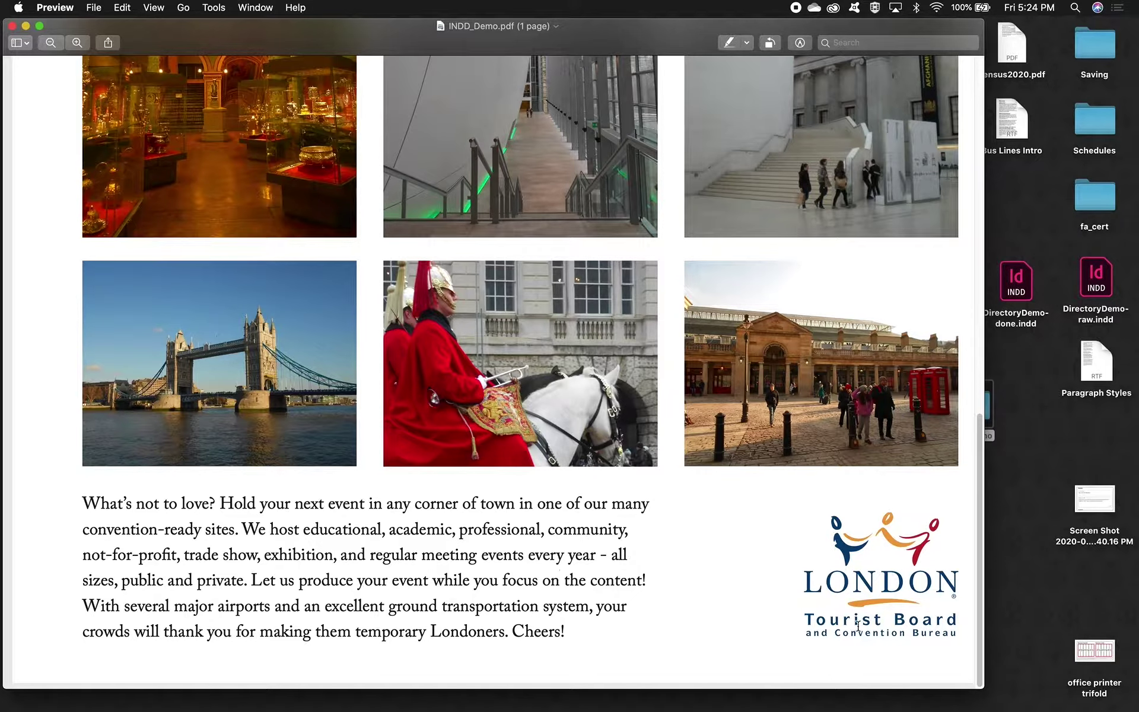
scroll(856, 551, up, 20)
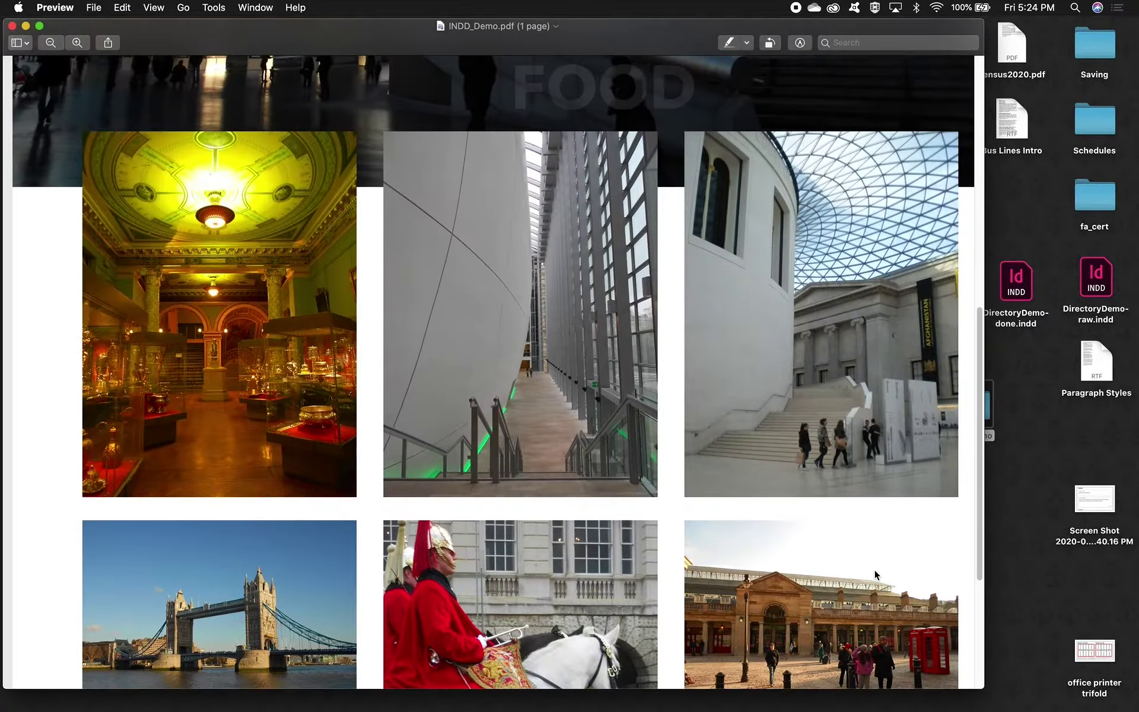
scroll(326, 151, up, 3)
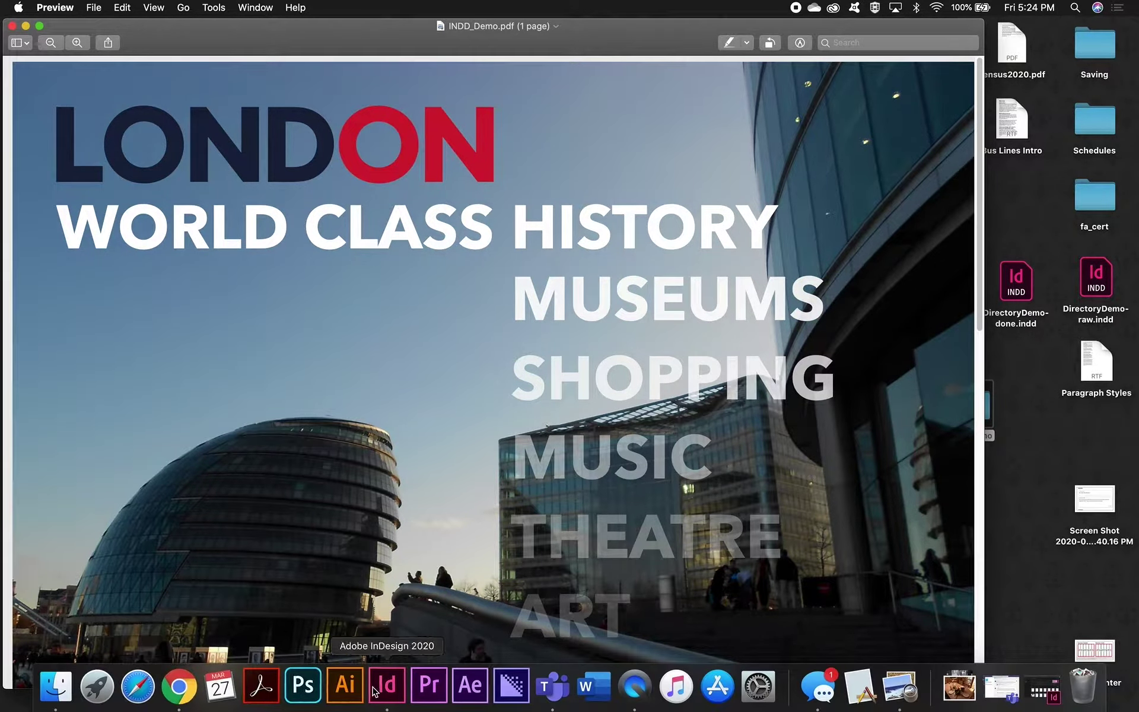
Step: Start a new InDesign document using the Print Tabloid 11 x 17 in preset
click(387, 687)
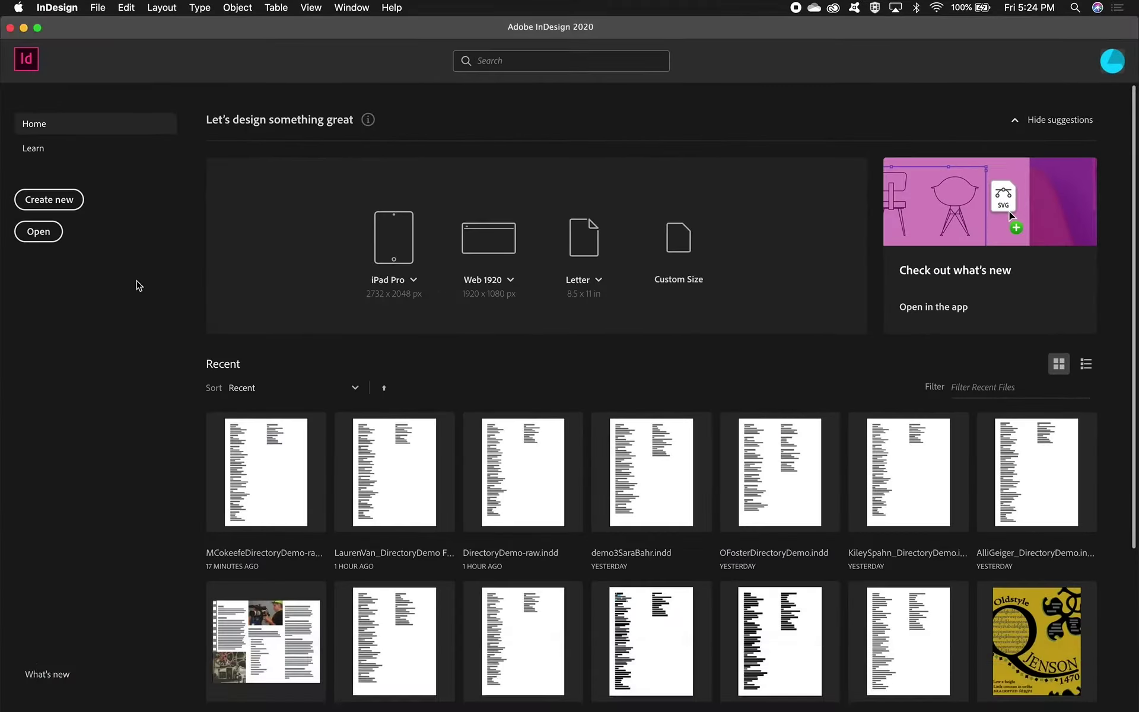
key(super+n)
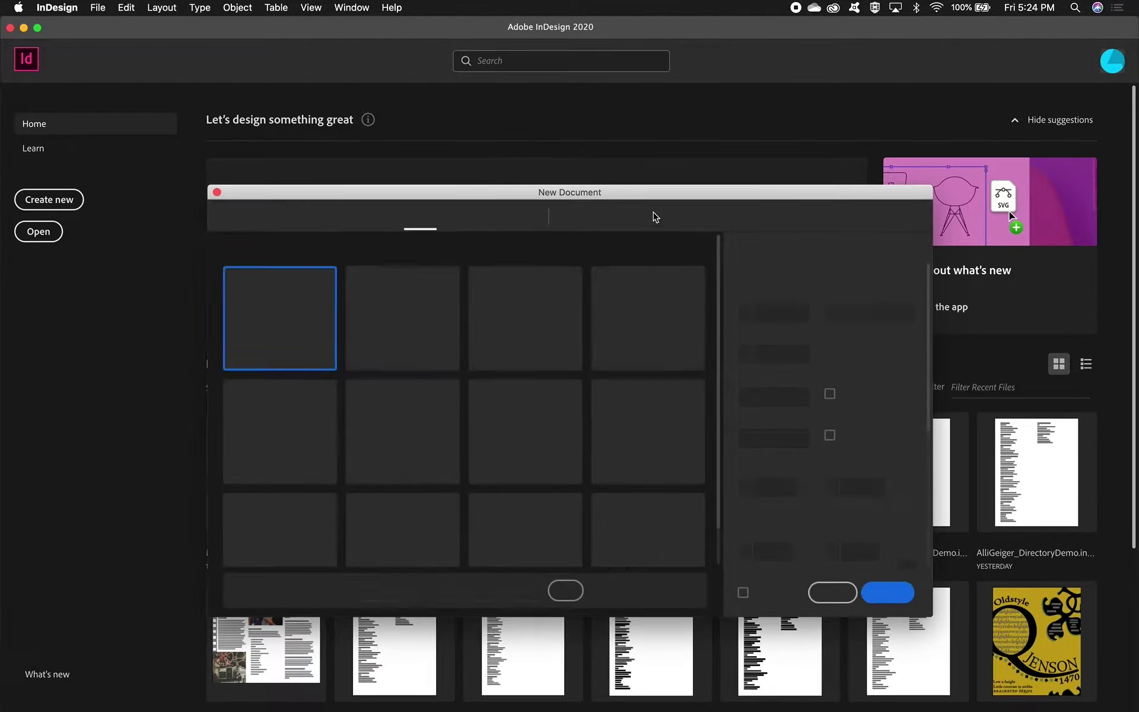
click(594, 221)
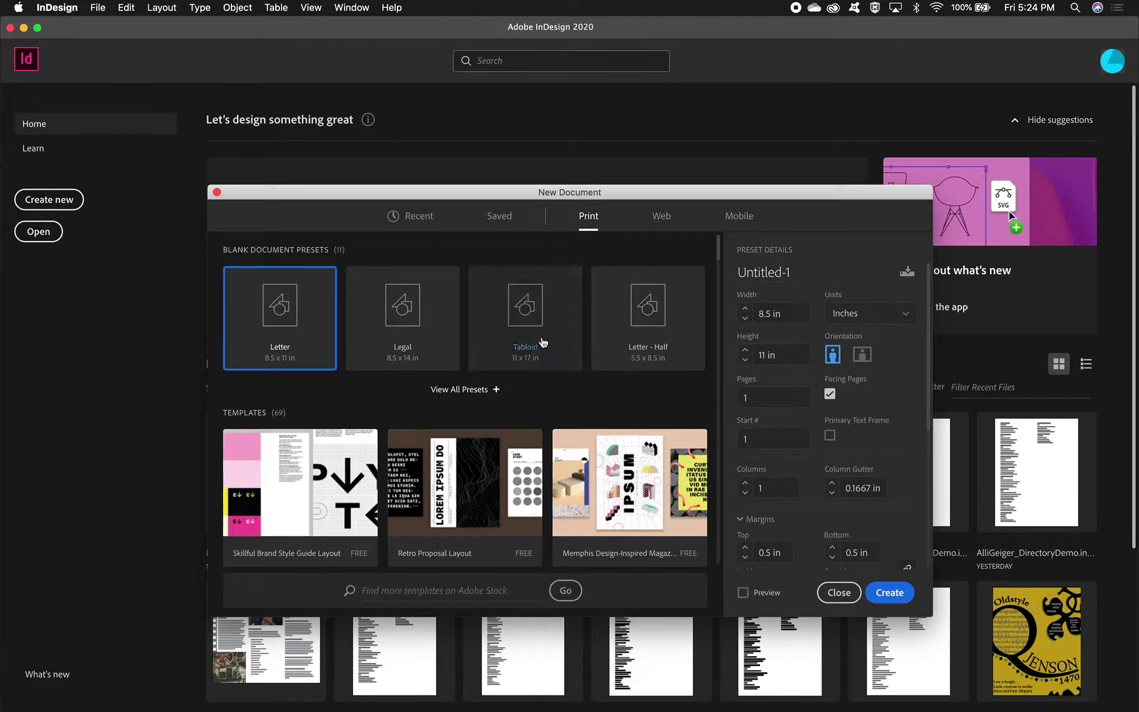
click(542, 345)
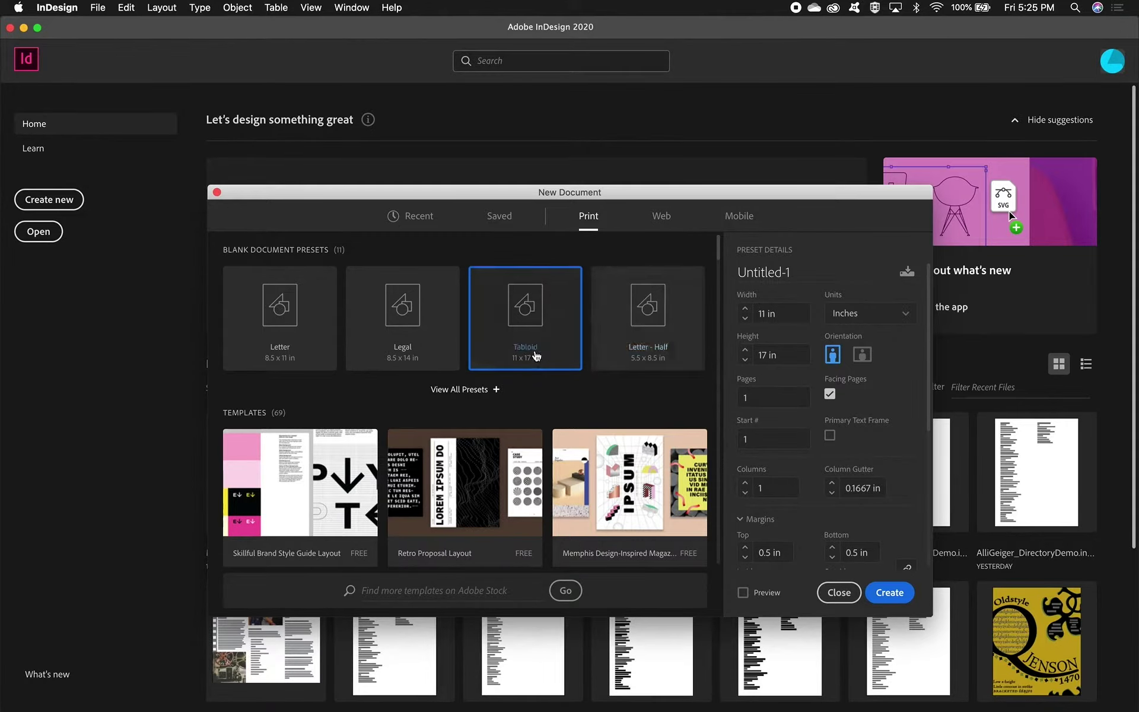
Step: Turn off Facing Pages and set a 0.125 in bleed on all sides
click(830, 395)
scroll(837, 409, down, 5)
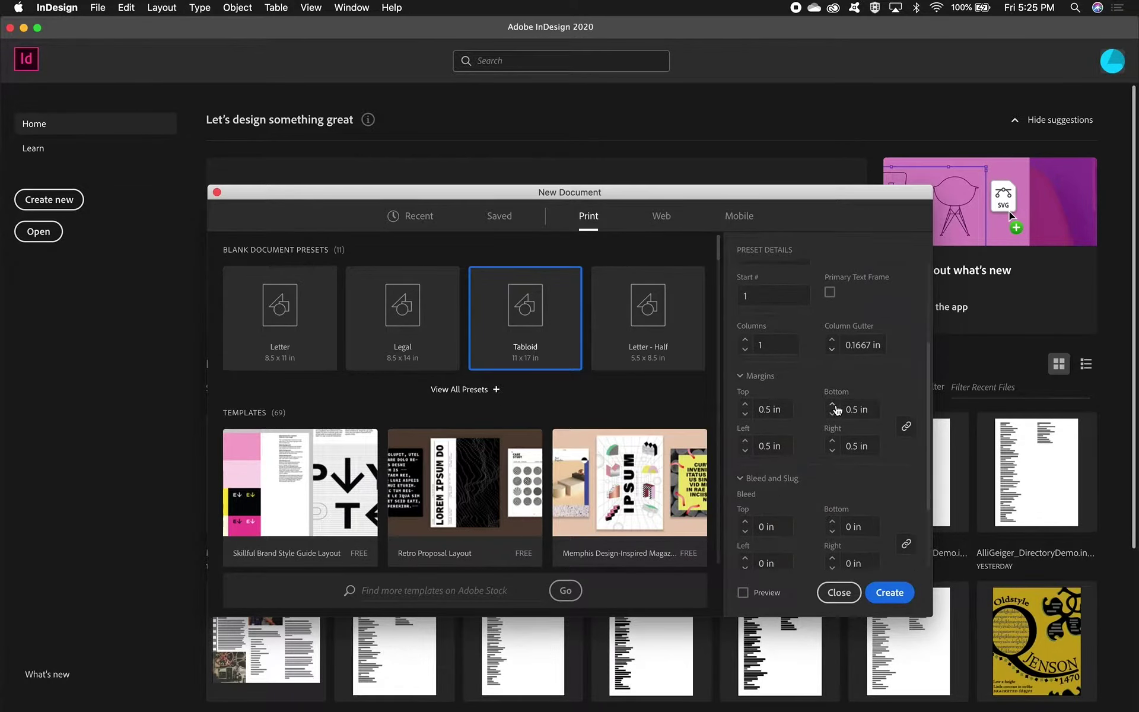
scroll(837, 409, down, 2)
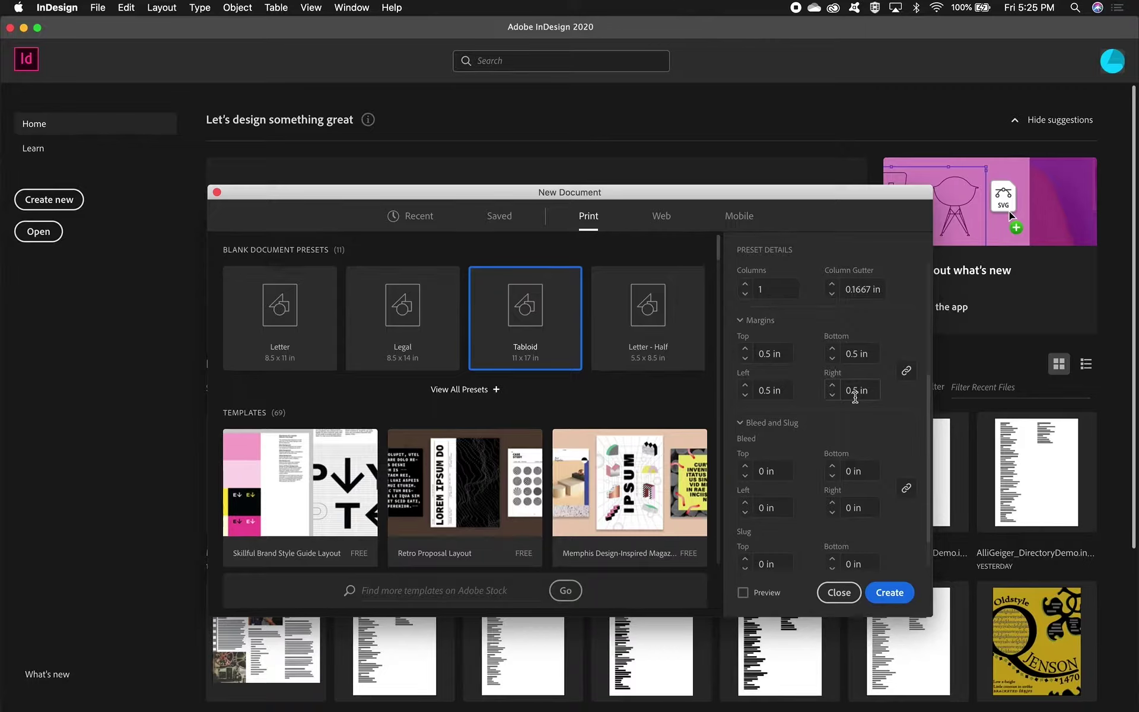
scroll(855, 397, down, 2)
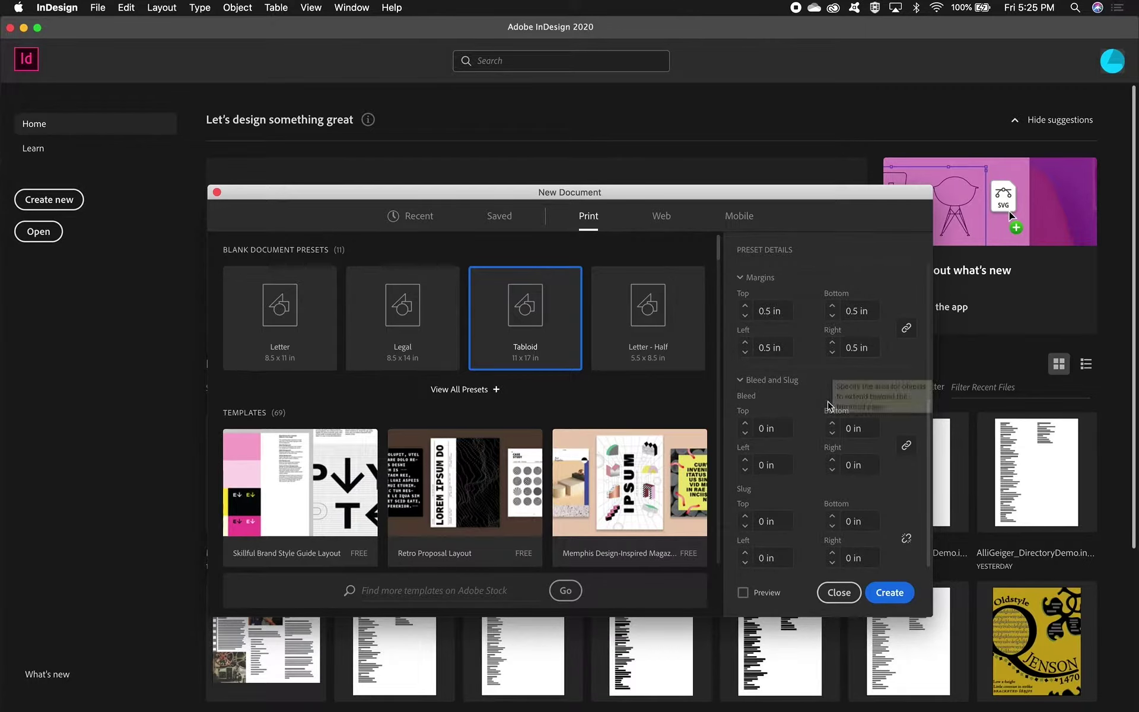
click(745, 424)
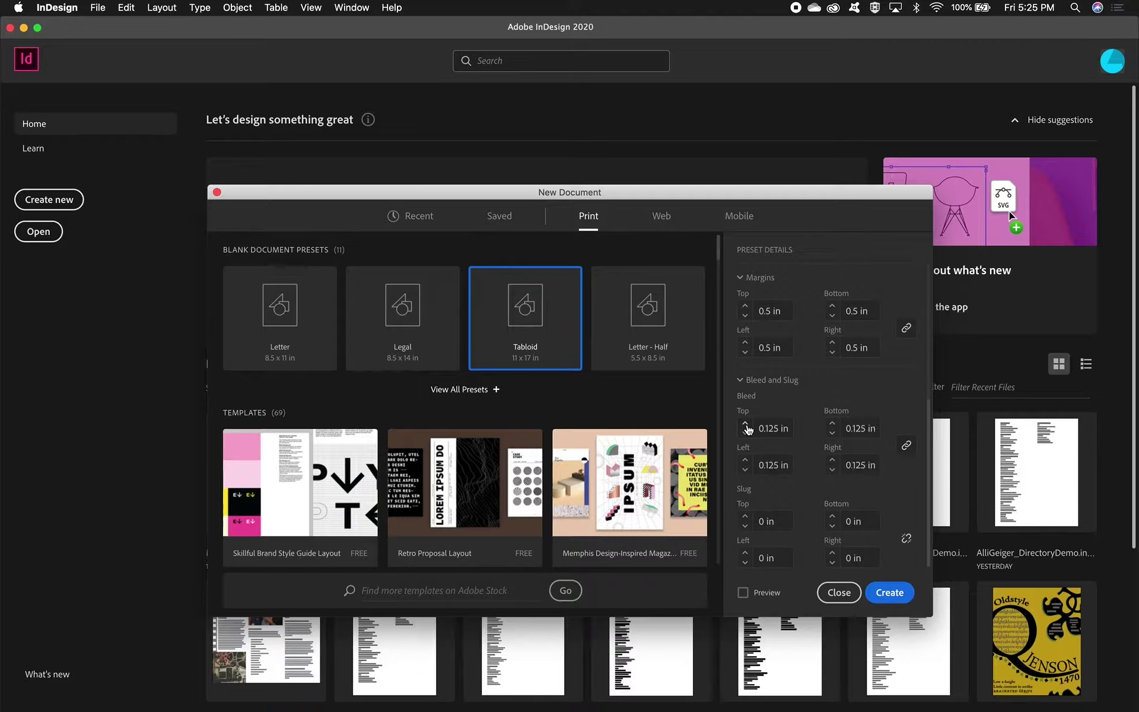
click(745, 423)
click(746, 434)
click(760, 434)
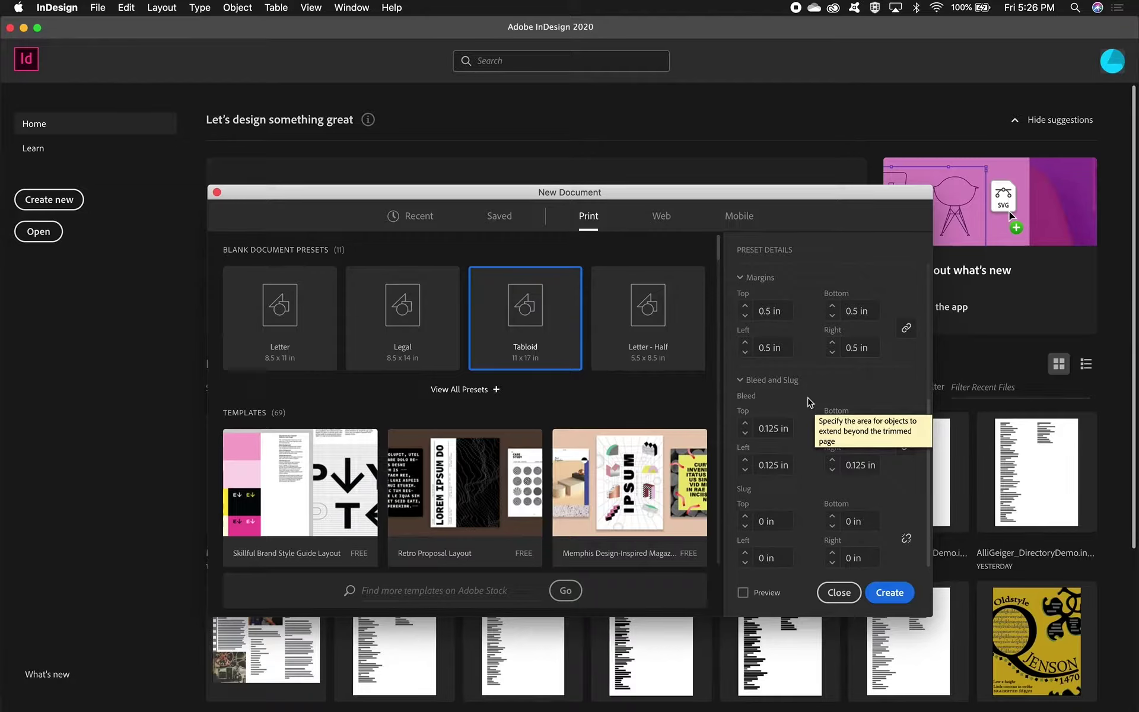
scroll(868, 491, up, 3)
scroll(867, 491, up, 3)
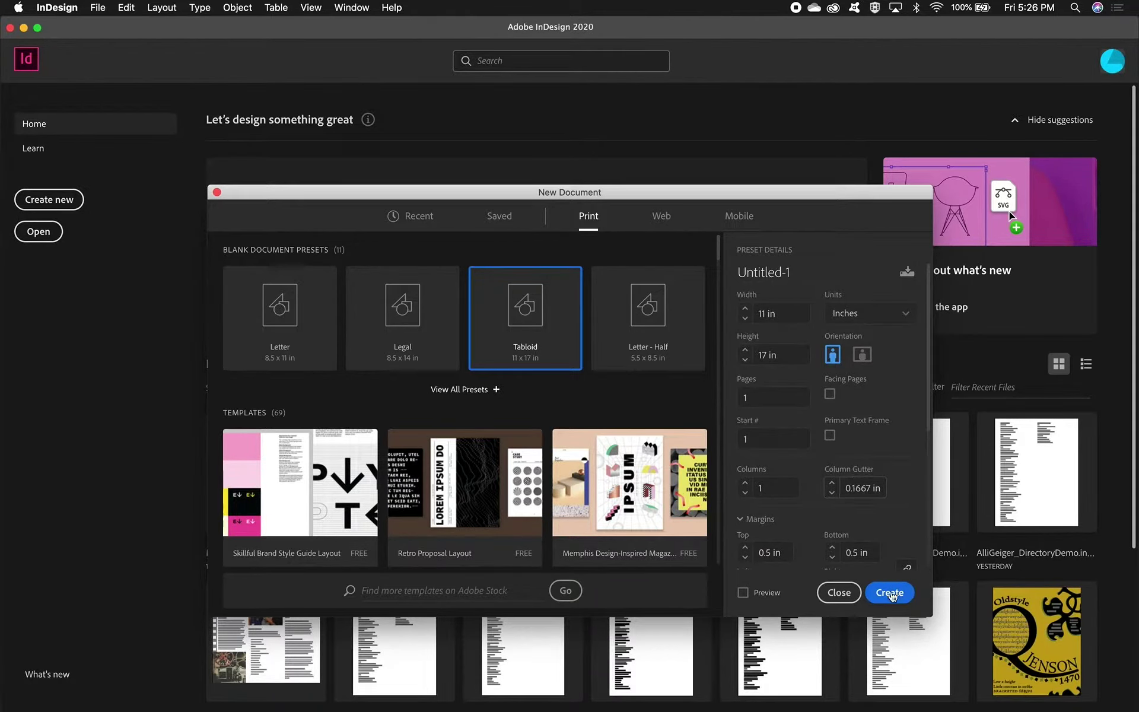
Step: Create the Tabloid document and zoom in to inspect the page's top-left corner
click(892, 594)
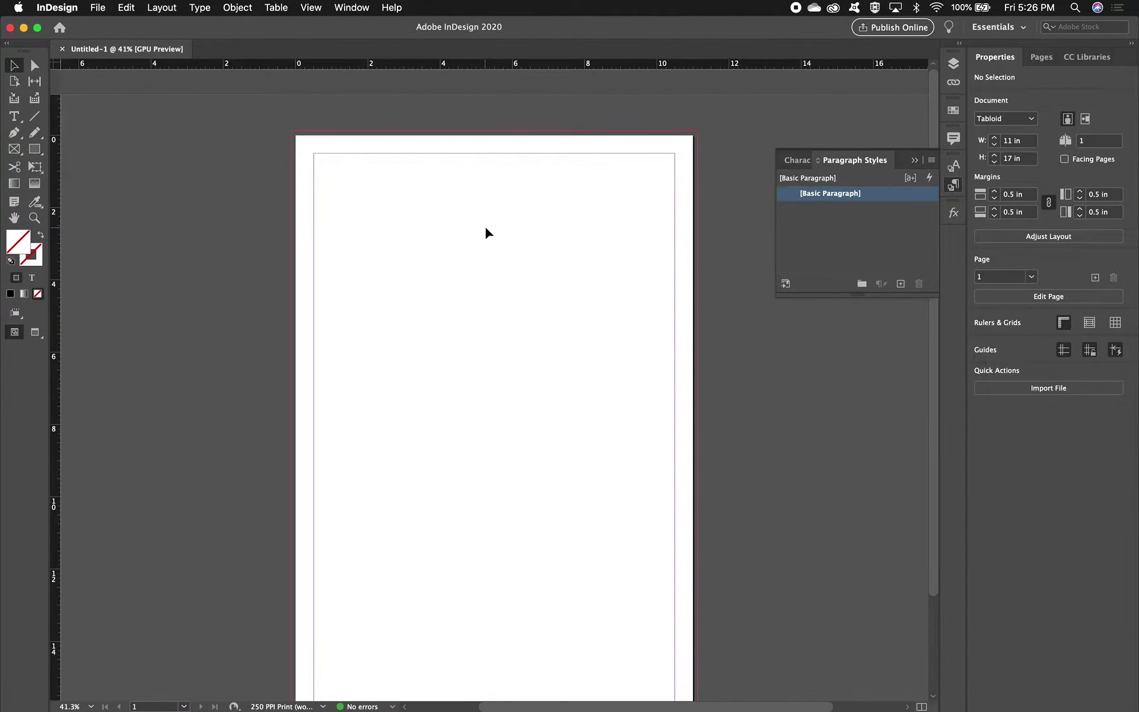
key(super+equal)
click(35, 218)
click(275, 107)
drag(536, 210, 608, 350)
alt+click(447, 178)
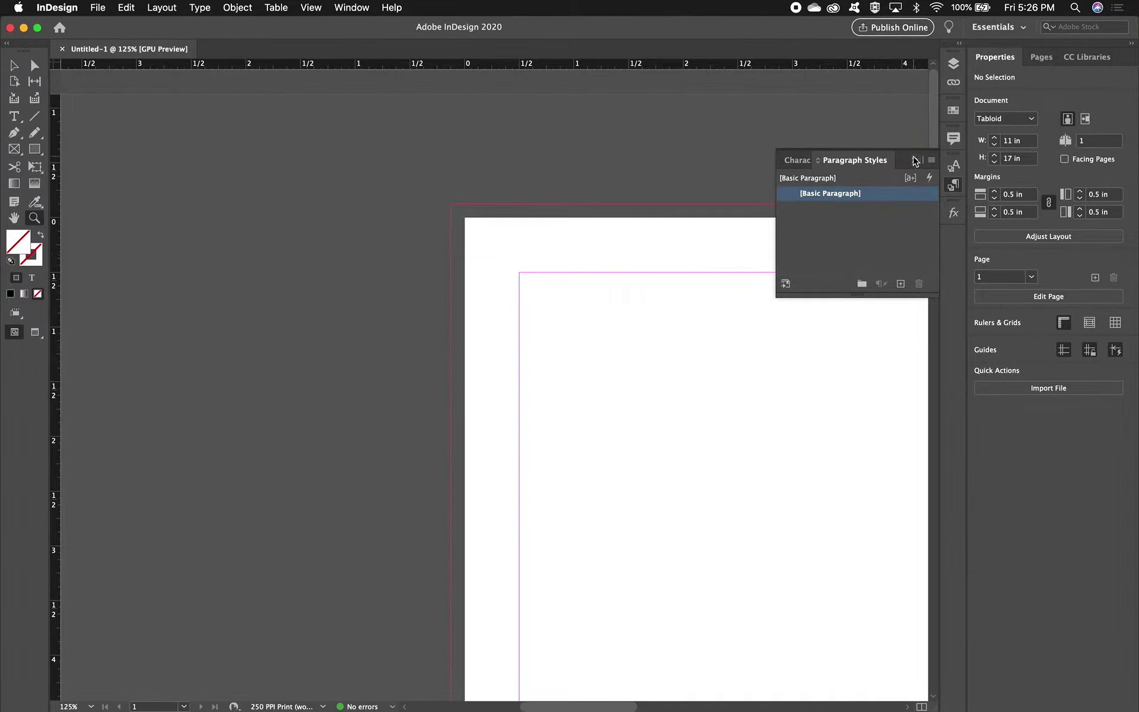
Step: Collapse the paragraph styles panel, pan around the page, then fit the whole page in the window
click(914, 160)
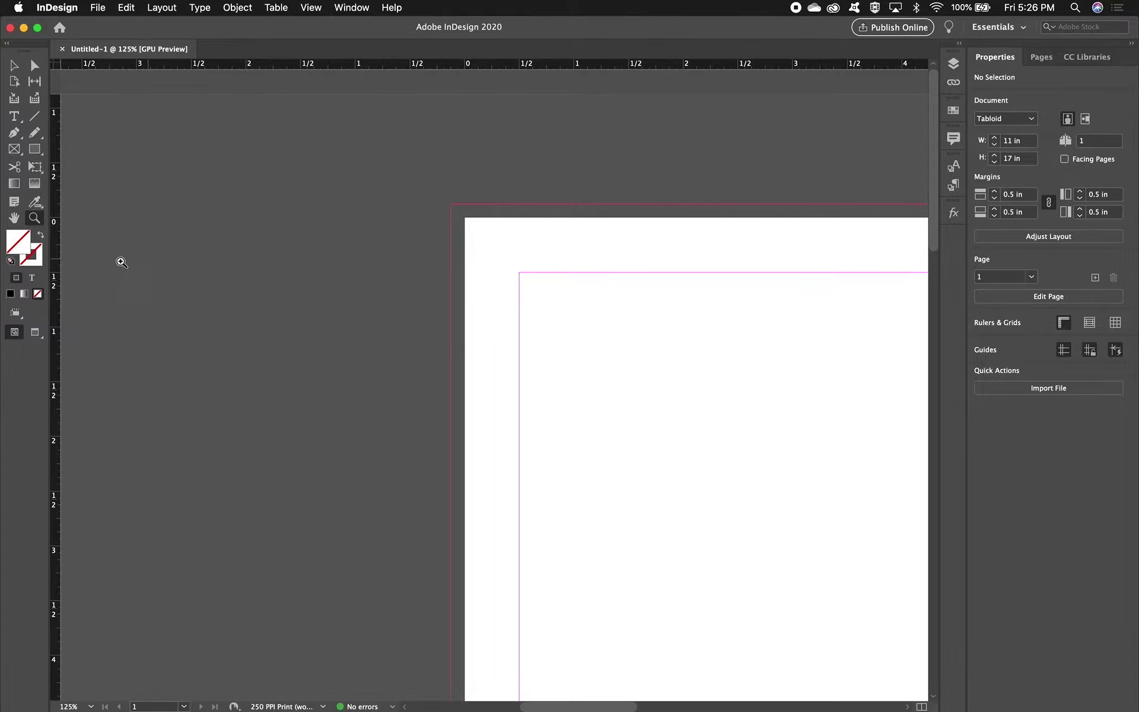
click(14, 217)
drag(716, 422, 497, 412)
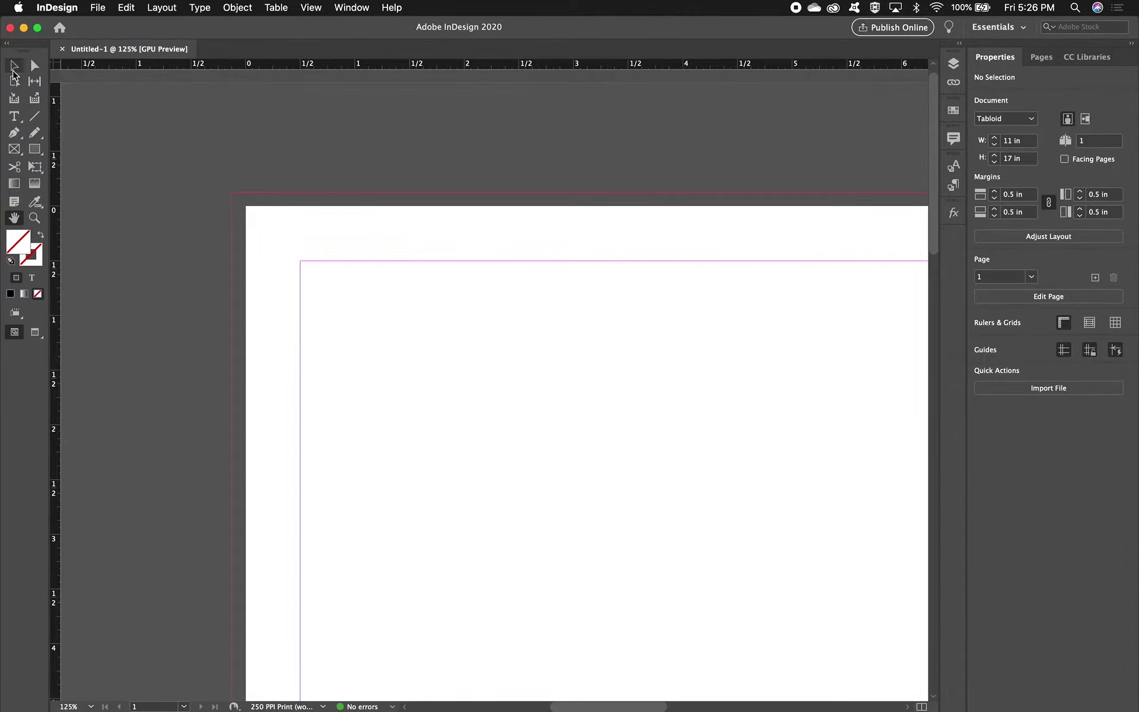
click(13, 69)
scroll(516, 328, right, 8)
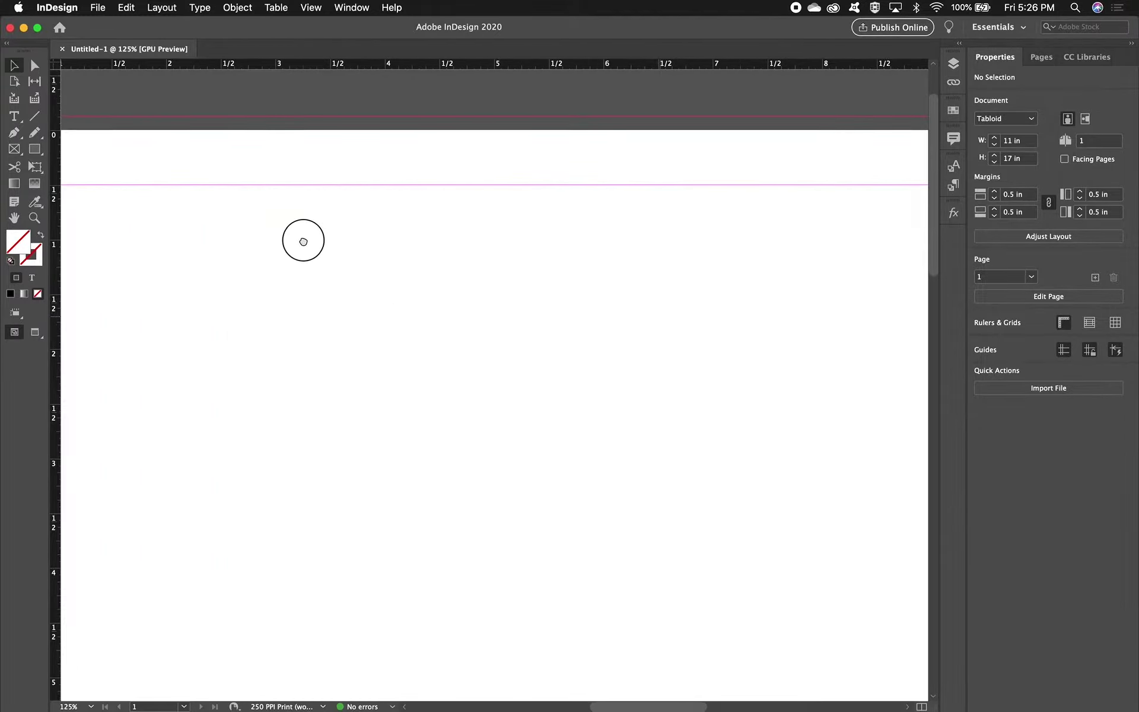
scroll(184, 326, left, 10)
scroll(496, 386, down, 2)
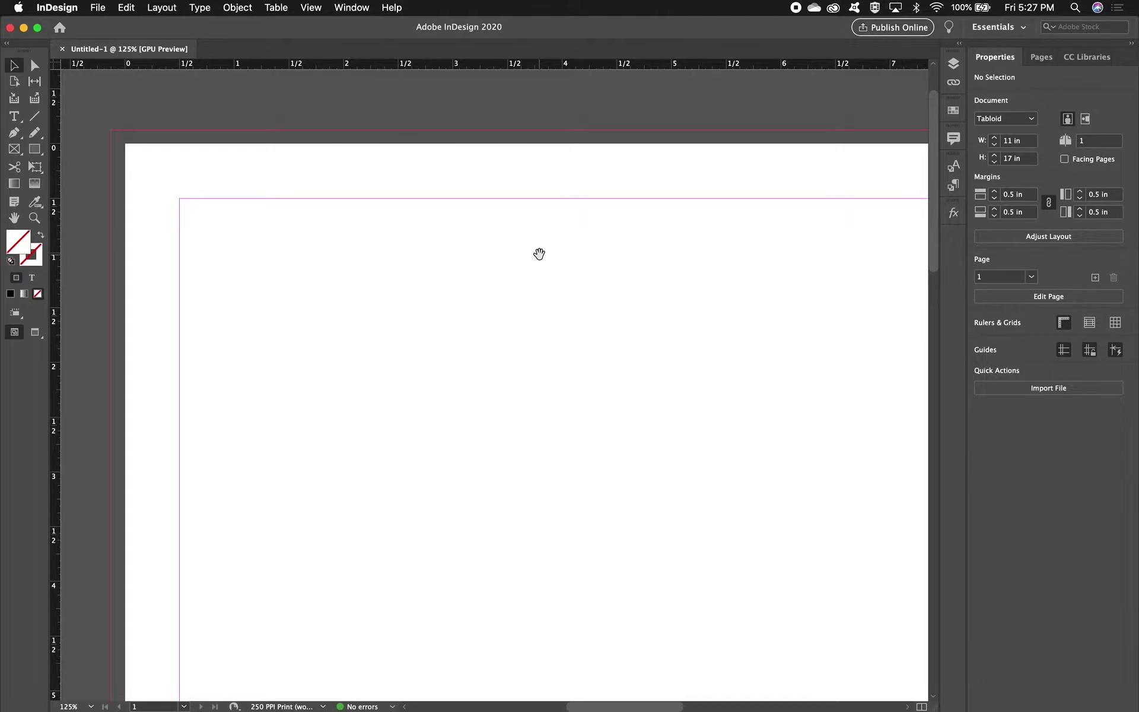
key(super+minus)
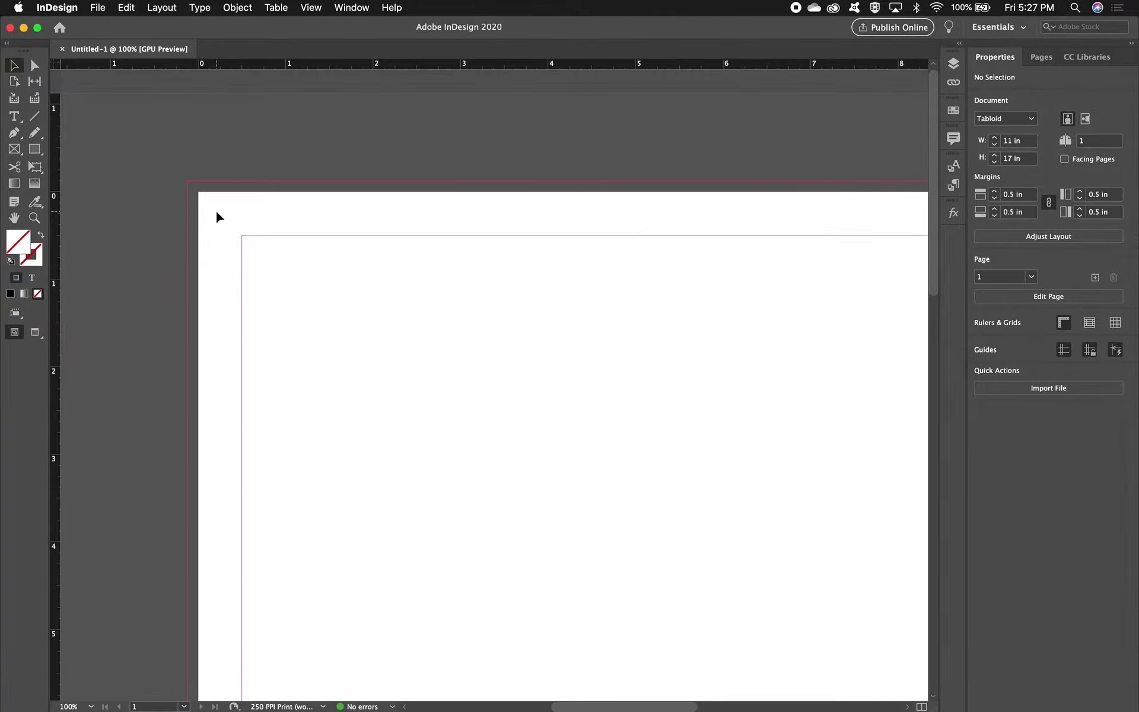
key(super+0)
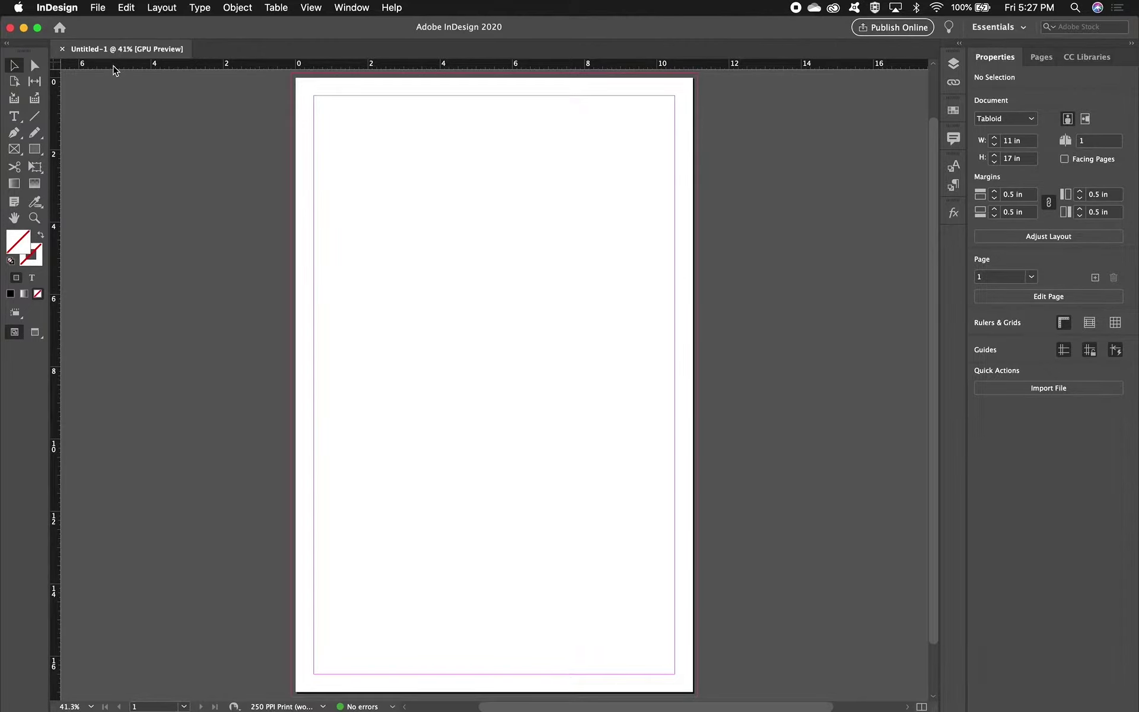
Step: Draw an 11.25 × 6.685 in empty image frame across the page top into the bleed, ready for placing
click(98, 7)
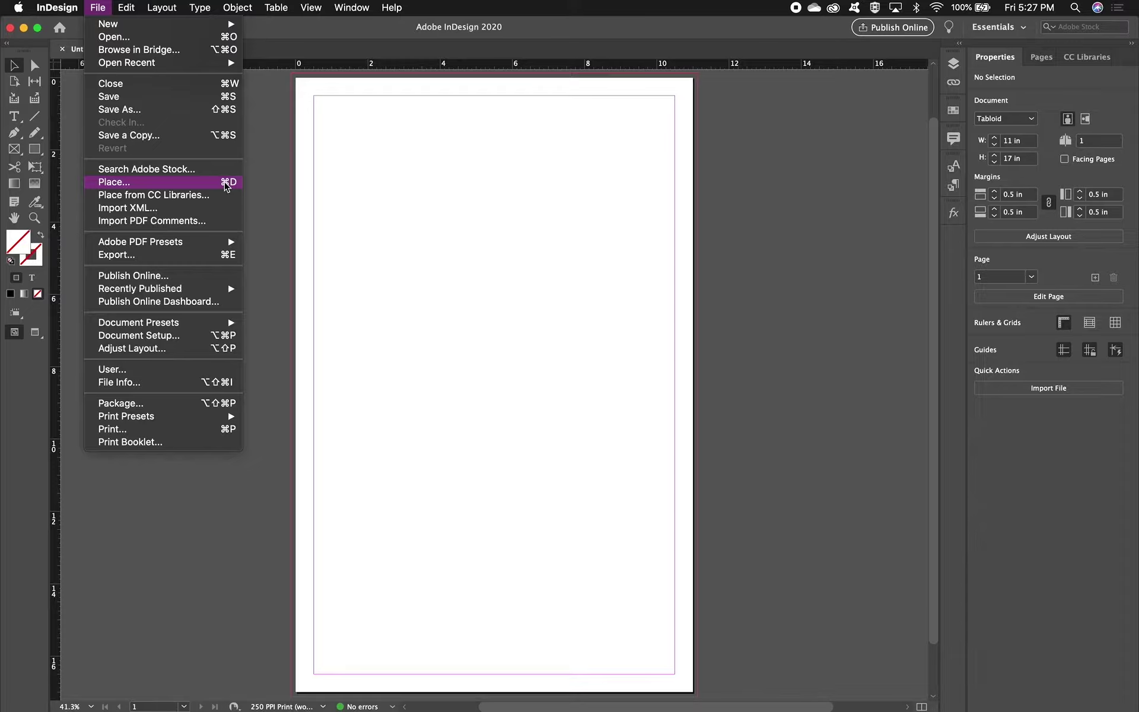
click(105, 8)
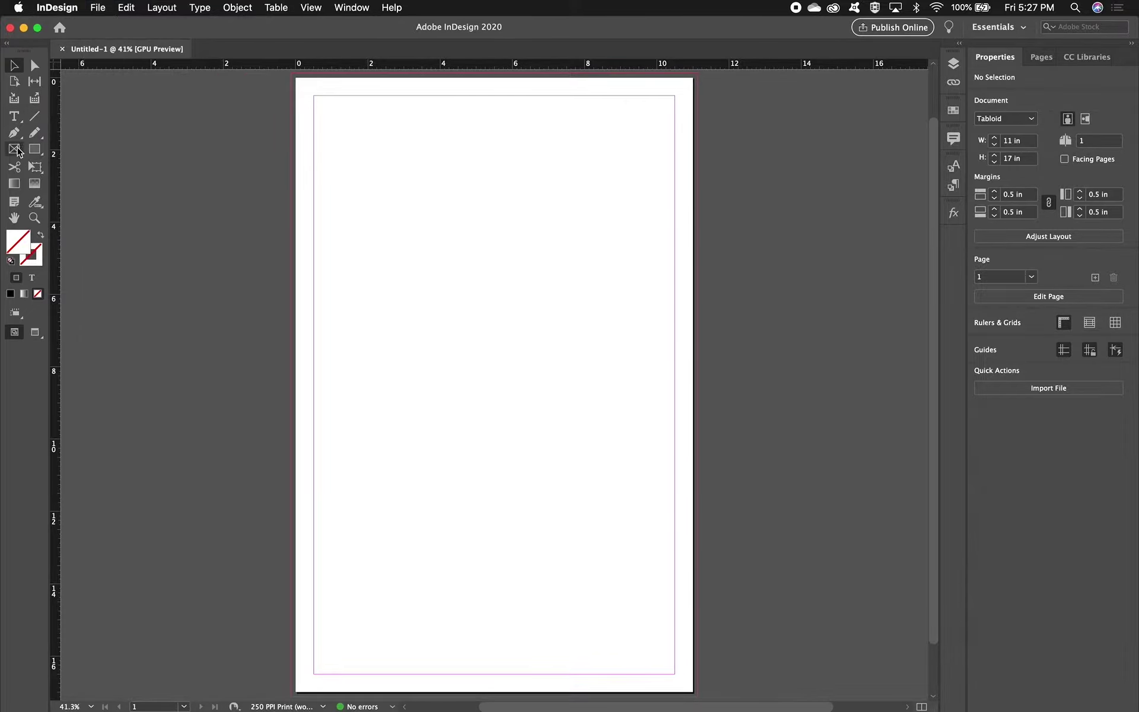
click(14, 149)
key(super+equal)
drag(333, 184, 311, 249)
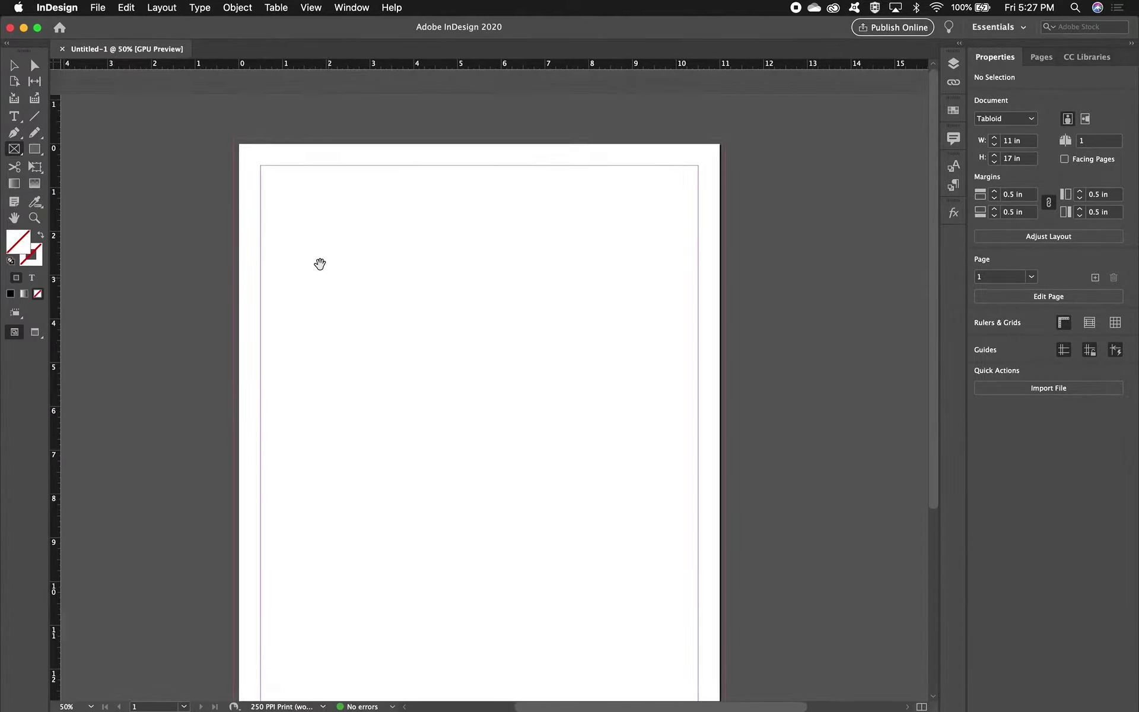
drag(233, 139, 726, 433)
scroll(746, 435, down, 5)
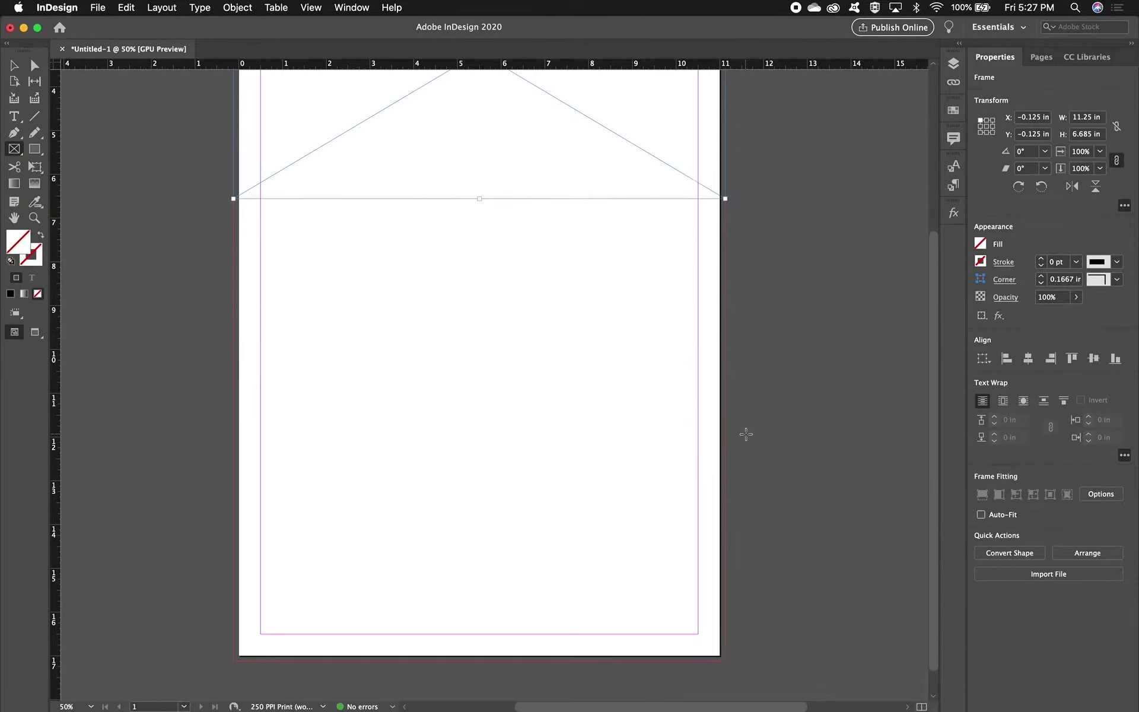
scroll(745, 436, up, 5)
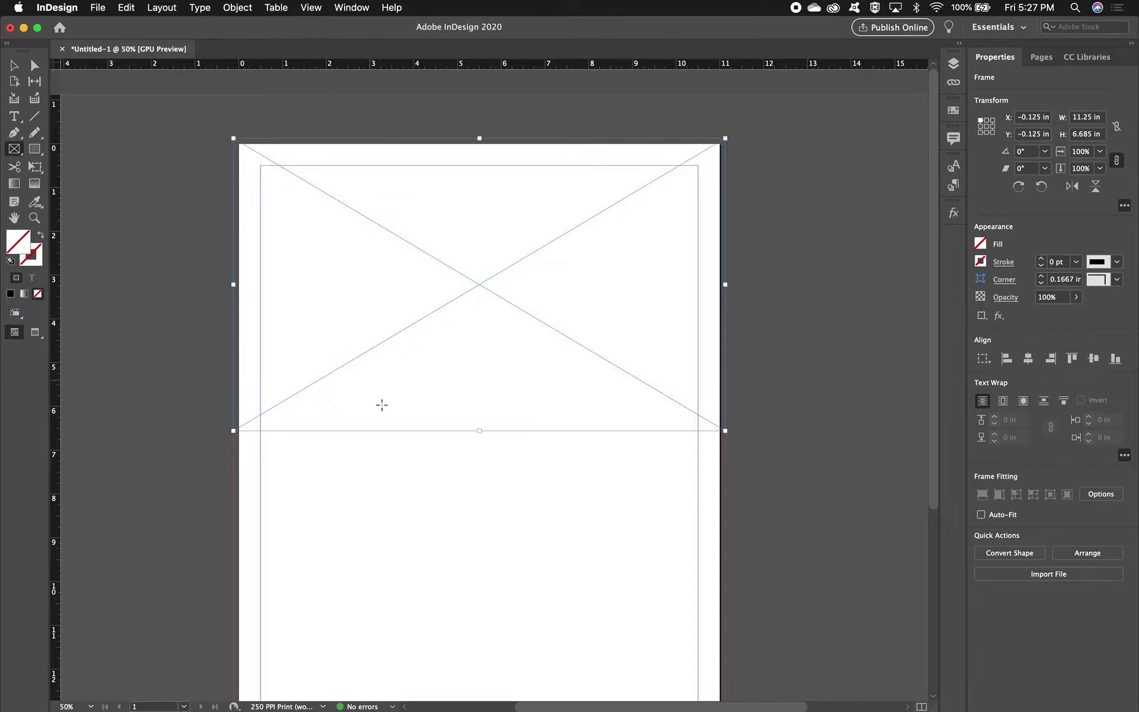
key(super+d)
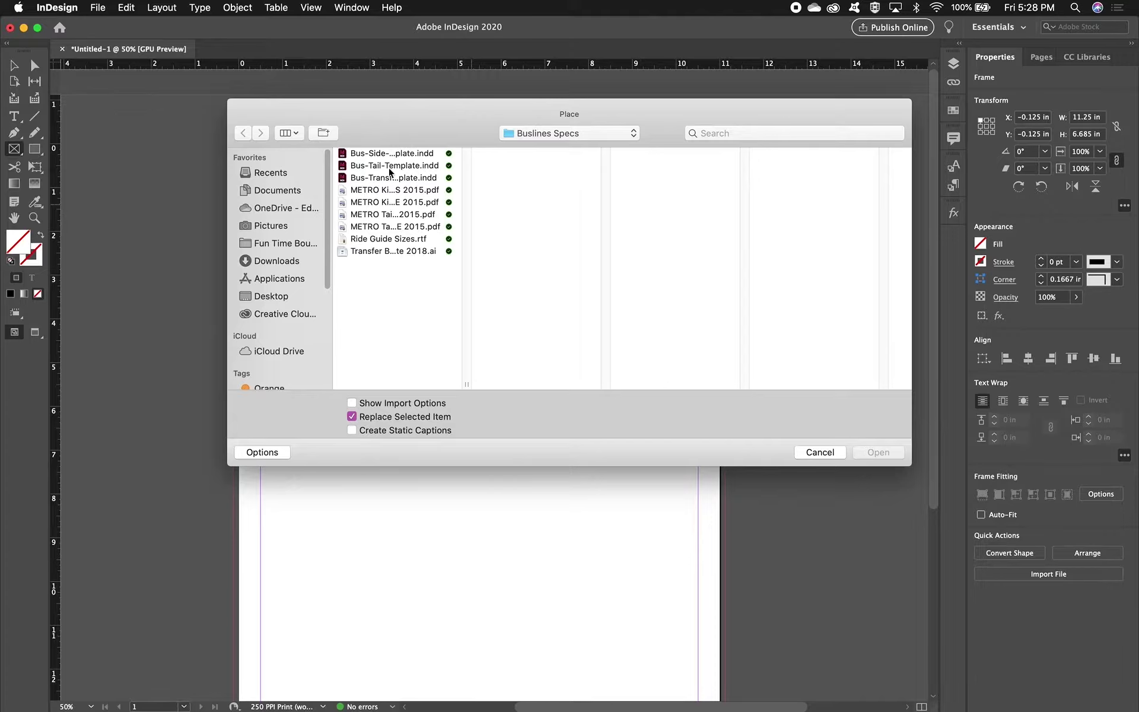
Step: Place DSCN6043.JPG from Desktop > INDD Demo into the header frame after previewing it
click(271, 296)
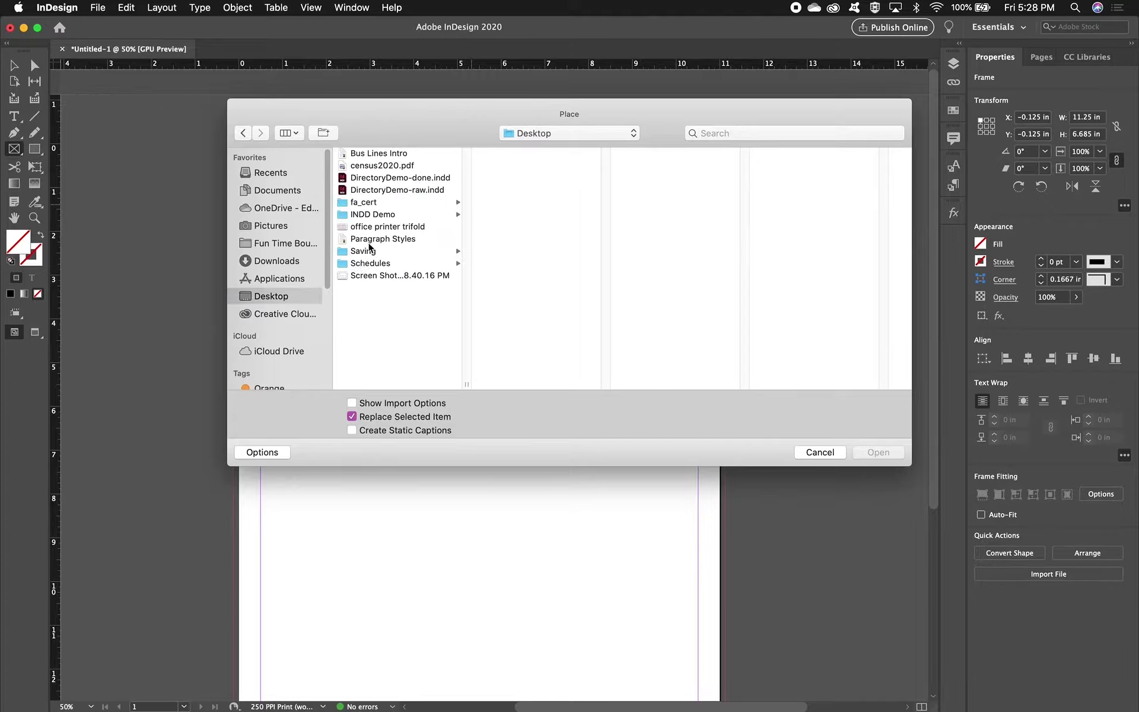
click(374, 214)
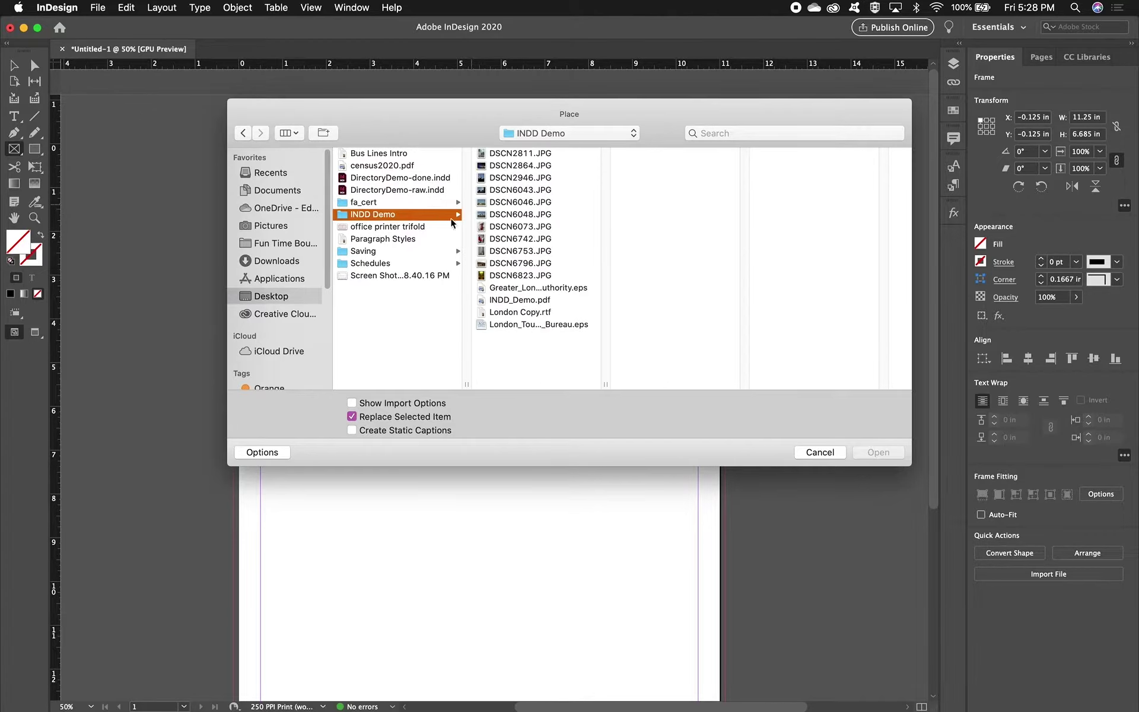
click(527, 190)
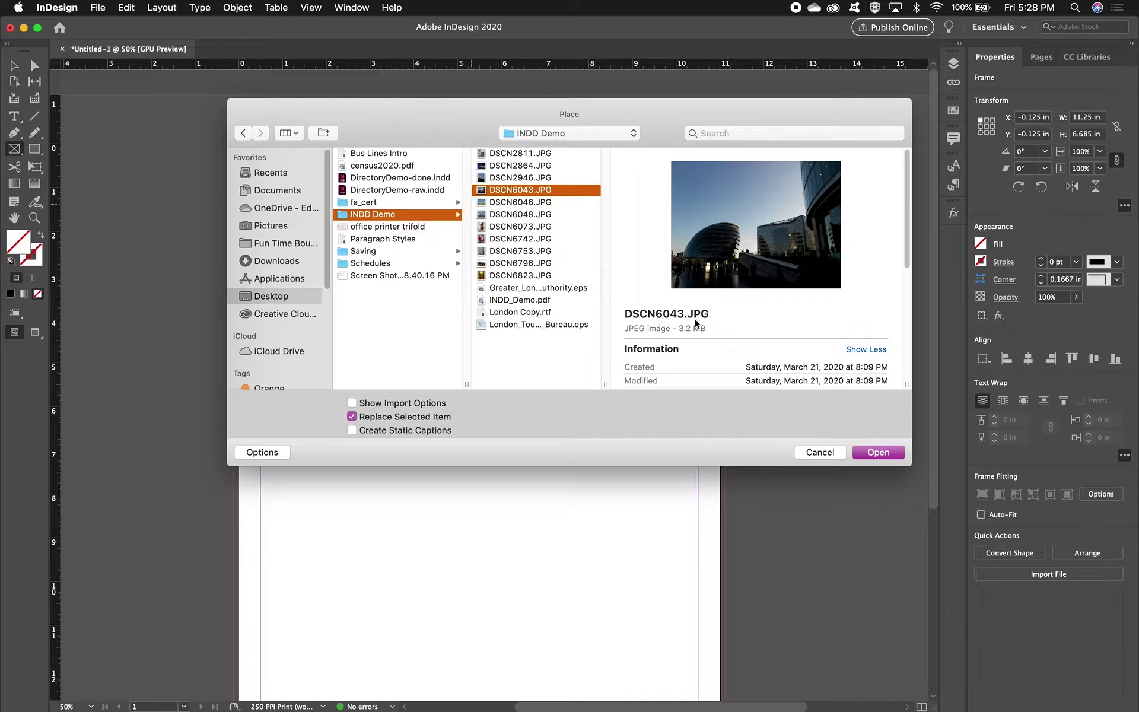
key(space)
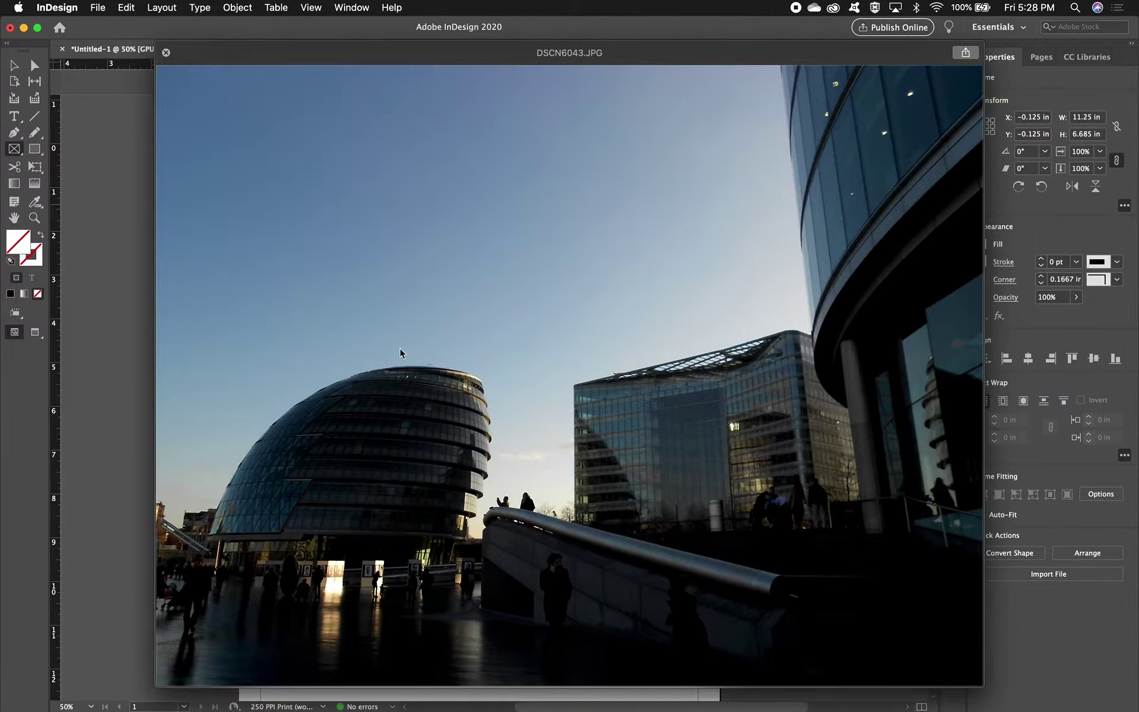
key(space)
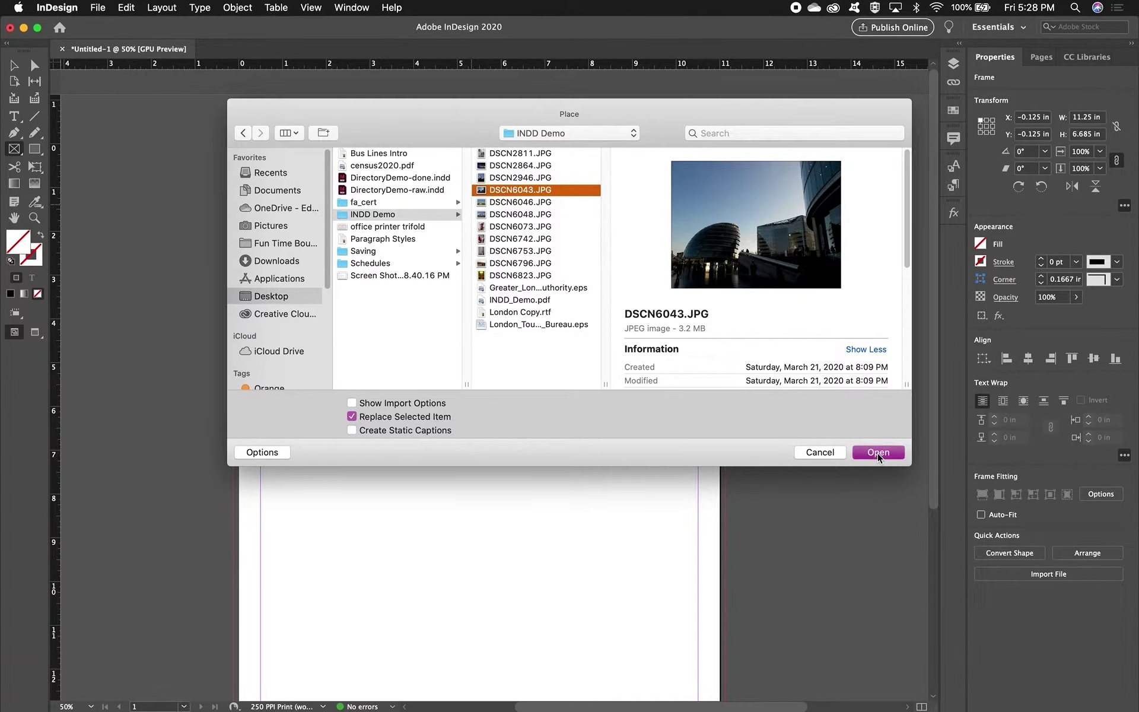
click(877, 453)
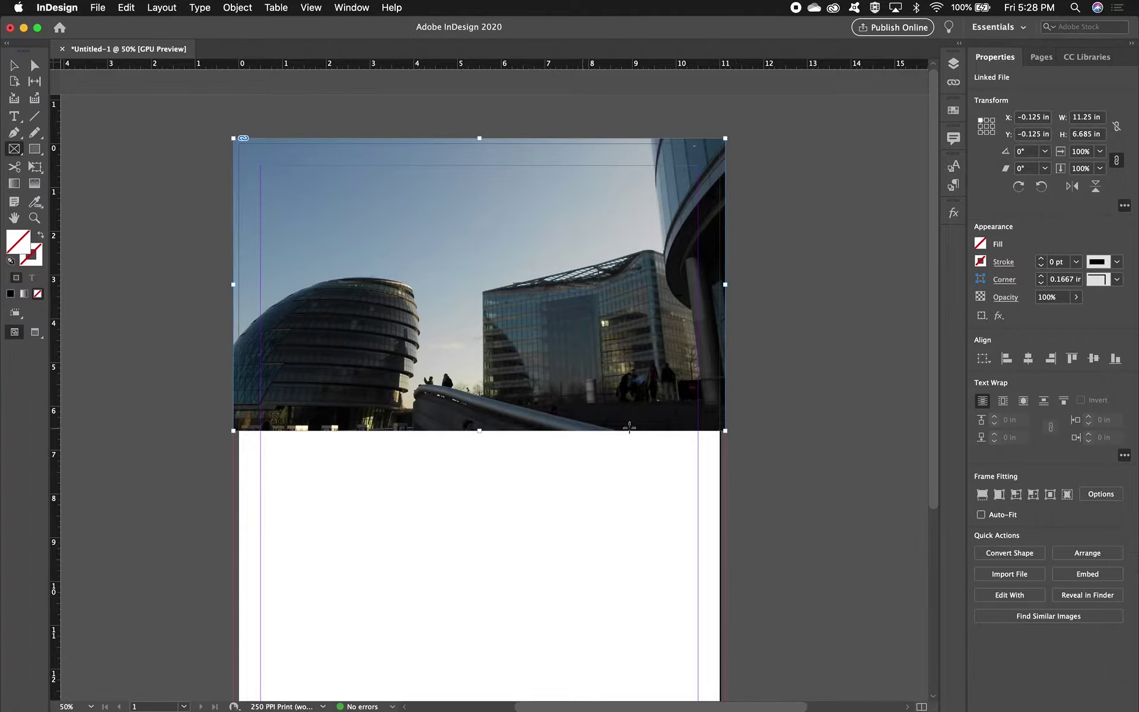
Step: Shift and proportionally shrink the header photo within its frame
click(35, 67)
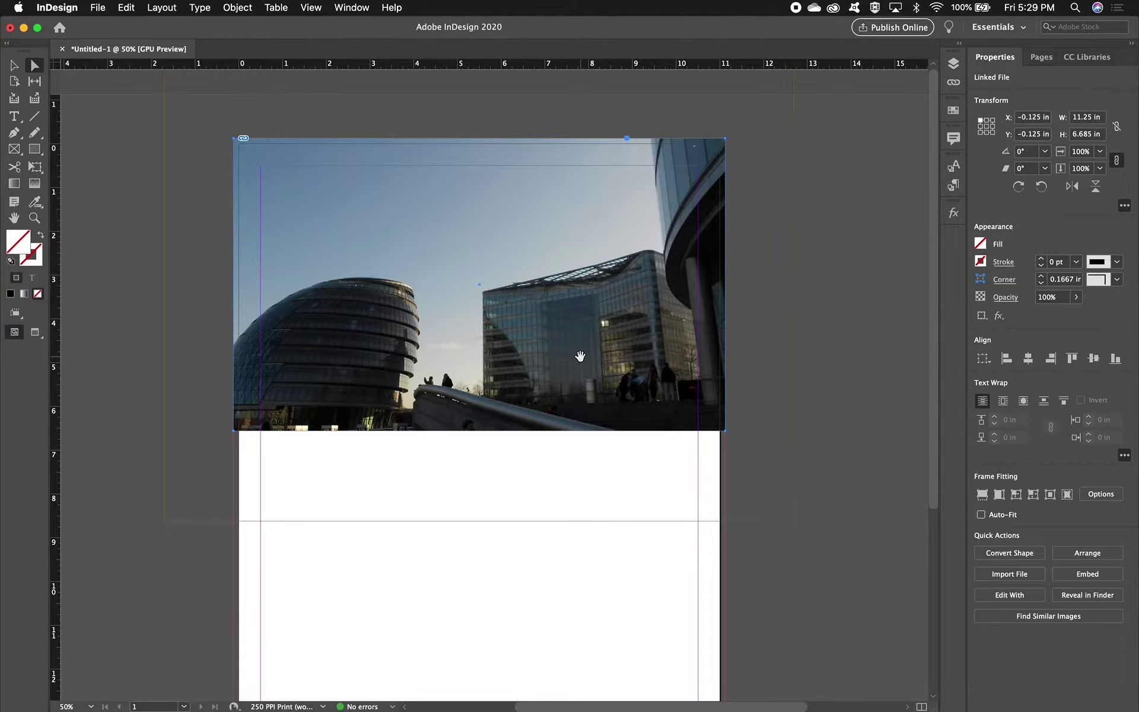
click(580, 356)
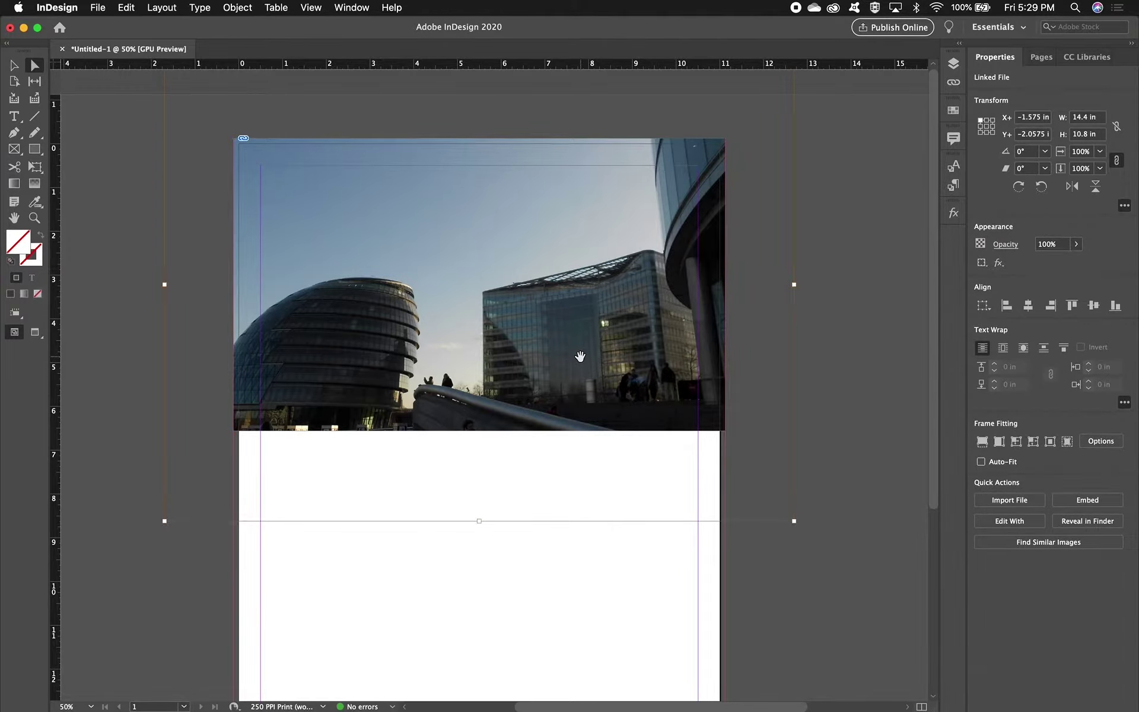
drag(580, 356, 510, 355)
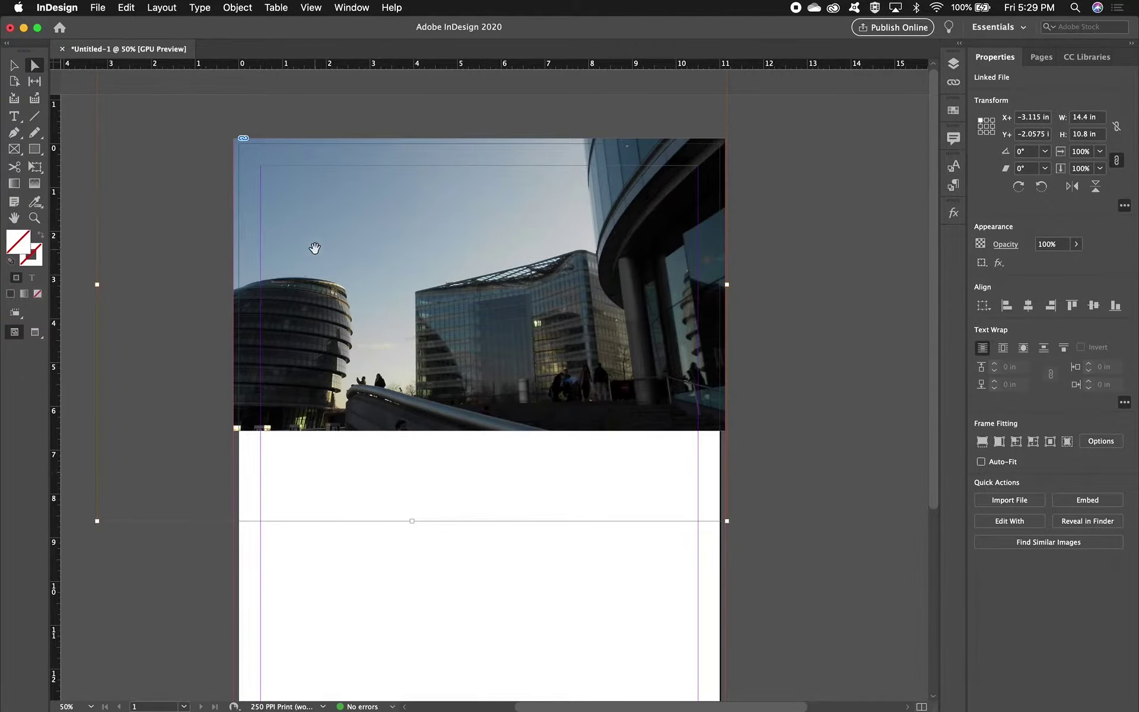
drag(312, 247, 369, 326)
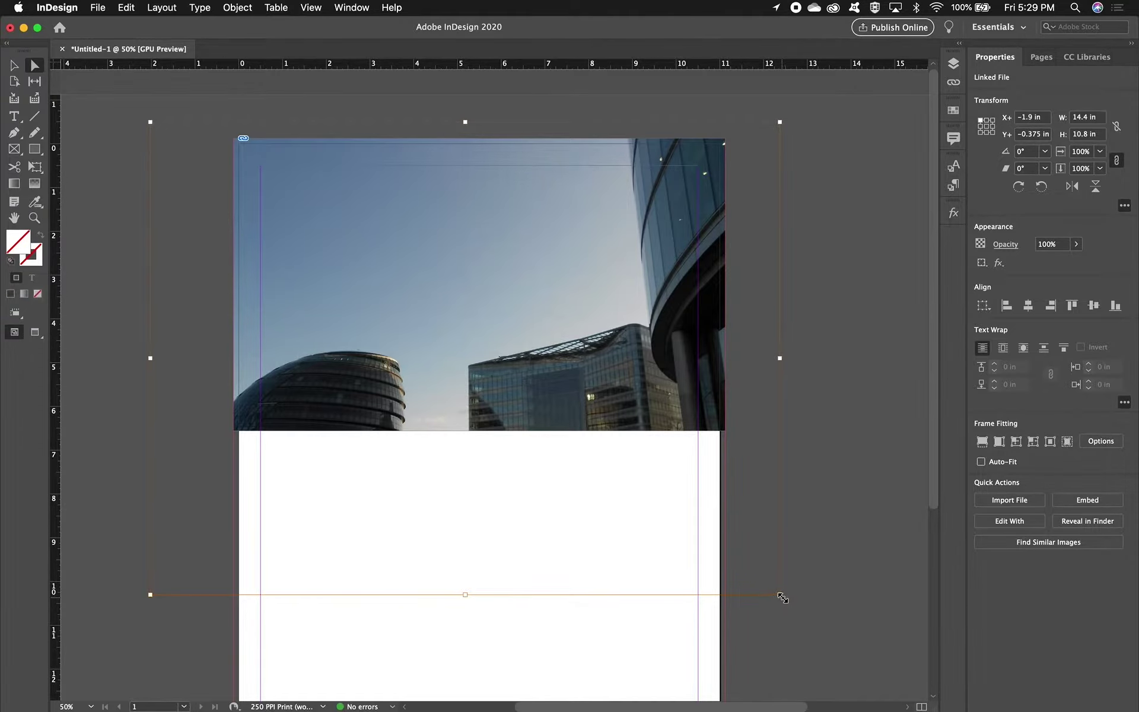
drag(778, 593, 727, 511)
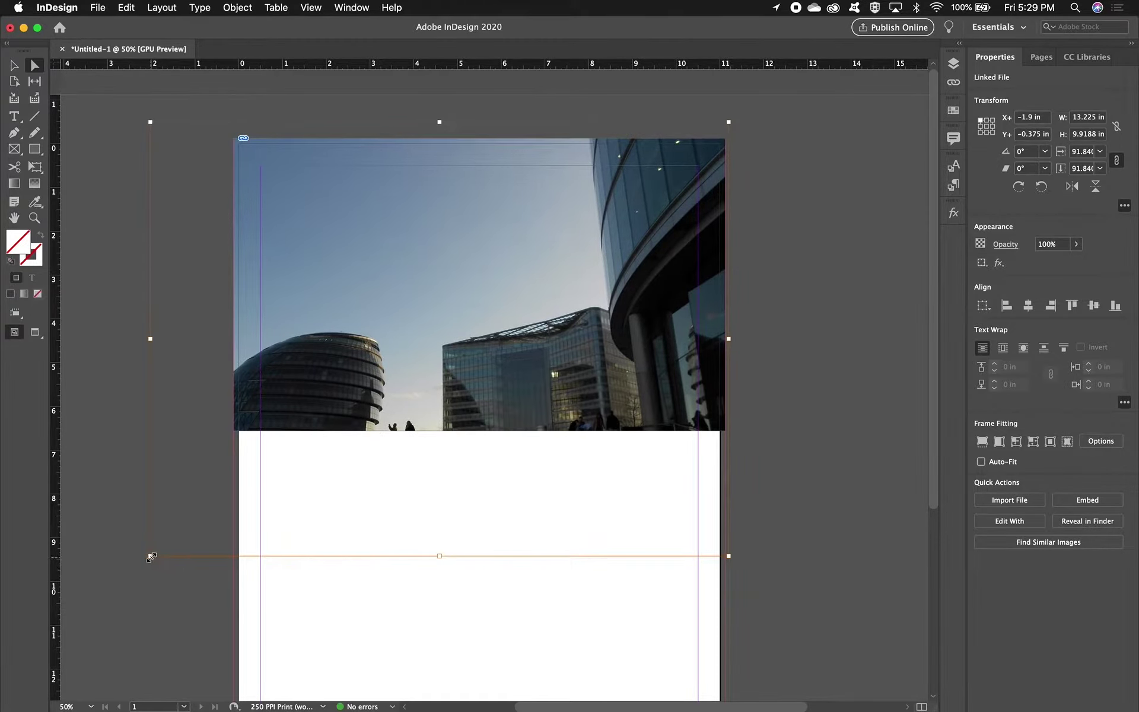
drag(151, 557, 227, 478)
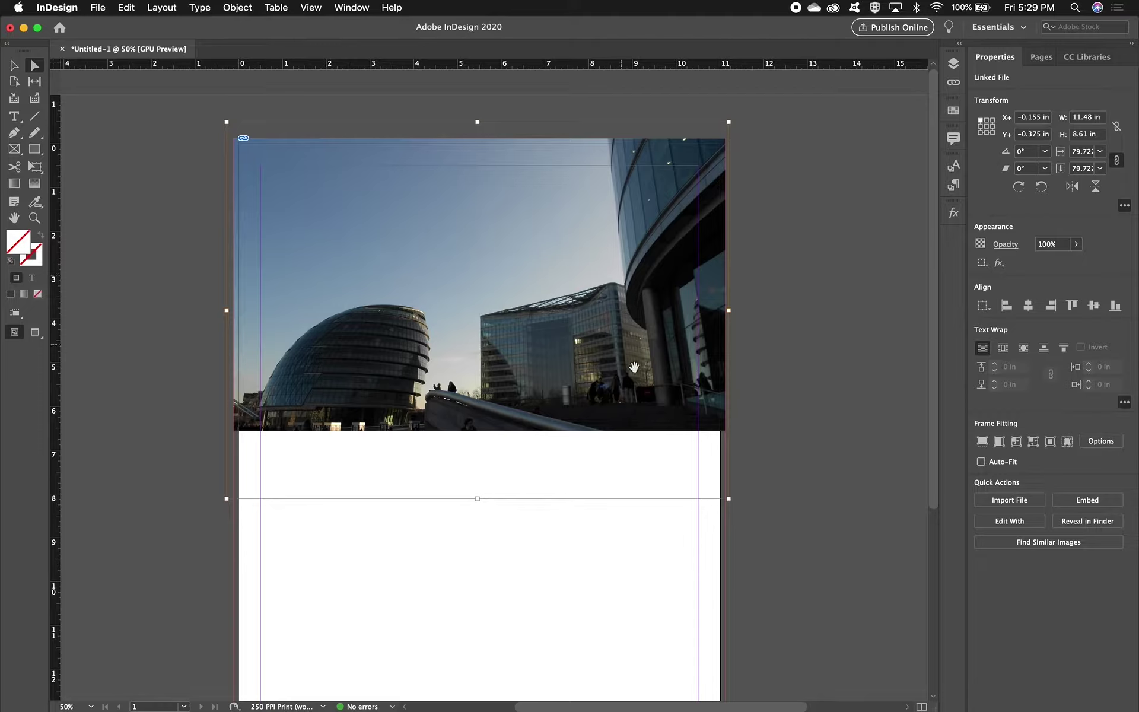
drag(641, 386, 641, 368)
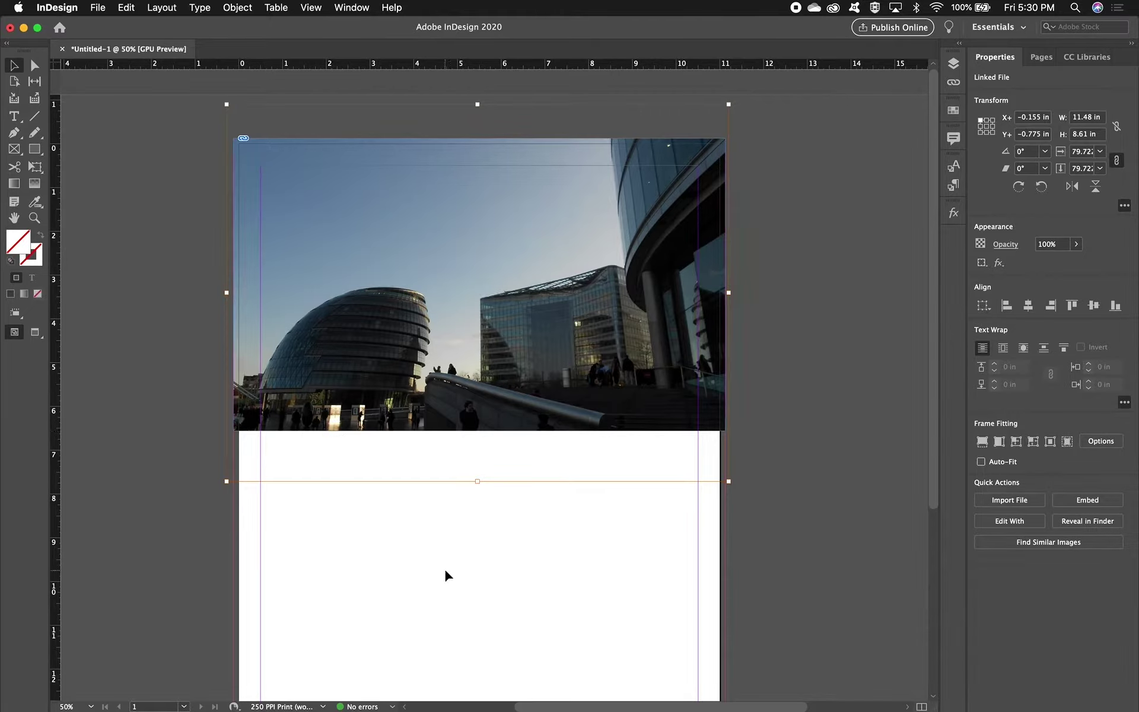
click(470, 571)
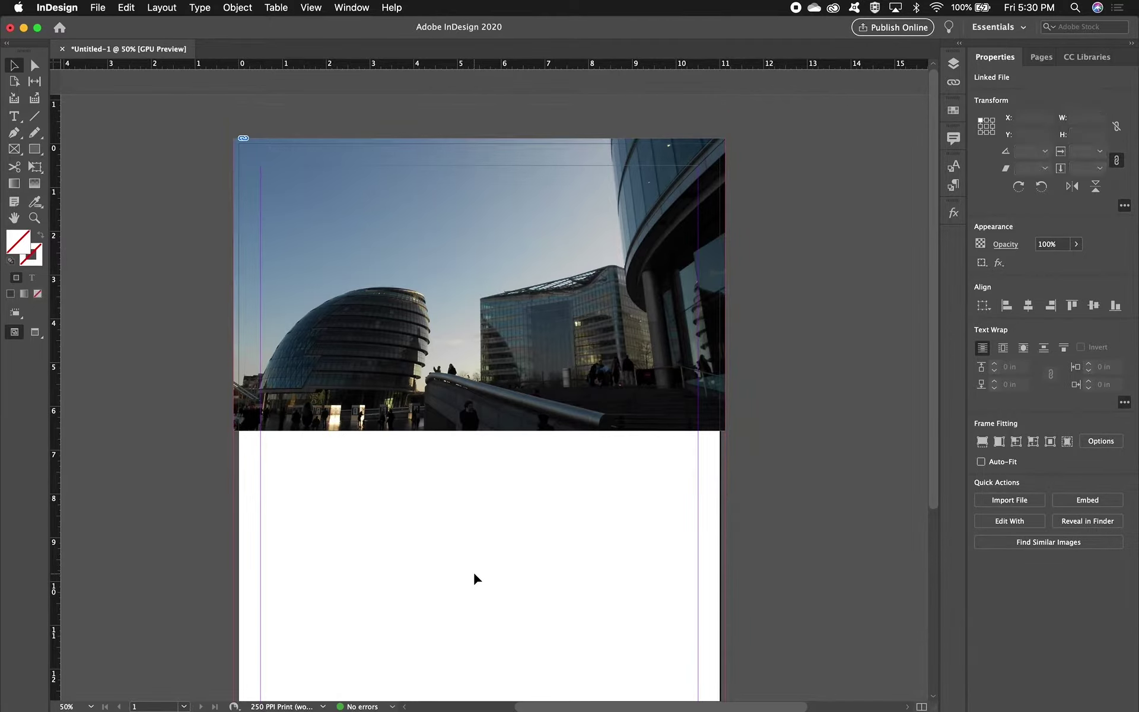
Step: Stretch the header frame down to 7.725 in tall and fit the page in the window
click(468, 422)
drag(475, 431, 478, 476)
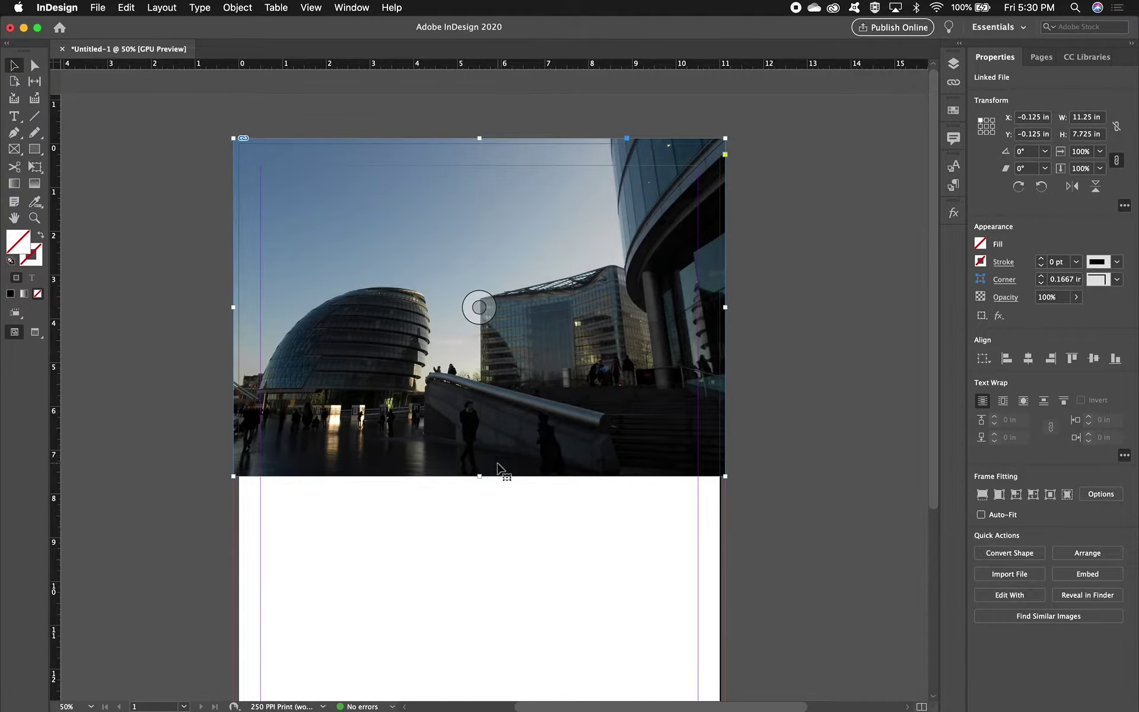
key(super+0)
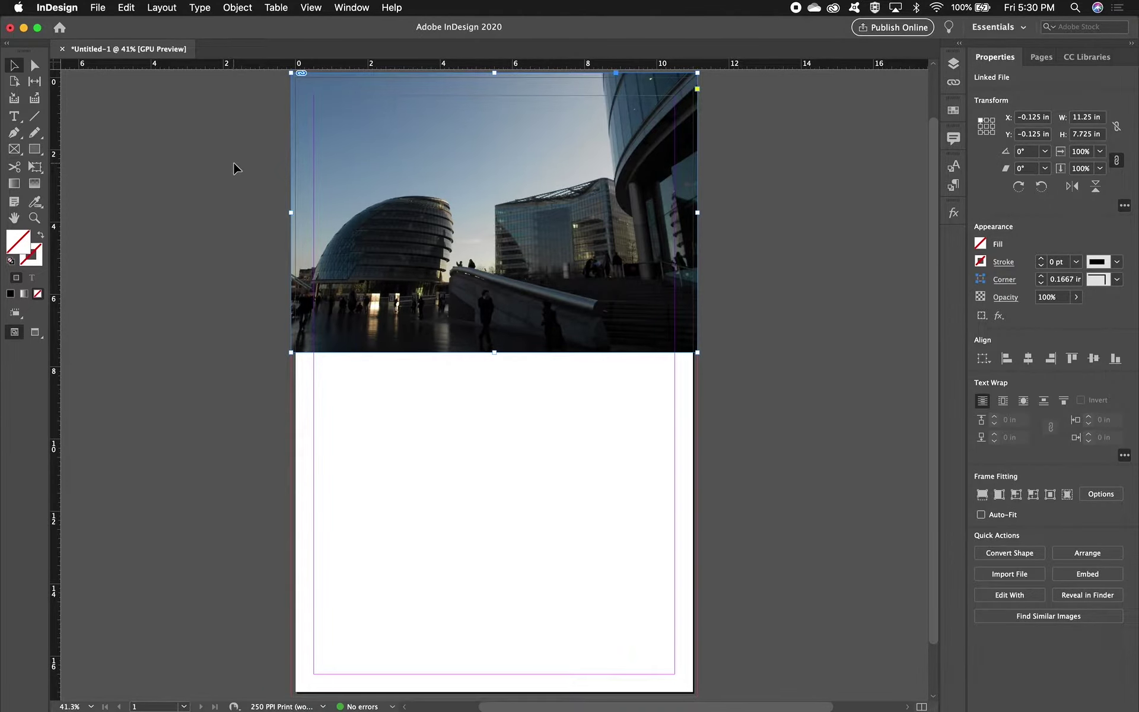
key(super+Tab)
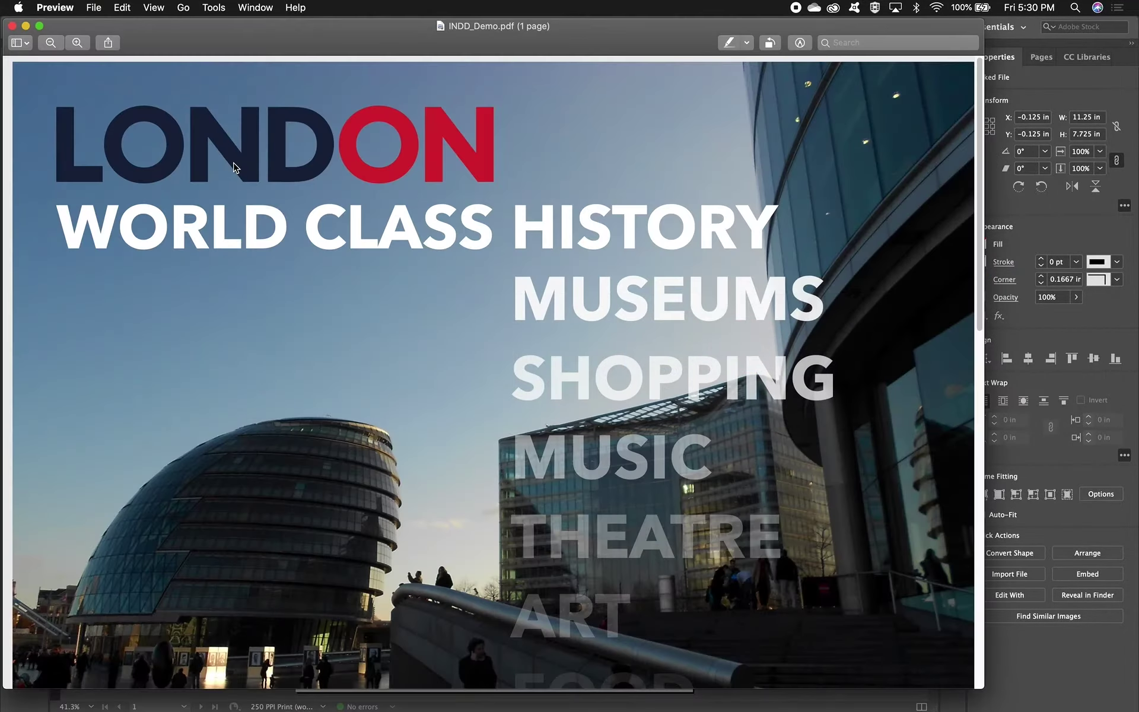
Step: Minimize the Preview window showing INDD_Demo.pdf to return to the InDesign layout
scroll(459, 340, down, 1)
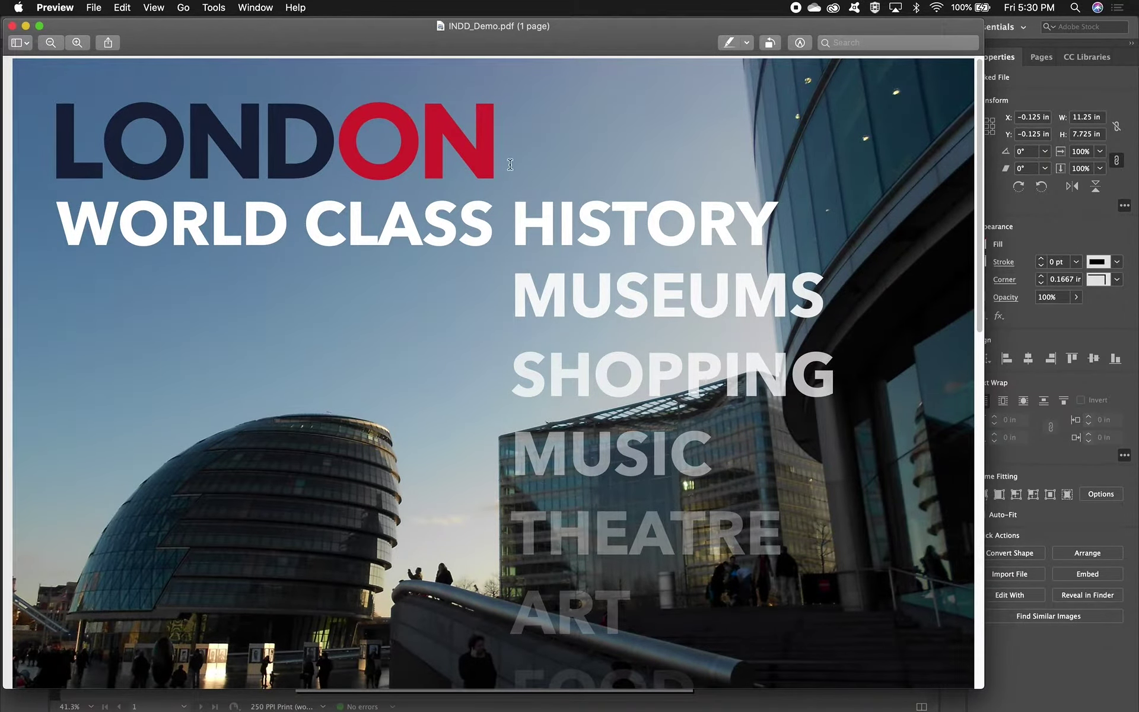
click(25, 28)
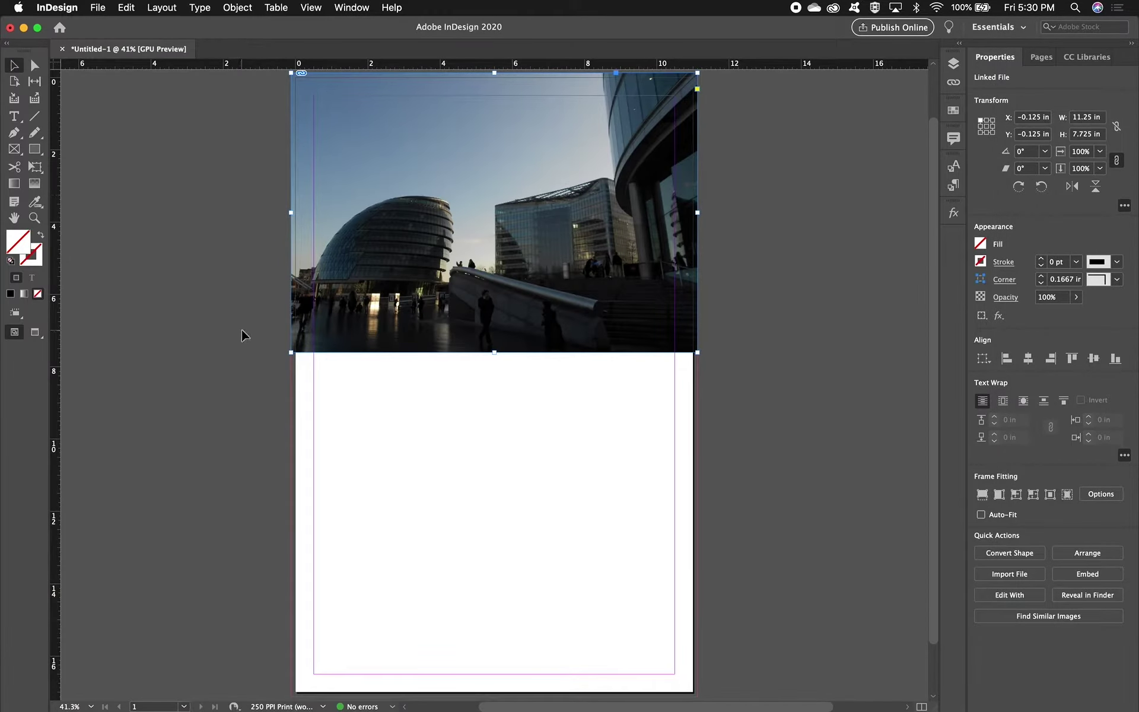
Step: Place Greater_London_Authority.eps as a 7.1152 × 1.2669 in LONDON logo at the header's top-left
click(242, 335)
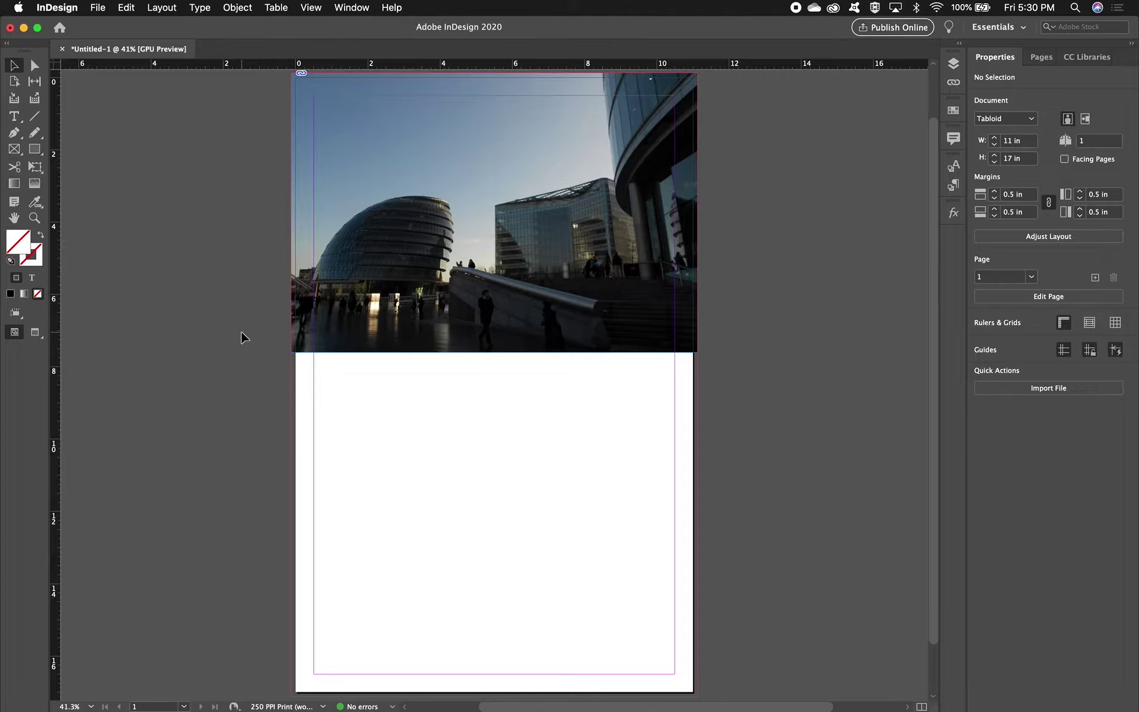
click(98, 8)
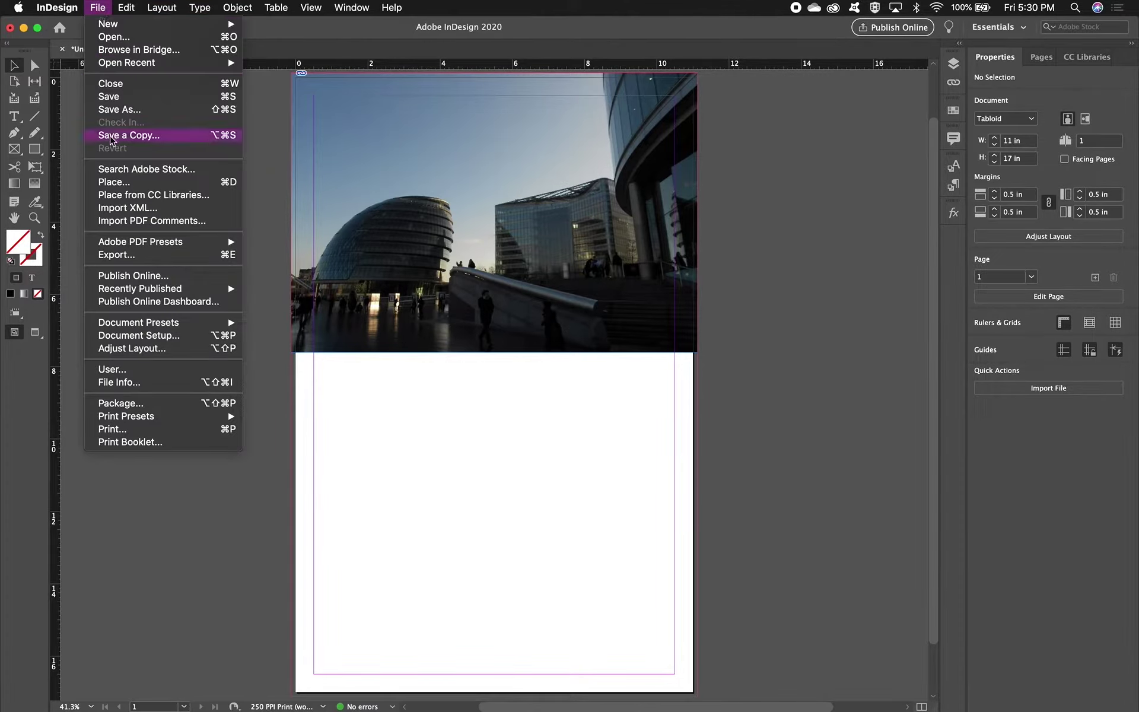
click(116, 181)
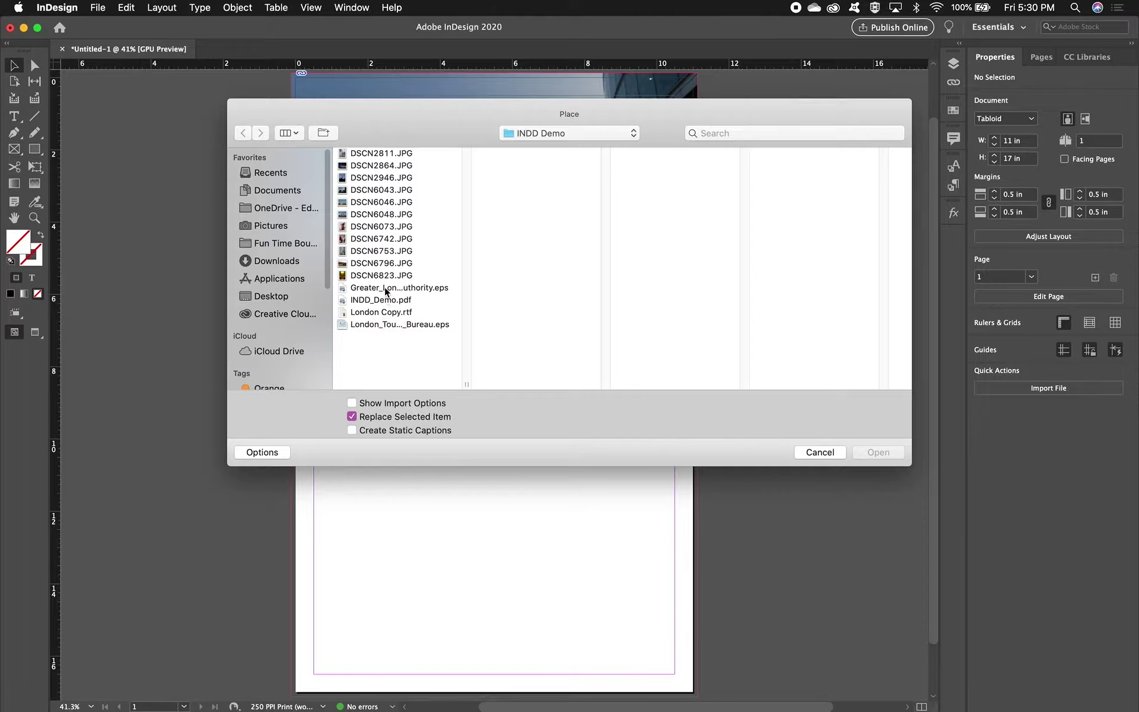
click(385, 287)
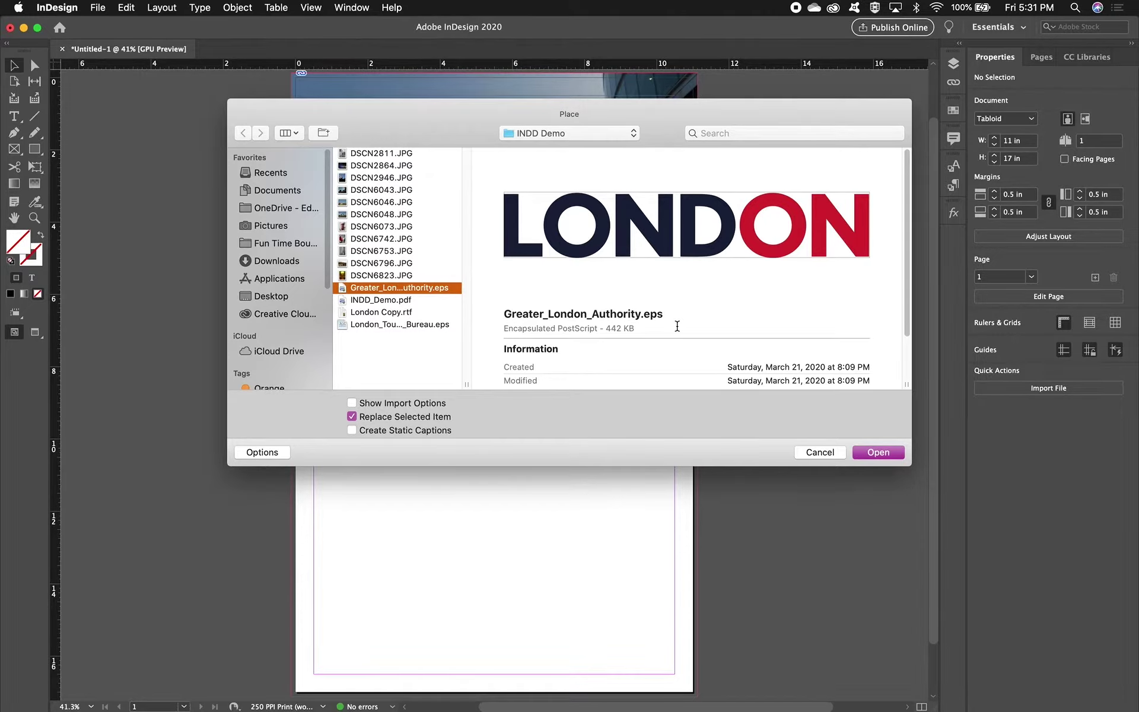
click(867, 454)
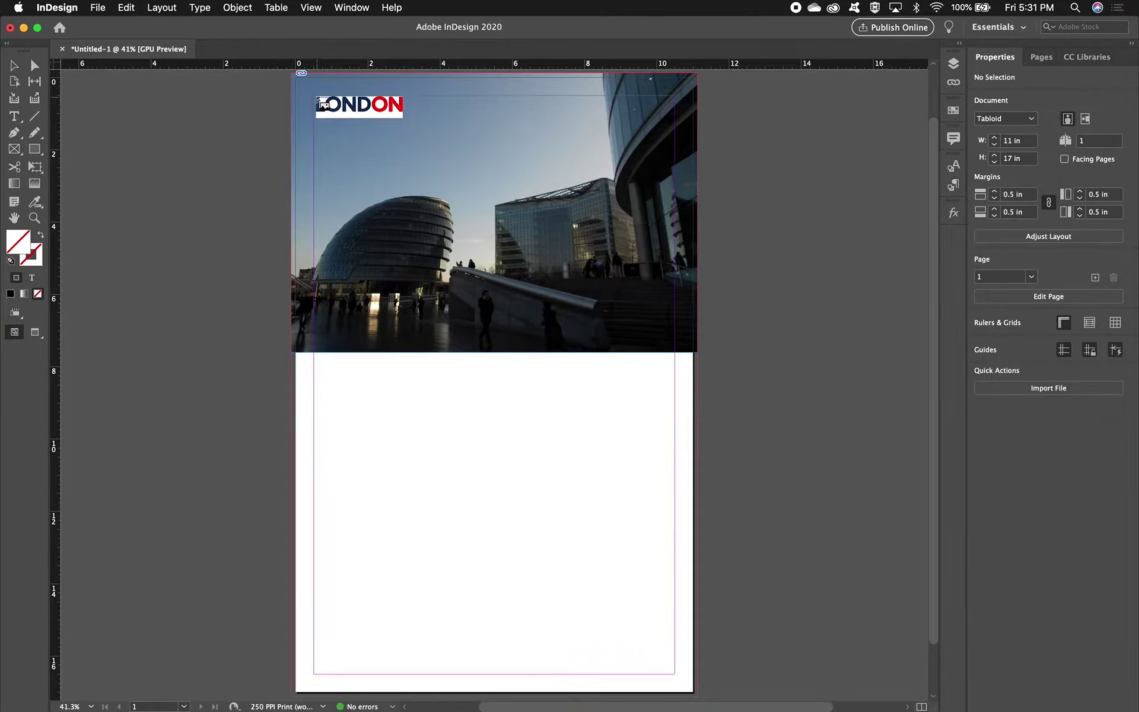
drag(315, 97, 575, 283)
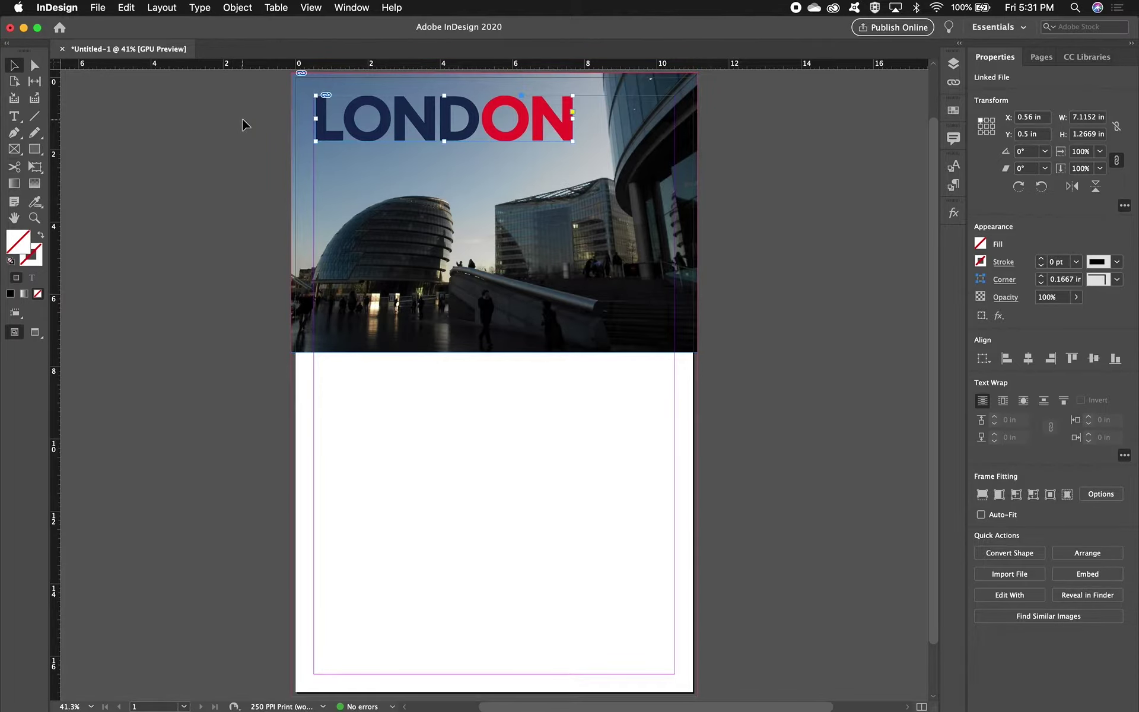
key(super+Tab)
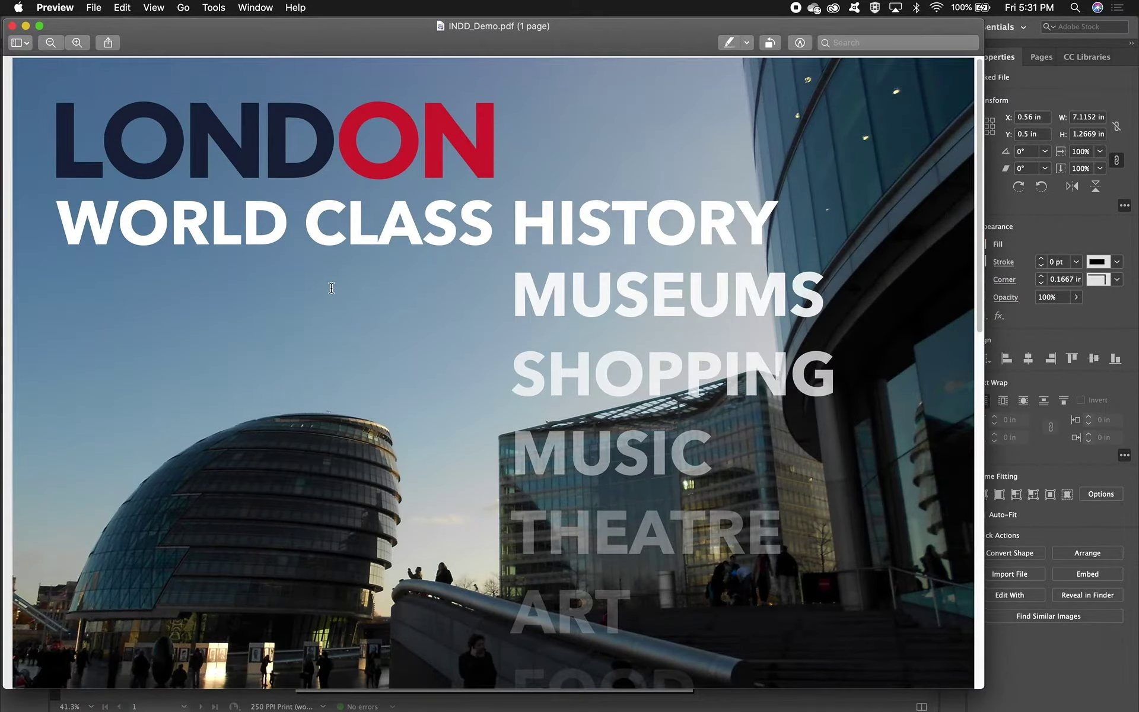
scroll(332, 289, down, 5)
scroll(333, 289, down, 2)
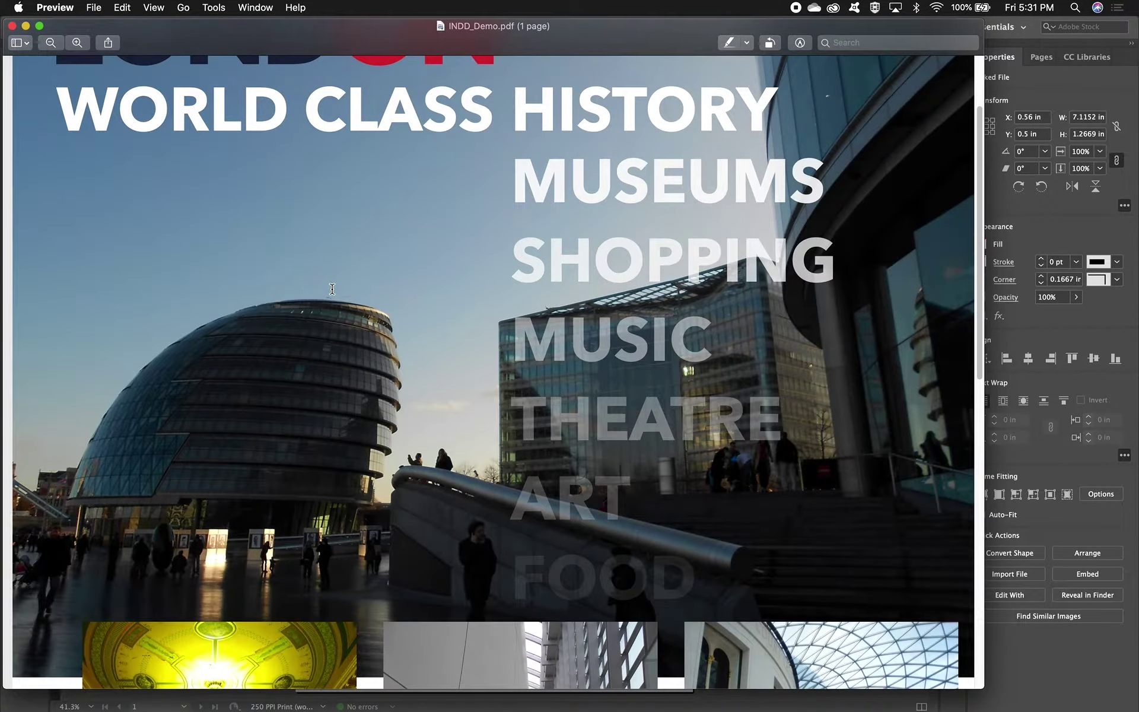
scroll(332, 289, down, 12)
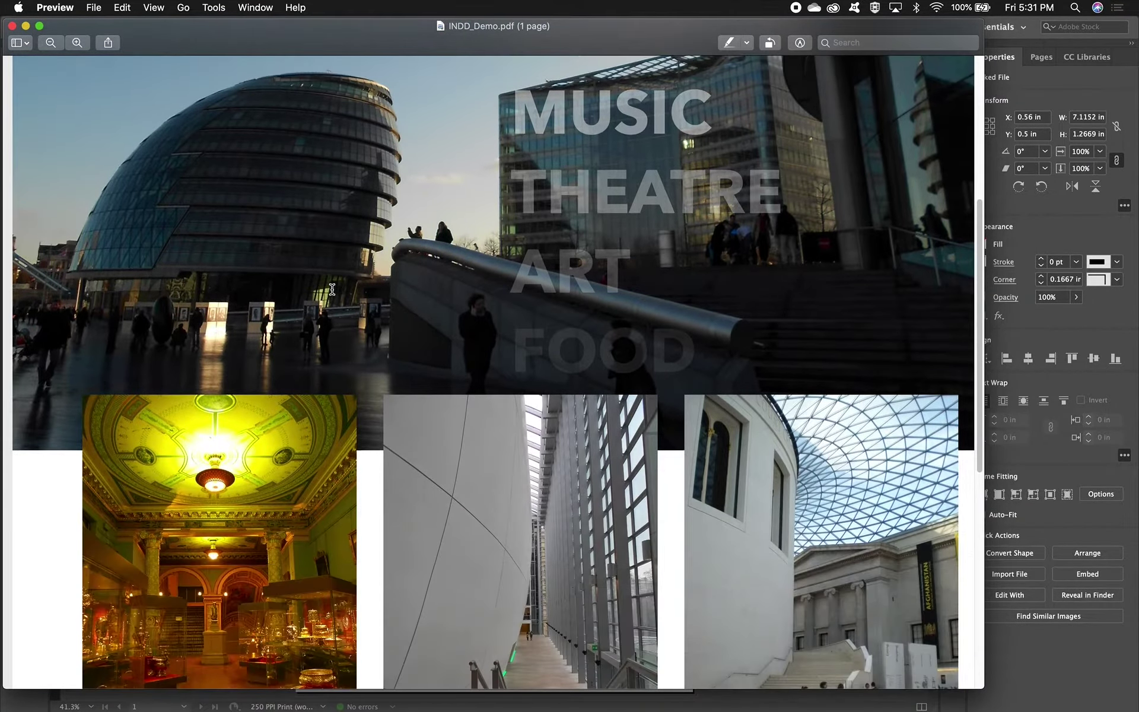
scroll(332, 289, down, 17)
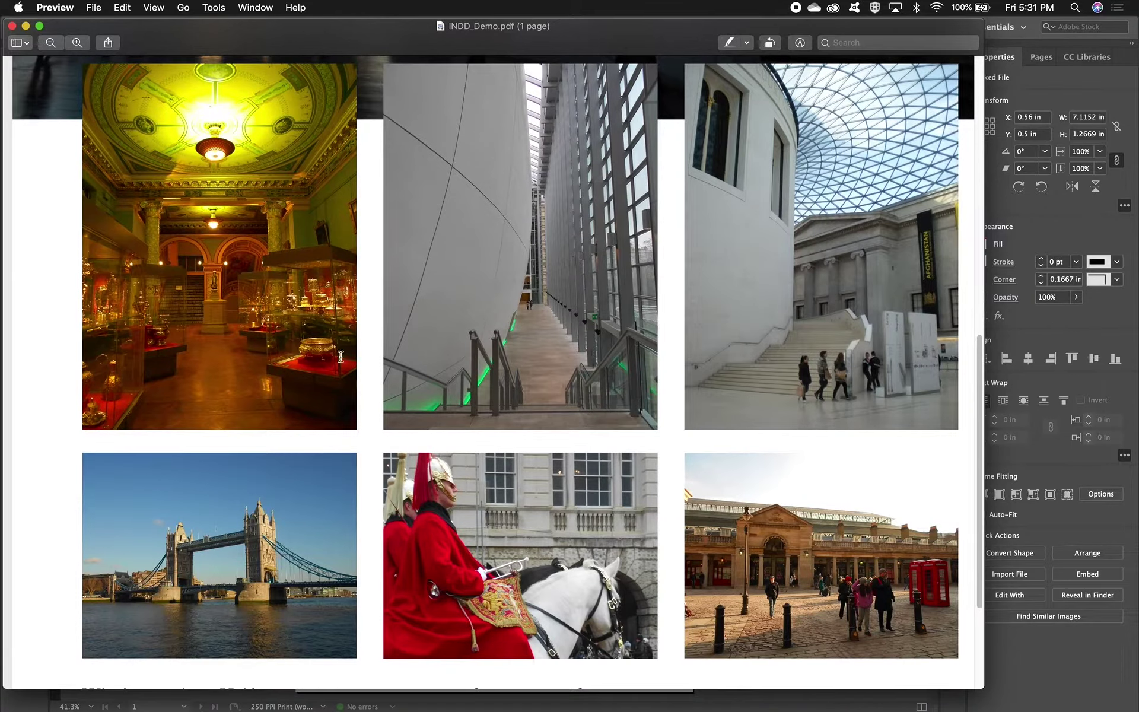
scroll(466, 303, down, 10)
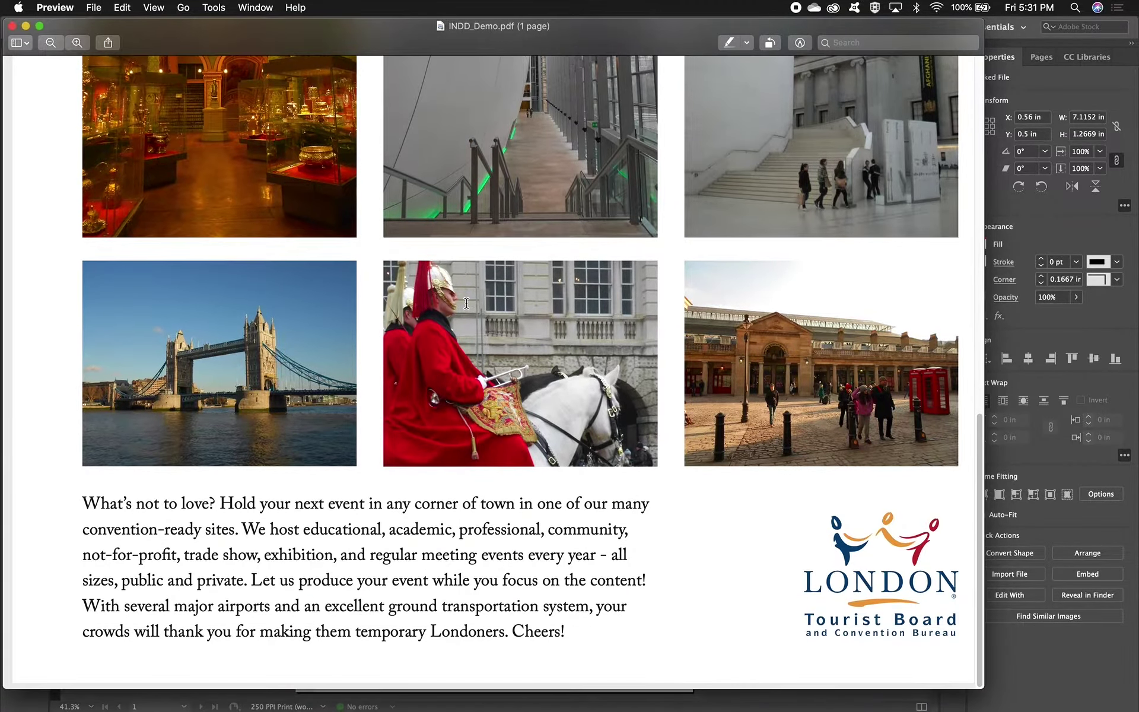
scroll(466, 303, up, 14)
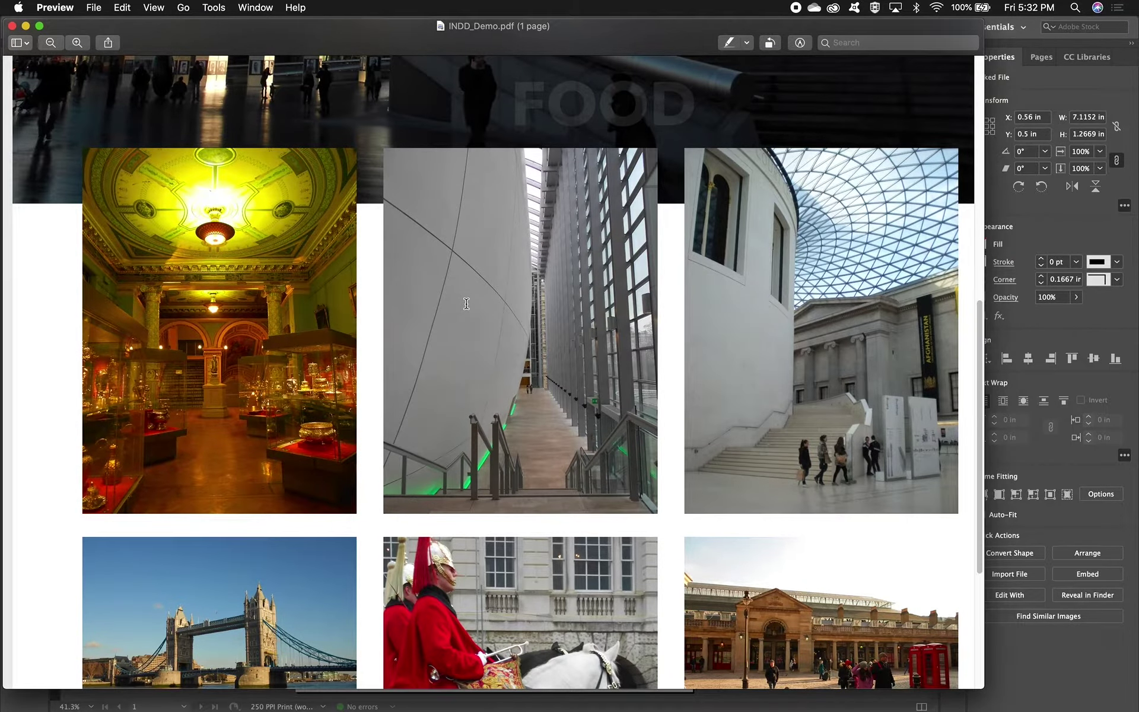
key(super+Tab)
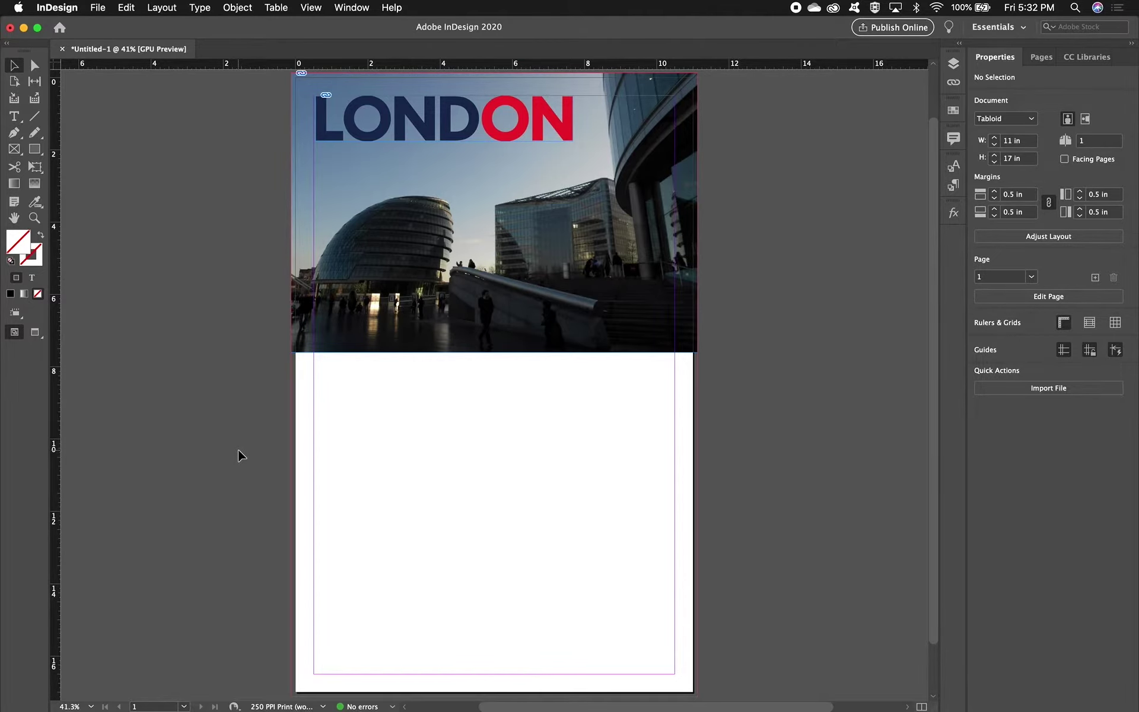
Step: Place the DSCN6823.JPG hall photo in a 3.24 × 4.32 in frame below the header
key(super+d)
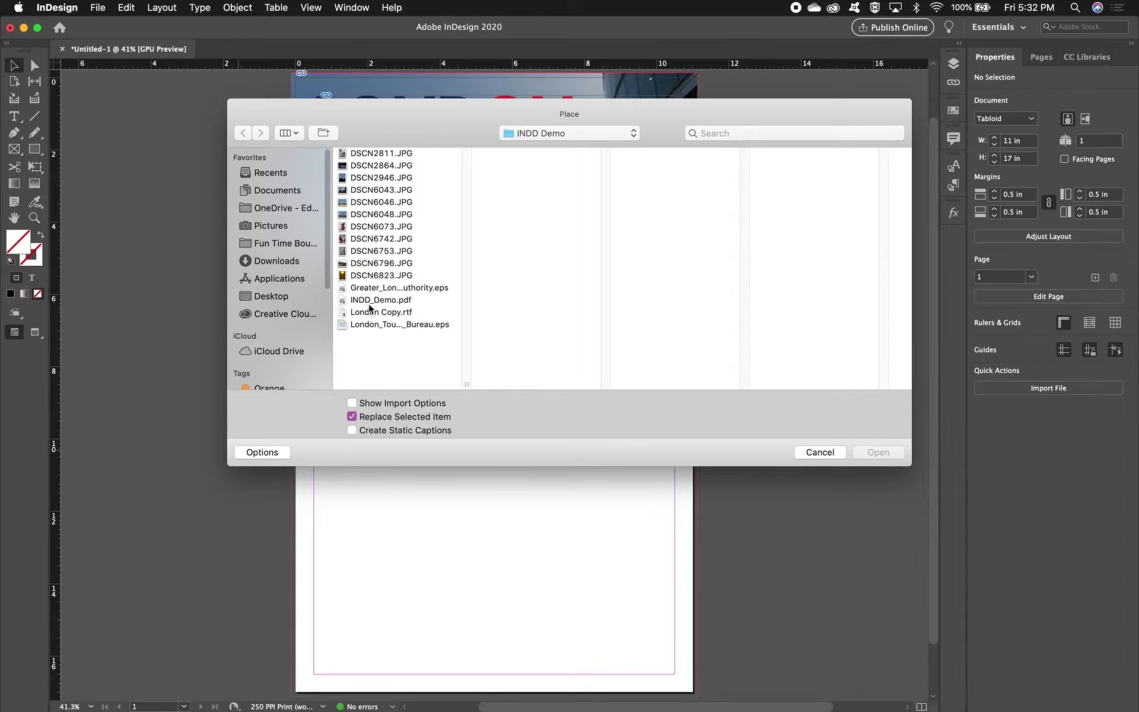
click(372, 275)
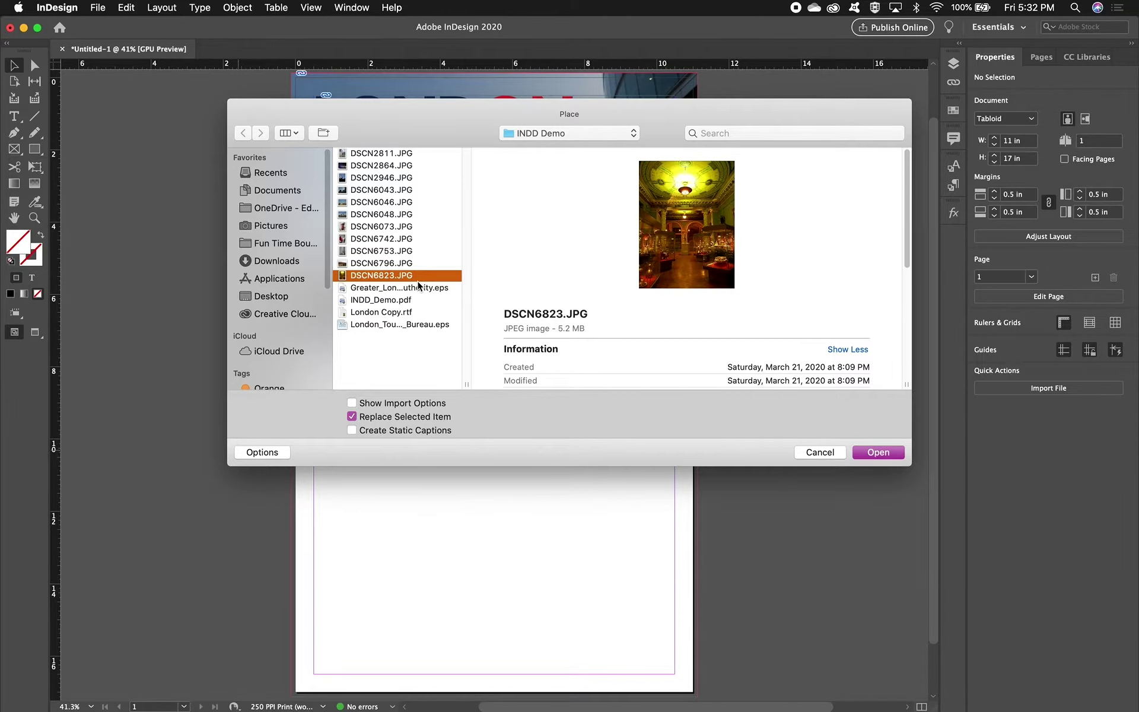
key(space)
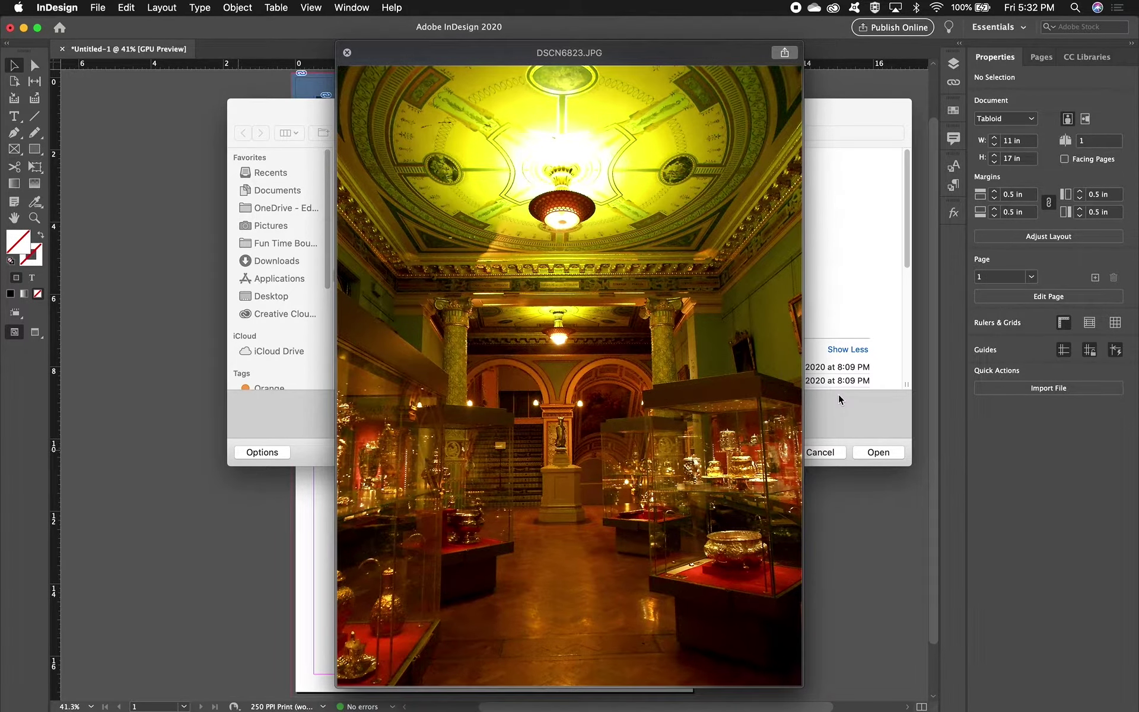
key(space)
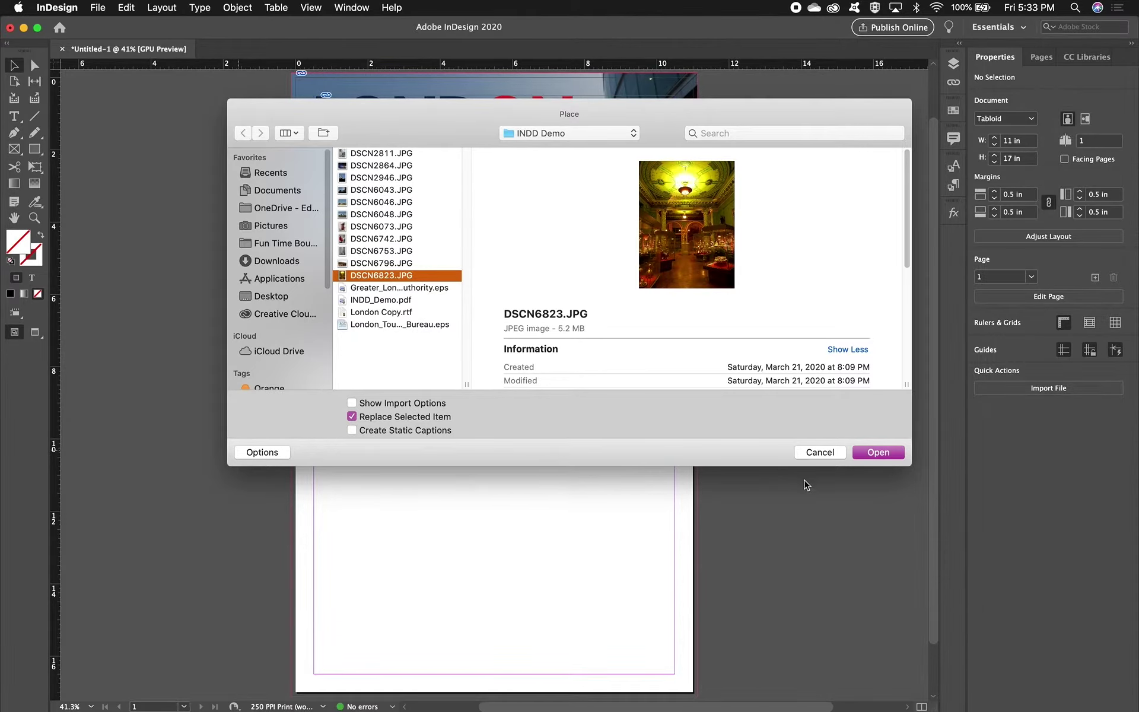
click(871, 452)
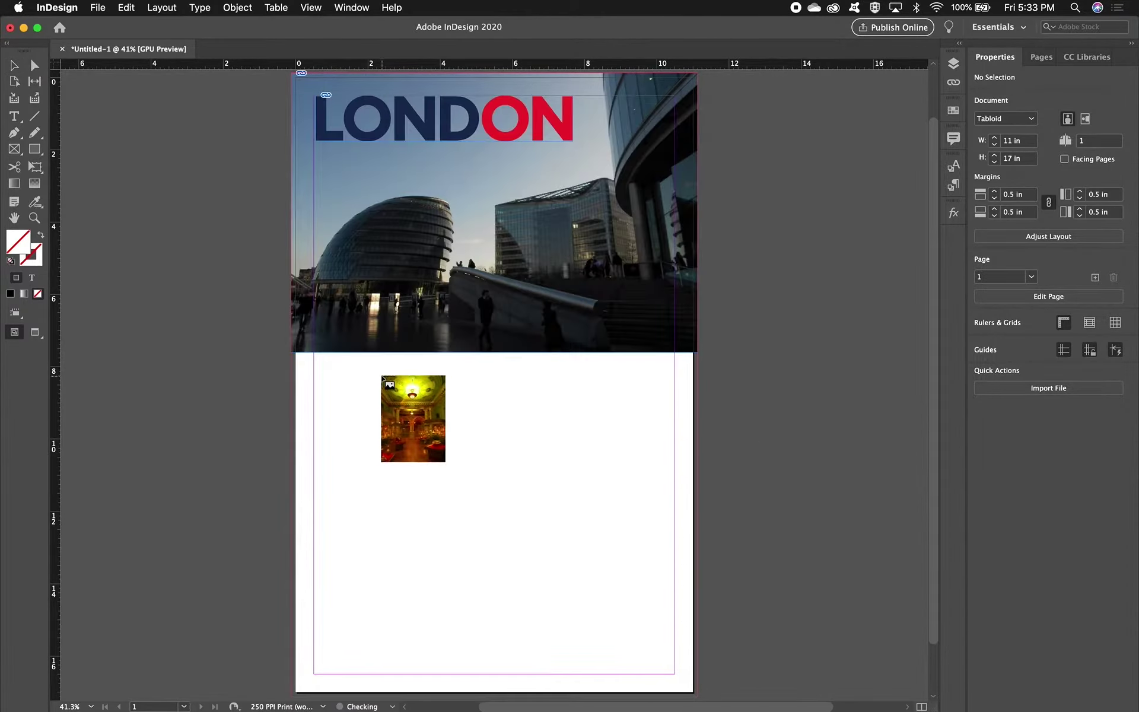
drag(347, 344, 465, 501)
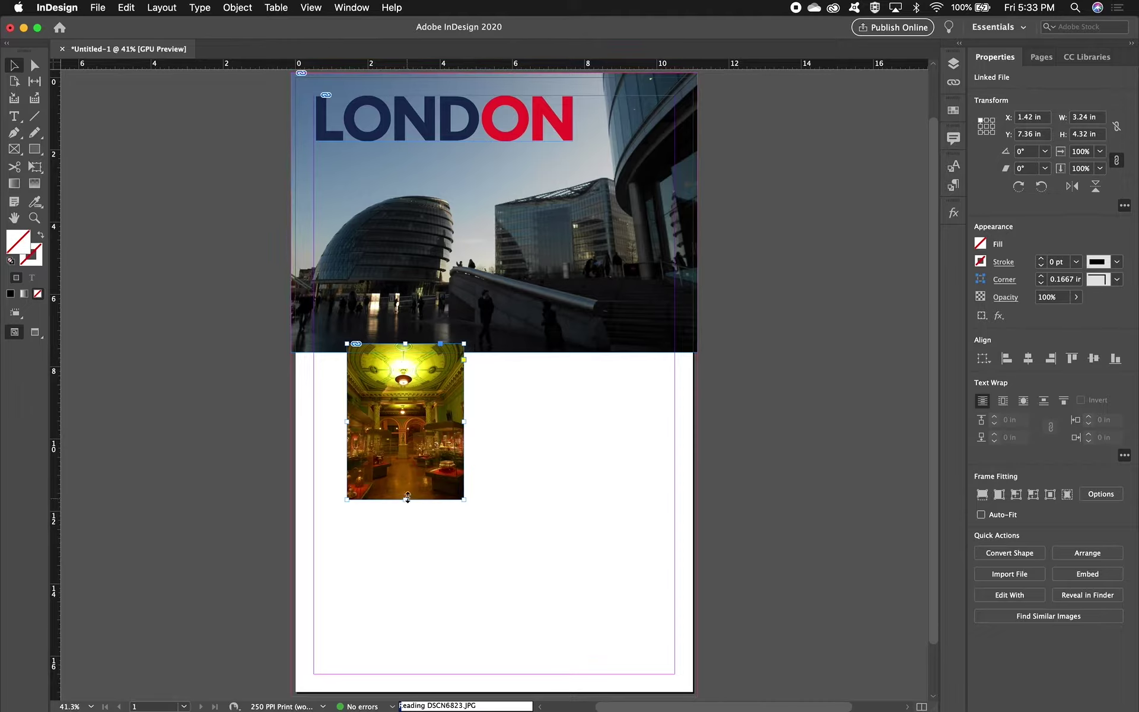
Step: Duplicate the DSCN6823.JPG hall photo twice to the right, forming a row of three frames
click(12, 67)
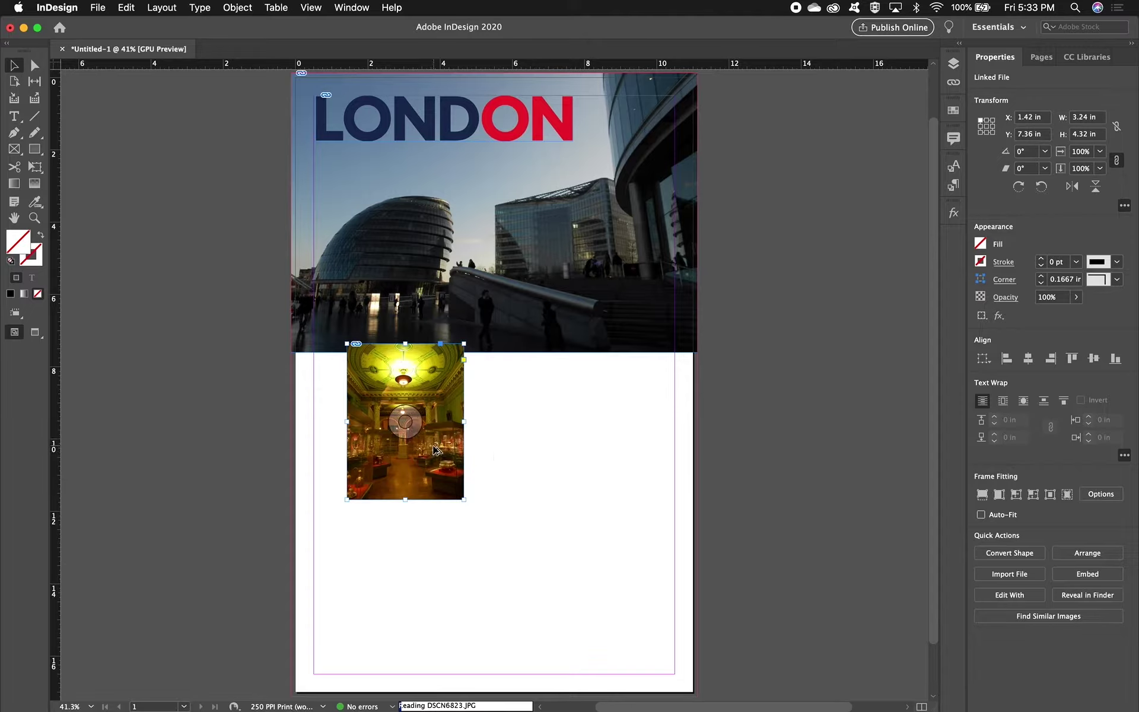
drag(431, 453, 664, 461)
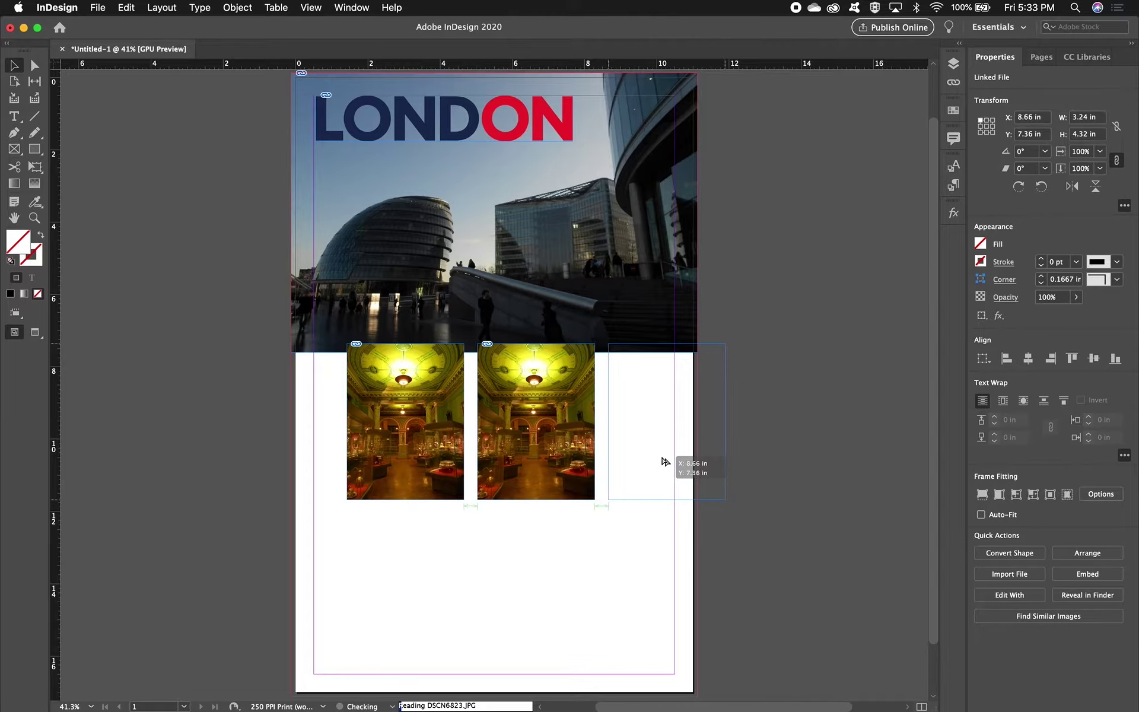
drag(665, 461, 665, 461)
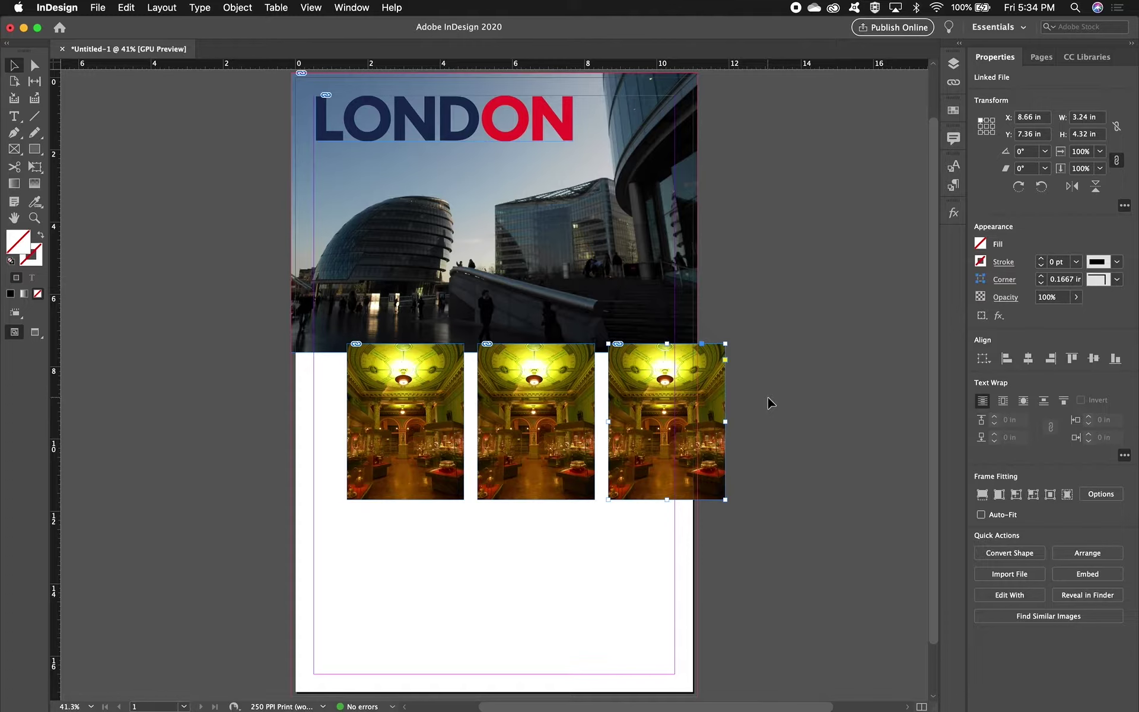
key(super+Tab)
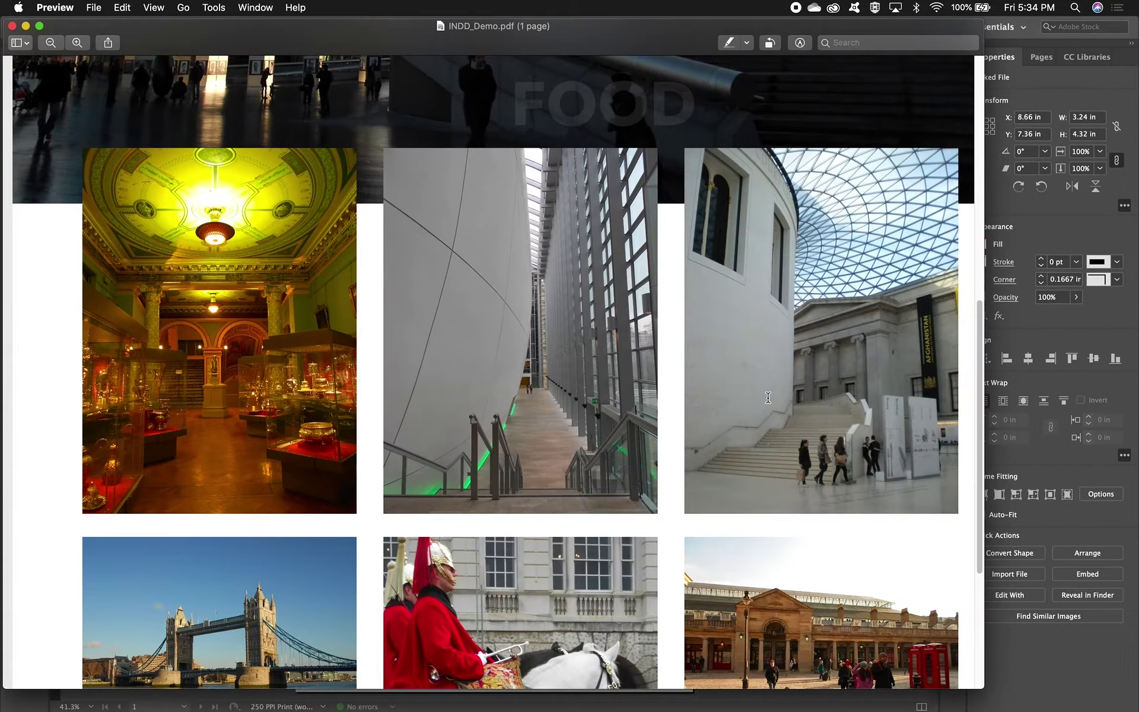
key(super+minus)
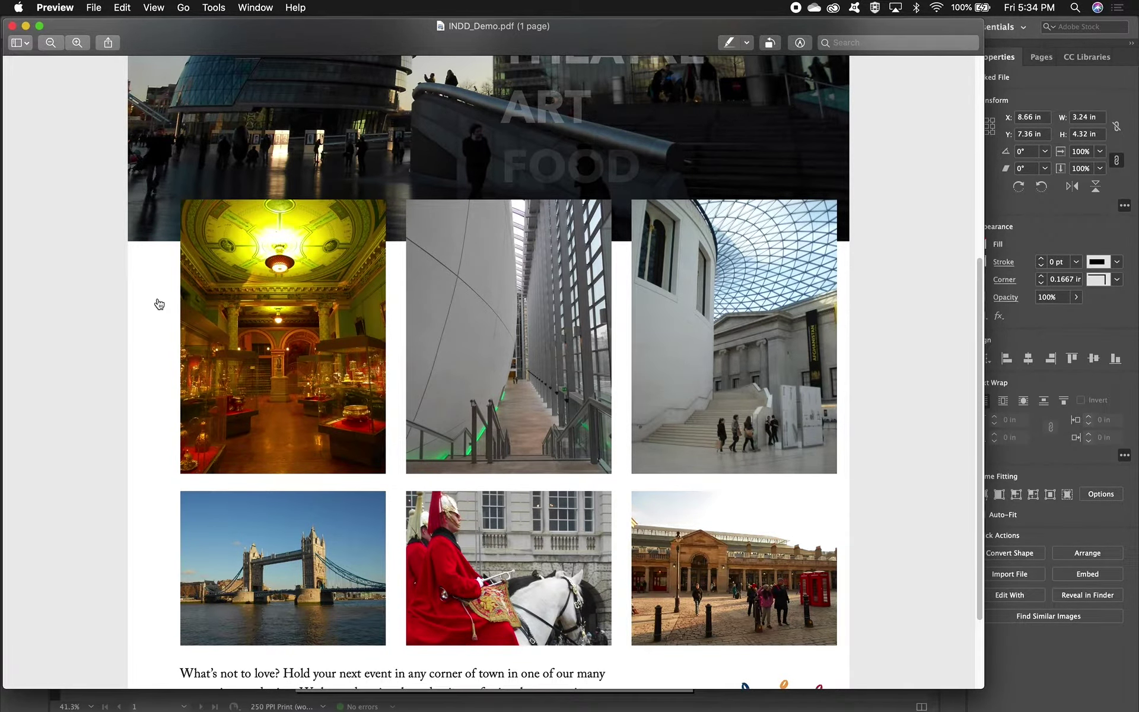
key(super+Tab)
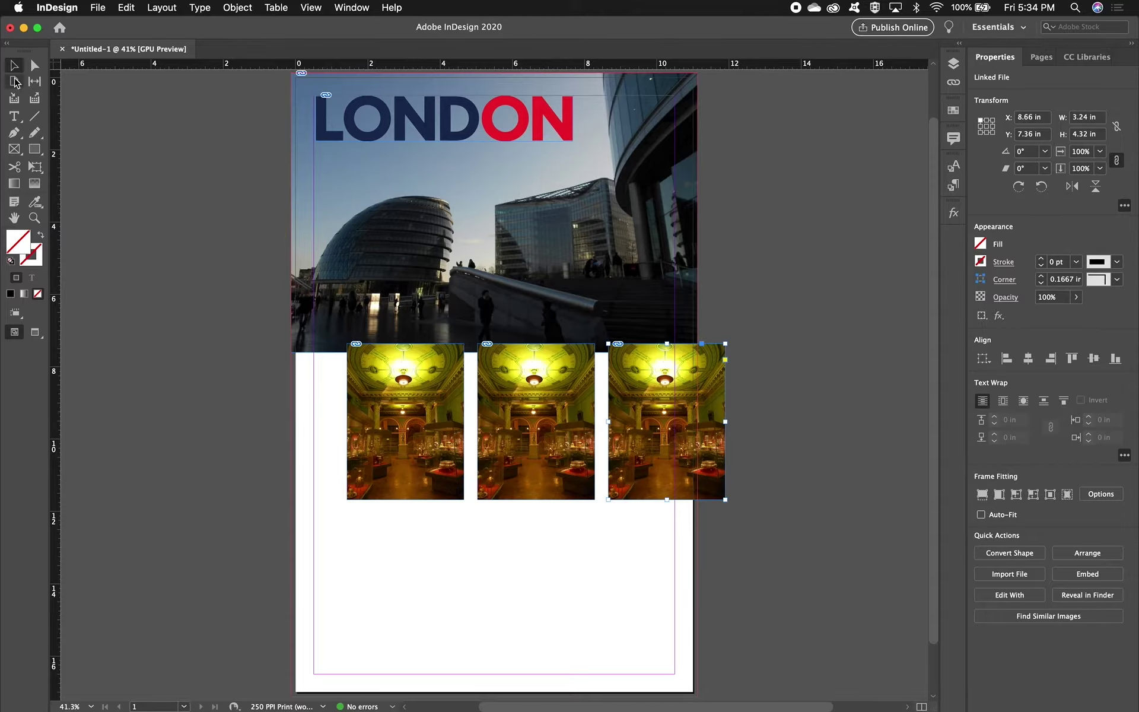
Step: Select all three hall photos and shift them slightly left and up
click(366, 572)
drag(367, 567, 653, 464)
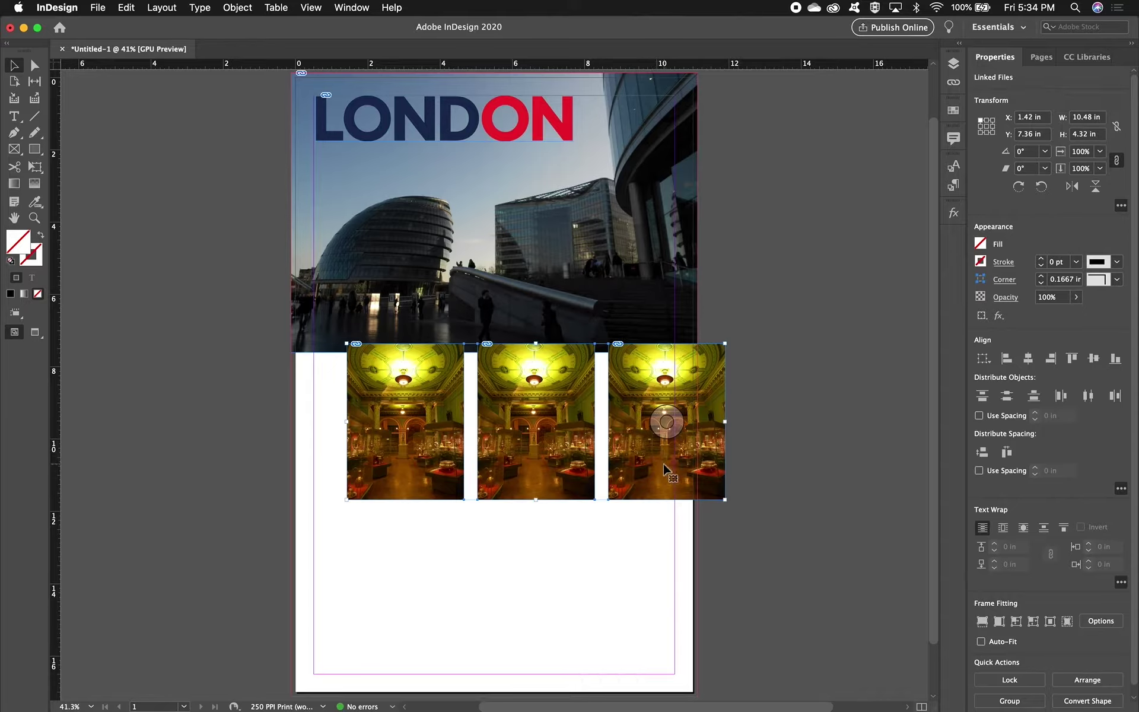
drag(664, 464, 642, 466)
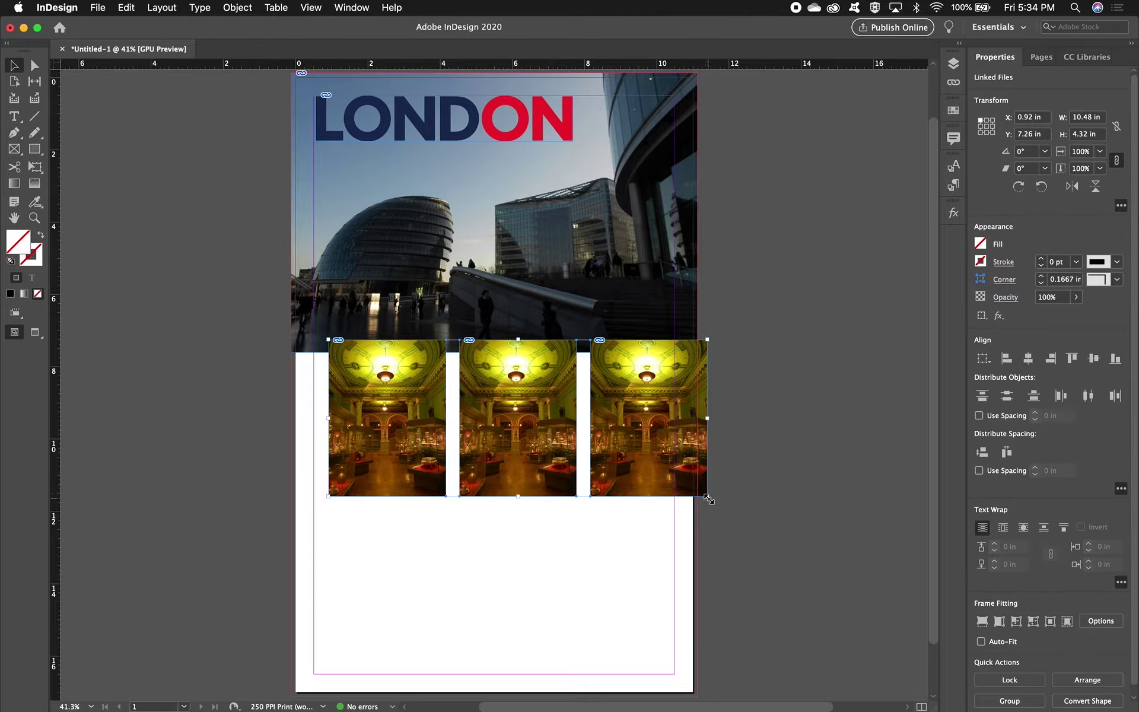
Step: Scale the photo row proportionally to 9.6416 × 3.9744 in so it fits within the margins
drag(707, 496, 677, 476)
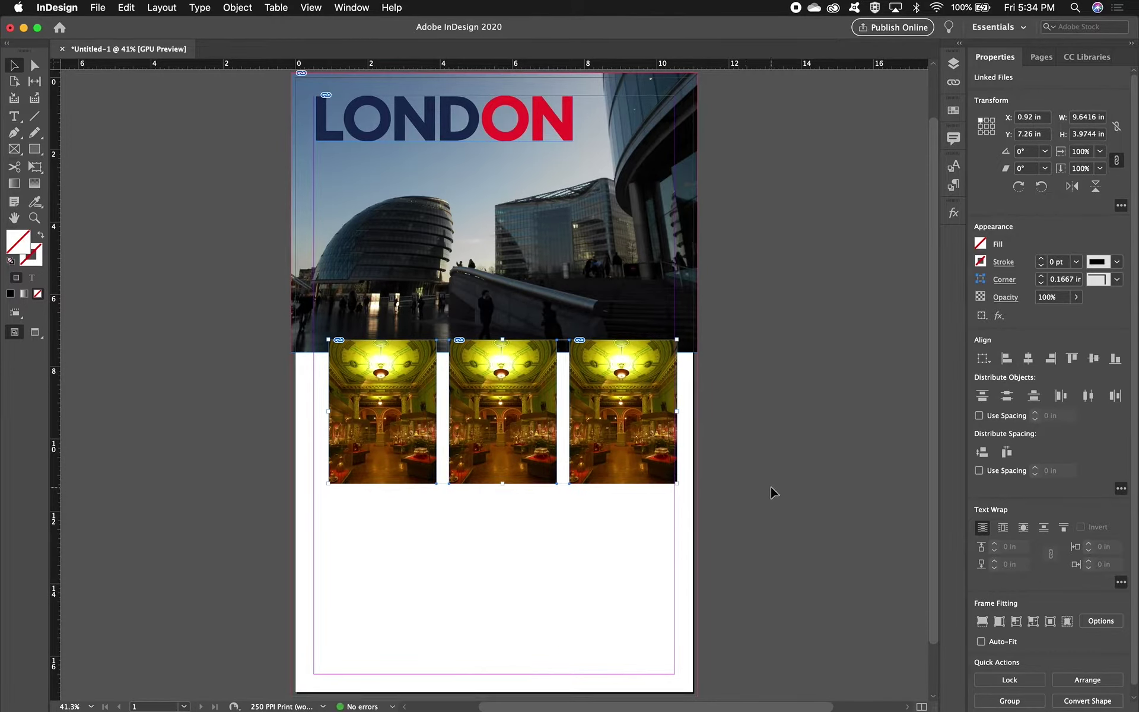
key(super+z)
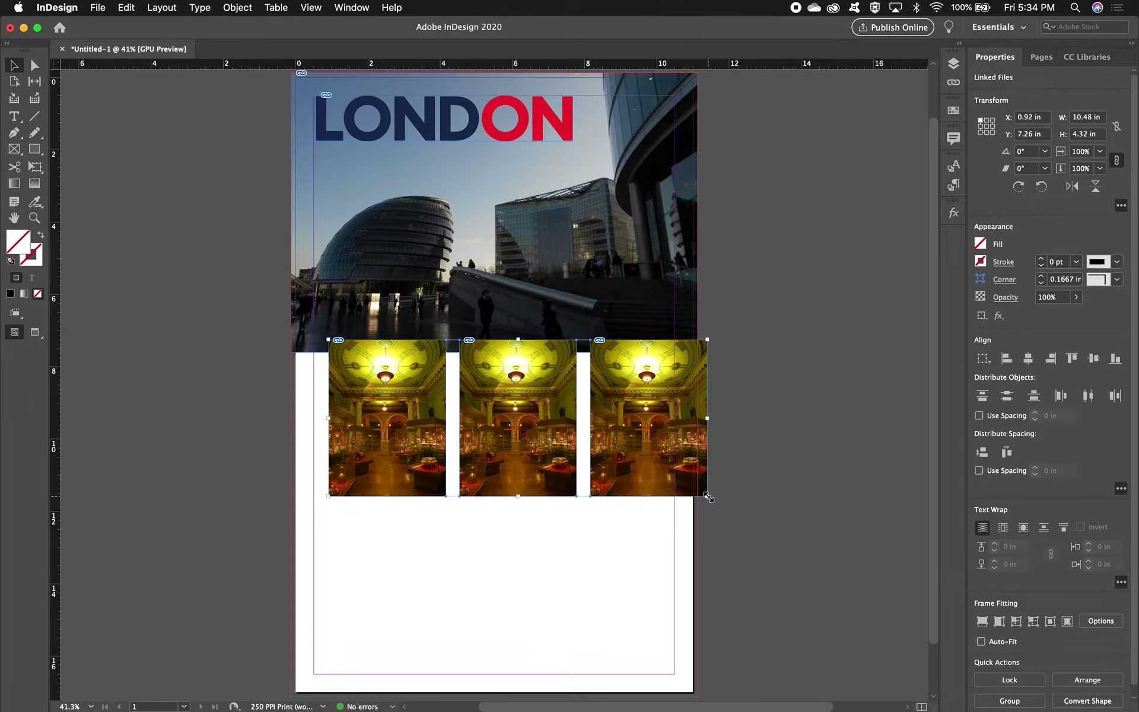
drag(709, 497, 599, 547)
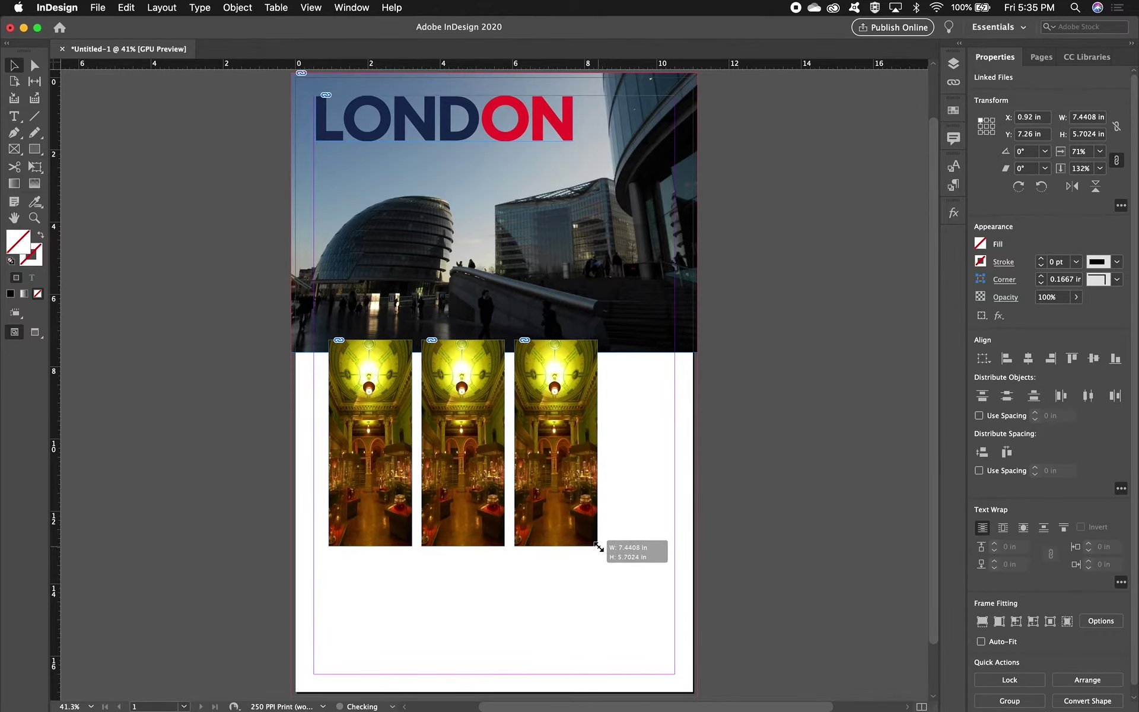
drag(599, 547, 597, 543)
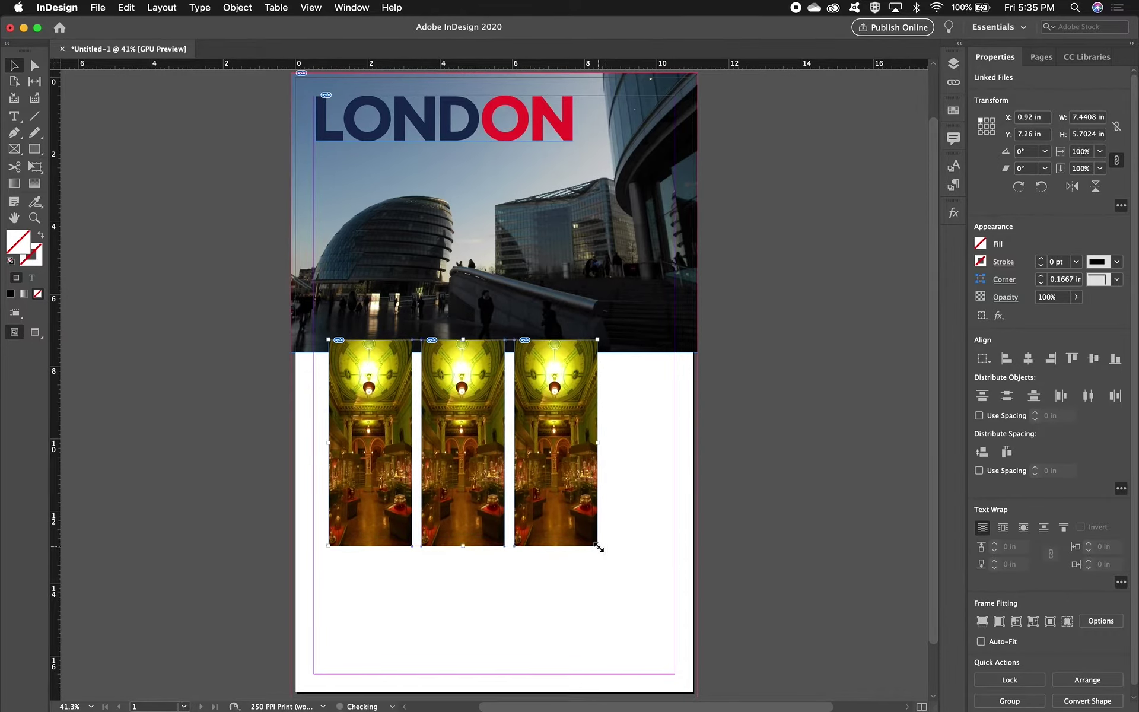
key(super+z)
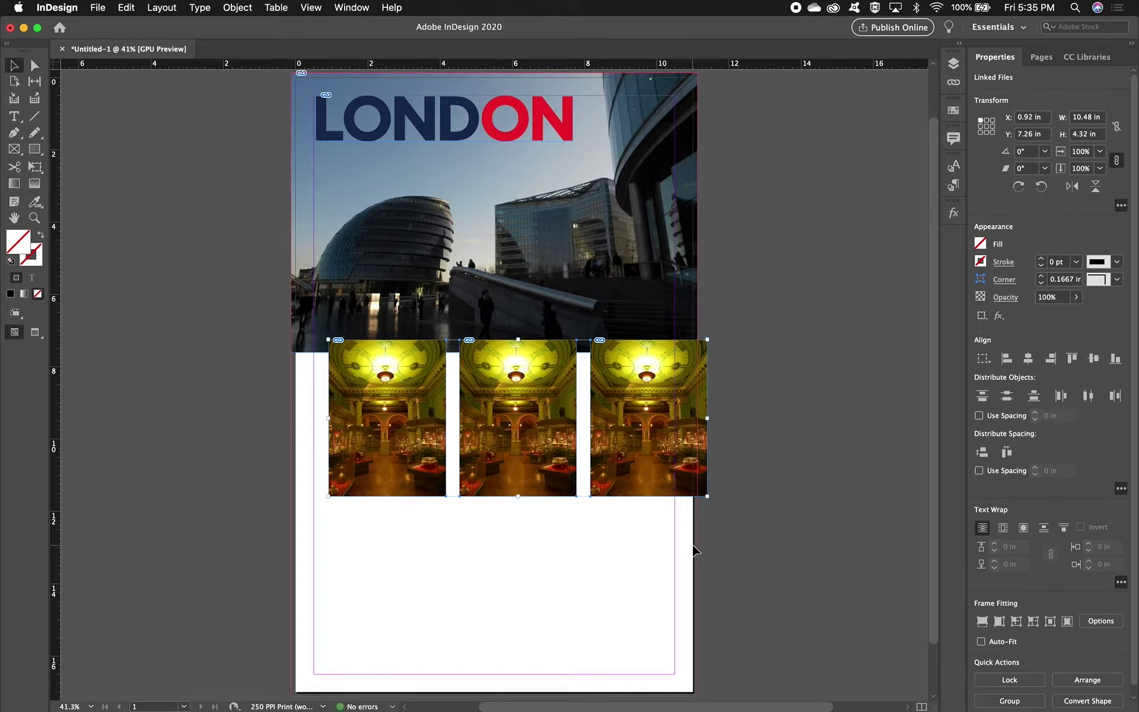
drag(707, 498, 678, 464)
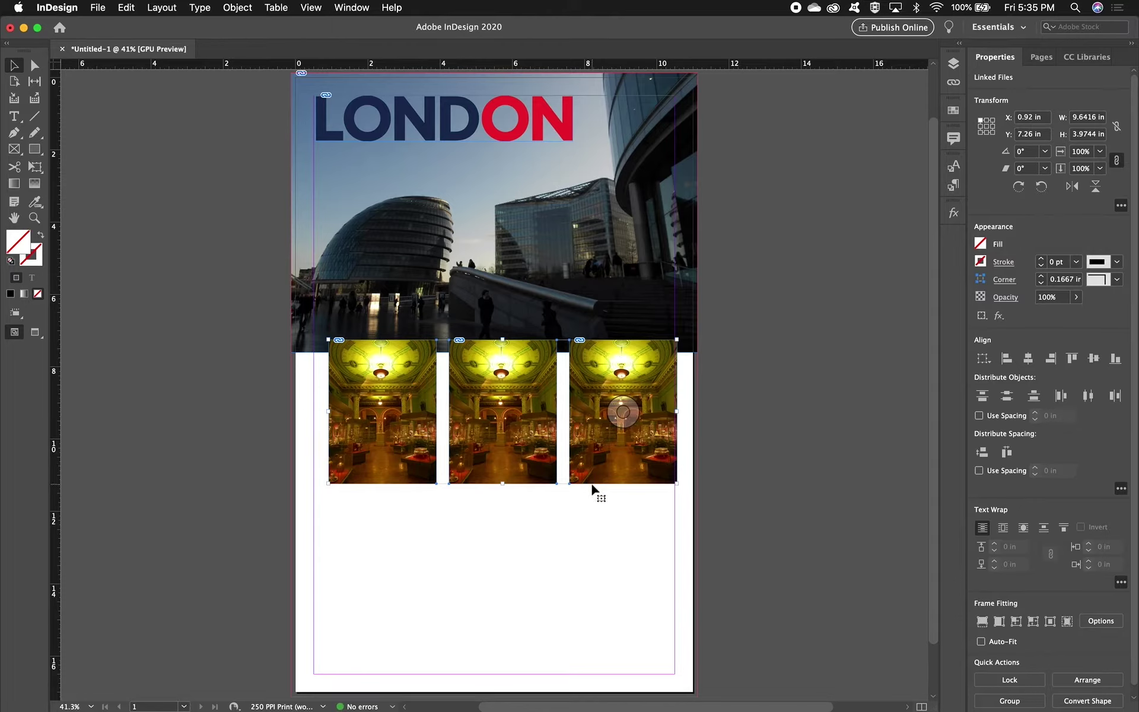
Step: Replace the middle hall photo with DSCN6753.JPG, the curved white wall and staircase image
click(570, 537)
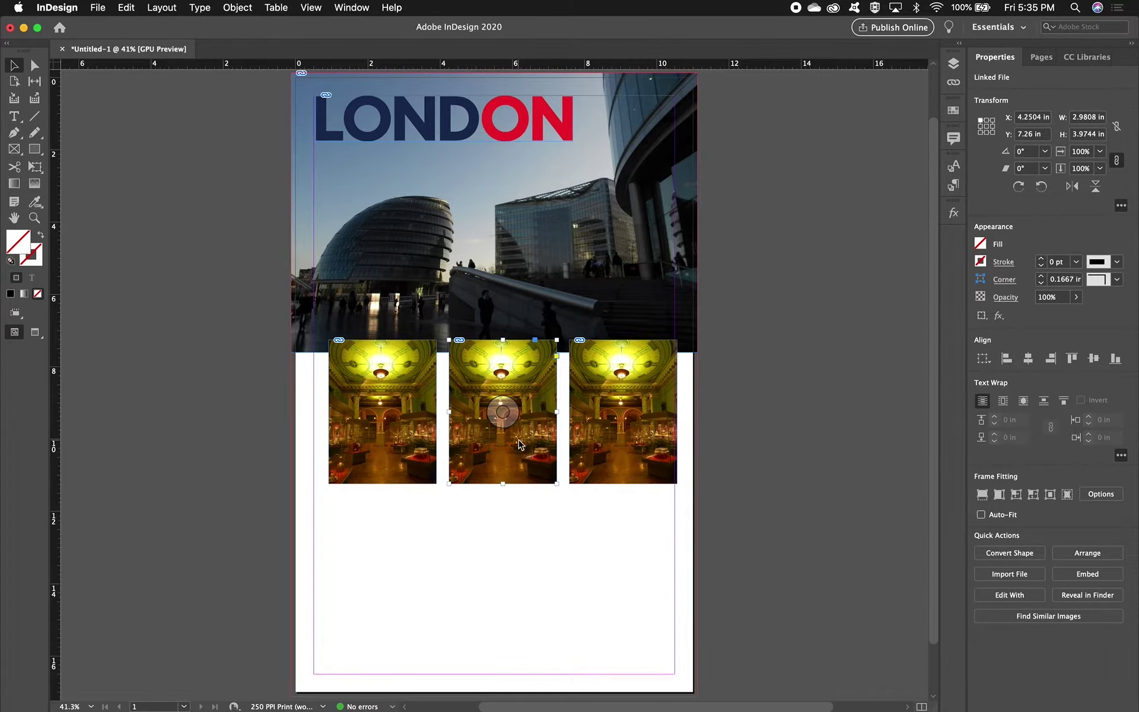
key(super+d)
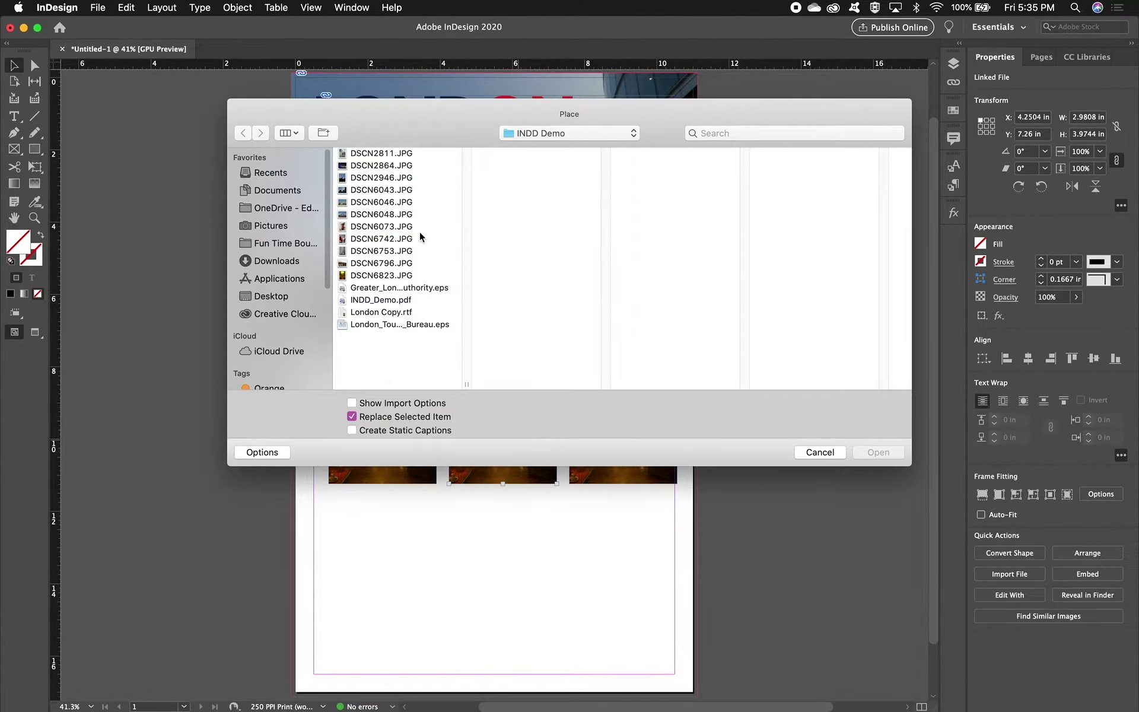
click(410, 254)
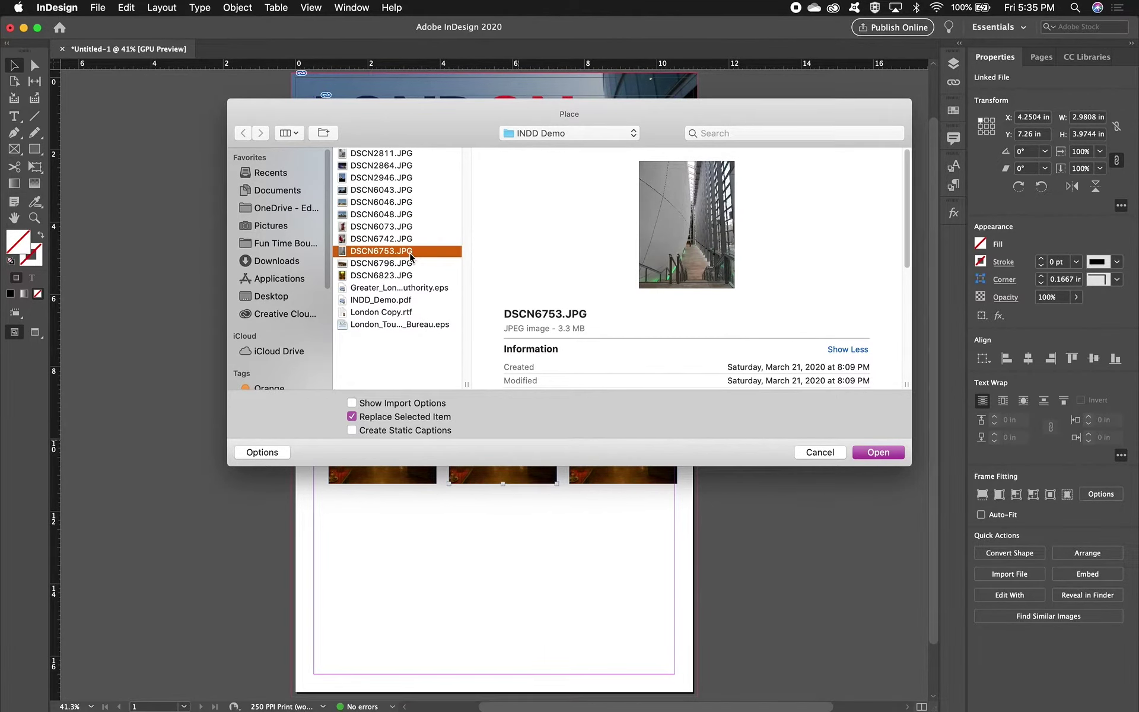
key(space)
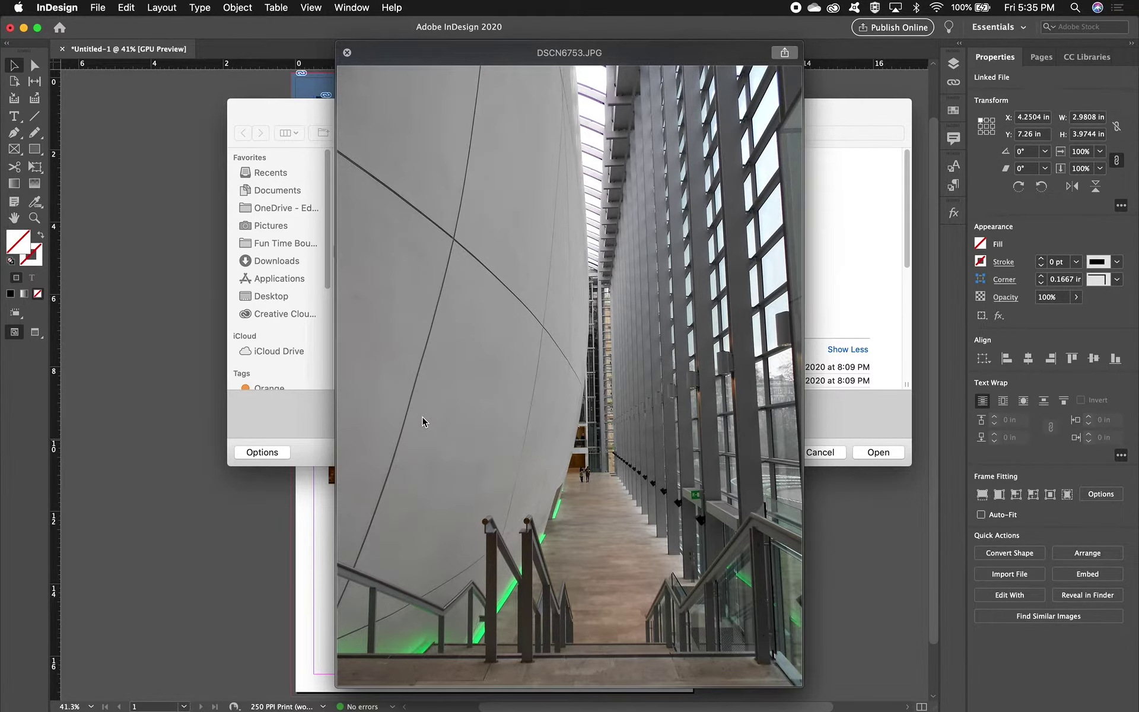
key(space)
click(884, 454)
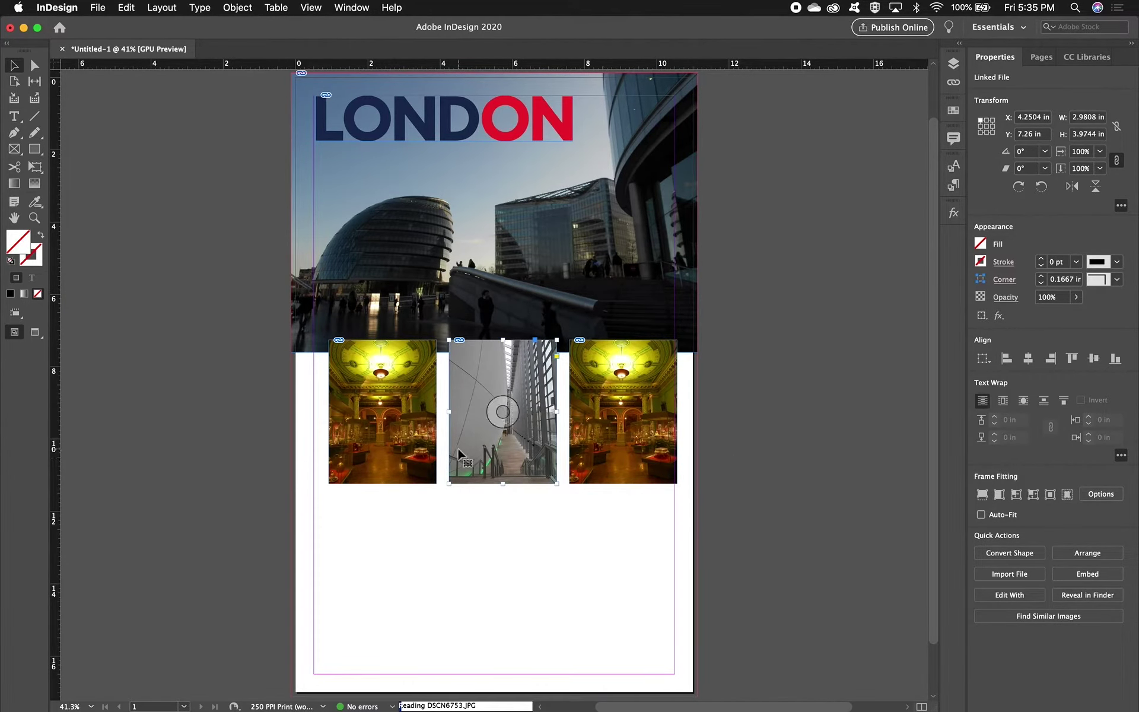
key(super+Tab)
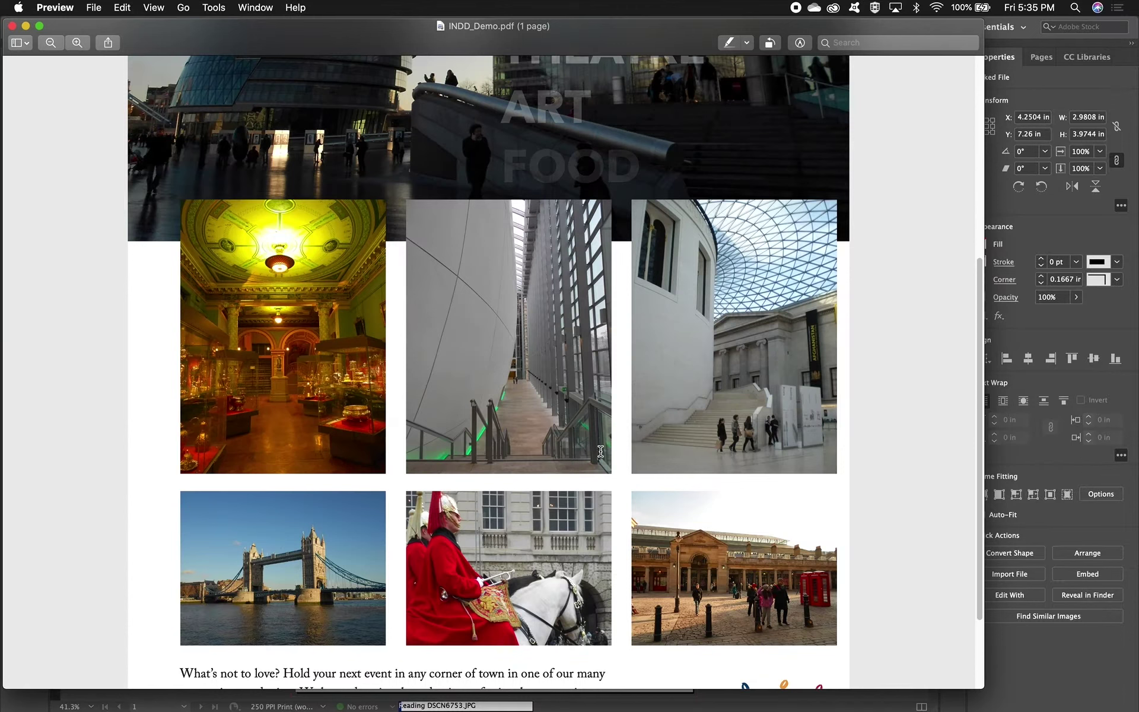
key(super+Tab)
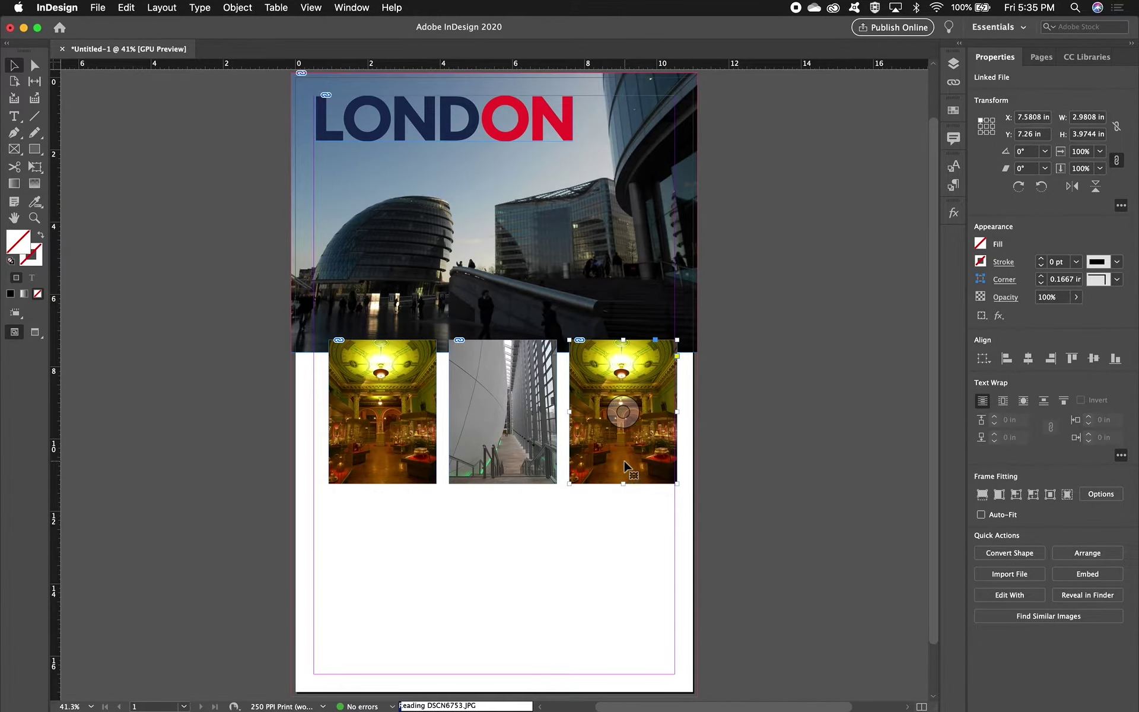
Step: Place DSCN2811.JPG, the glass-roofed courtyard photo, into the right-hand frame
key(super+d)
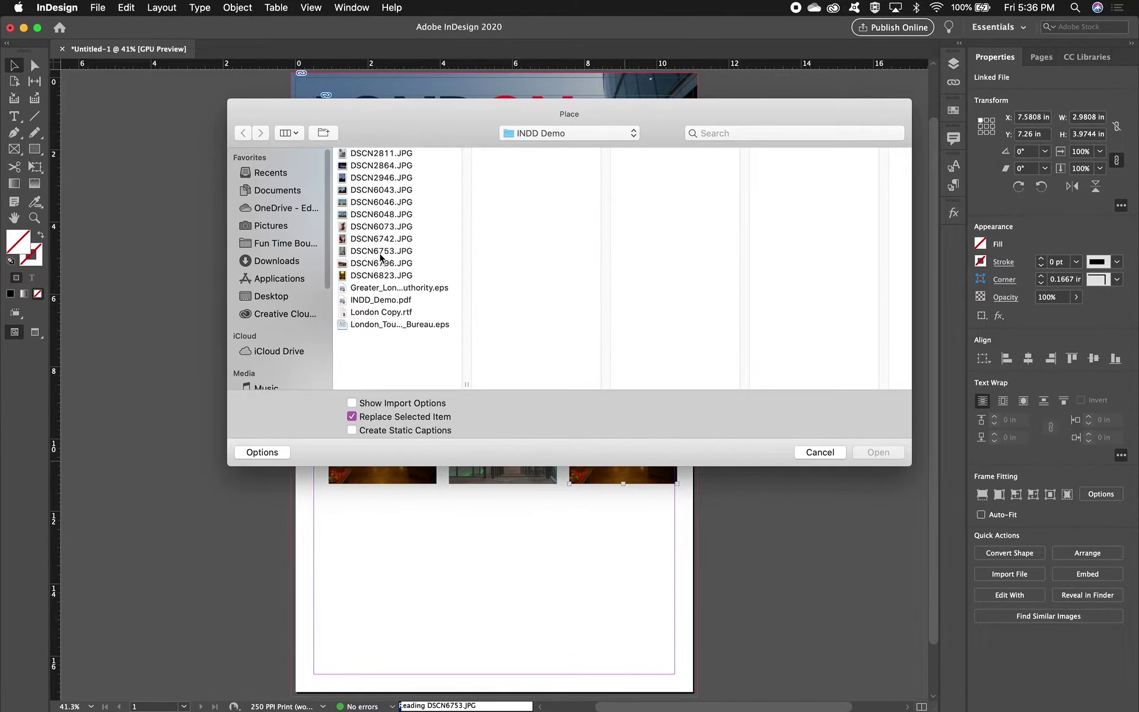
click(373, 155)
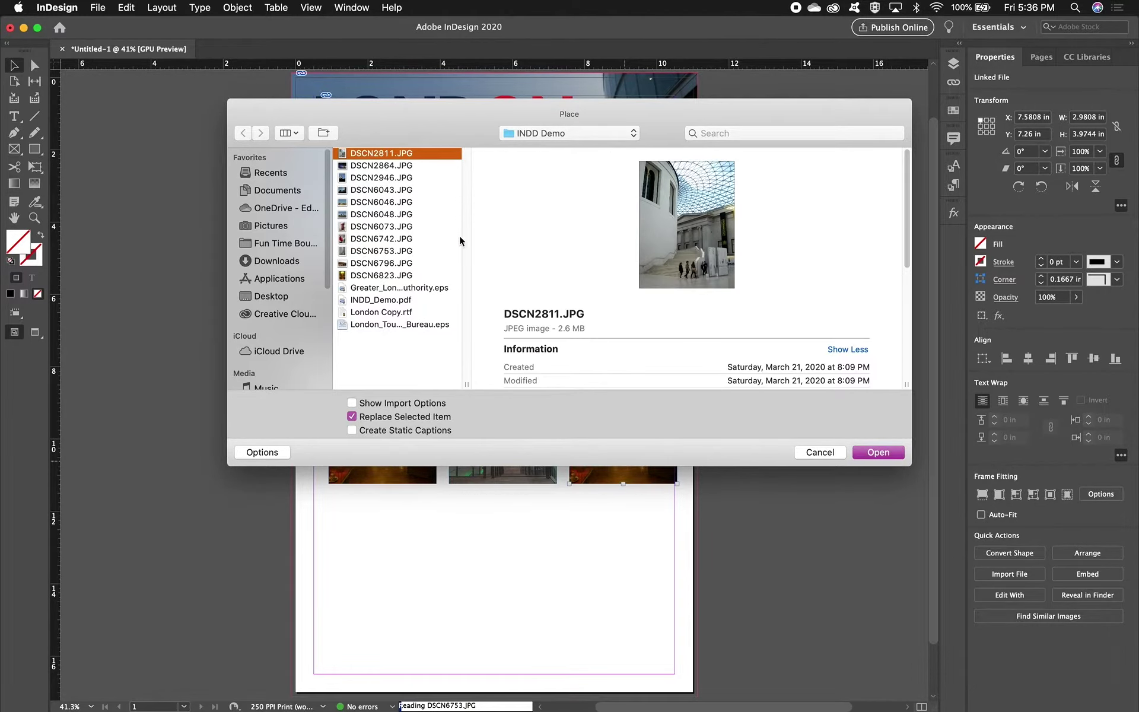
key(space)
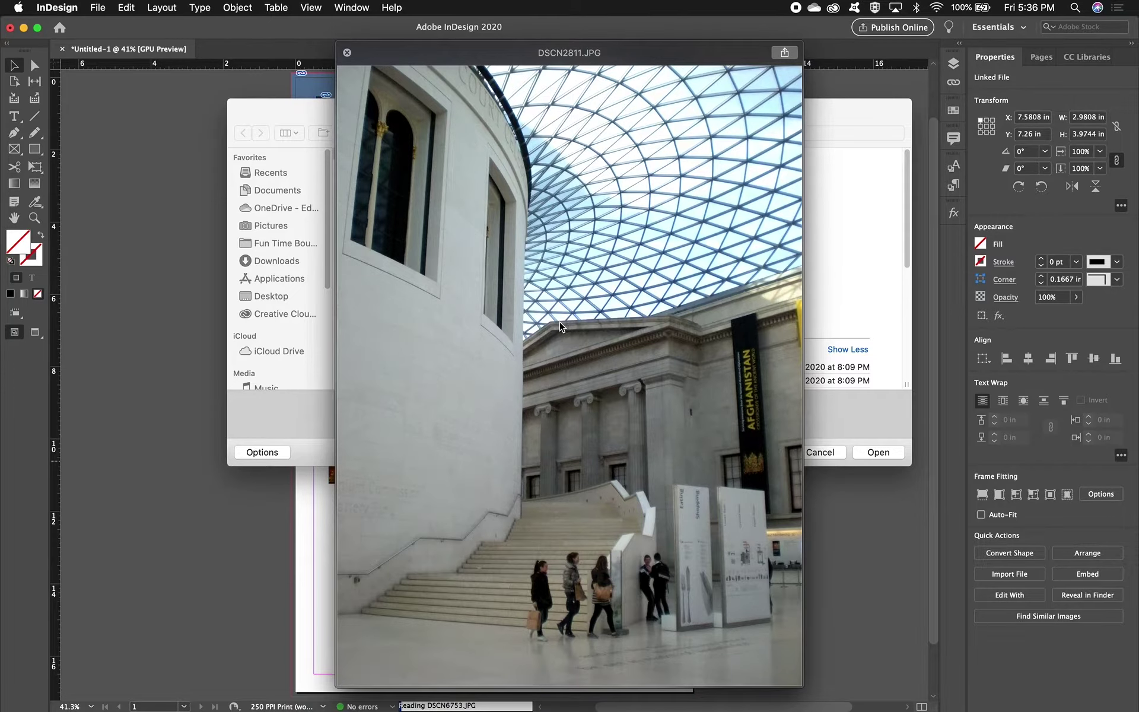
key(space)
click(872, 456)
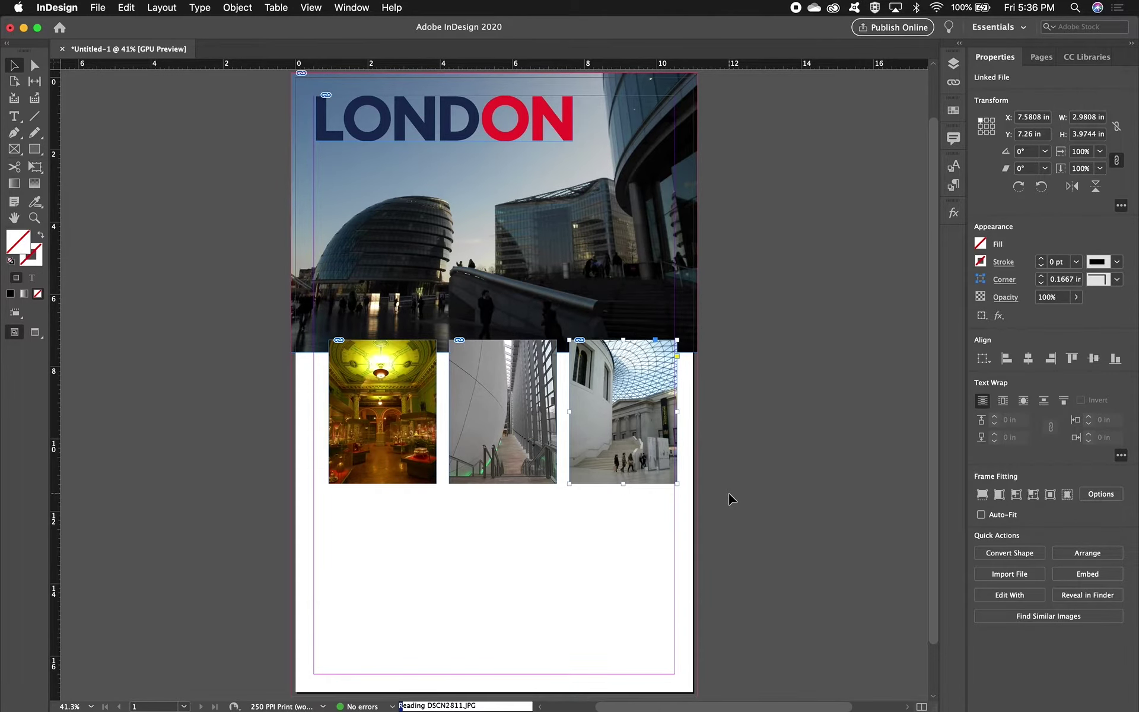
Step: Scroll the INDD_Demo.pdf reference in Preview to check its six-photo grid
key(super+Tab)
scroll(730, 496, down, 3)
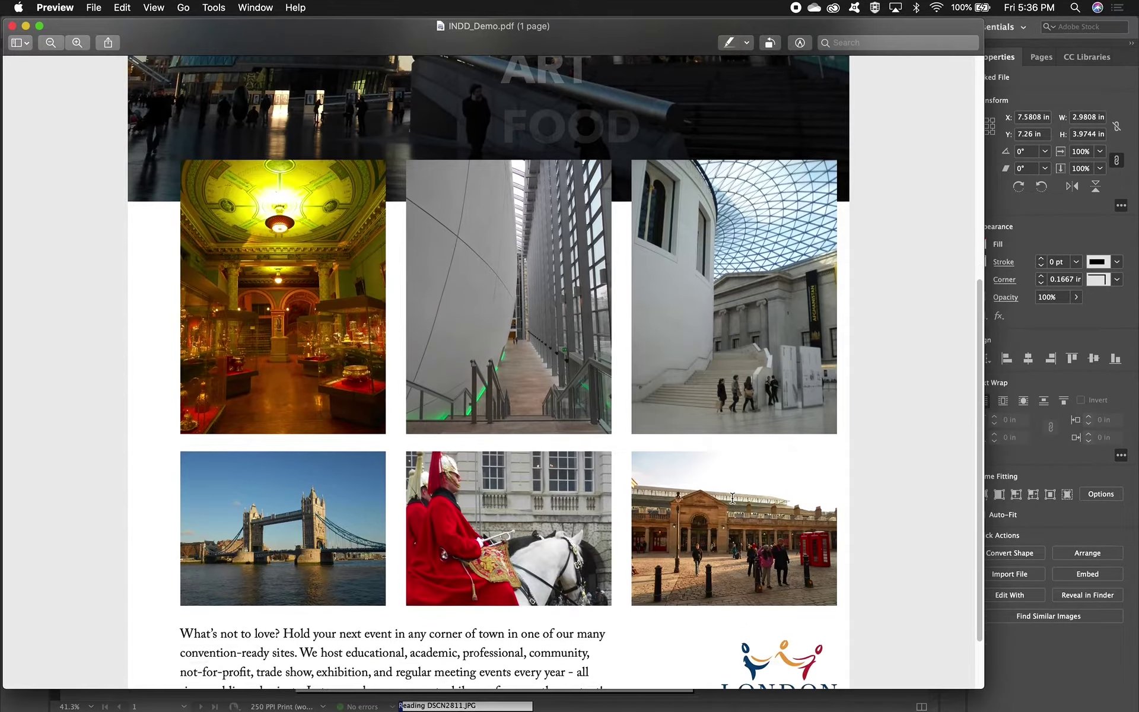
scroll(732, 498, down, 2)
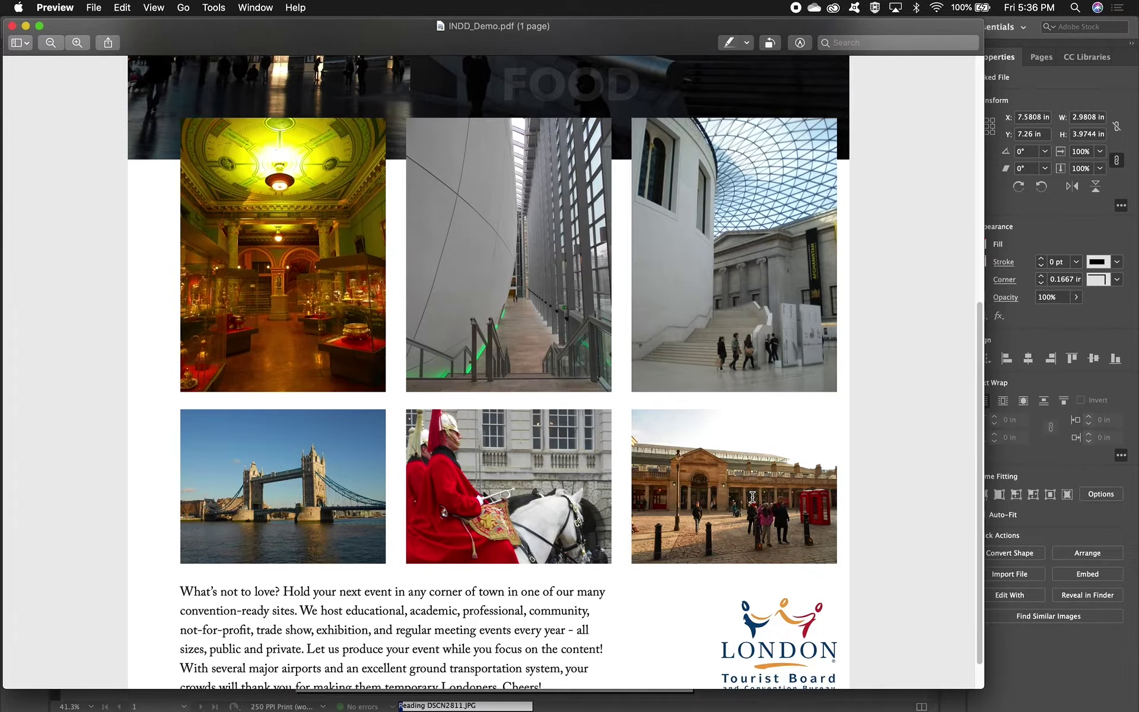
key(cmd+Tab)
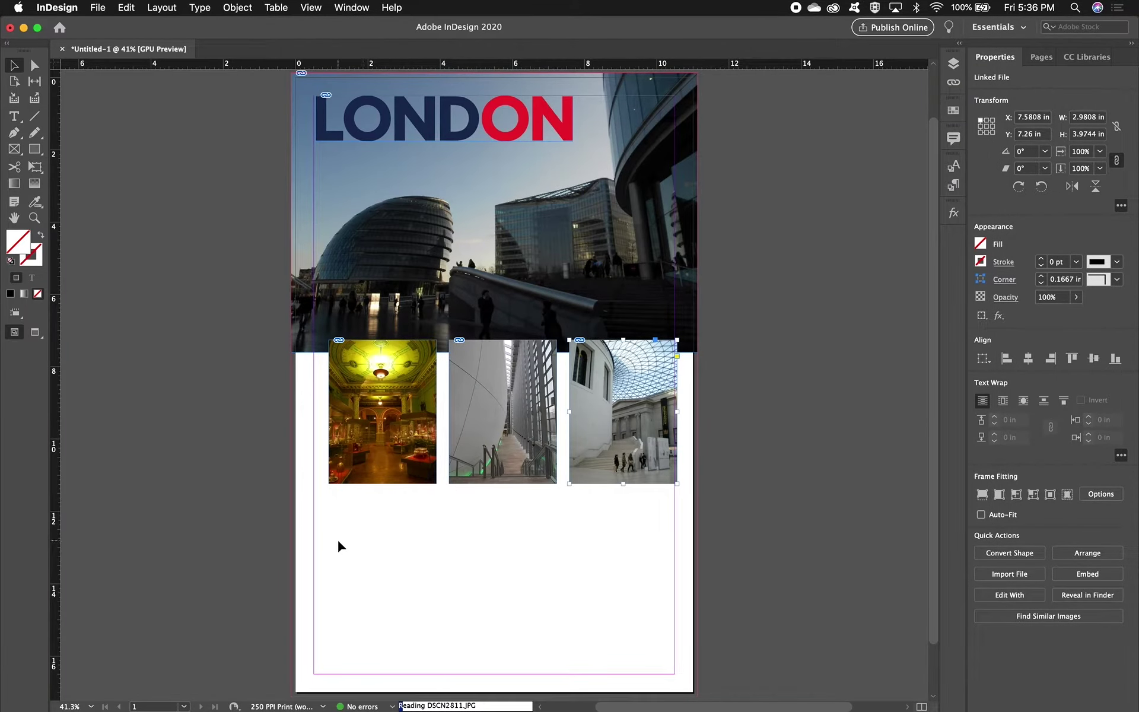
Step: Duplicate the hall, staircase and courtyard row straight down to make a six-photo grid
click(342, 541)
drag(341, 541, 623, 411)
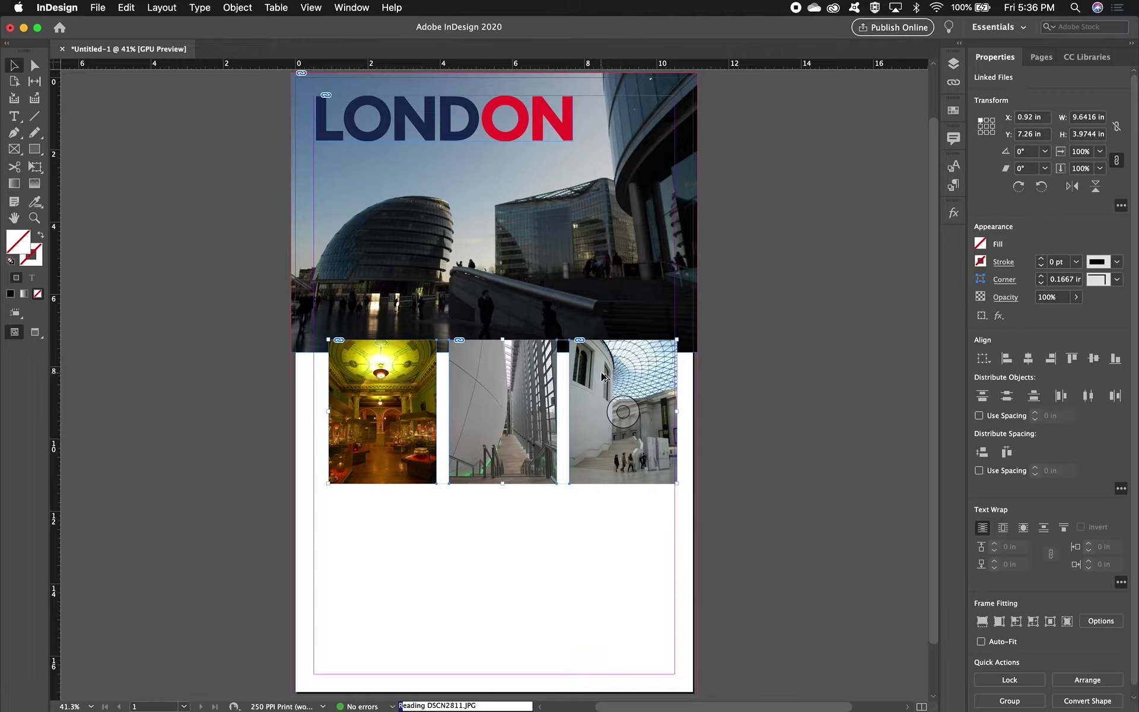
drag(610, 372, 611, 533)
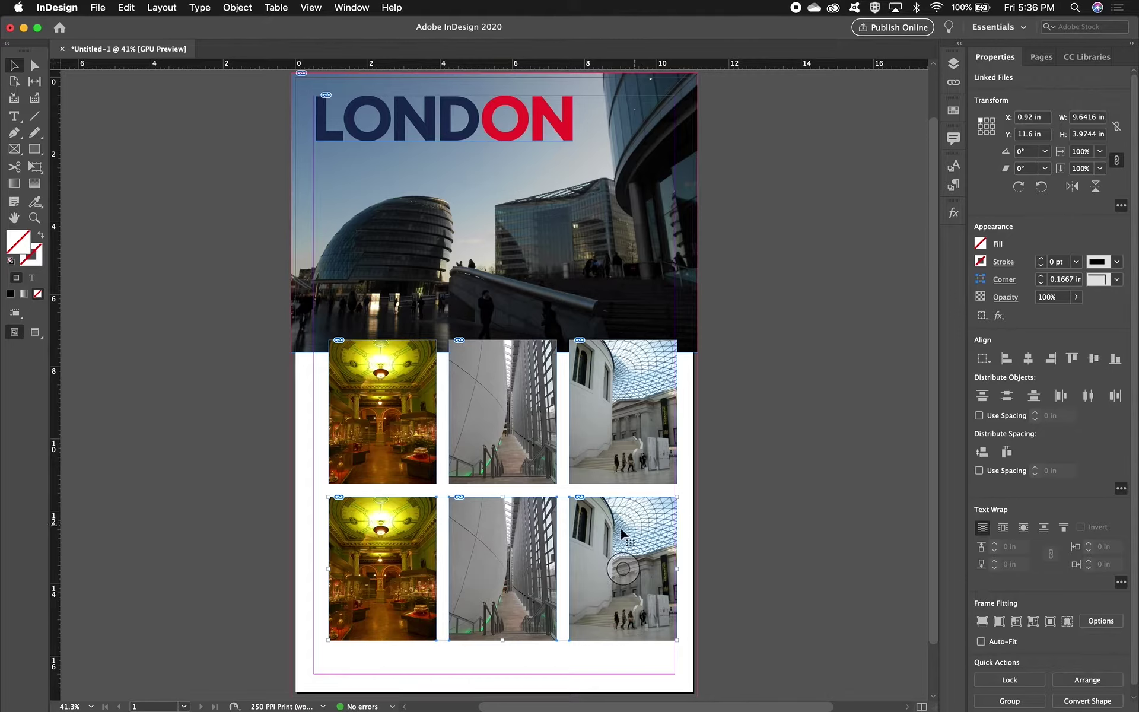
click(302, 528)
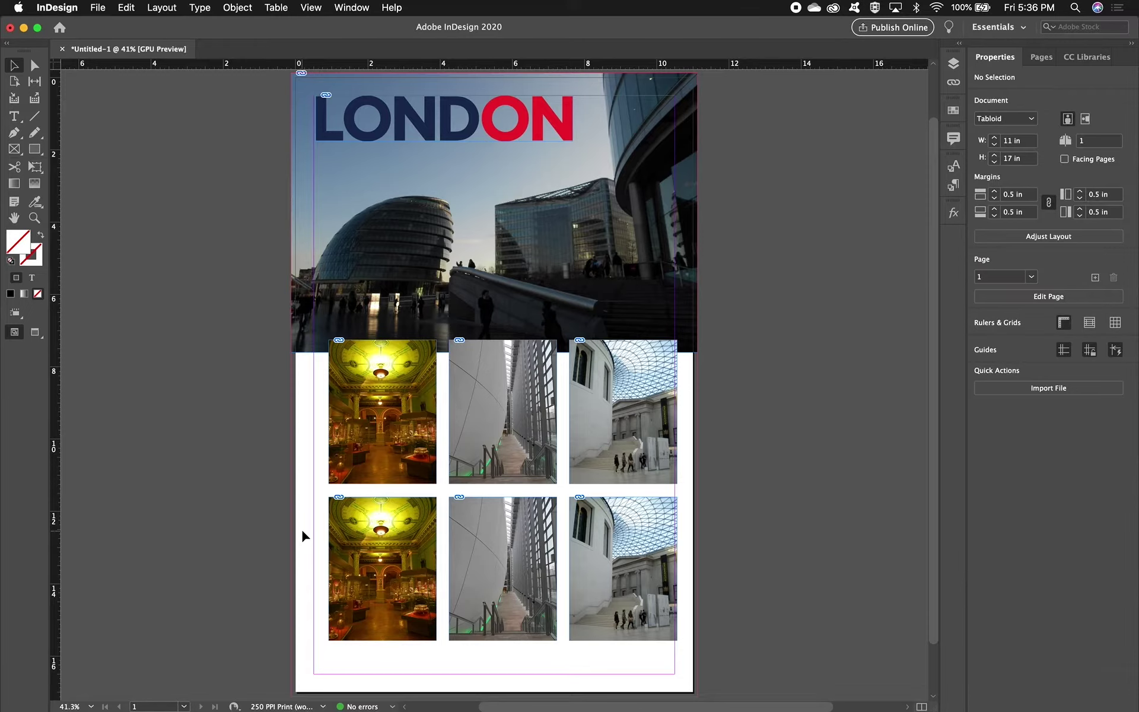
Step: Replace the bottom-left photo with the Tower Bridge image DSCN6048.JPG
click(403, 533)
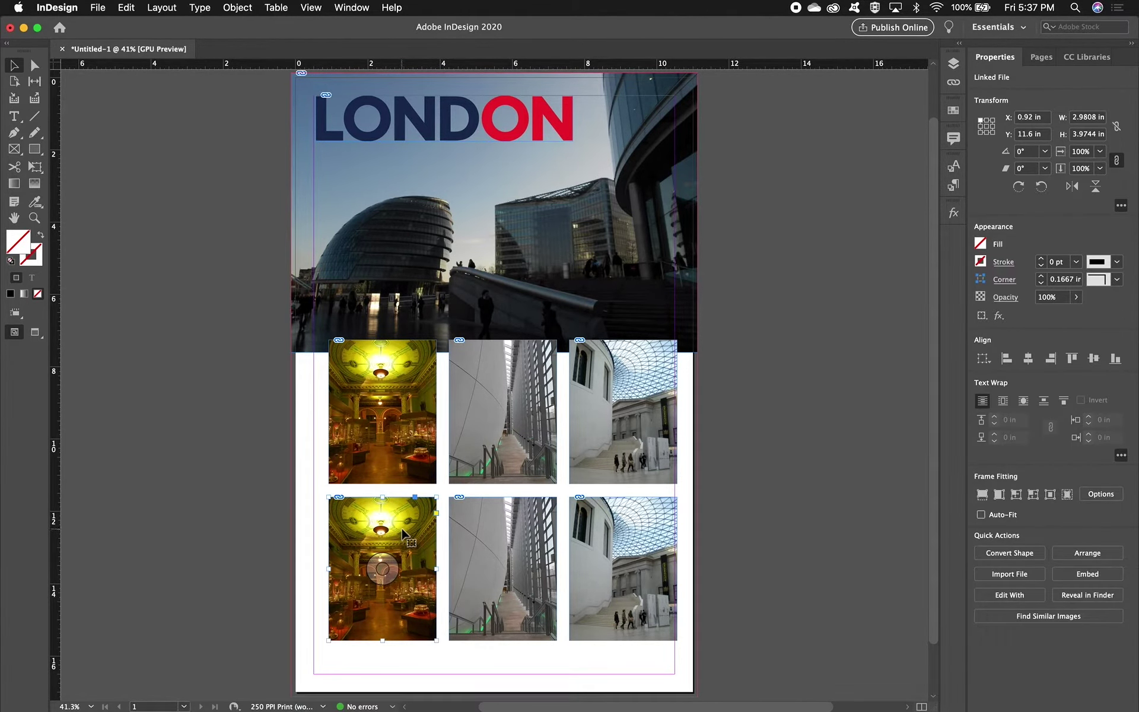
key(super+d)
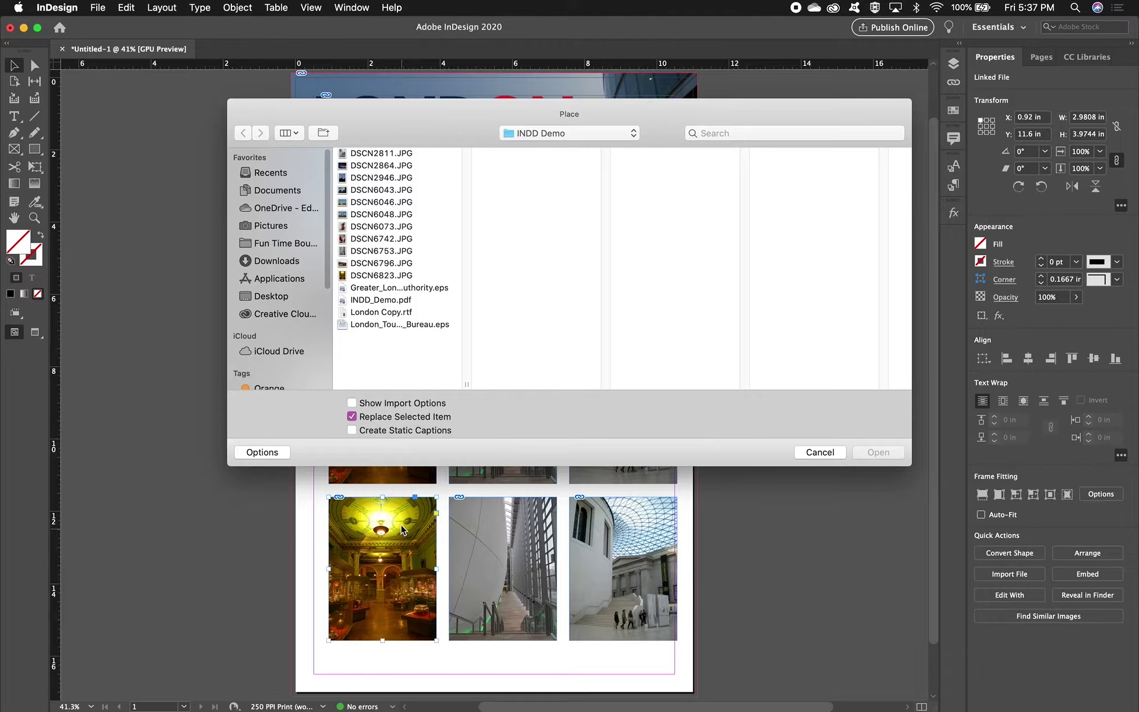
click(380, 203)
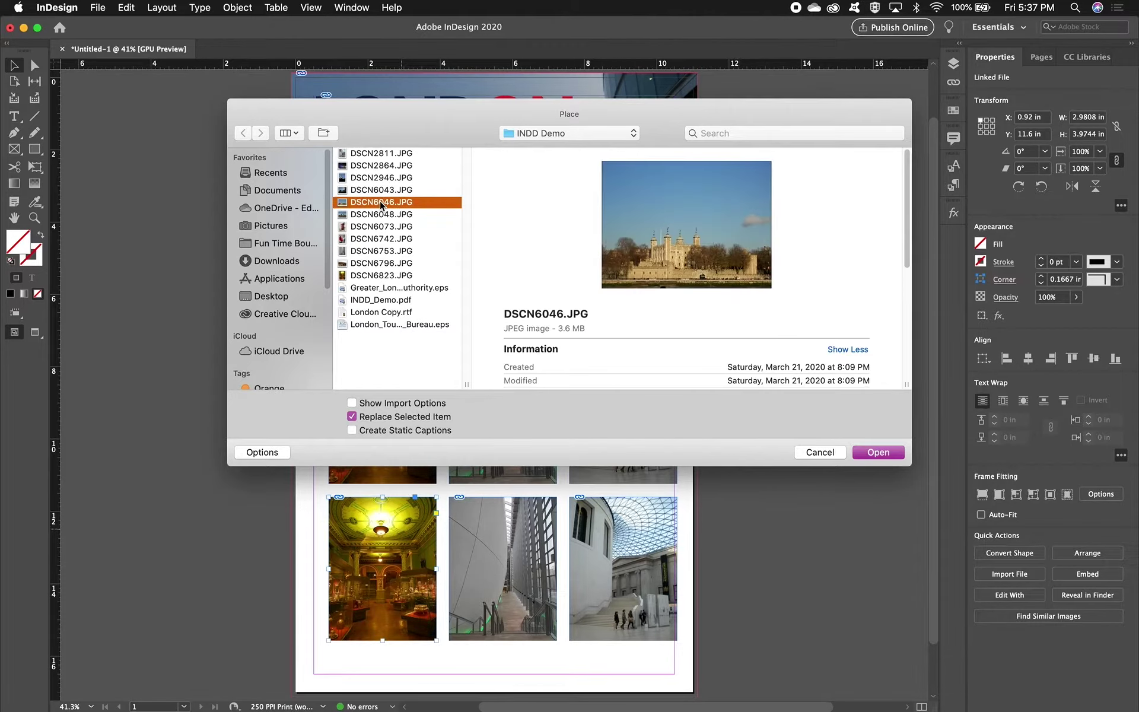
click(380, 190)
click(378, 215)
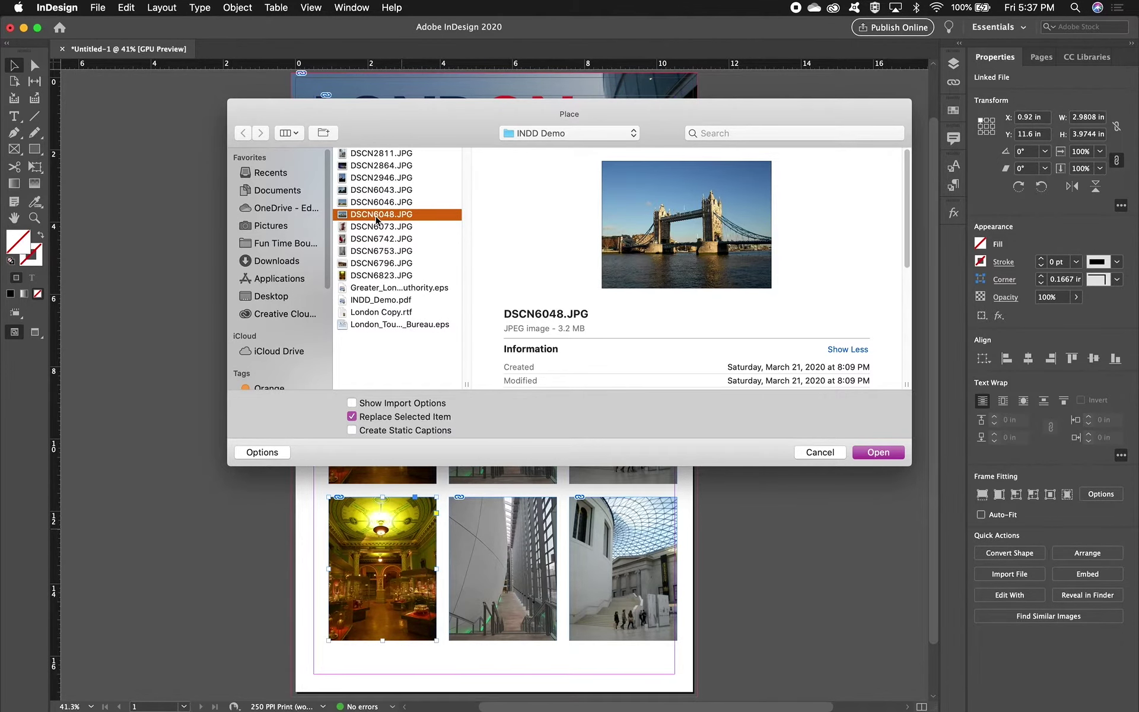
key(space)
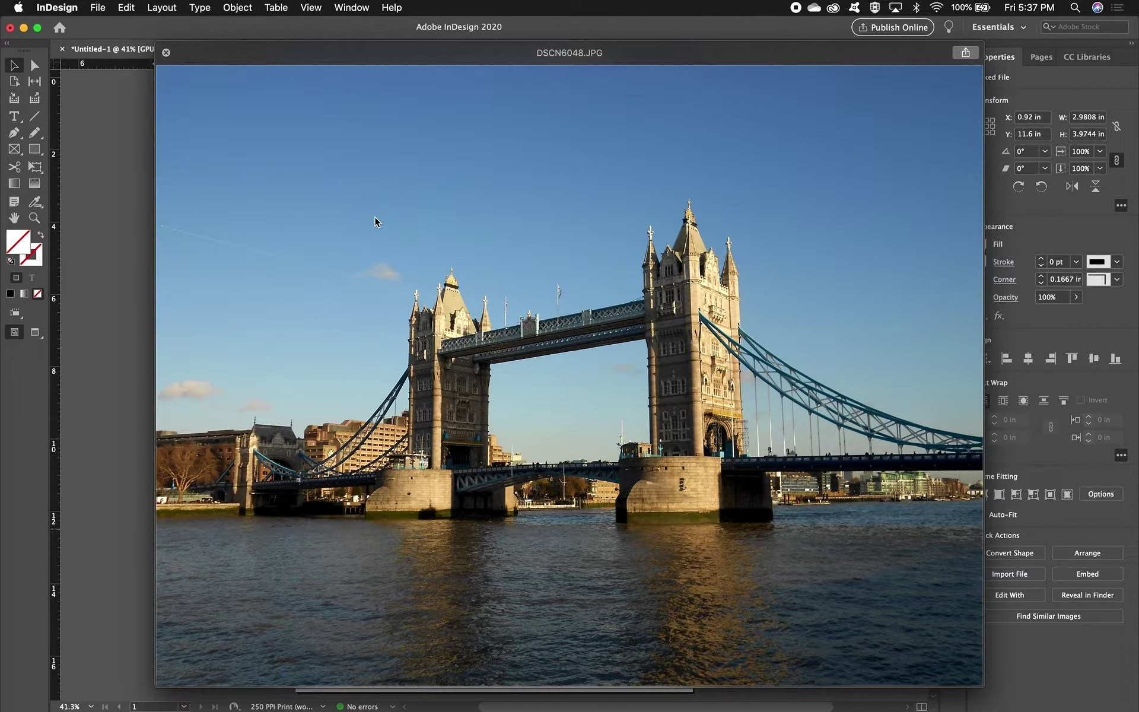
key(space)
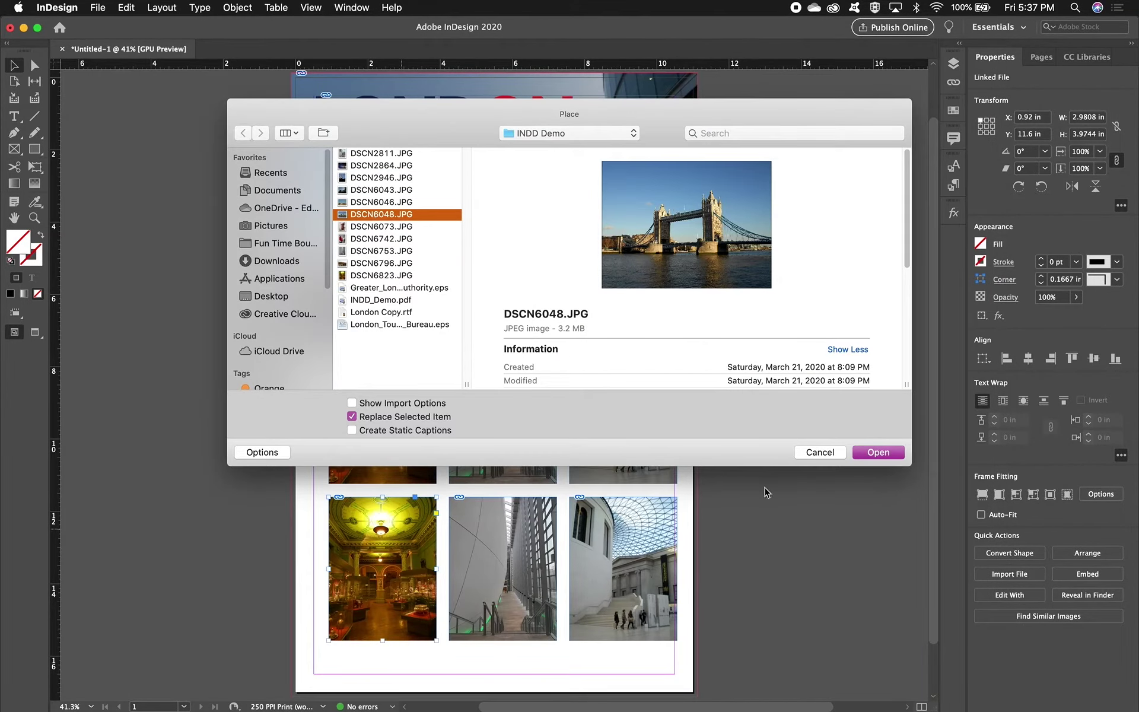
click(867, 454)
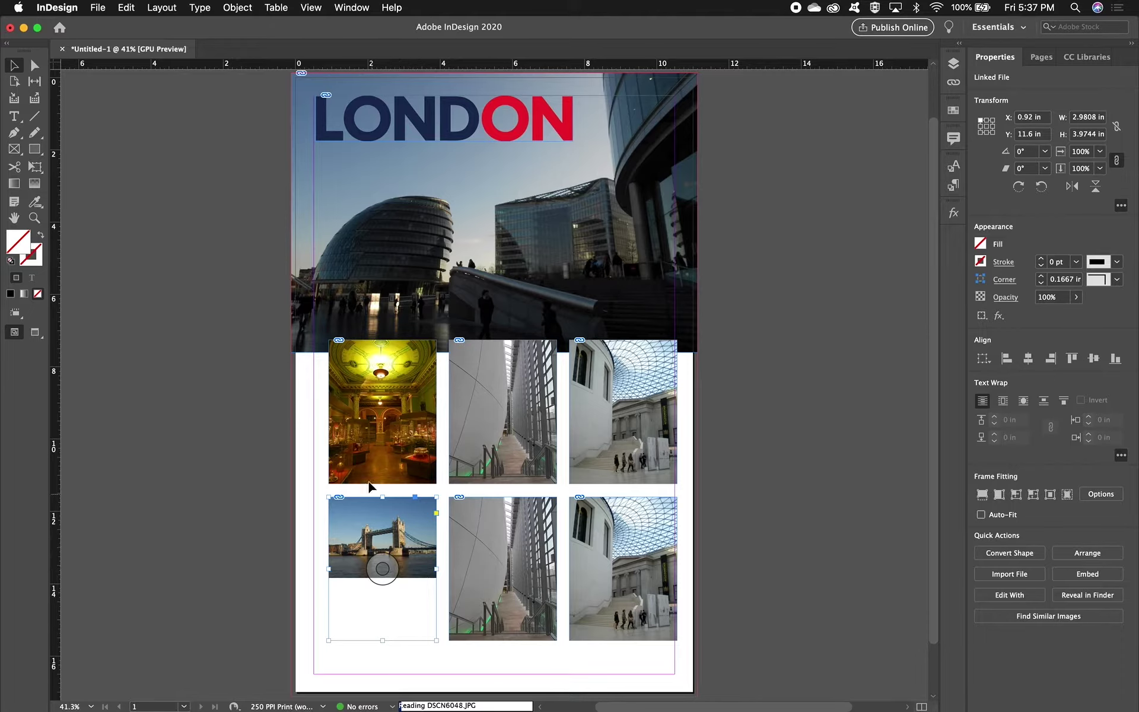
Step: Try shifting the Tower Bridge image inside its frame, then revert it to the top-left
click(383, 569)
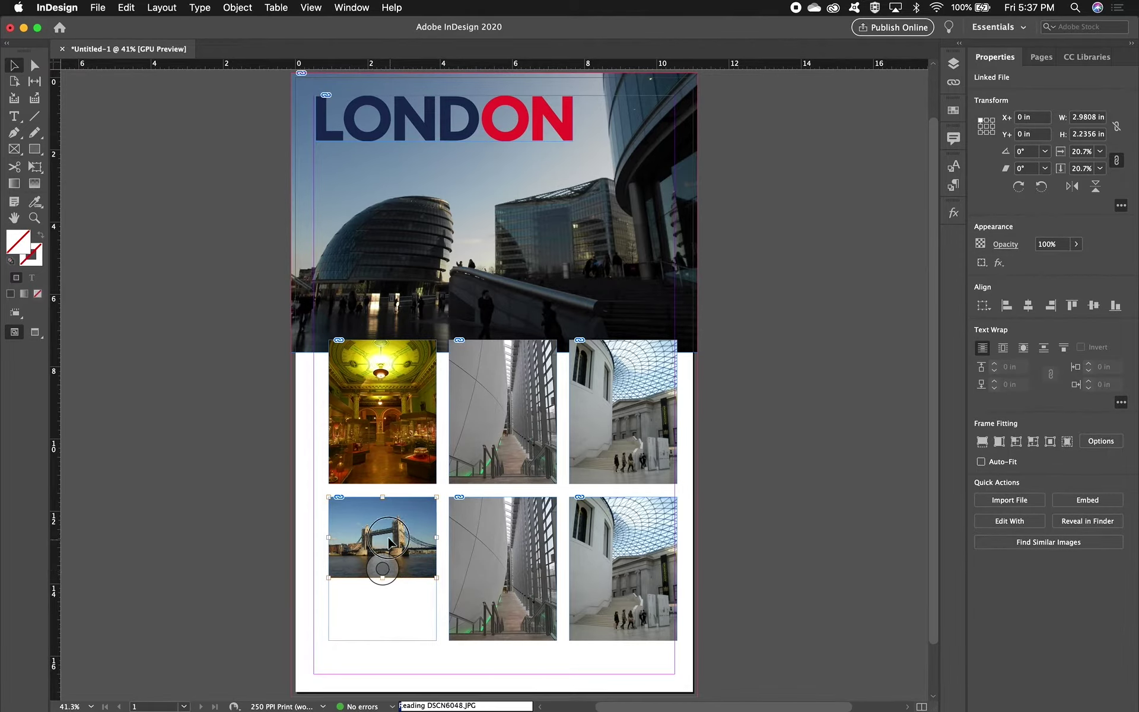
drag(389, 539, 426, 528)
key(super+z)
key(super+z)
Step: Fit the Tower Bridge frame to its content at 2.9808 × 2.2356 in, then view the reference PDF
click(319, 595)
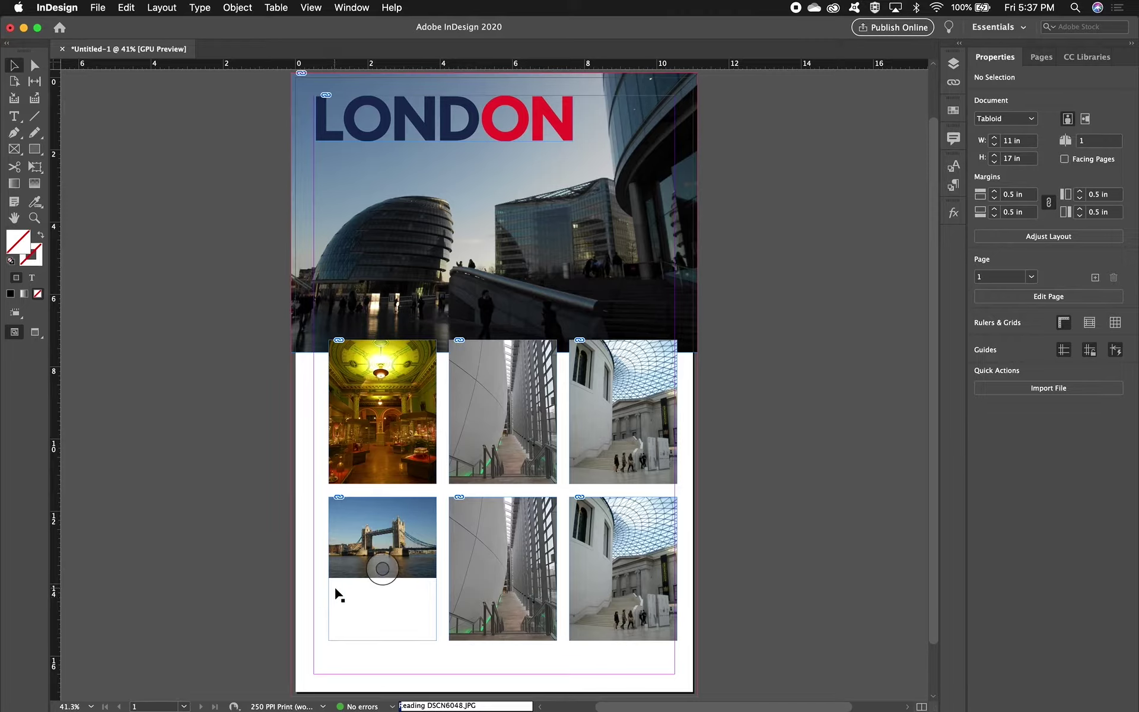
click(335, 588)
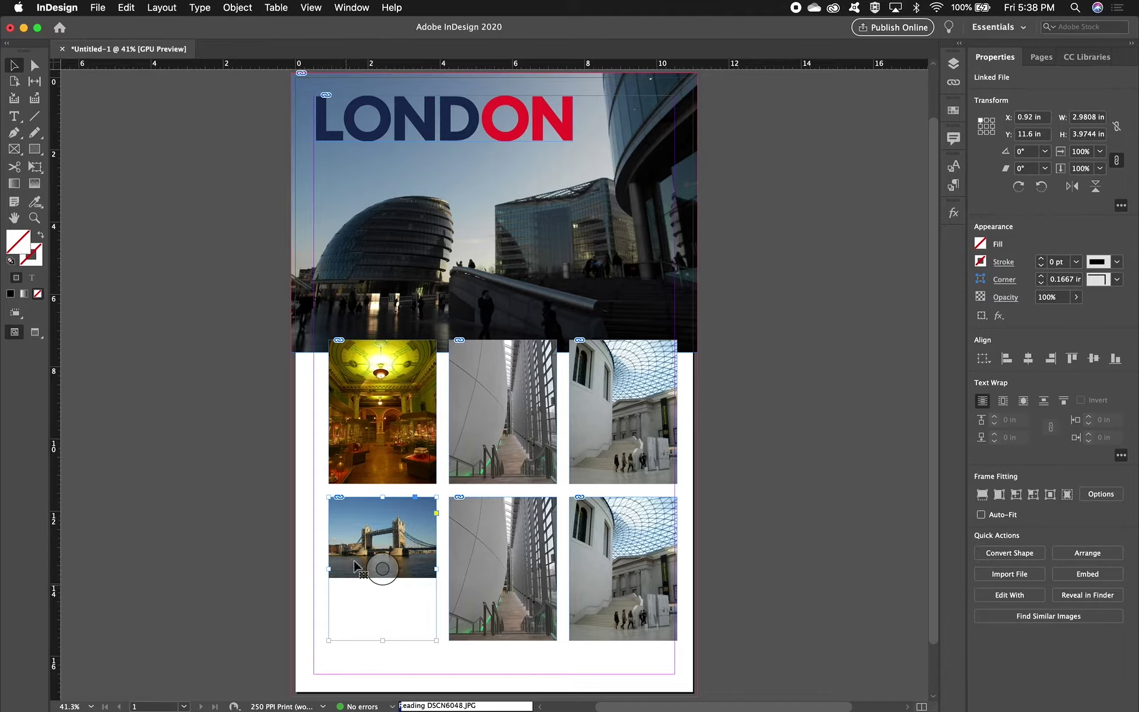
right_click(401, 530)
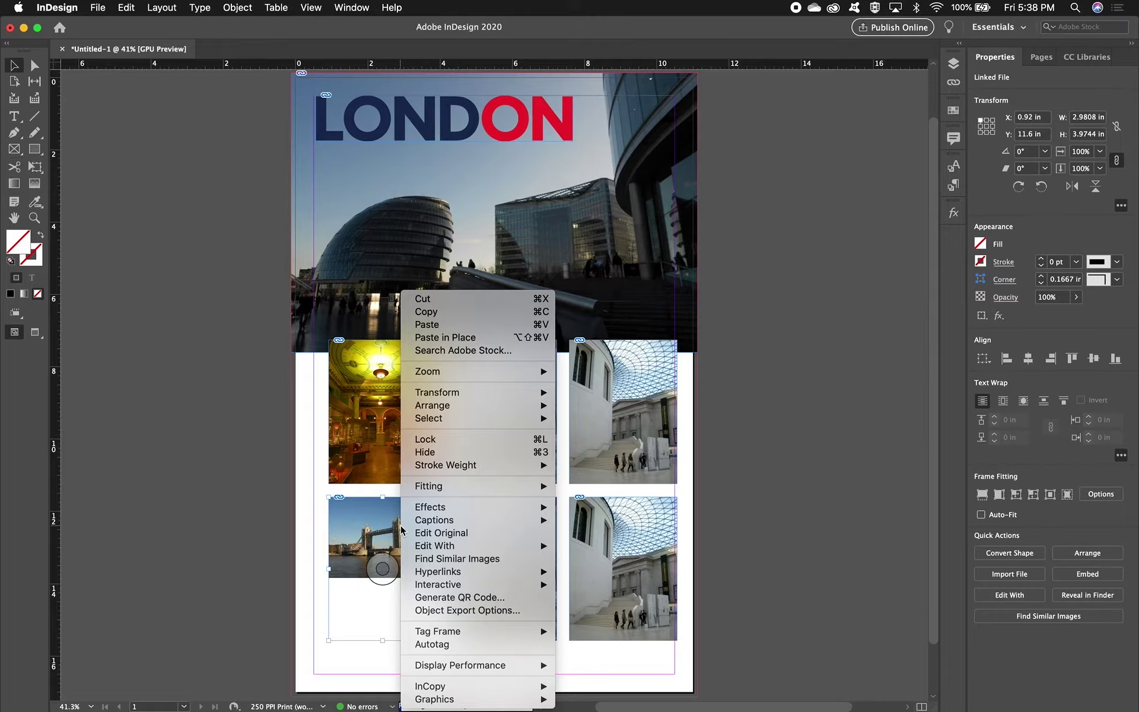
mouse_move(432, 488)
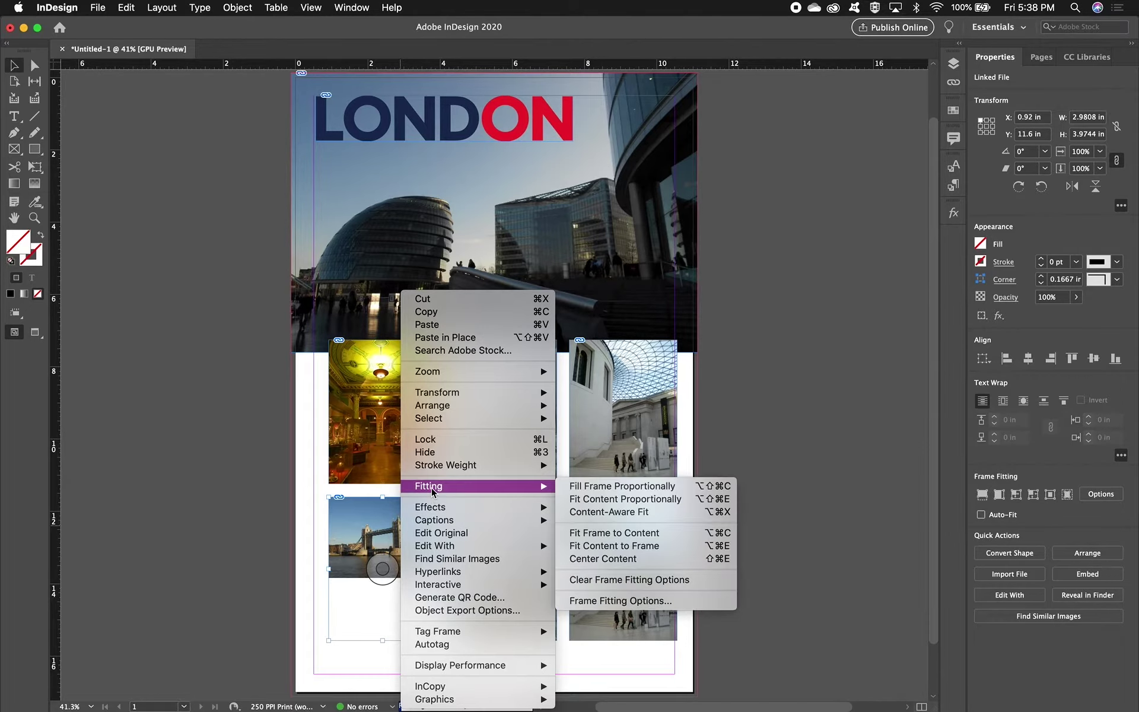
click(614, 538)
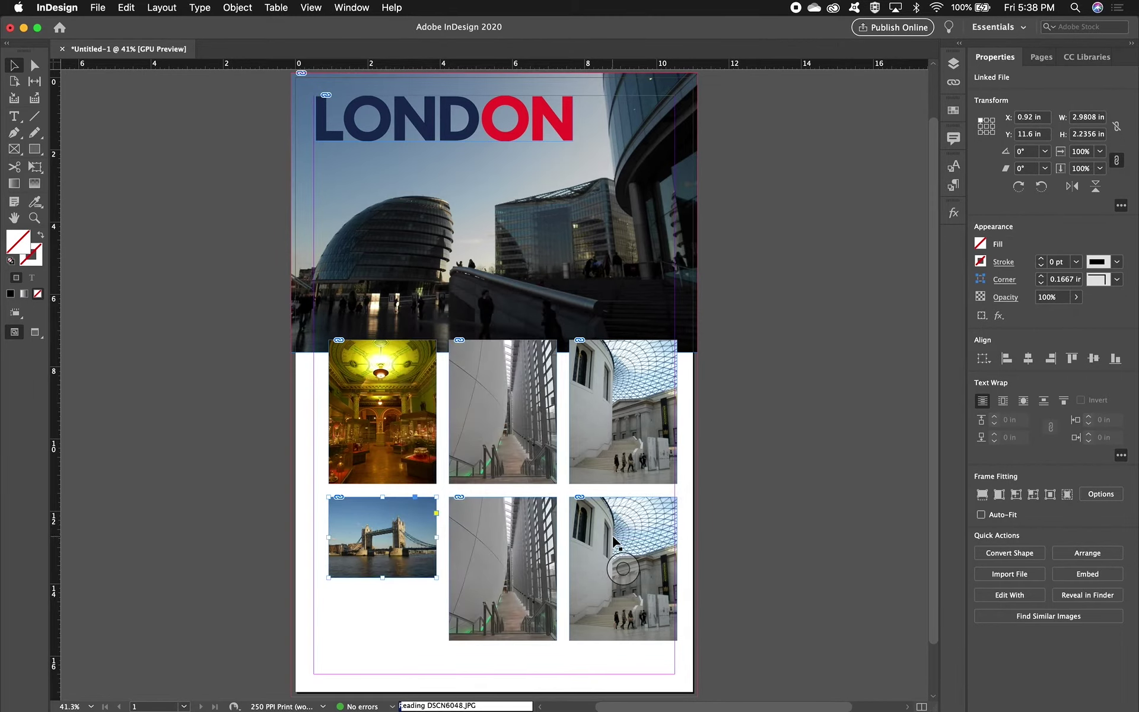
key(super+Tab)
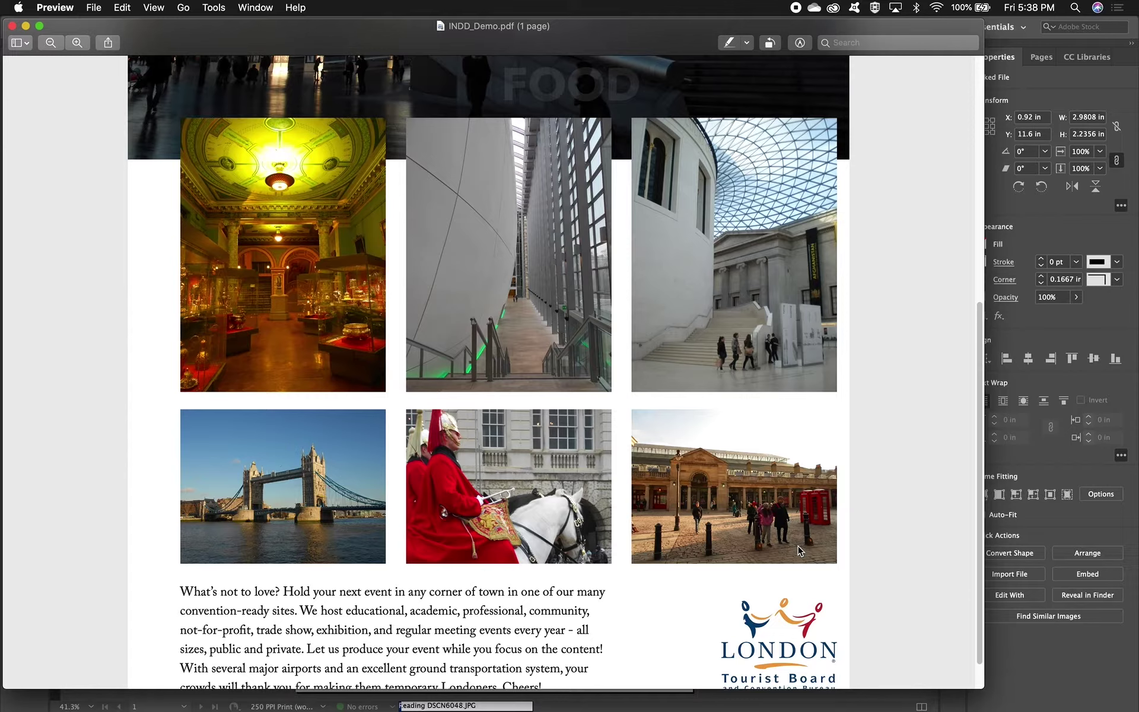
Step: Place DSCN6796.JPG, the market square with red phone boxes, into the bottom-right frame
key(super+Tab)
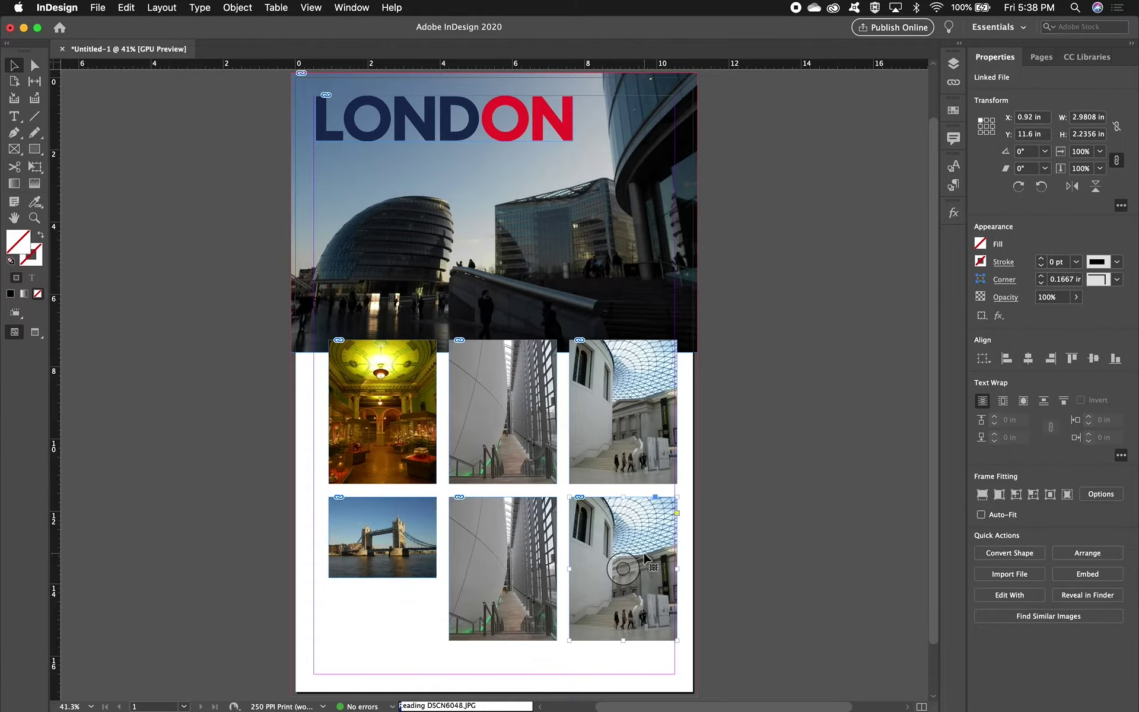
key(super+d)
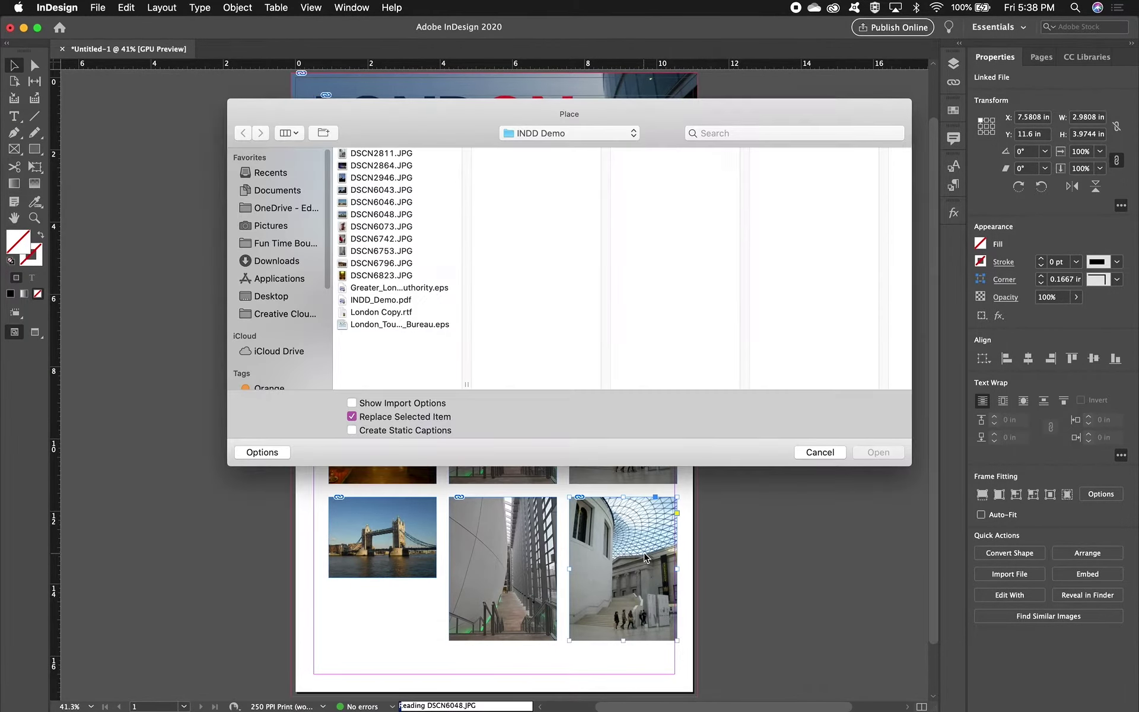
click(375, 263)
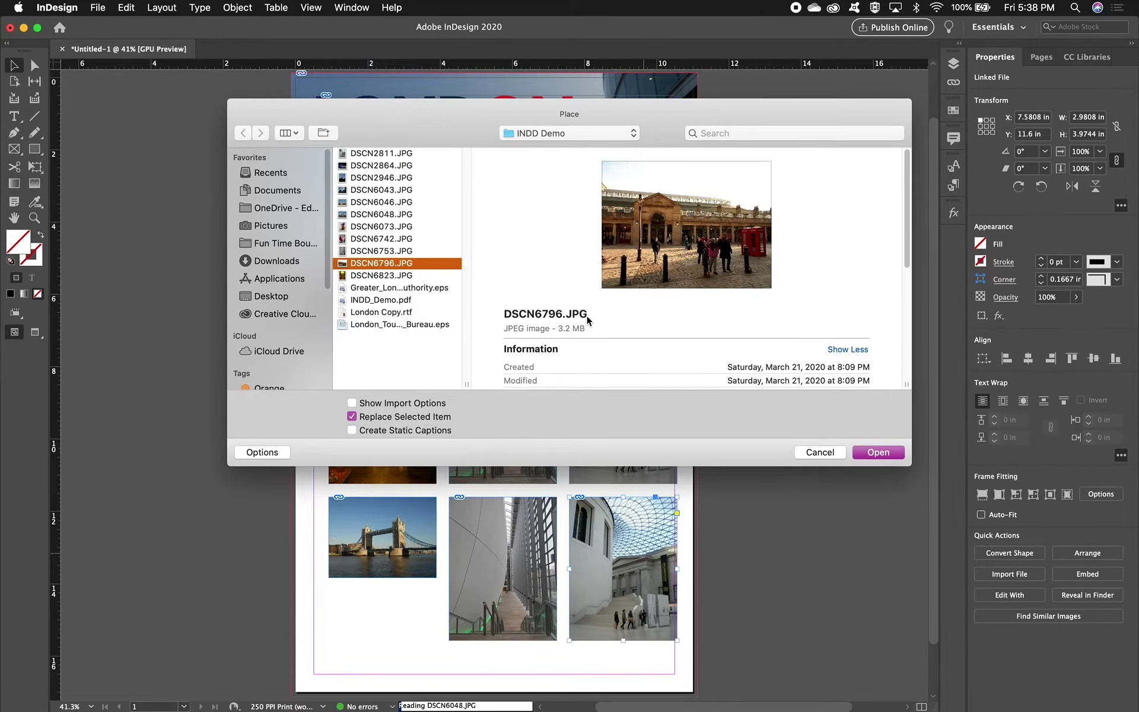
key(space)
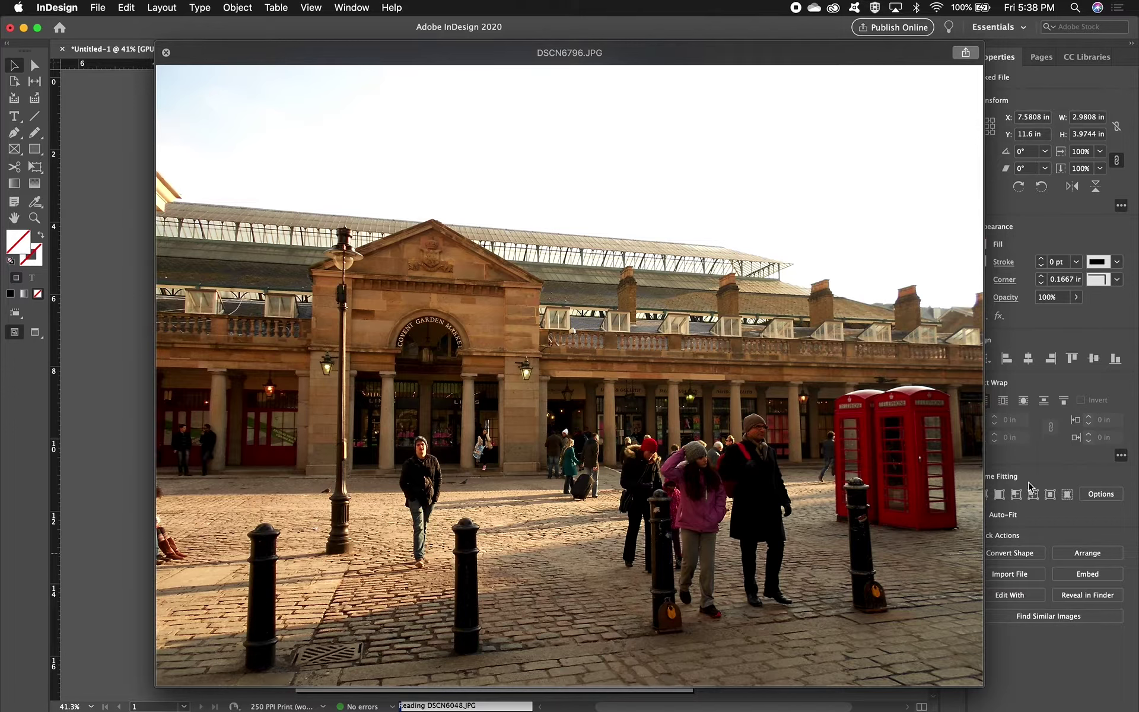
key(space)
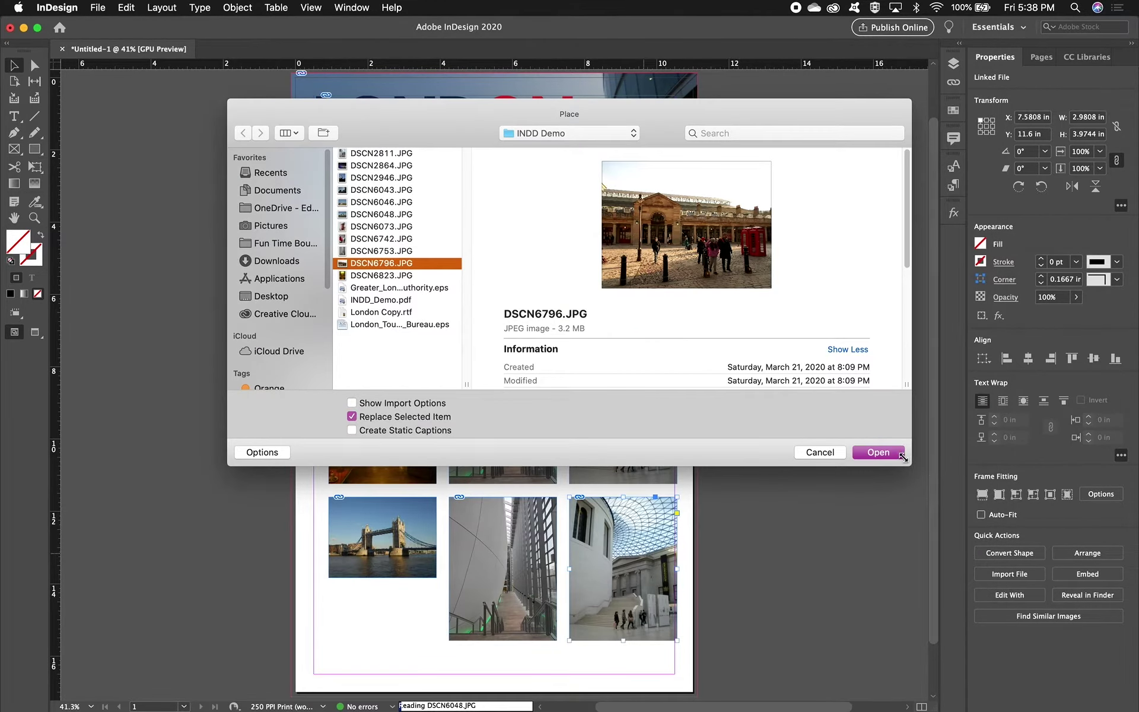
click(879, 452)
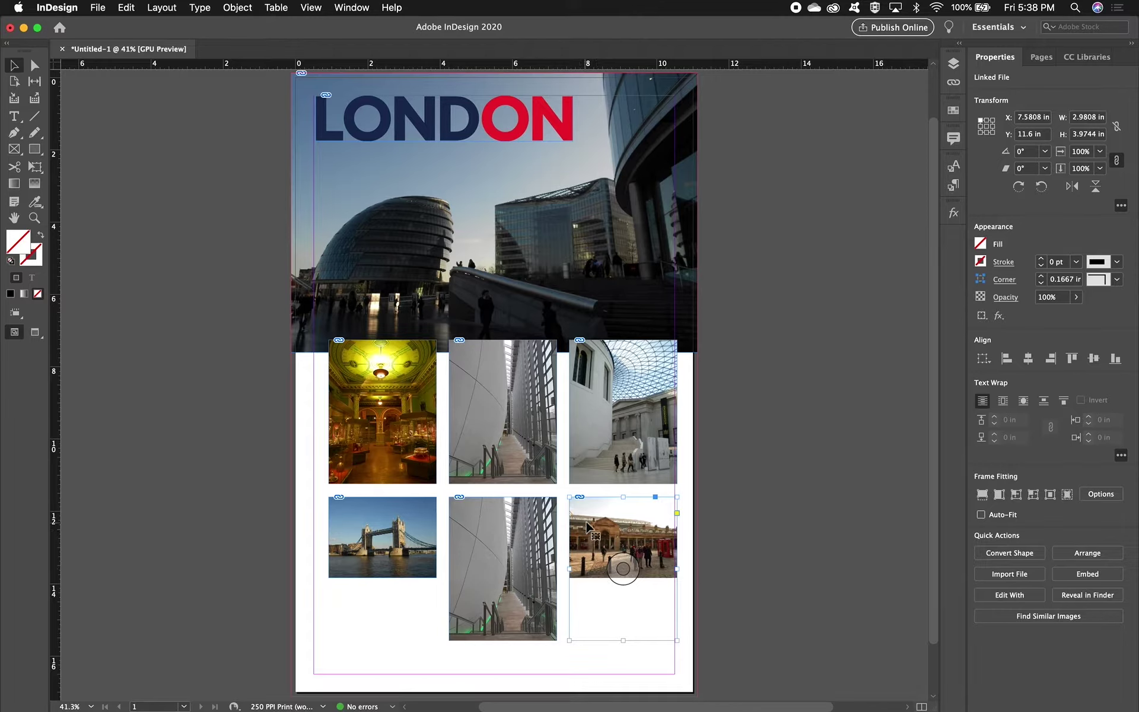
Step: Fit the bottom-right frame to its image and shorten the middle frame to 2.9808 × 2.2356 in
right_click(587, 528)
mouse_move(608, 490)
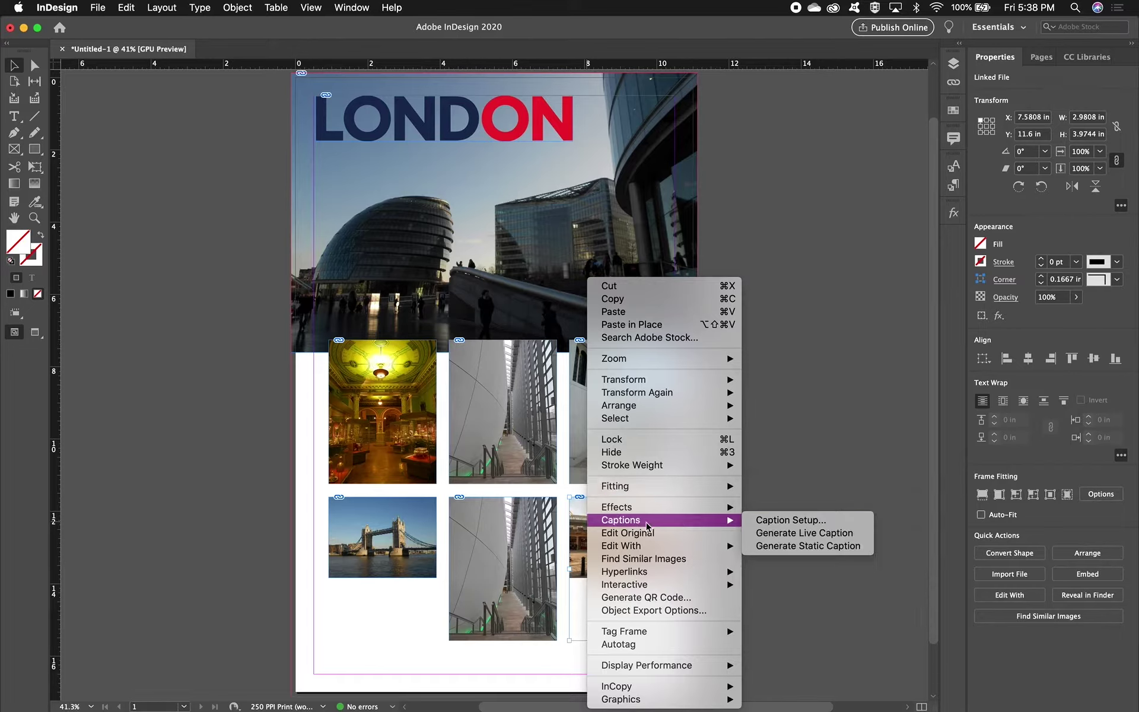
click(578, 533)
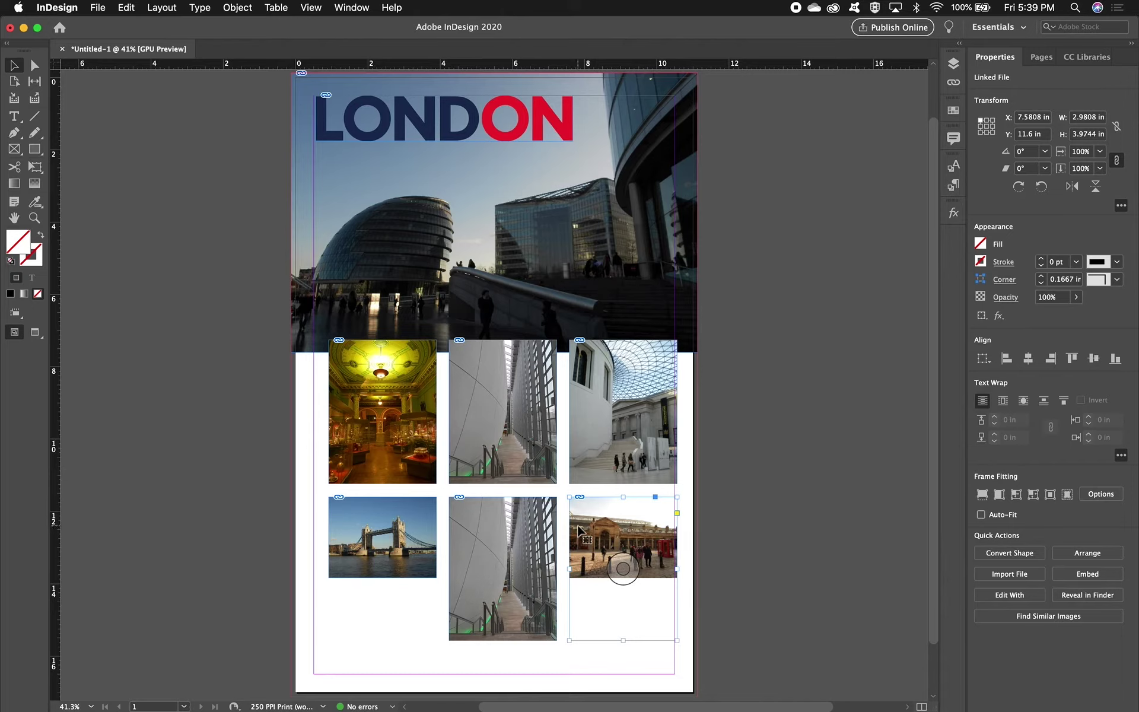
key(super+alt+c)
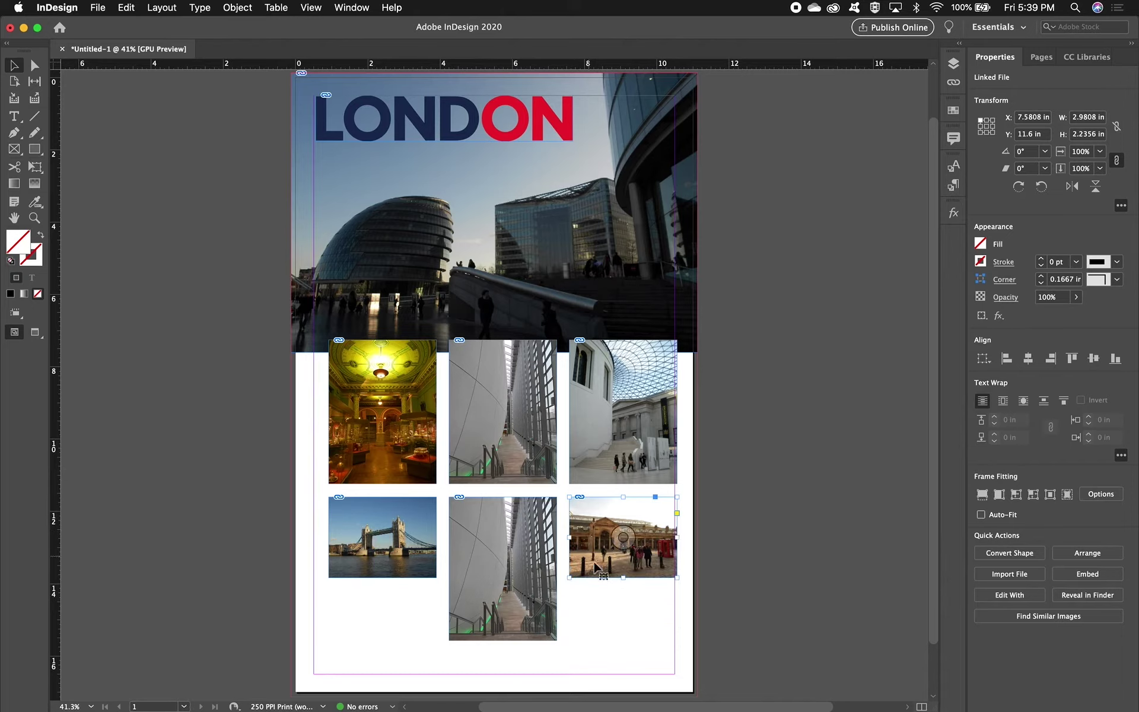
click(509, 626)
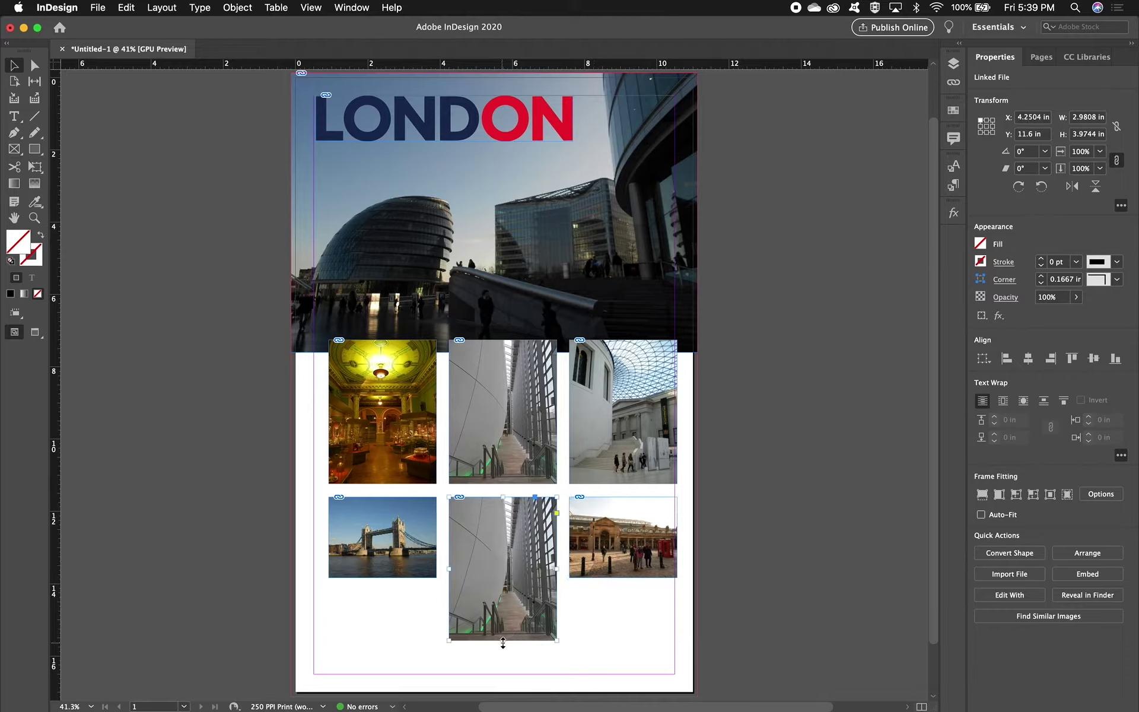
drag(503, 642, 505, 579)
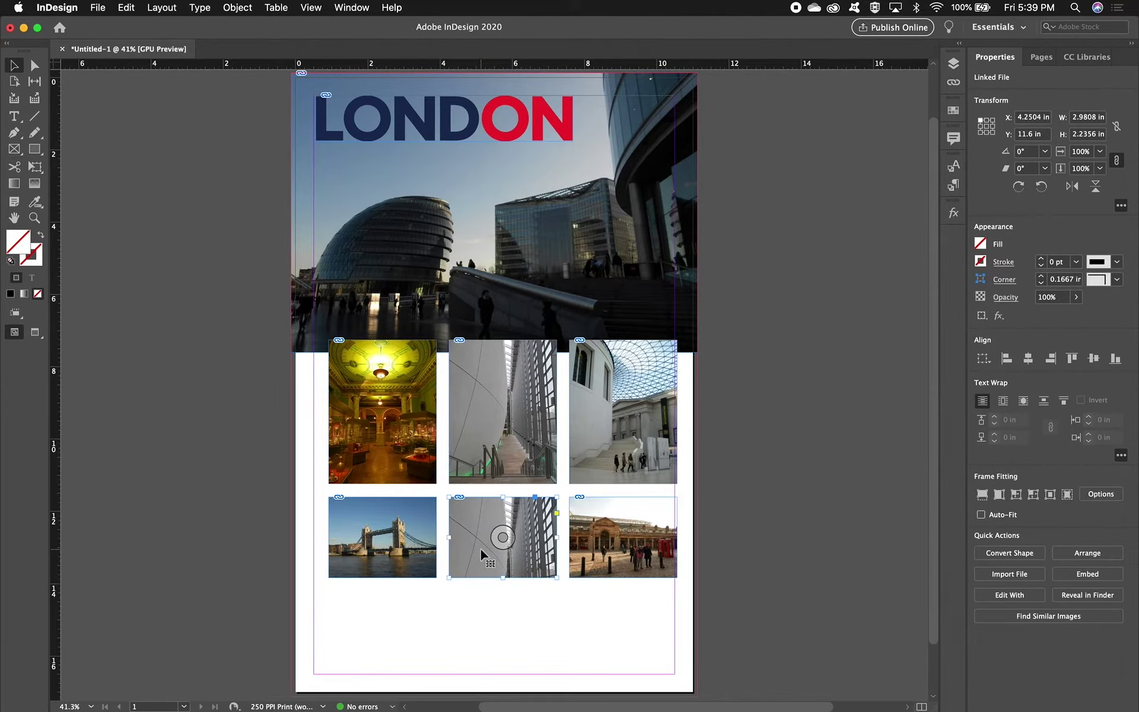
Step: Replace the staircase copy in the bottom-middle frame with the mounted guard photo DSCN6742.JPG
key(super+d)
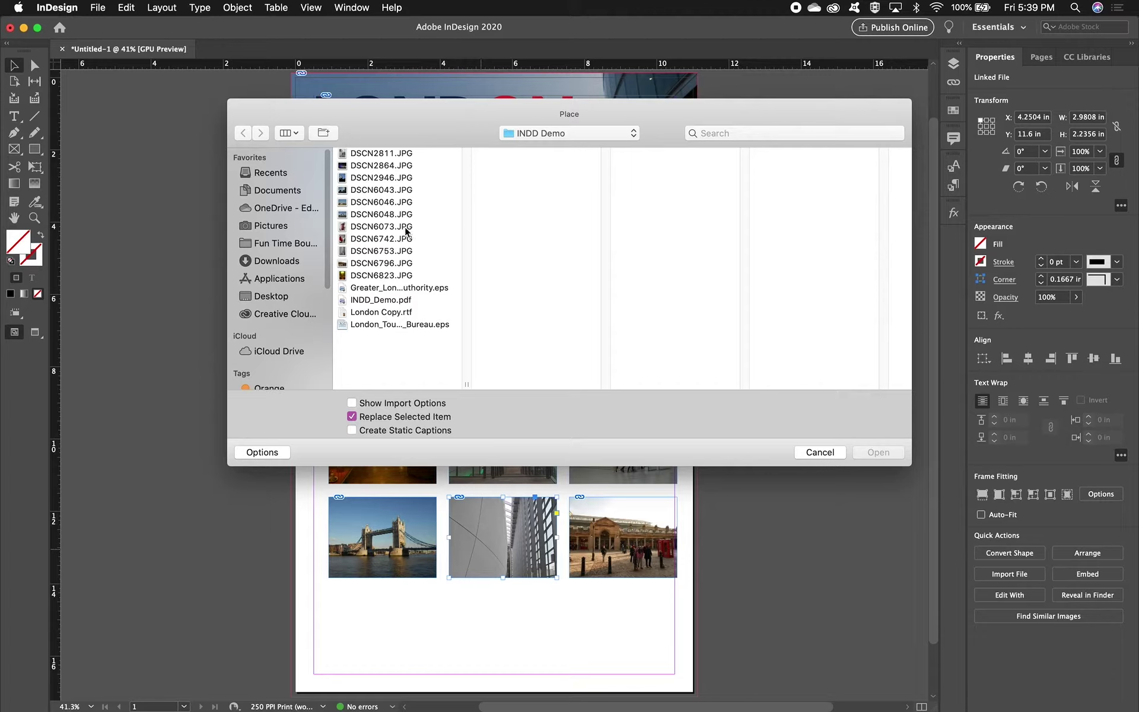
click(398, 240)
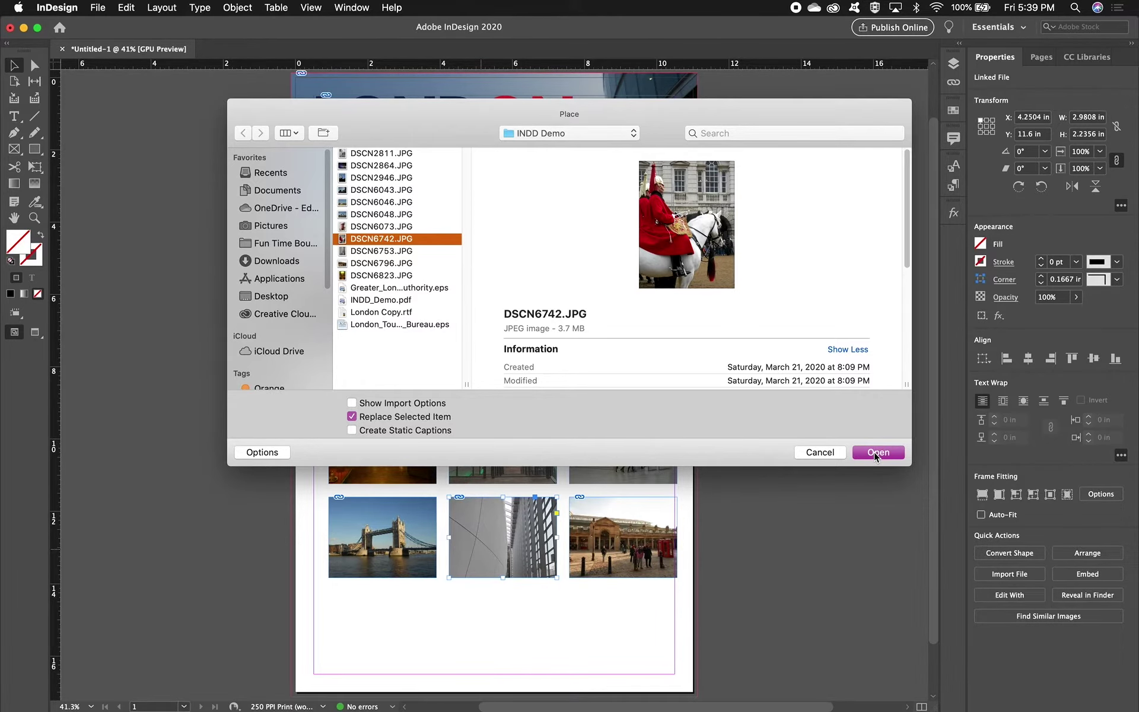
key(space)
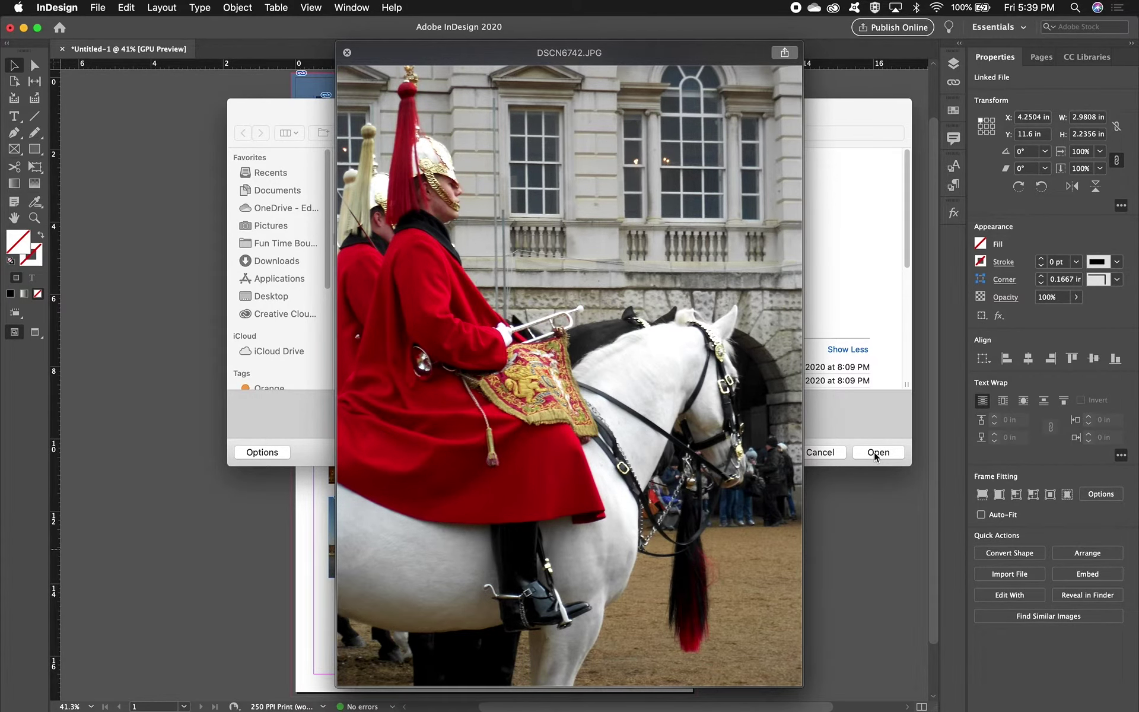
key(space)
click(874, 451)
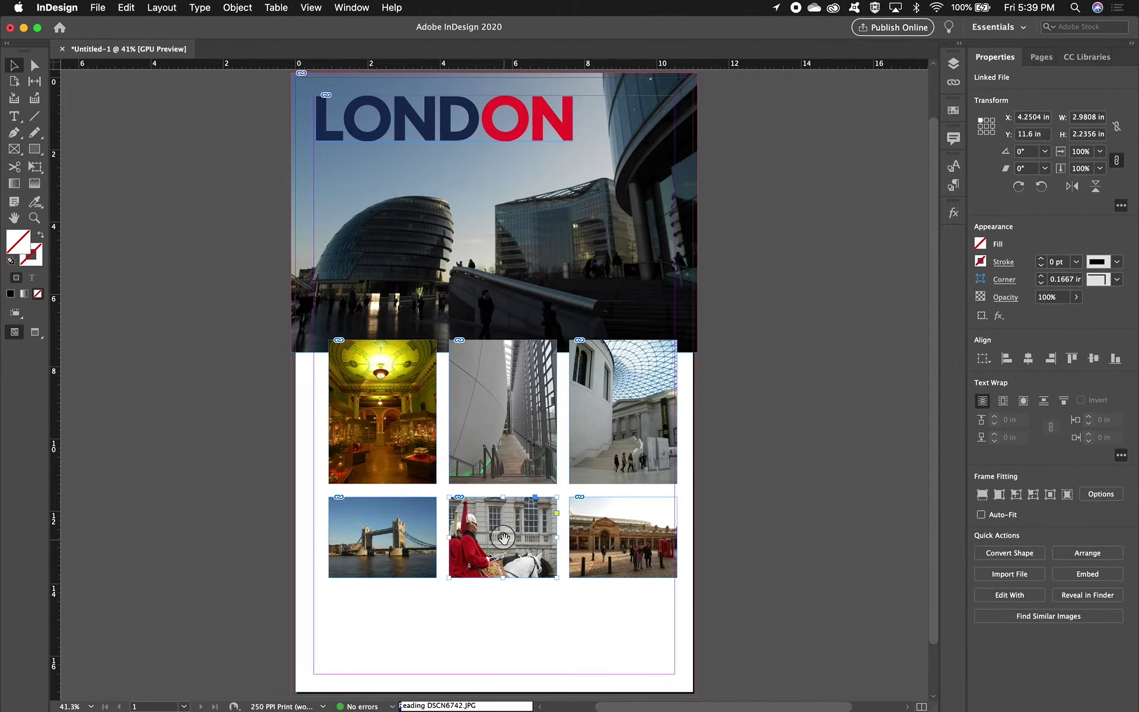
Step: Nudge the guard photo up four steps so the horse and red coat fill the frame
scroll(504, 537, down, 5)
scroll(503, 539, up, 3)
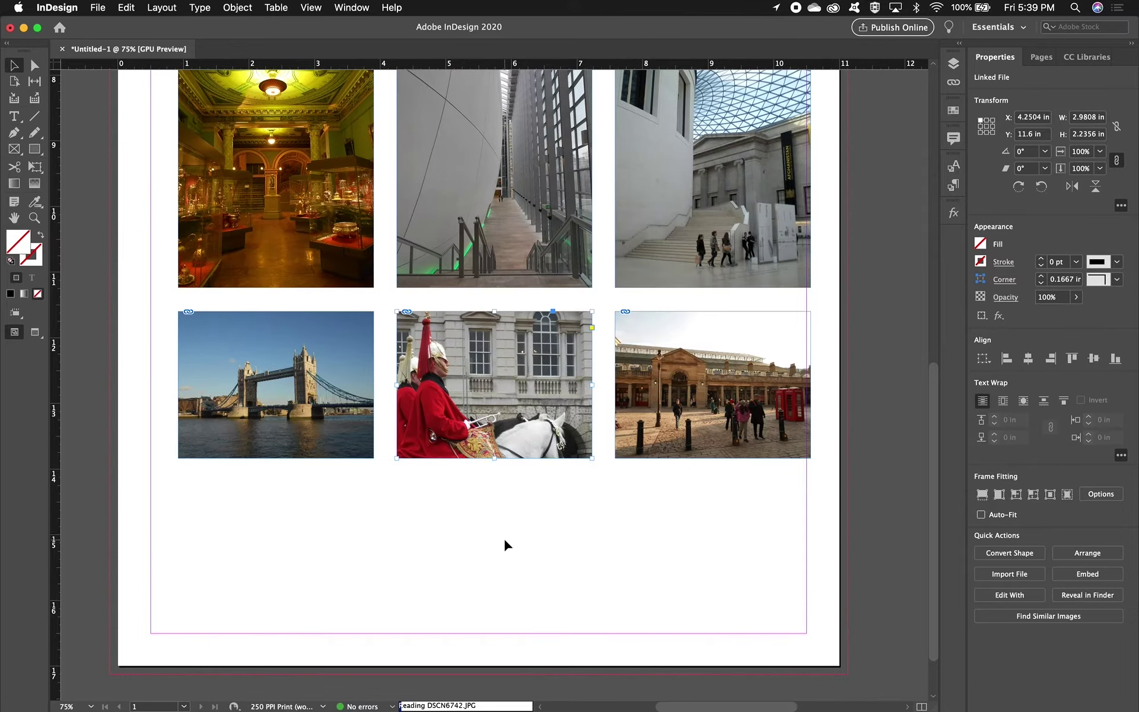
key(super+equal)
key(super+equal)
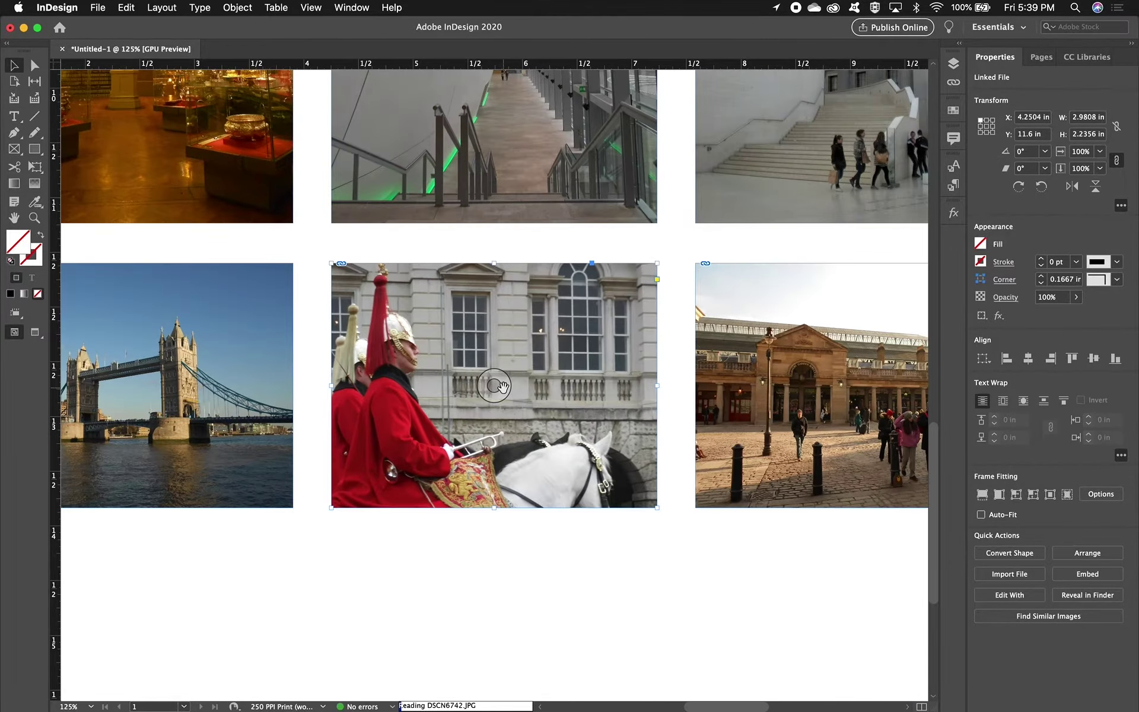
click(496, 386)
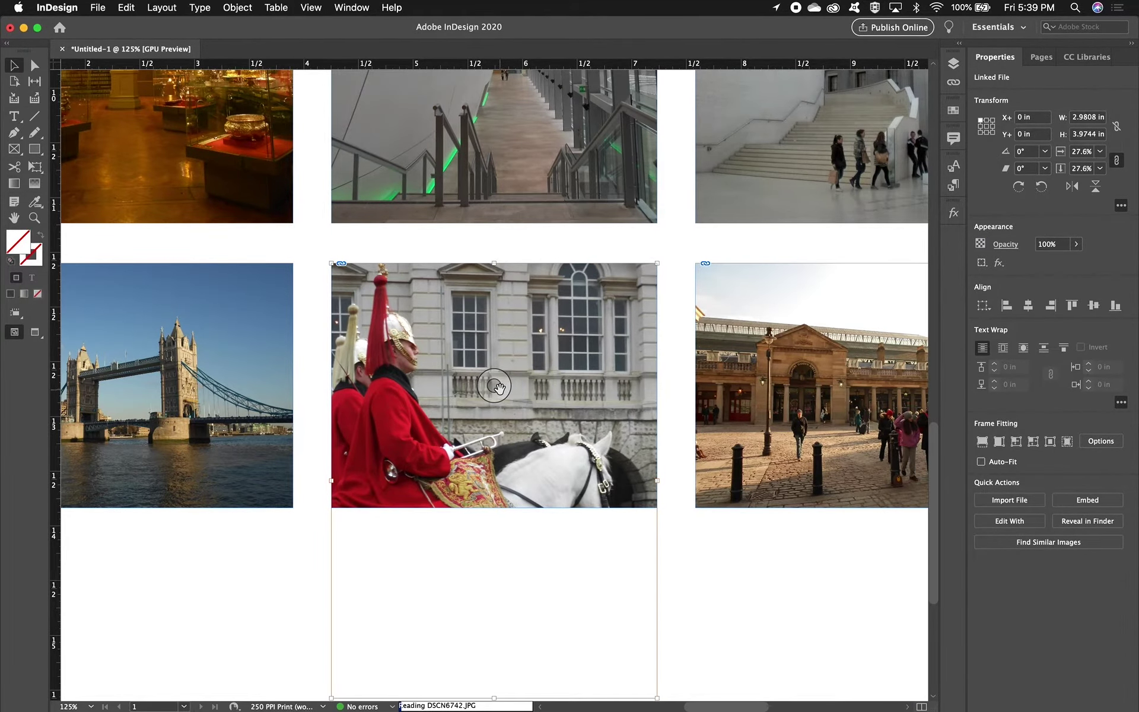
key(Up)
key(Up)
key(Up)
key(Up)
key(Up)
key(Up)
key(Up)
key(Up)
key(Up)
key(Up)
key(Up)
key(Up)
key(Up)
key(Up)
key(Up)
key(Up)
key(Up)
key(Up)
key(Up)
key(Up)
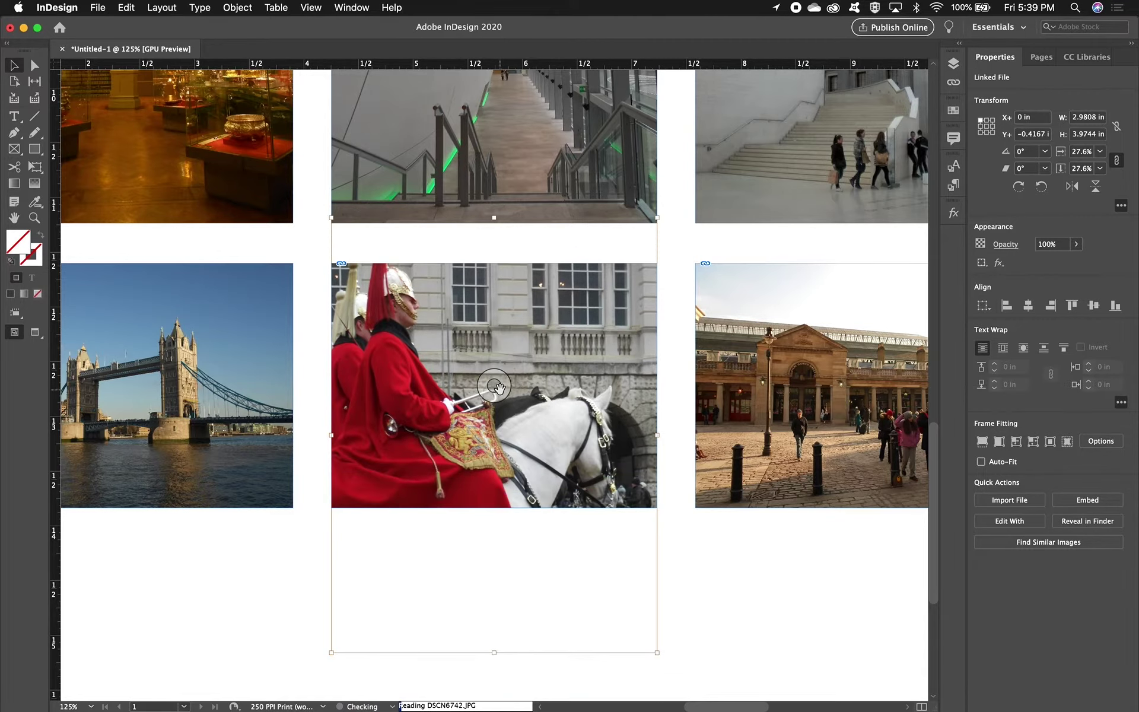
key(Up)
key(Up)
key(Up)
key(Up)
key(Up)
key(Up)
key(Up)
key(Up)
key(Up)
key(Up)
key(Up)
key(Up)
key(Up)
key(Up)
key(Up)
key(Up)
key(Up)
key(Up)
key(Up)
key(Up)
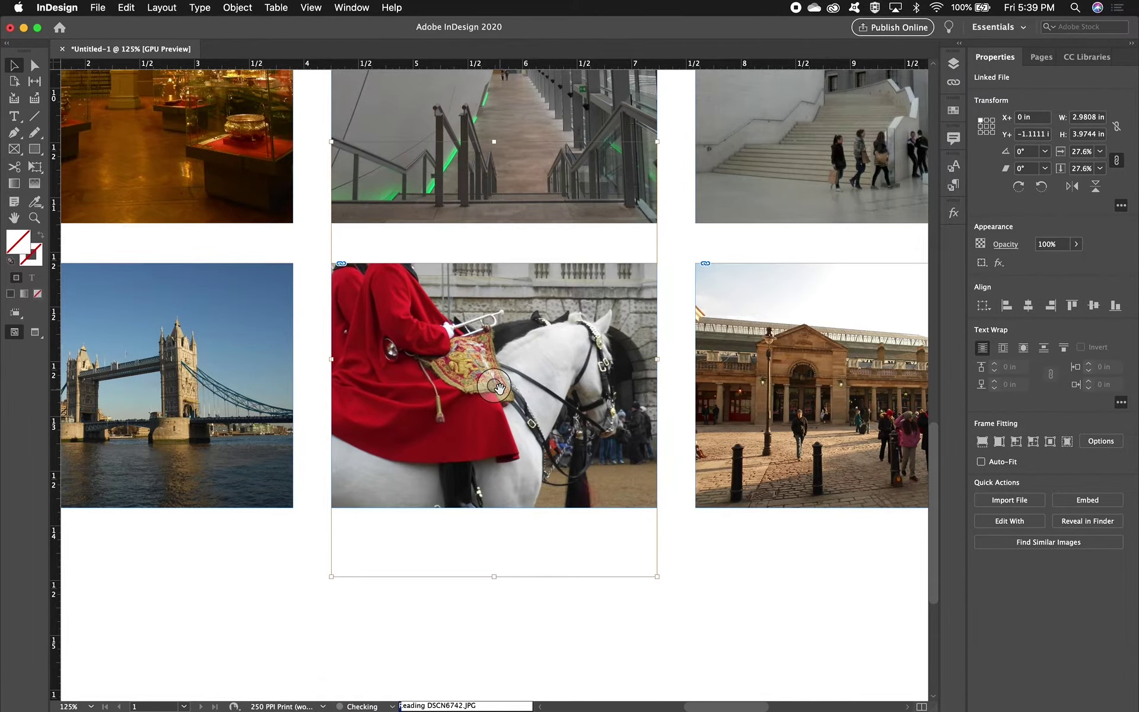
key(Up)
key(Up)
key(Up)
key(Up)
key(Up)
key(Up)
key(Up)
key(Up)
key(Up)
key(Up)
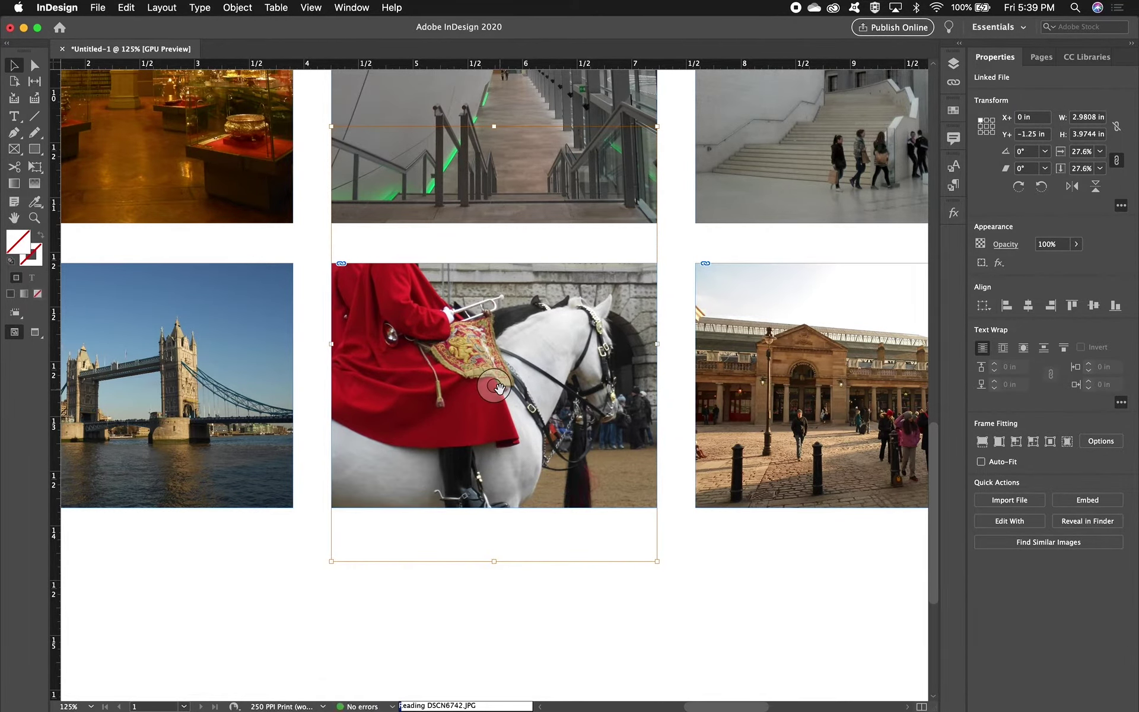
key(Up)
key(Up)
key(Up)
key(Up)
key(Up)
key(Up)
key(Up)
key(Up)
key(Up)
key(Up)
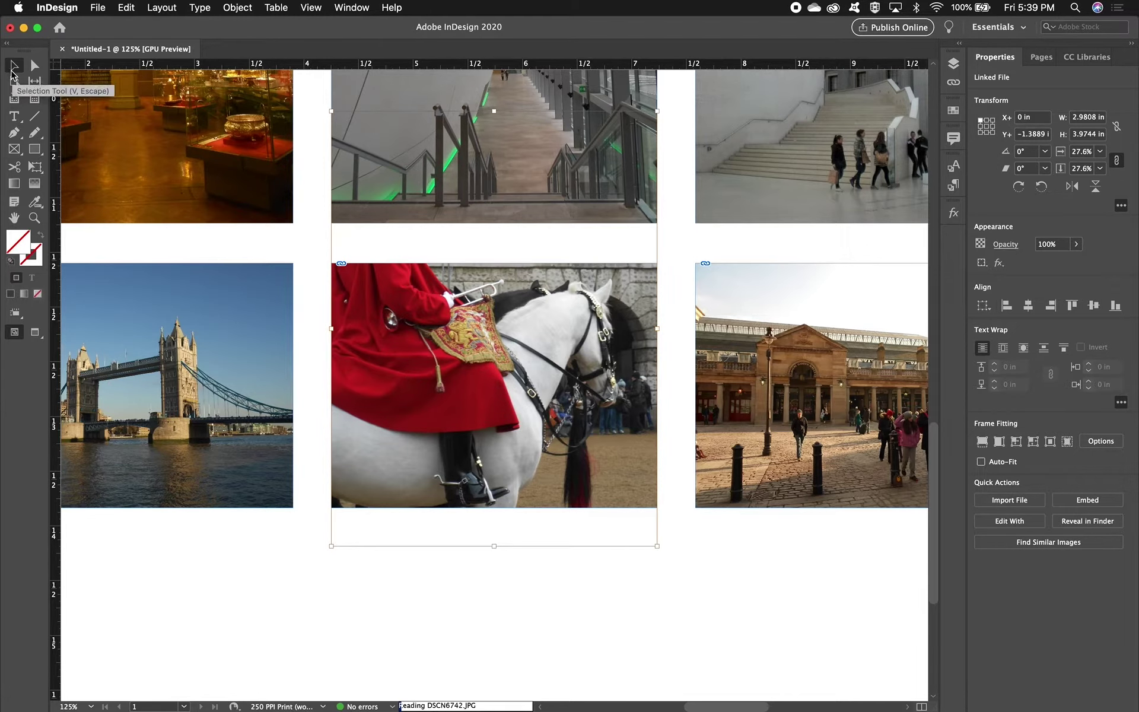
key(super+0)
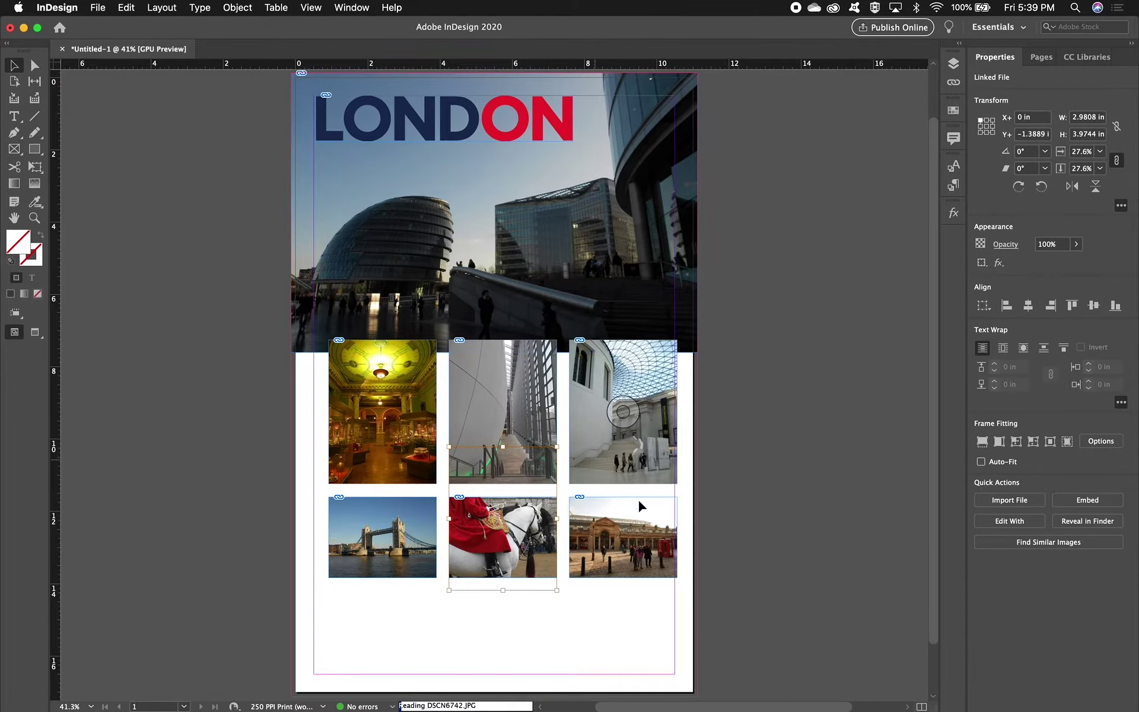
click(777, 551)
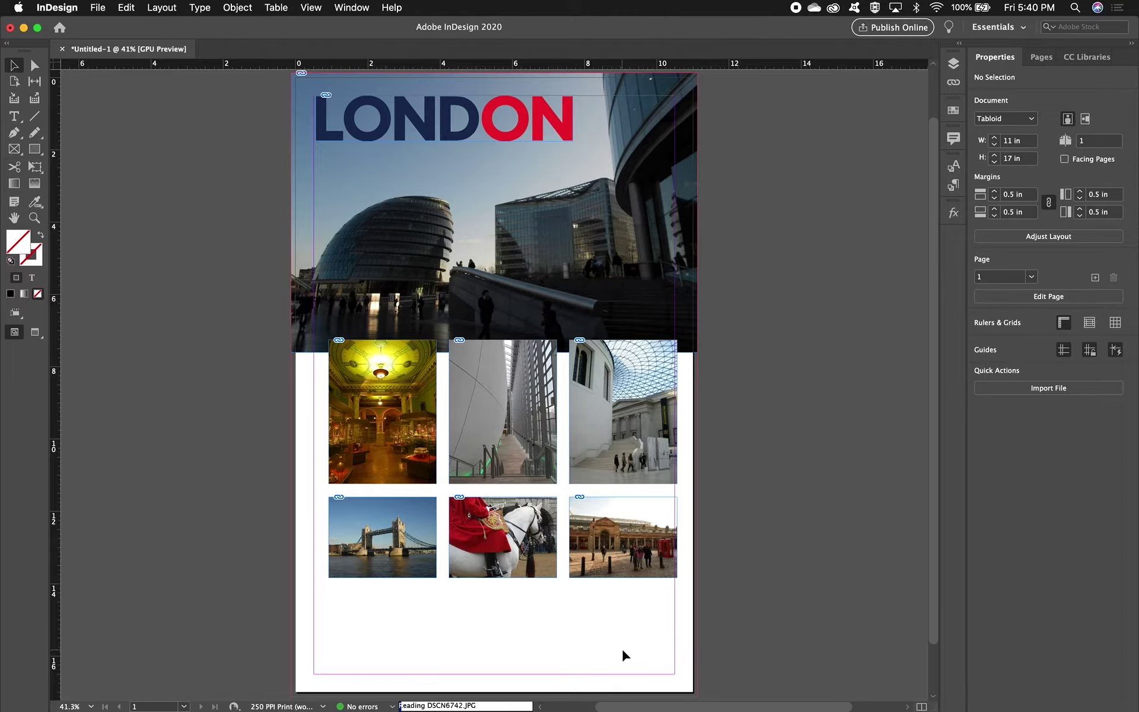
Step: Draw a frame at the lower right and place London_Tourist_Board_and_Convention_Bureau.eps in it
click(15, 151)
drag(589, 603, 675, 673)
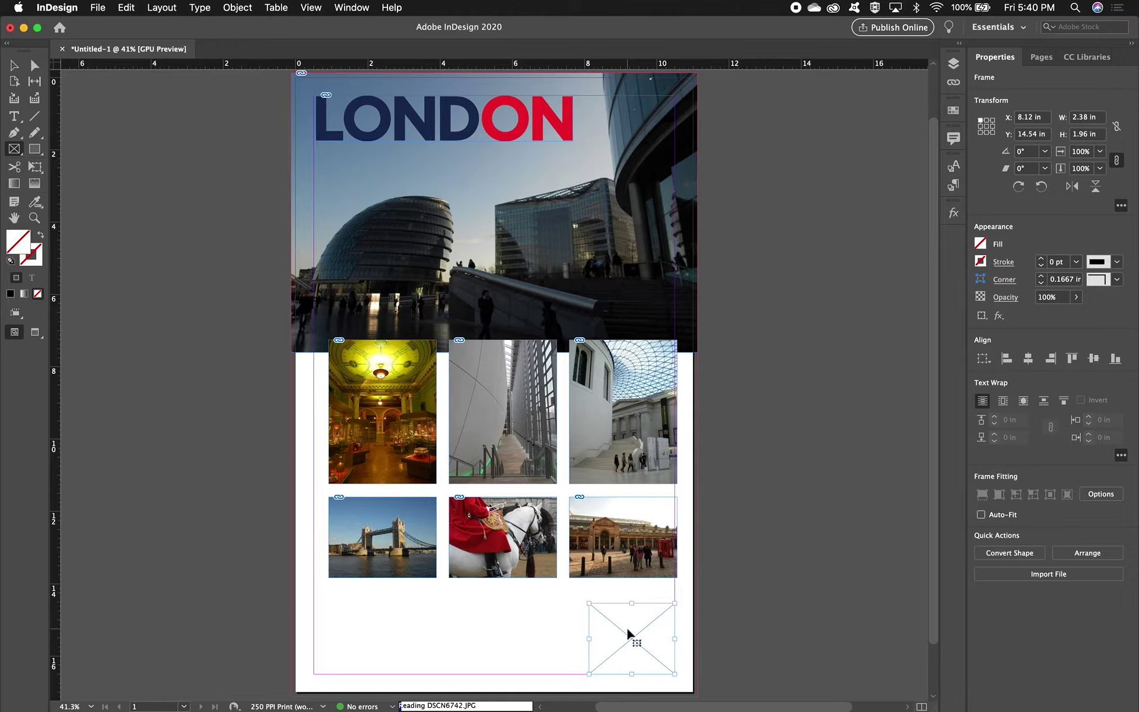
key(super+d)
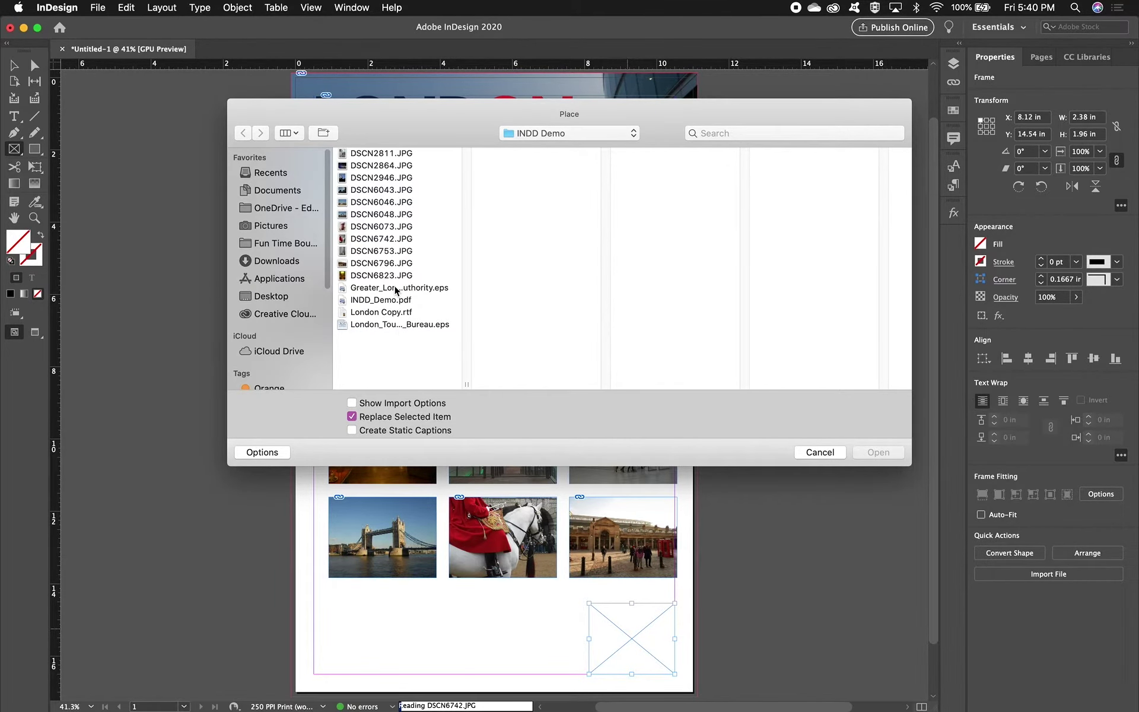
click(389, 325)
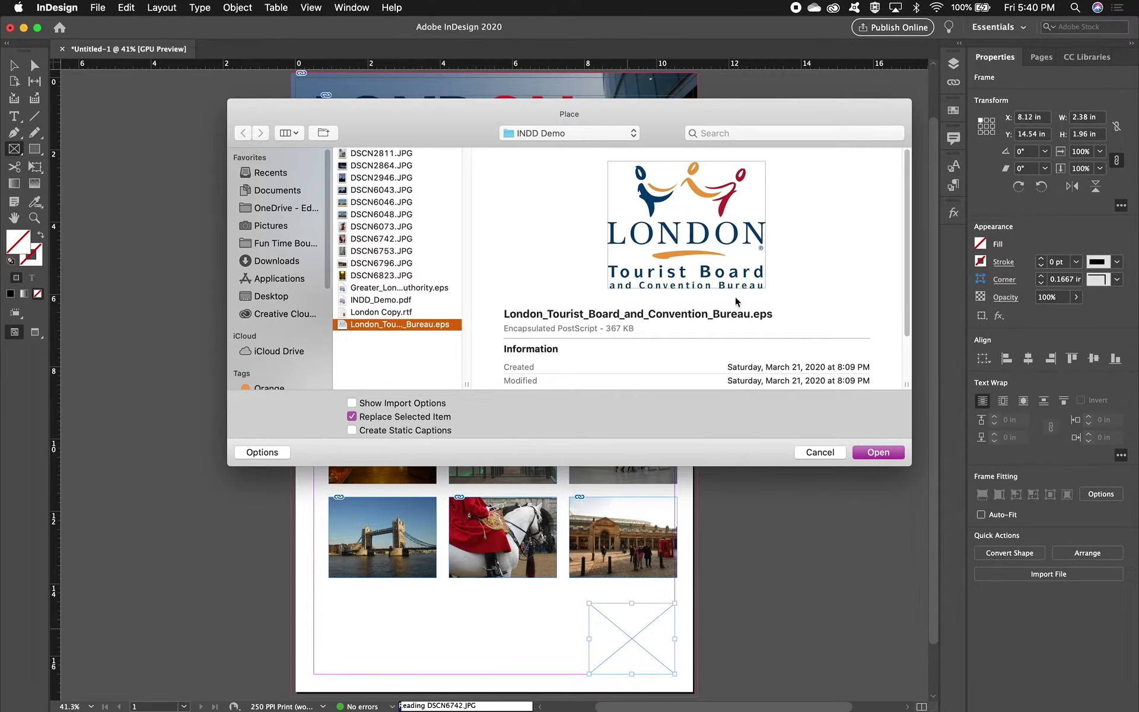
click(878, 454)
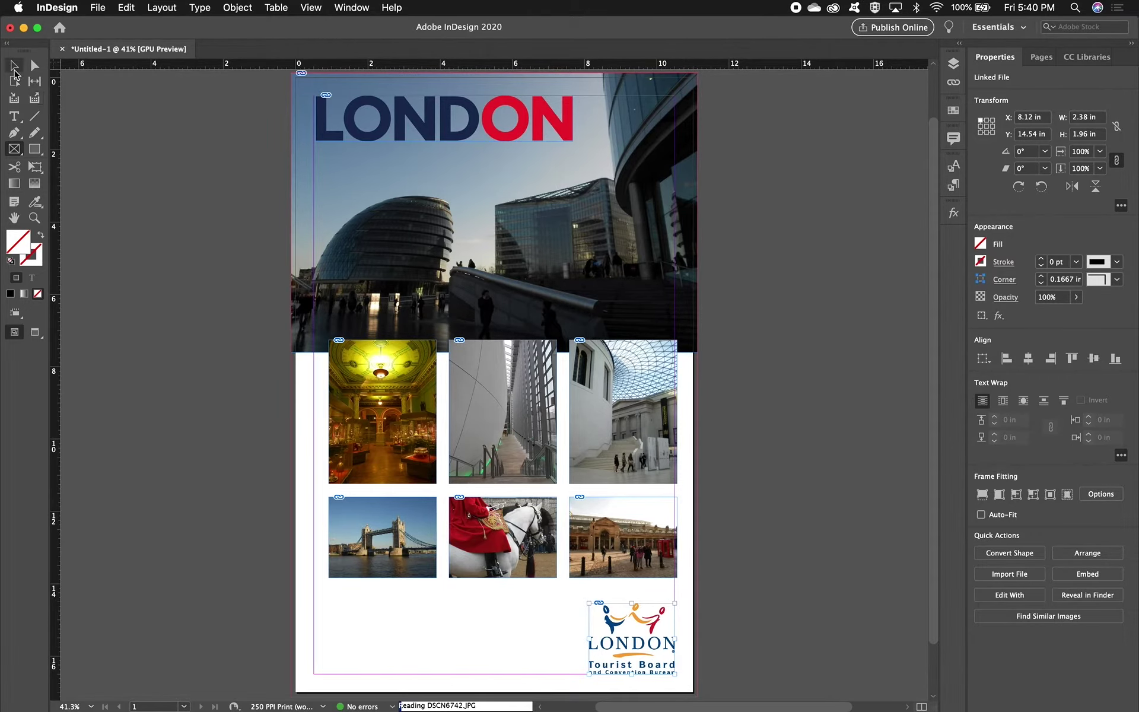
click(15, 67)
click(777, 456)
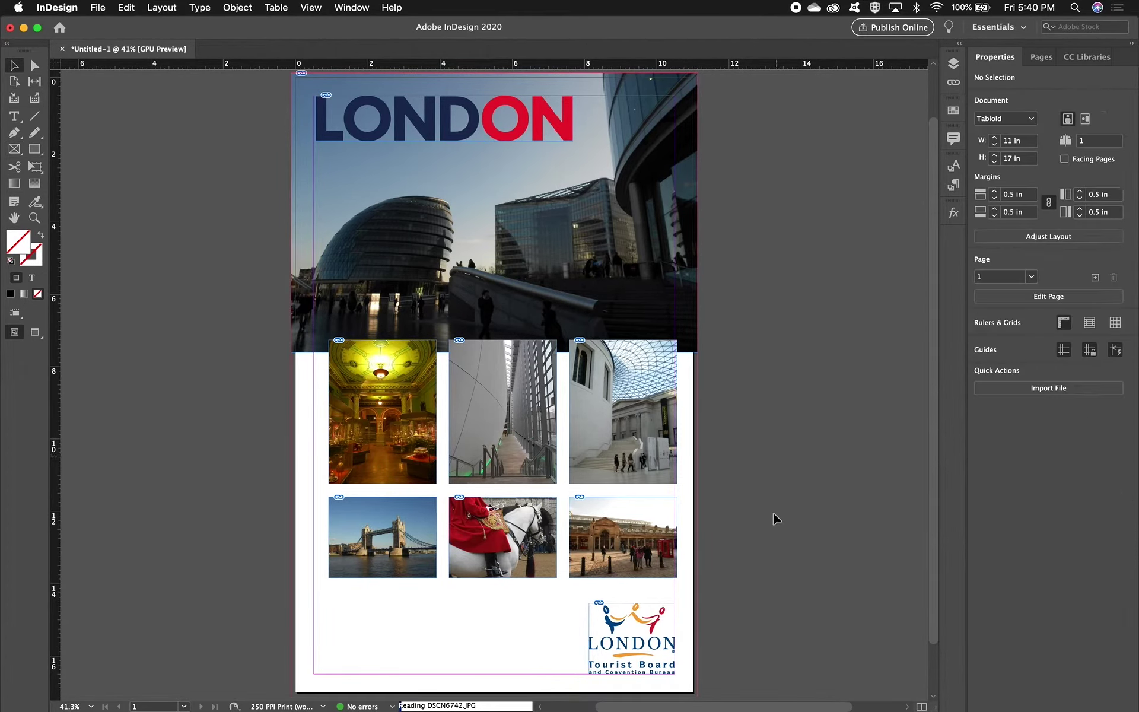
scroll(774, 512, down, 2)
scroll(773, 515, up, 4)
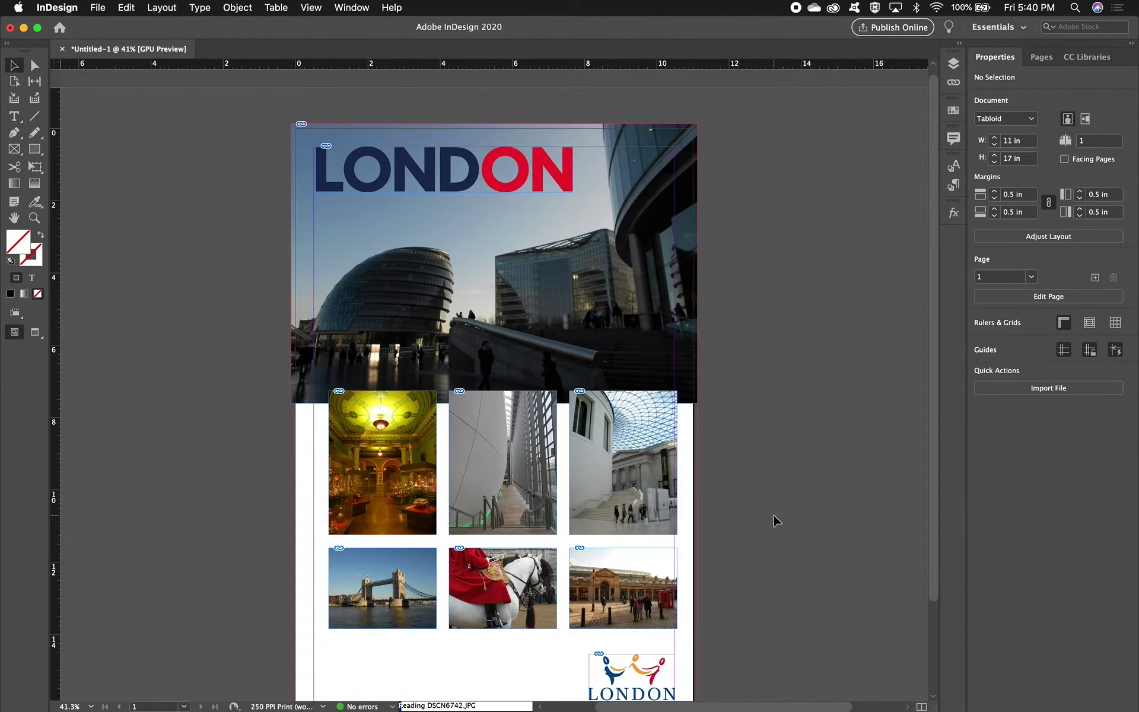
Step: Scroll through the INDD_Demo.pdf reference from the fading word list to the logo
key(super+Tab)
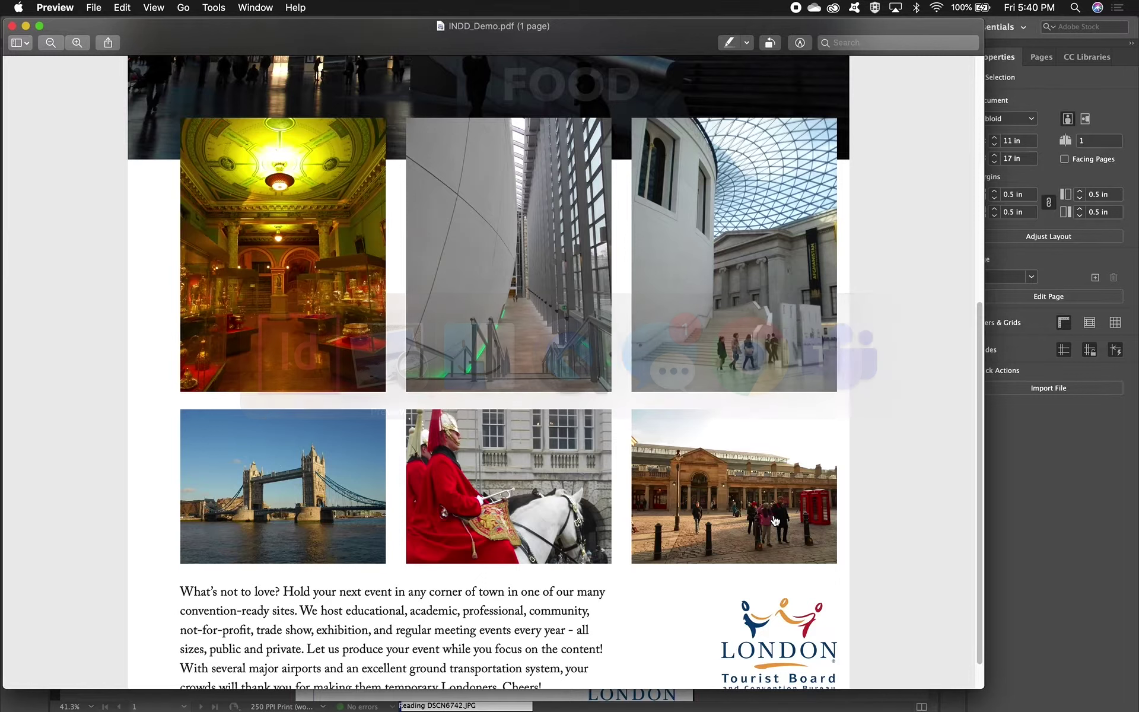
scroll(774, 520, down, 2)
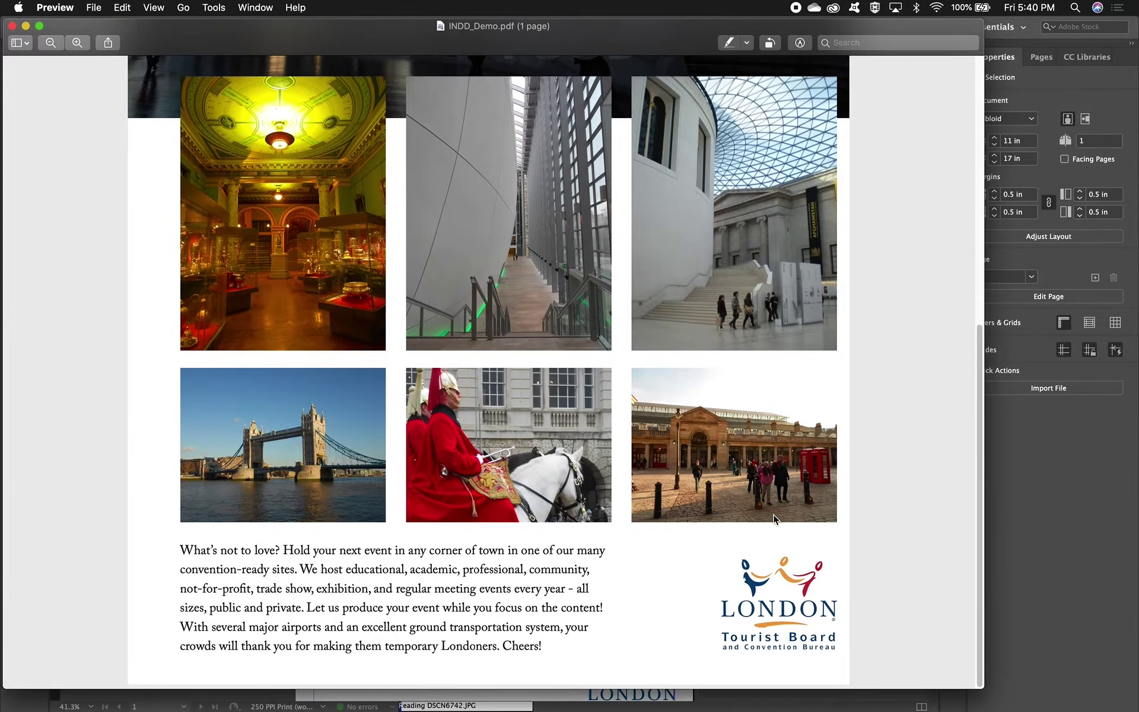
scroll(774, 519, up, 3)
scroll(775, 520, up, 5)
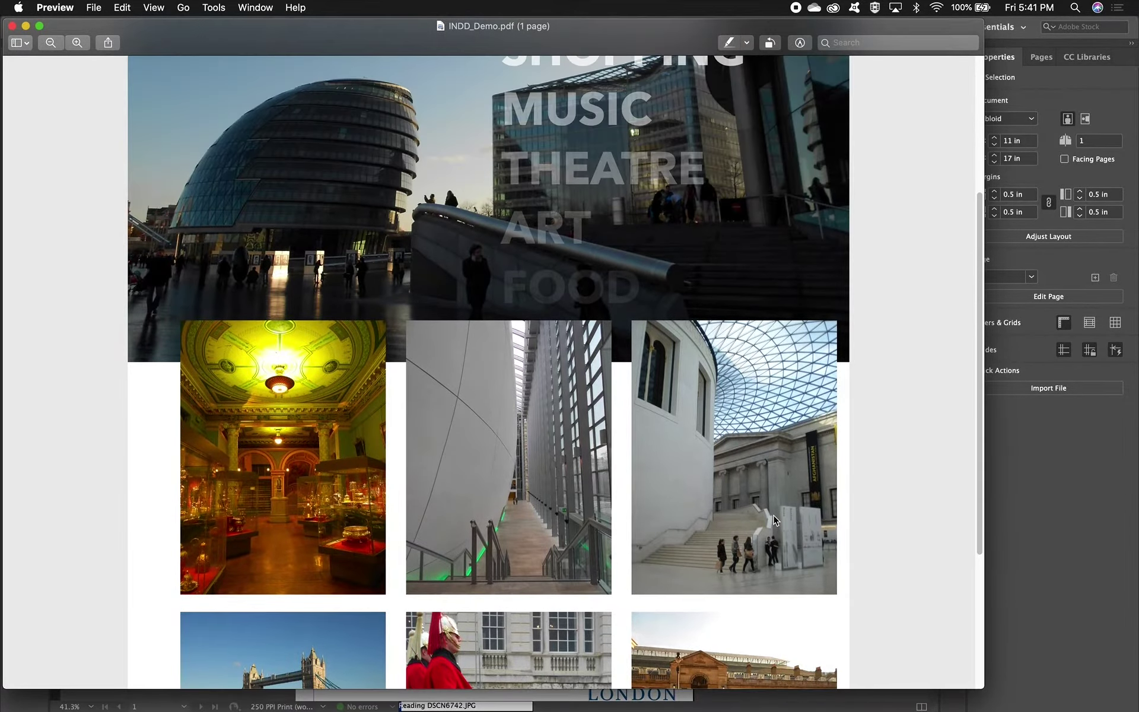
scroll(774, 520, down, 3)
scroll(774, 521, down, 5)
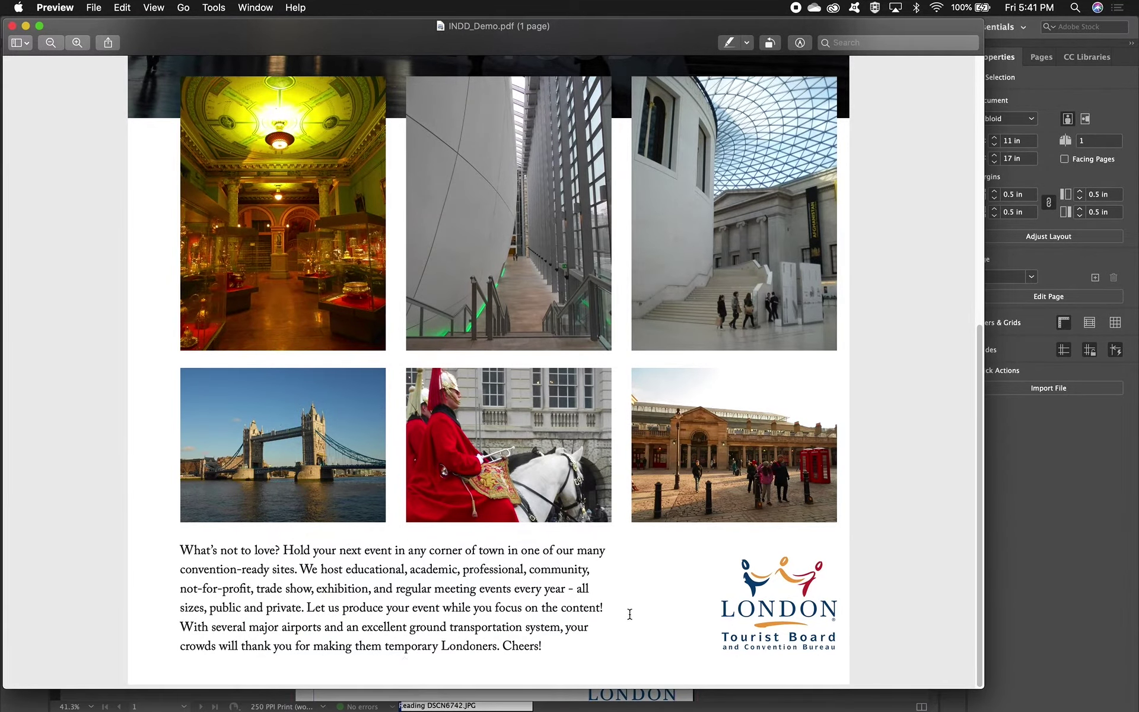
key(super+Tab)
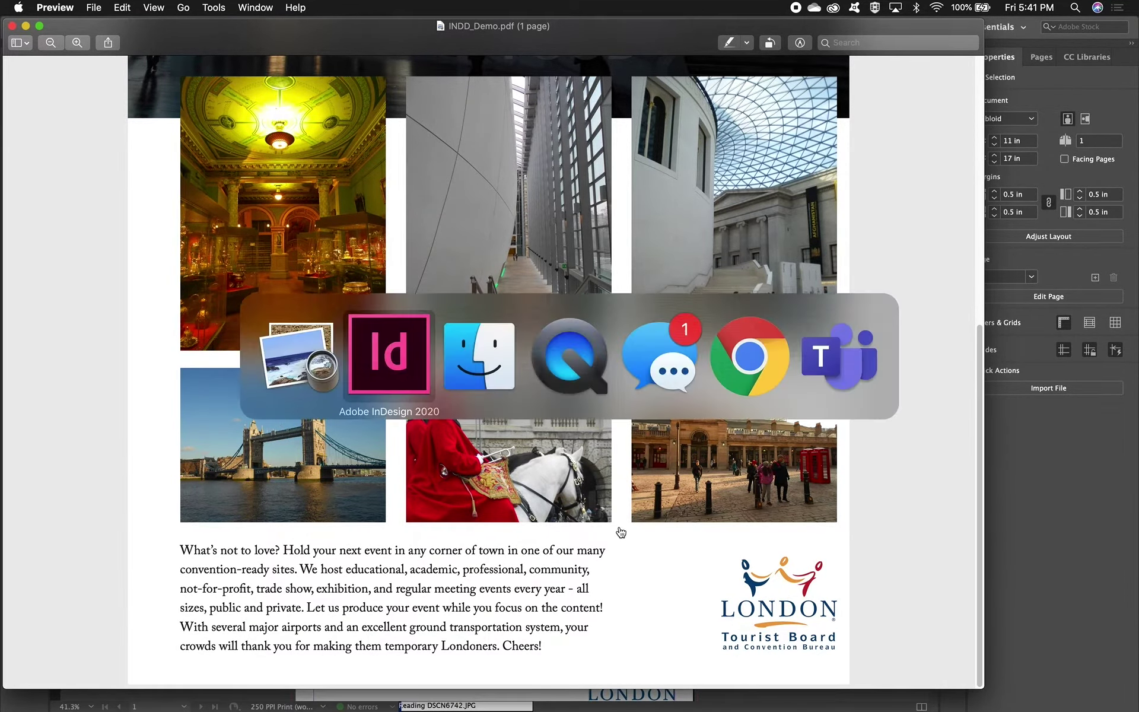
Step: Open London Copy.rtf from the INDD Demo folder in TextEdit
key(super+Tab)
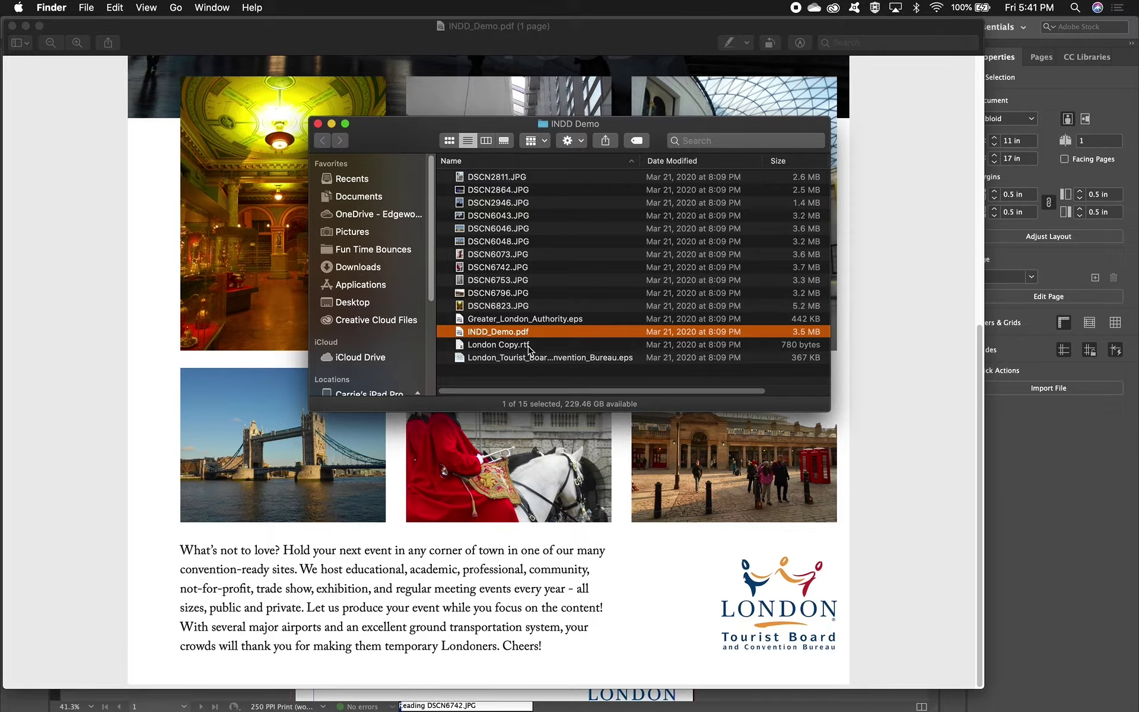
click(522, 350)
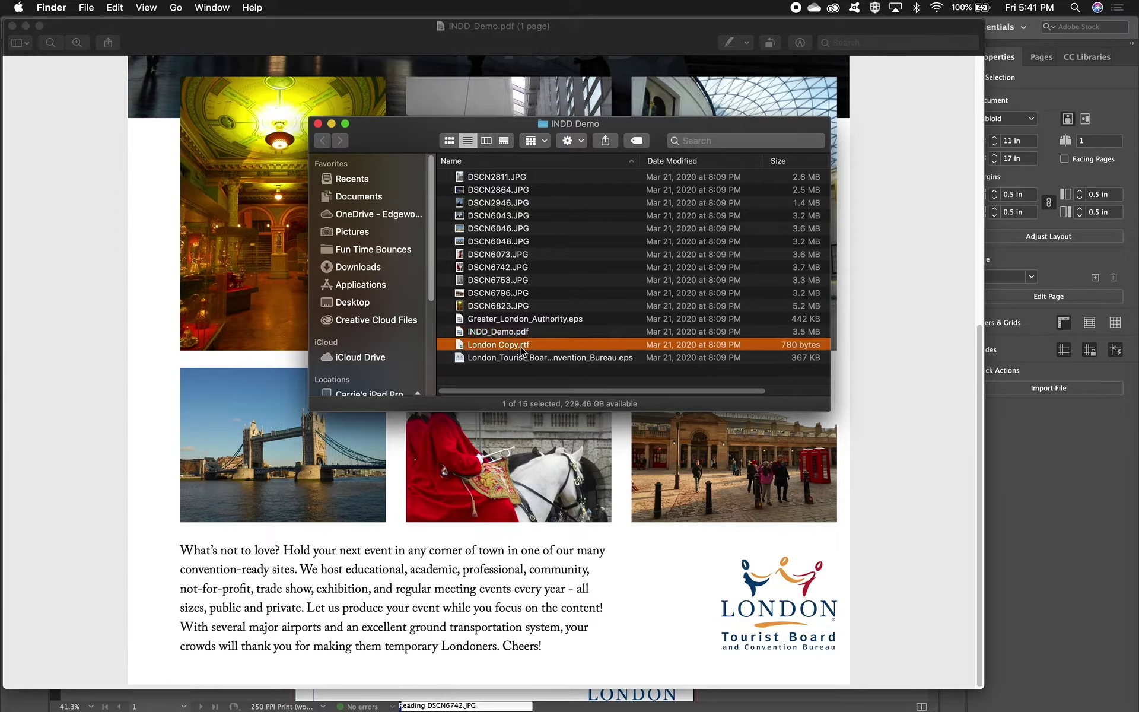
double_click(522, 350)
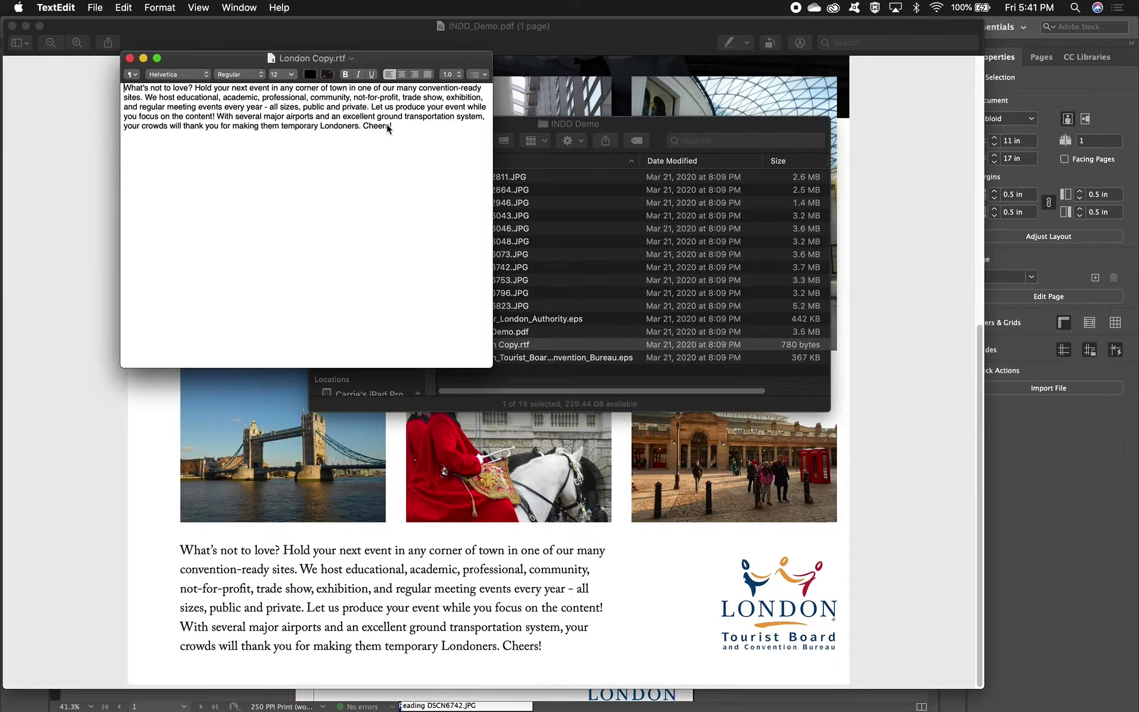
Step: Copy the entire paragraph with Edit > Copy and close London Copy.rtf
key(cmd+a)
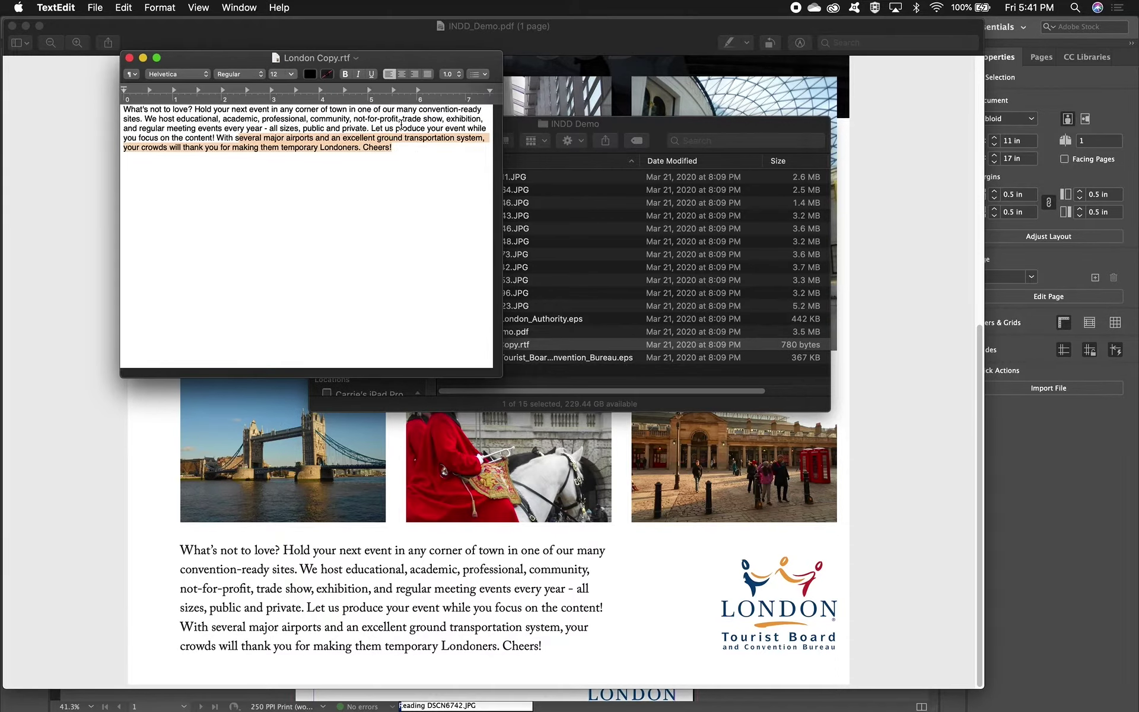
click(397, 149)
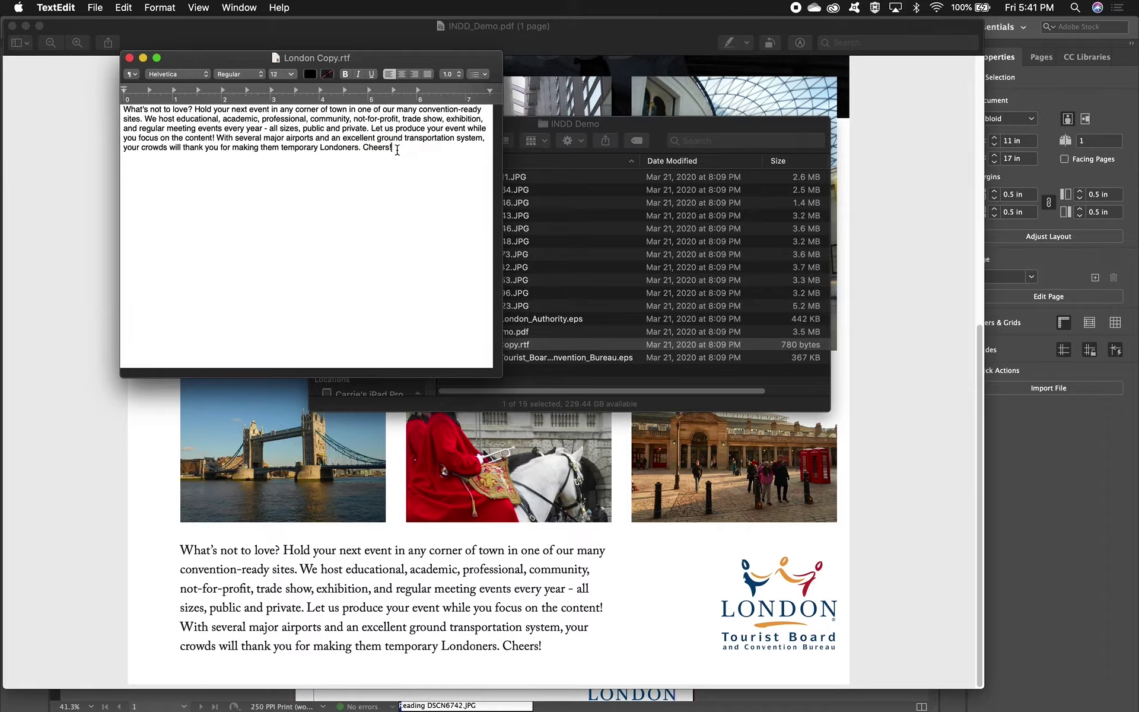
key(super+a)
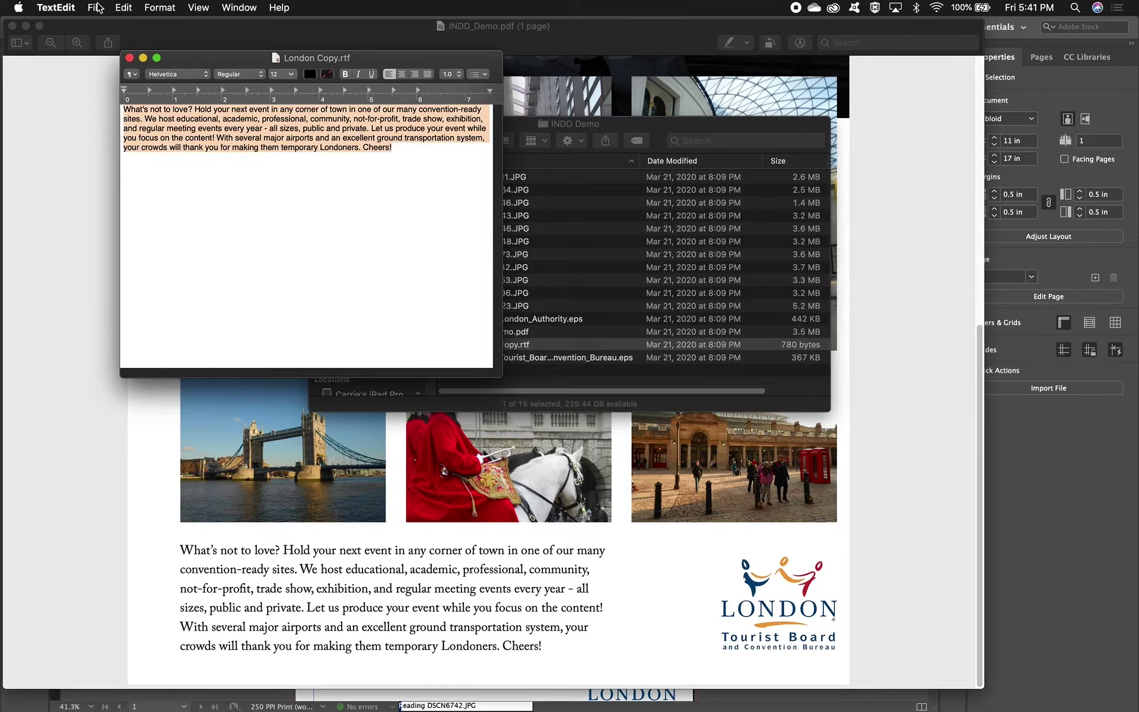
click(124, 7)
click(140, 66)
click(129, 58)
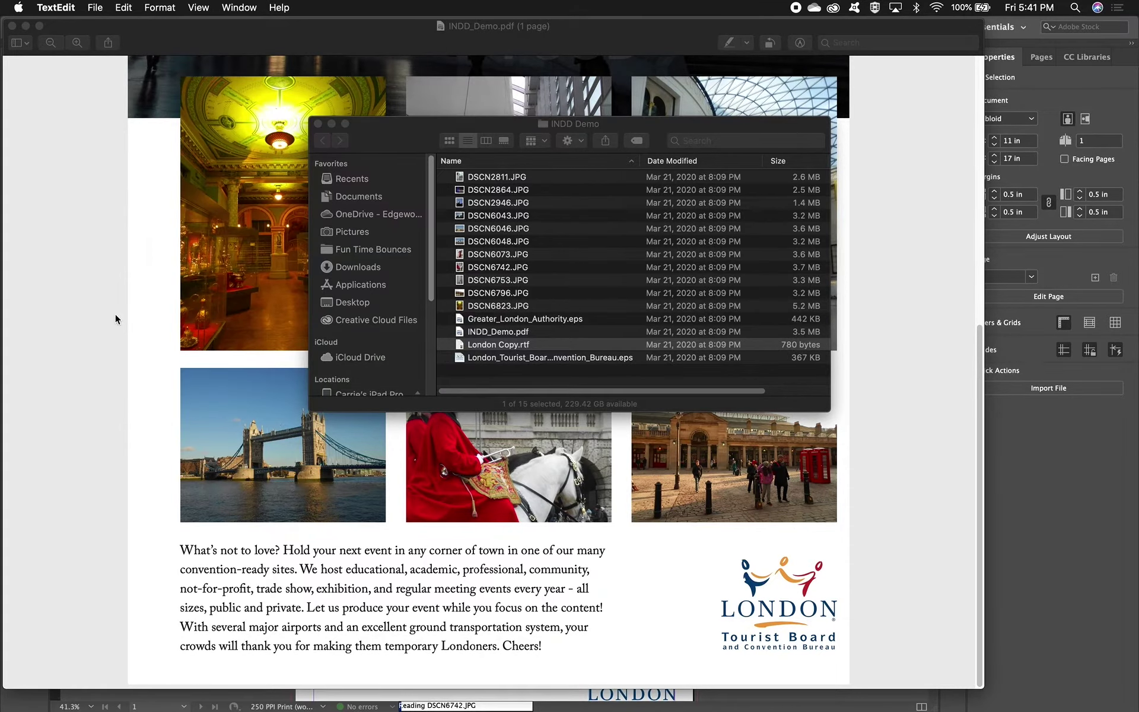
key(super+Tab)
key(super+Tab)
key(super+Tab)
Step: Draw a text frame below the photo grid and paste the London paragraph into it
scroll(354, 528, down, 3)
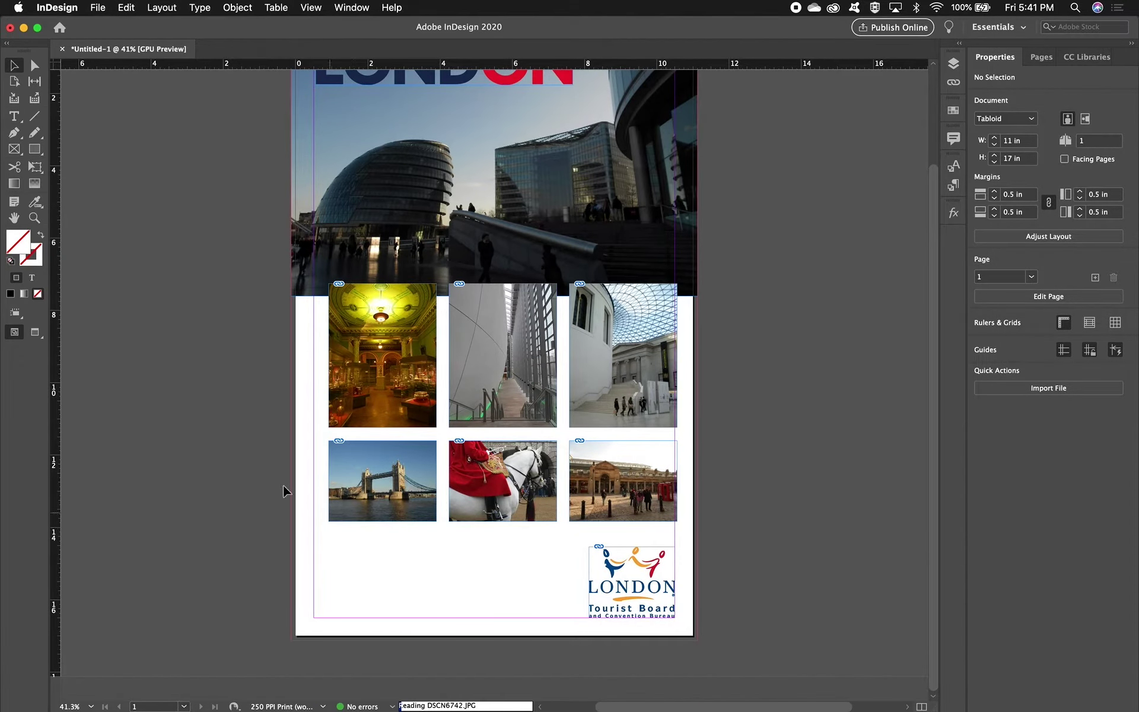
click(14, 117)
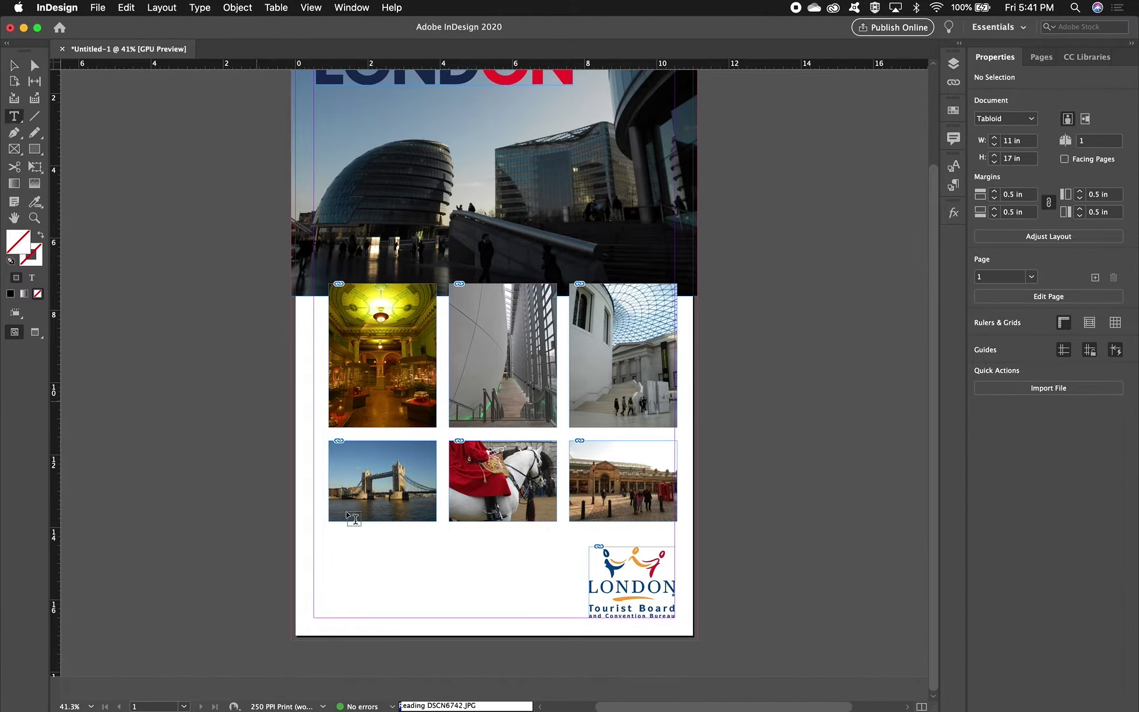
drag(329, 541, 556, 617)
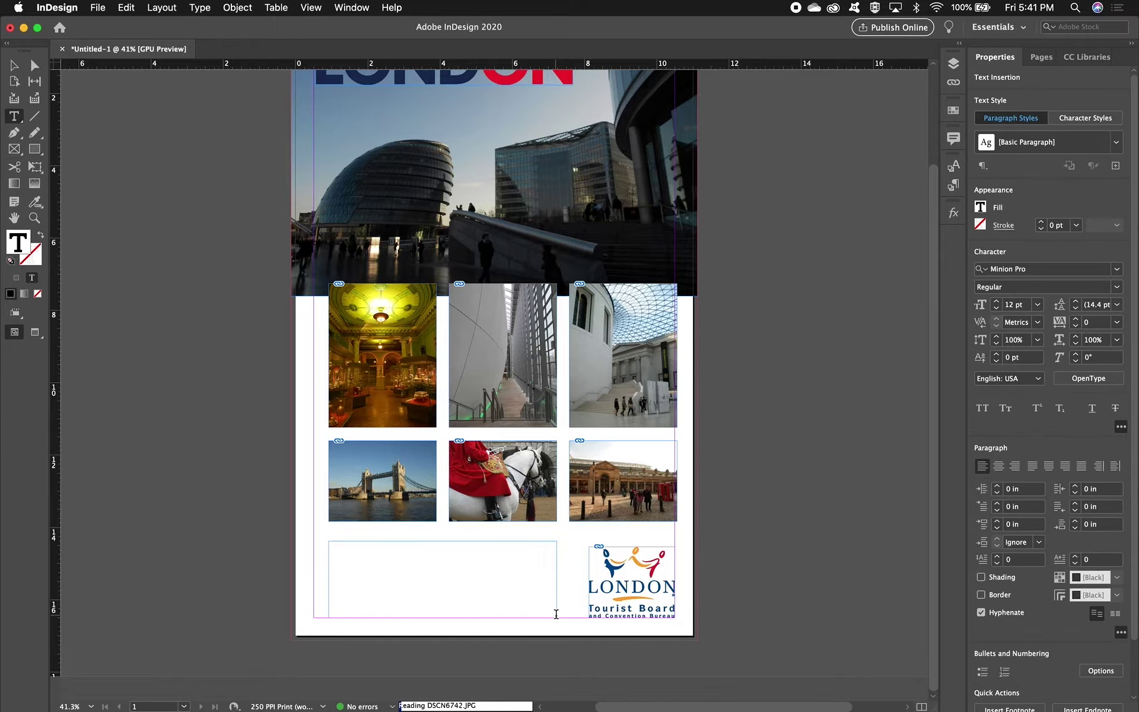
key(super+v)
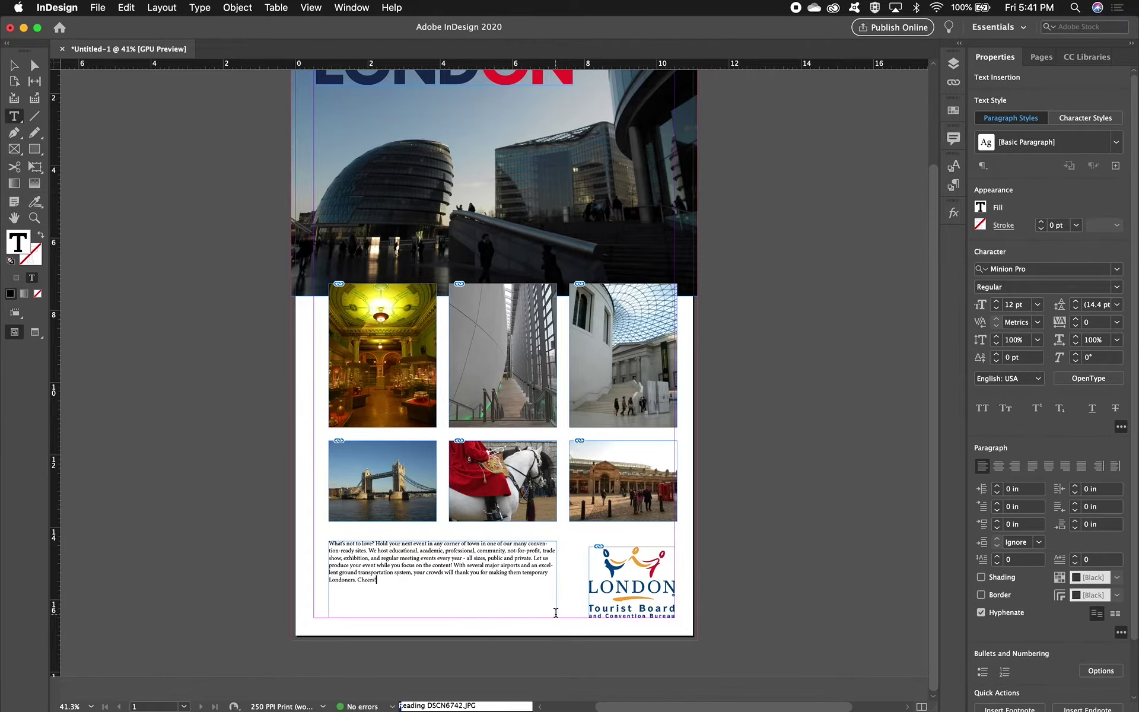
key(super+a)
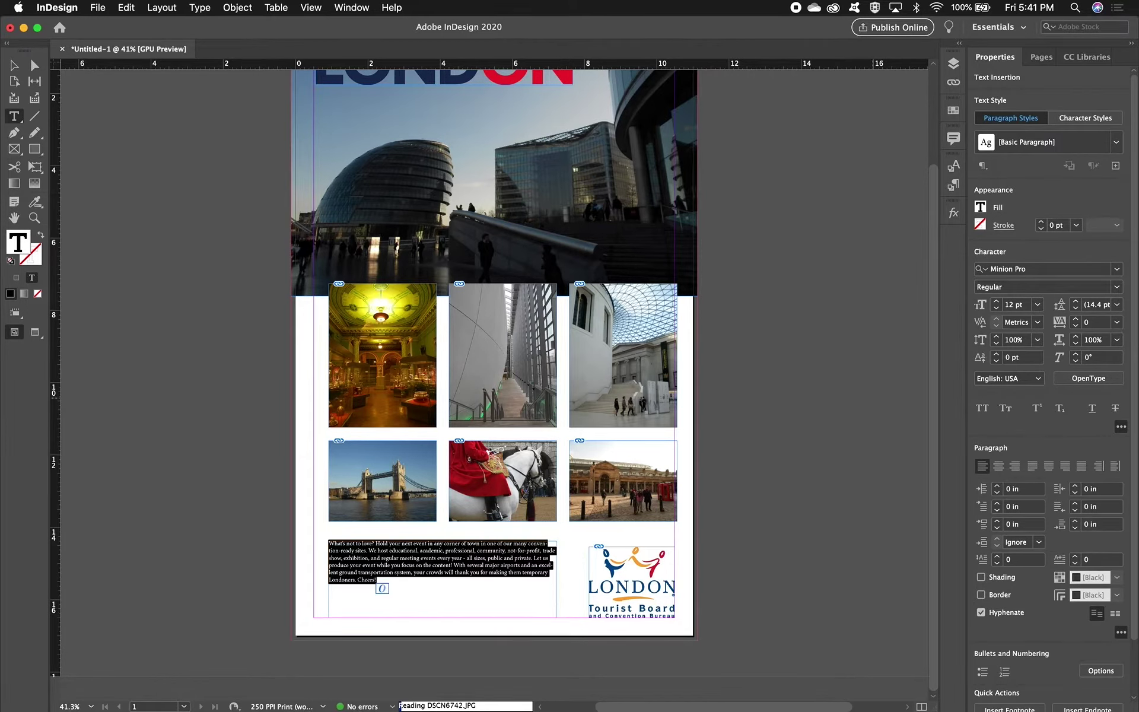
Step: Set the paragraph to 15 pt type with 19 pt leading
key(super+1)
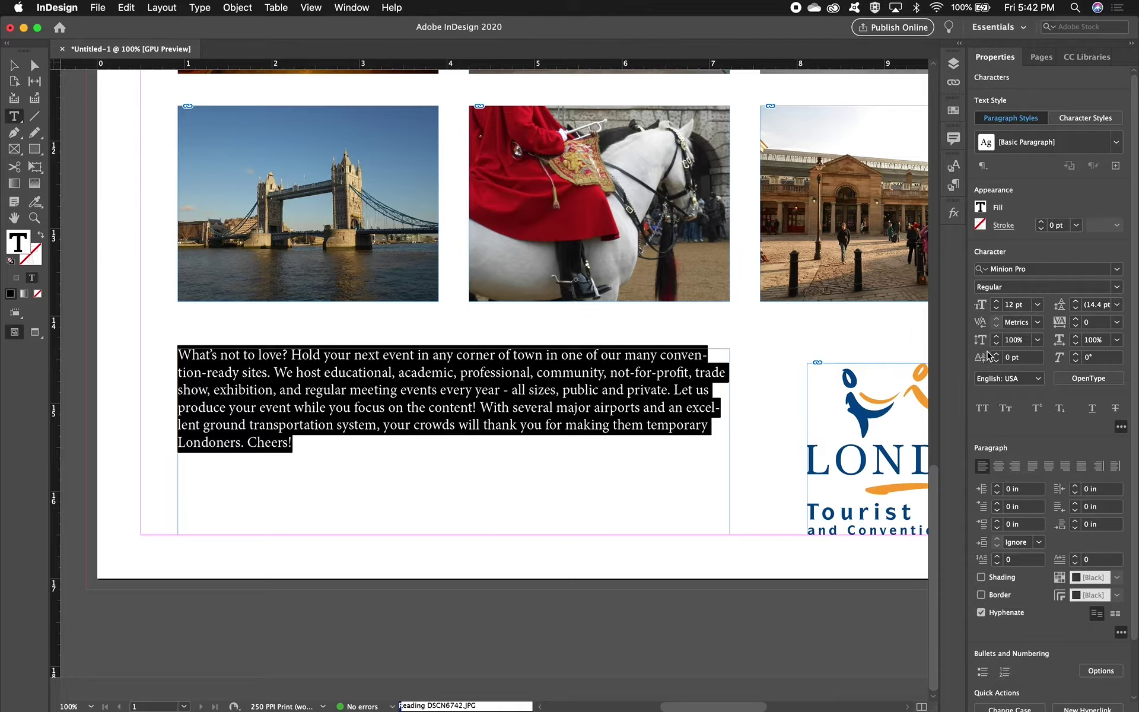
click(997, 302)
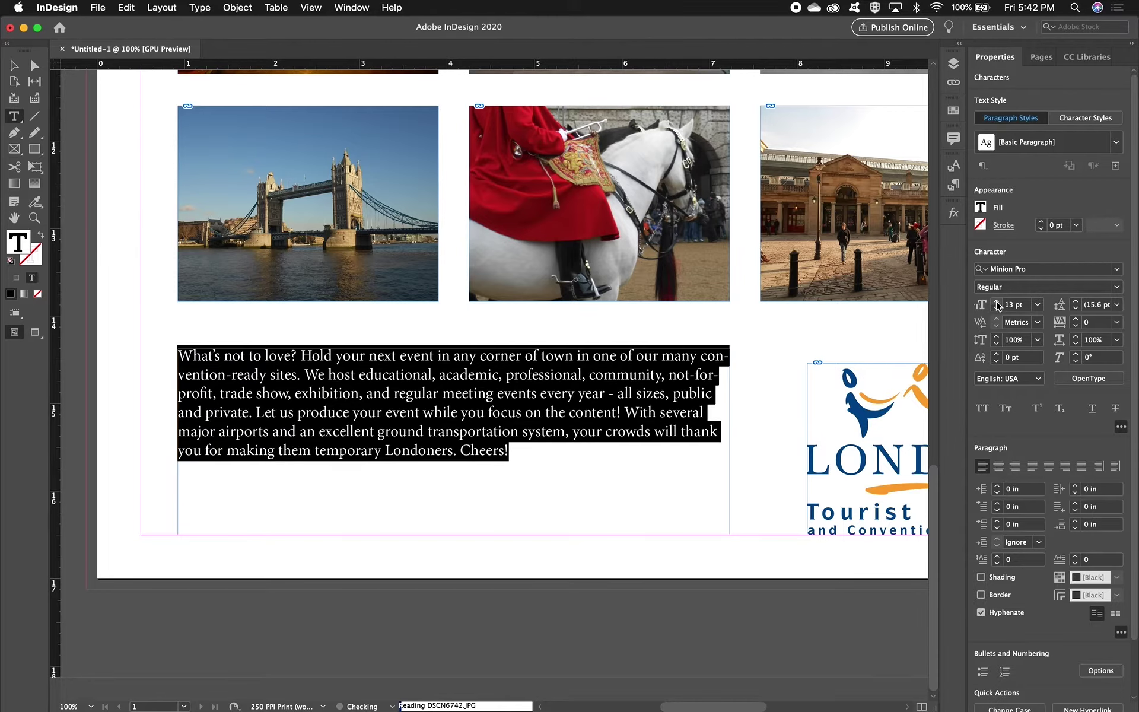
click(997, 302)
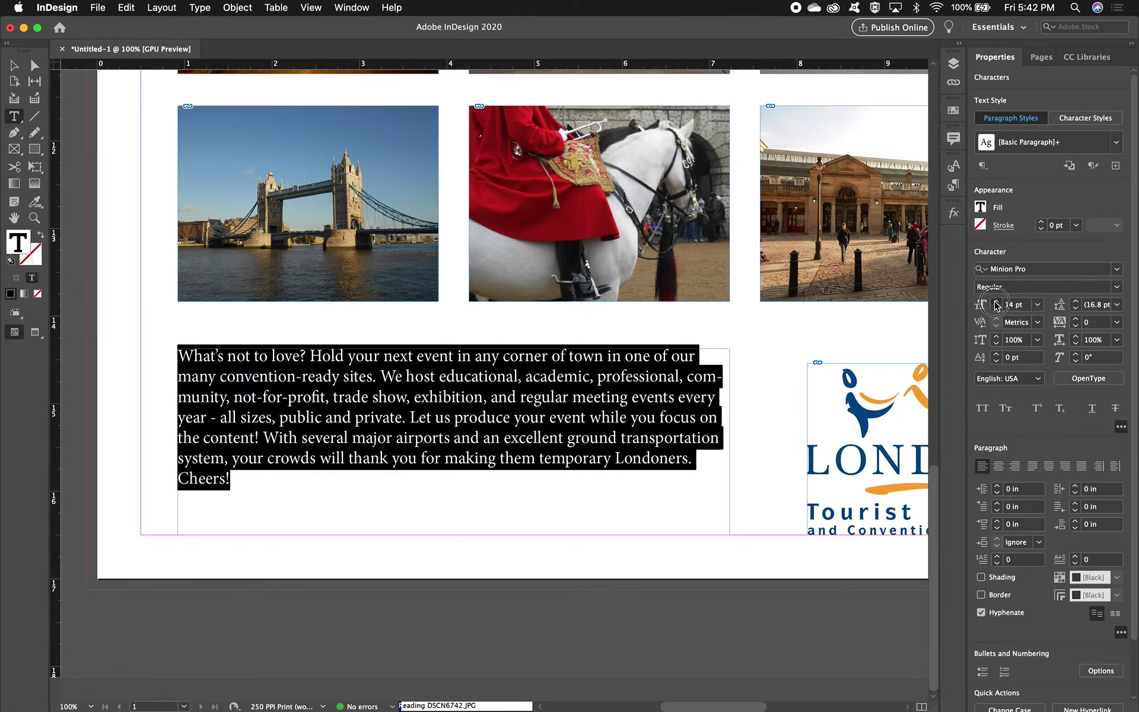
click(997, 302)
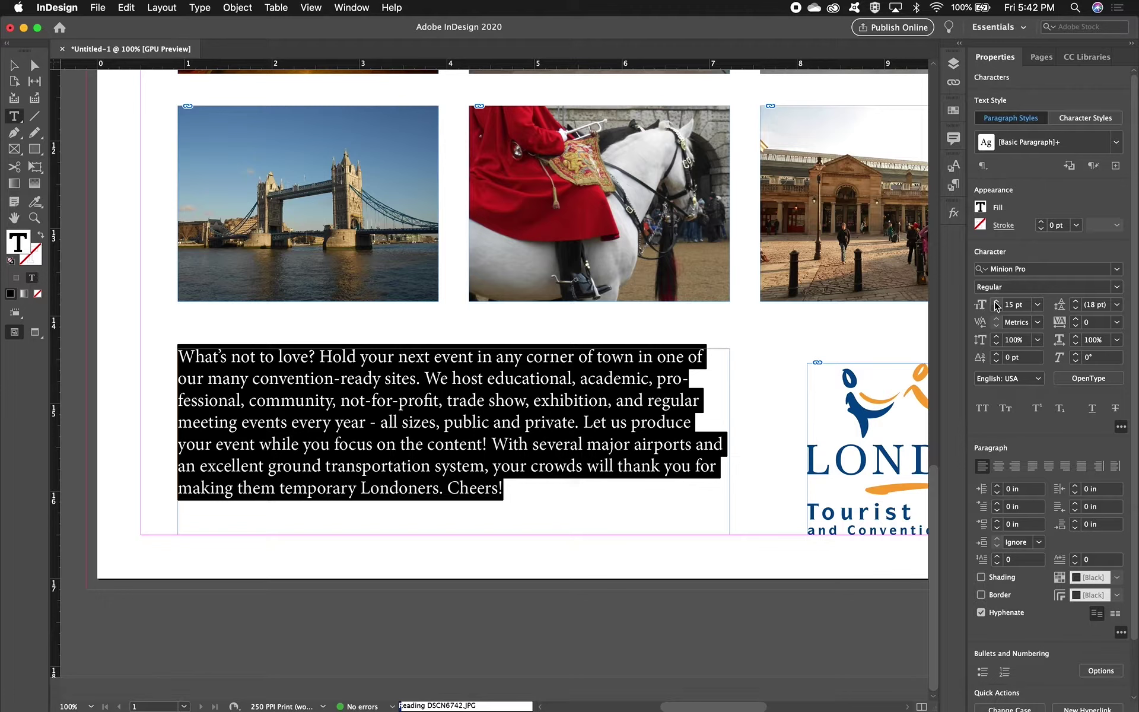
click(1075, 302)
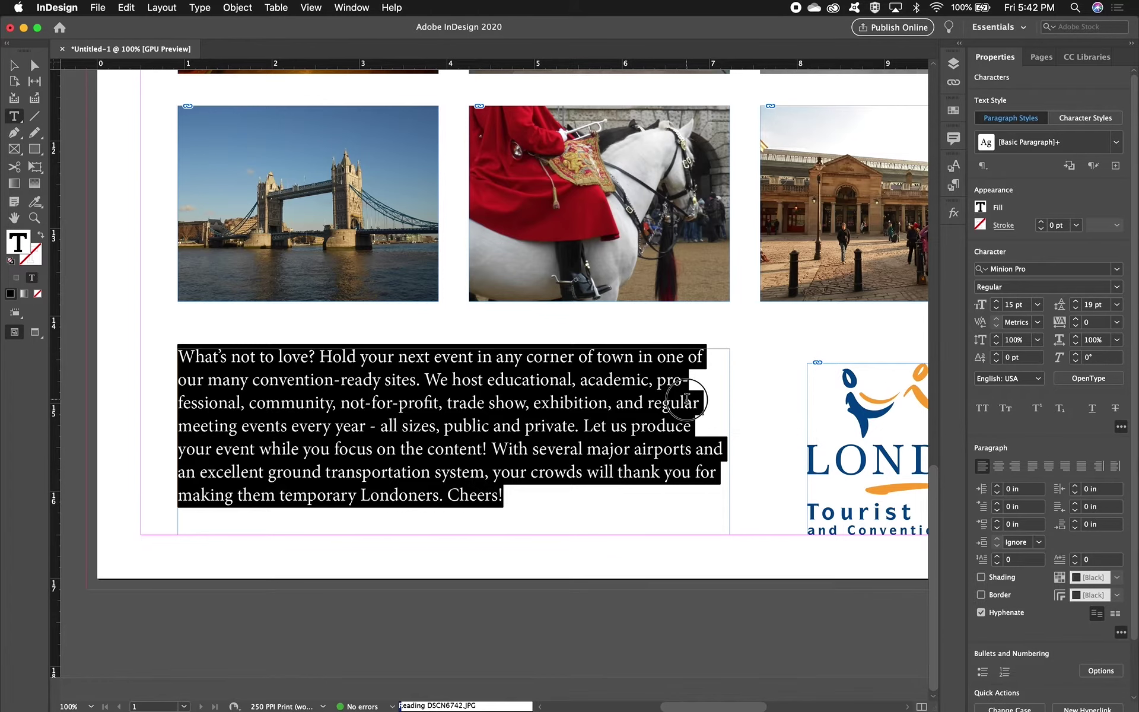
click(686, 402)
Step: Adjust the body text frame's left edge slightly
click(13, 67)
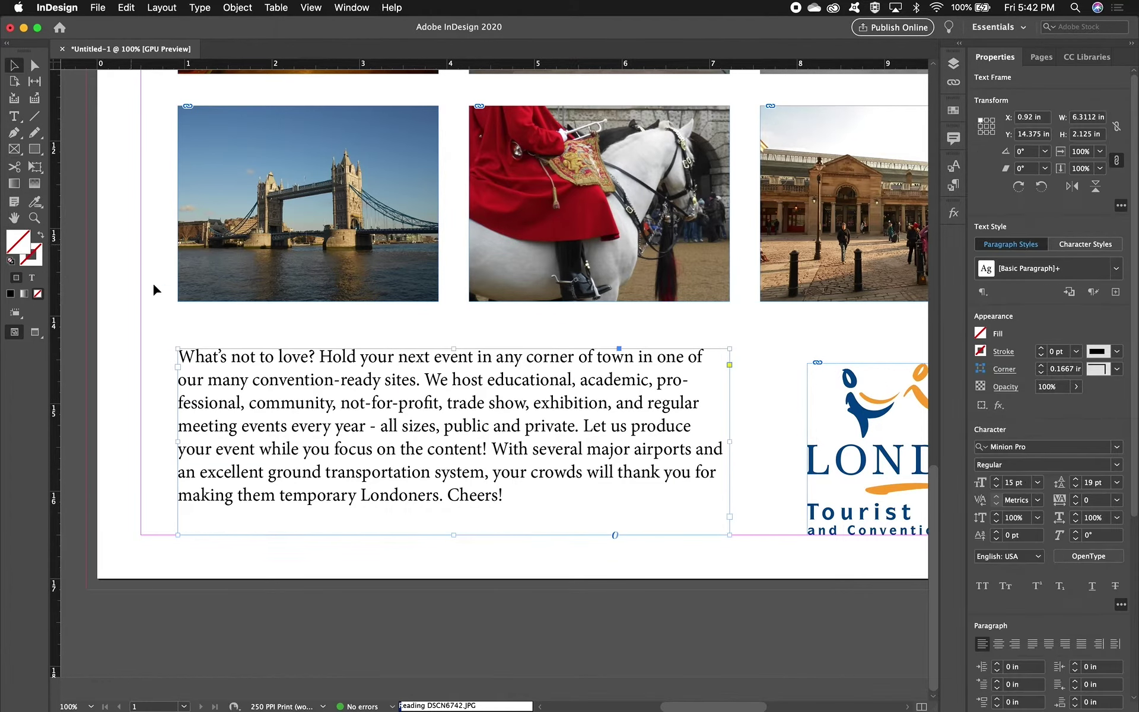
drag(178, 442, 177, 442)
drag(181, 445, 179, 445)
Step: Enlarge the Tourist Board logo from its top-left corner to about 2.95 × 2.43 in
scroll(813, 525, right, 8)
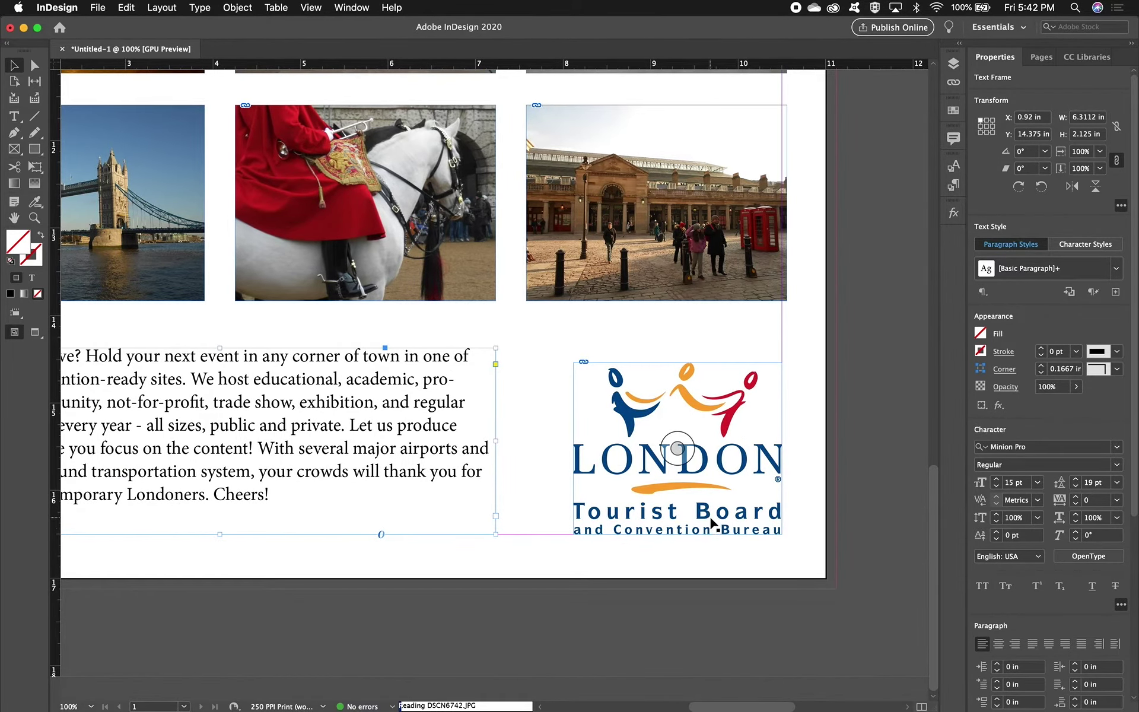
click(719, 518)
drag(719, 518, 723, 522)
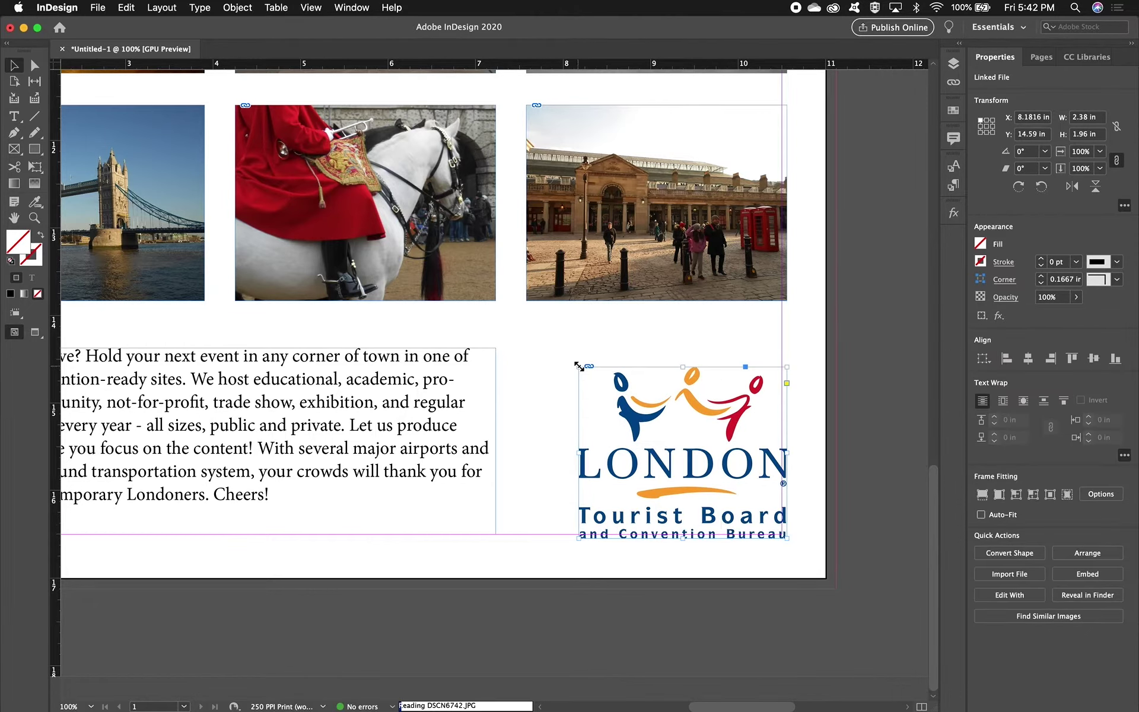
drag(579, 366, 528, 349)
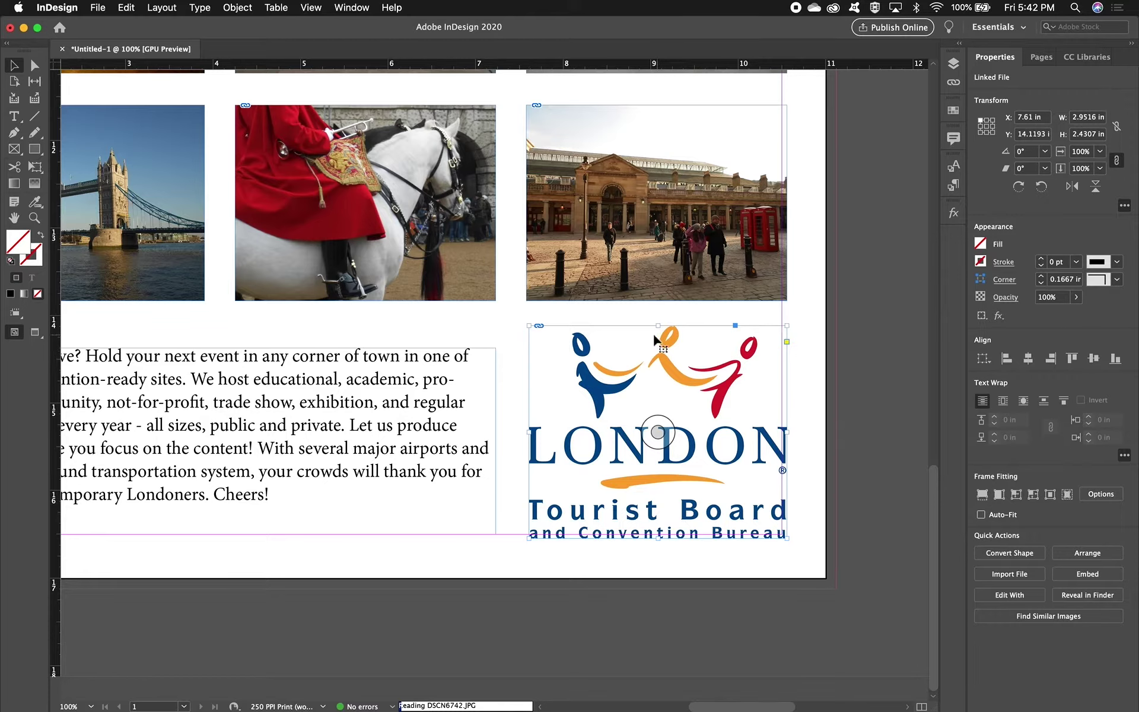
mouse_move(530, 325)
mouse_down()
mouse_move(538, 339)
mouse_move(528, 334)
mouse_up()
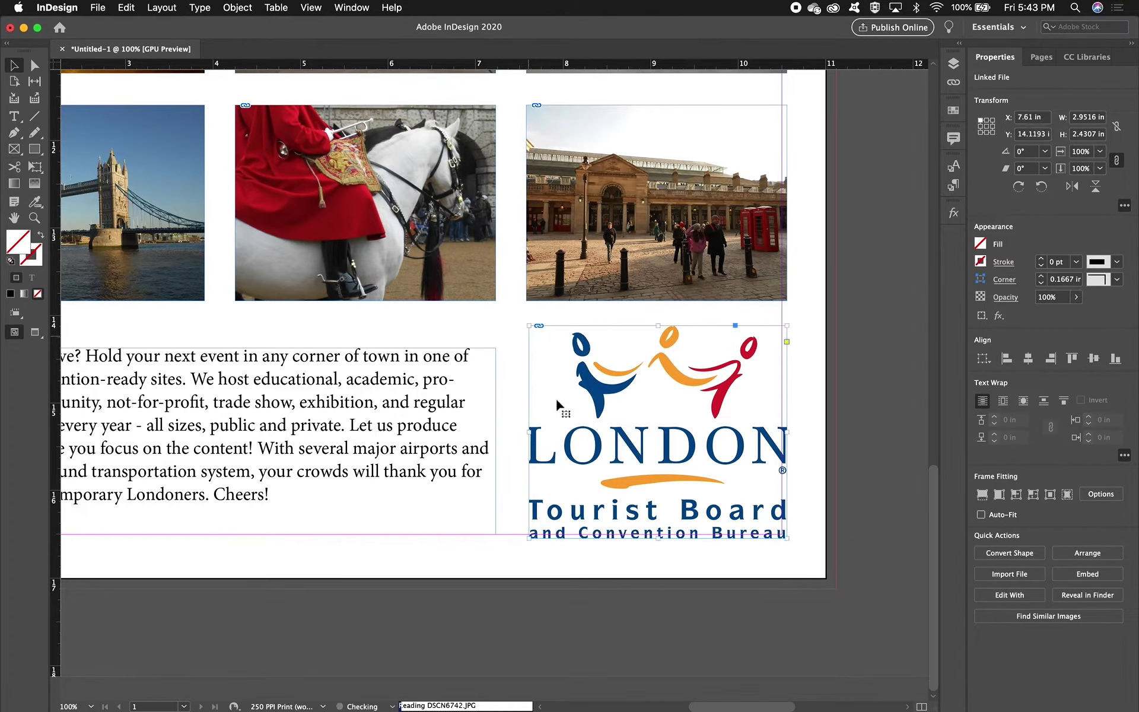
Step: In Preview mode, shrink the logo to about 2.18 × 1.80 in and raise it to Y 14.375 in
click(582, 560)
key(super+0)
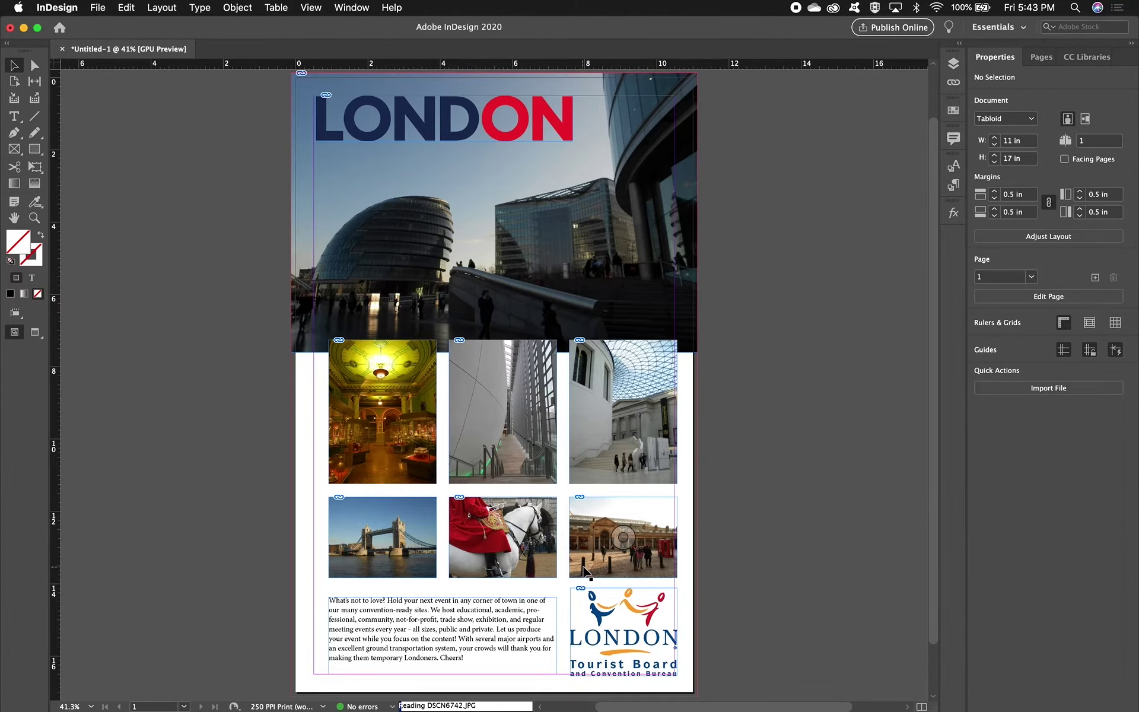
key(w)
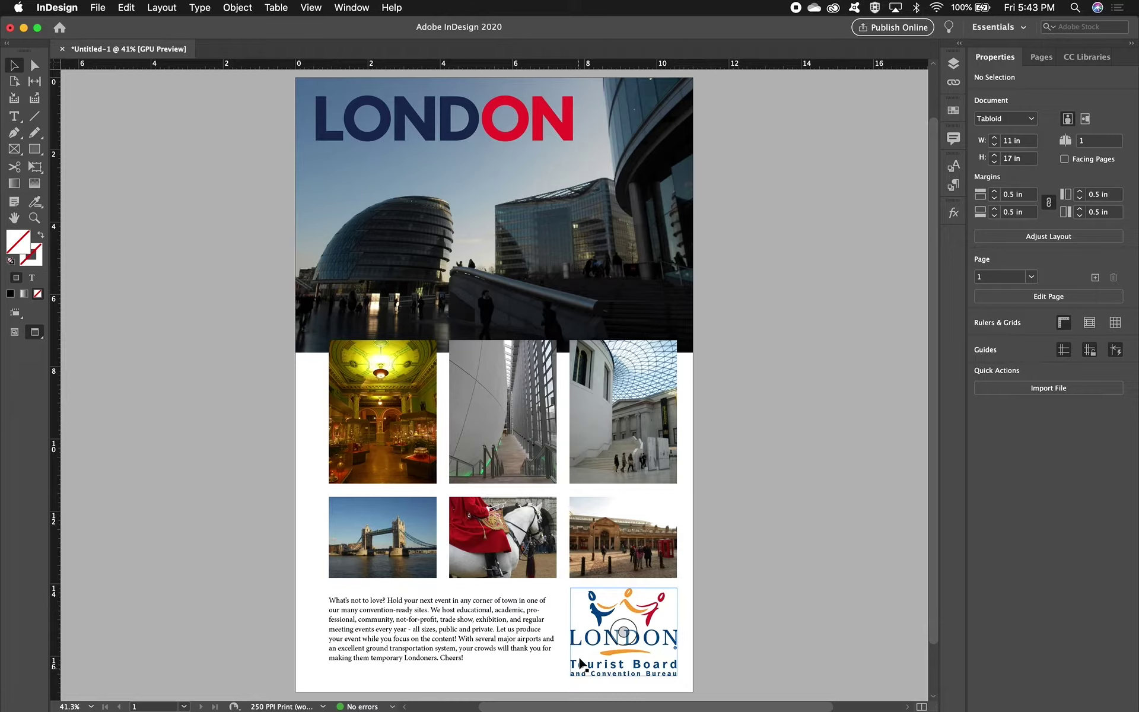
click(620, 668)
drag(570, 589, 598, 610)
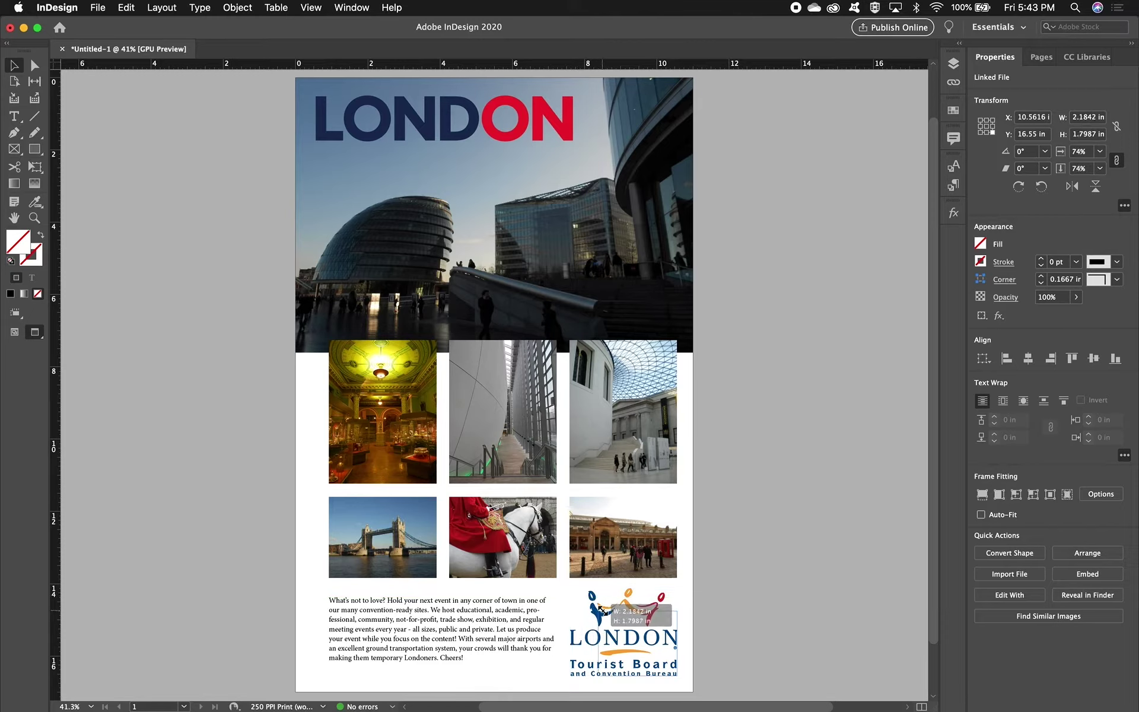
click(665, 673)
drag(664, 673, 660, 651)
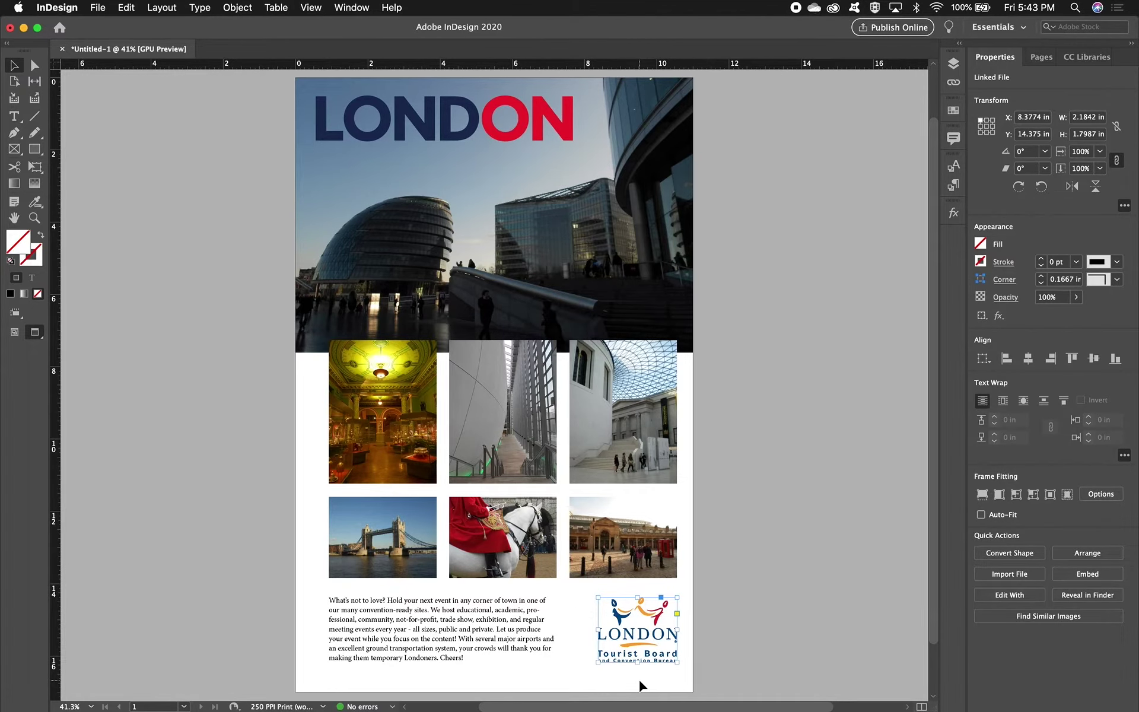
Step: Apply Fitting > Fit Frame to Content to the body text frame, then select it with the logo
scroll(607, 437, down, 3)
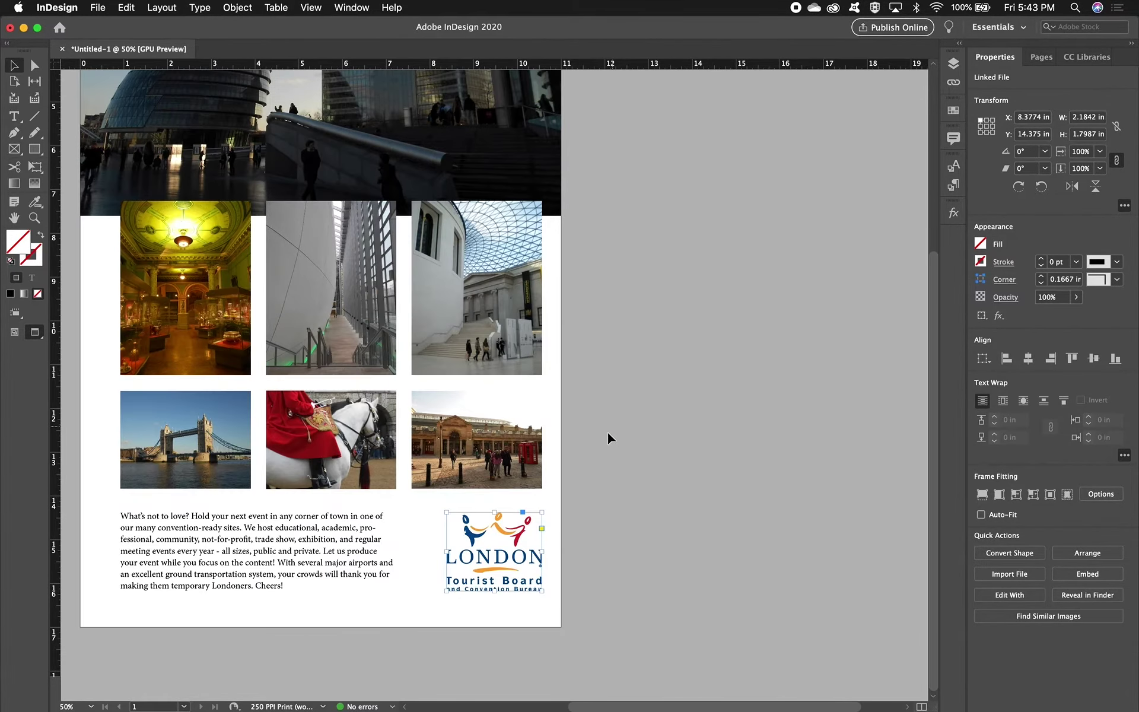
key(super+equal)
key(super+equal)
key(super+equal)
drag(275, 562, 578, 536)
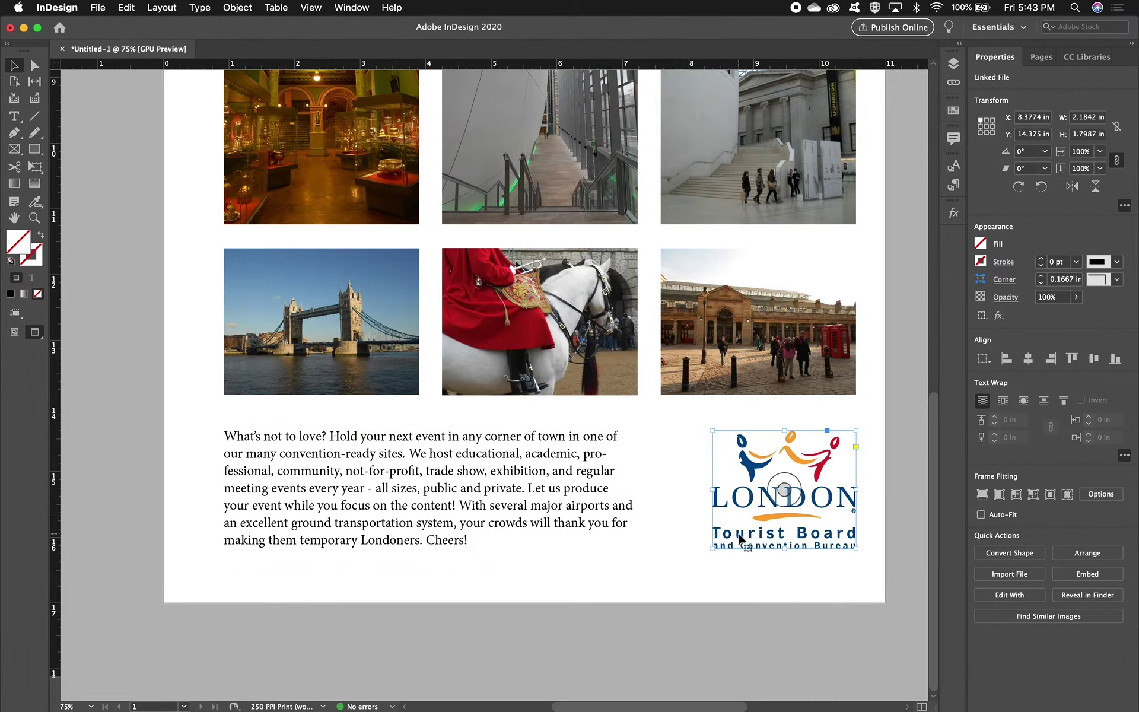
click(533, 500)
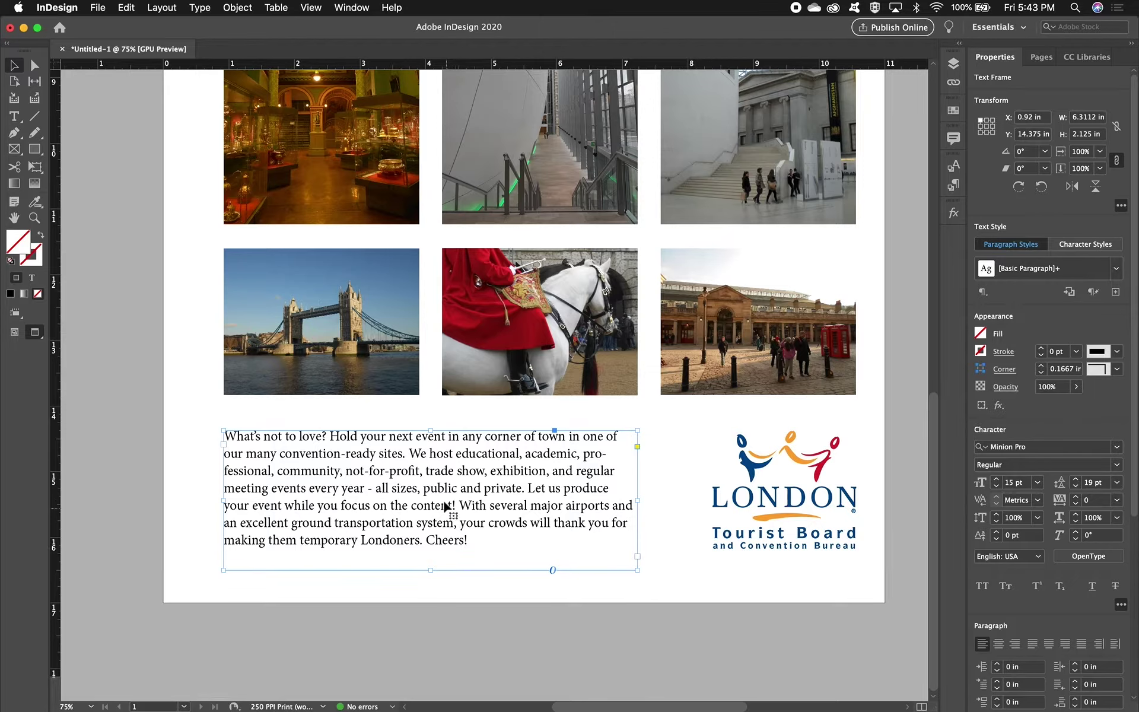
right_click(441, 491)
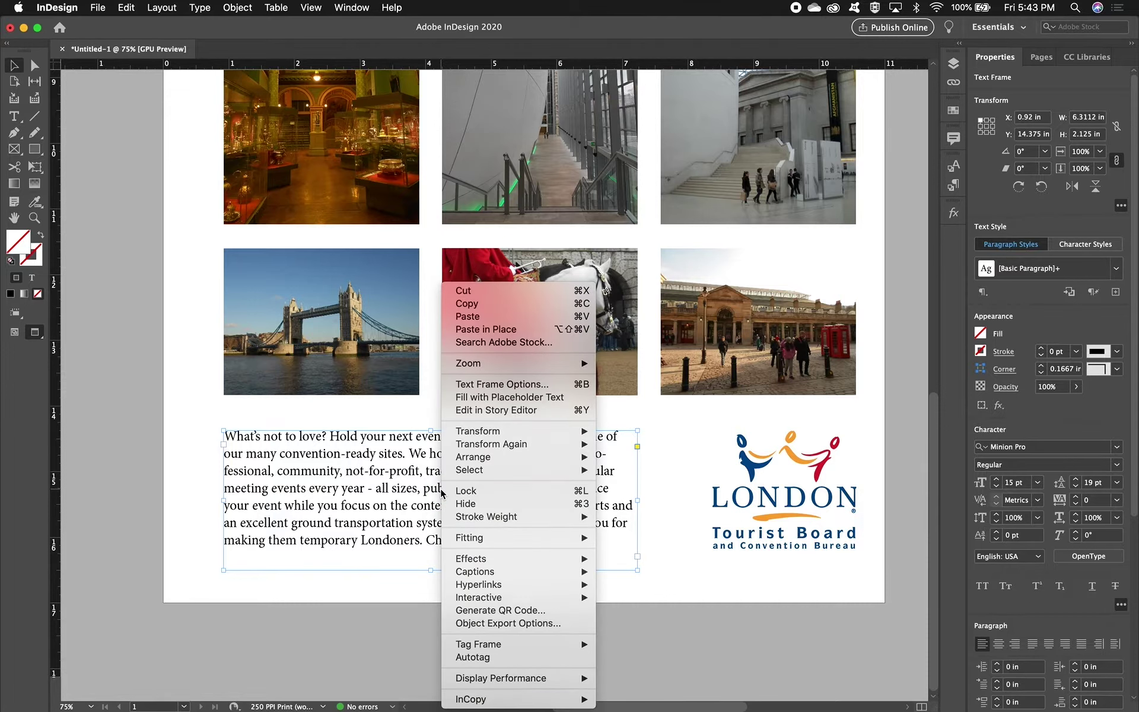
mouse_move(468, 540)
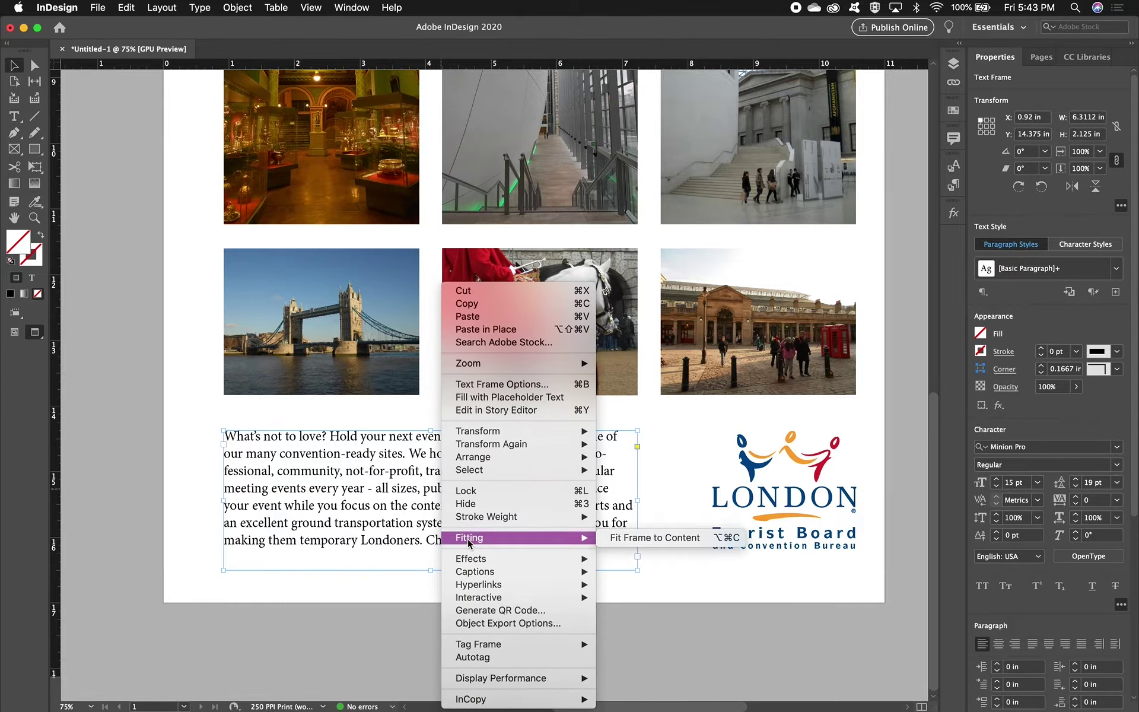
click(619, 541)
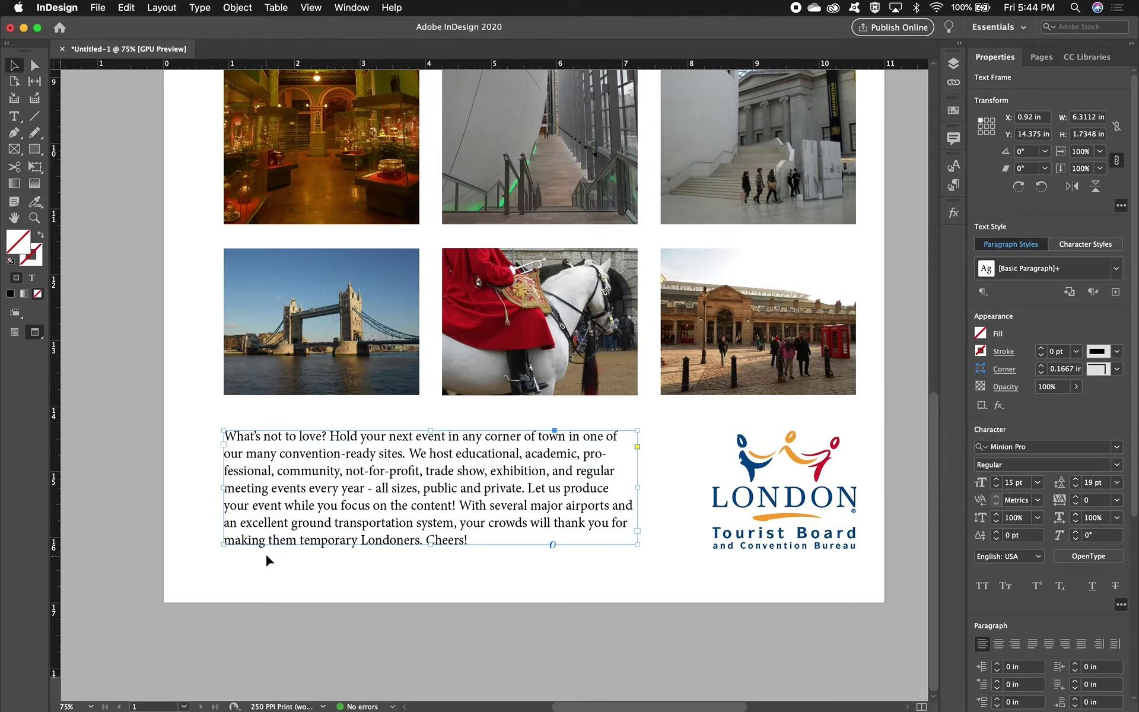
click(765, 535)
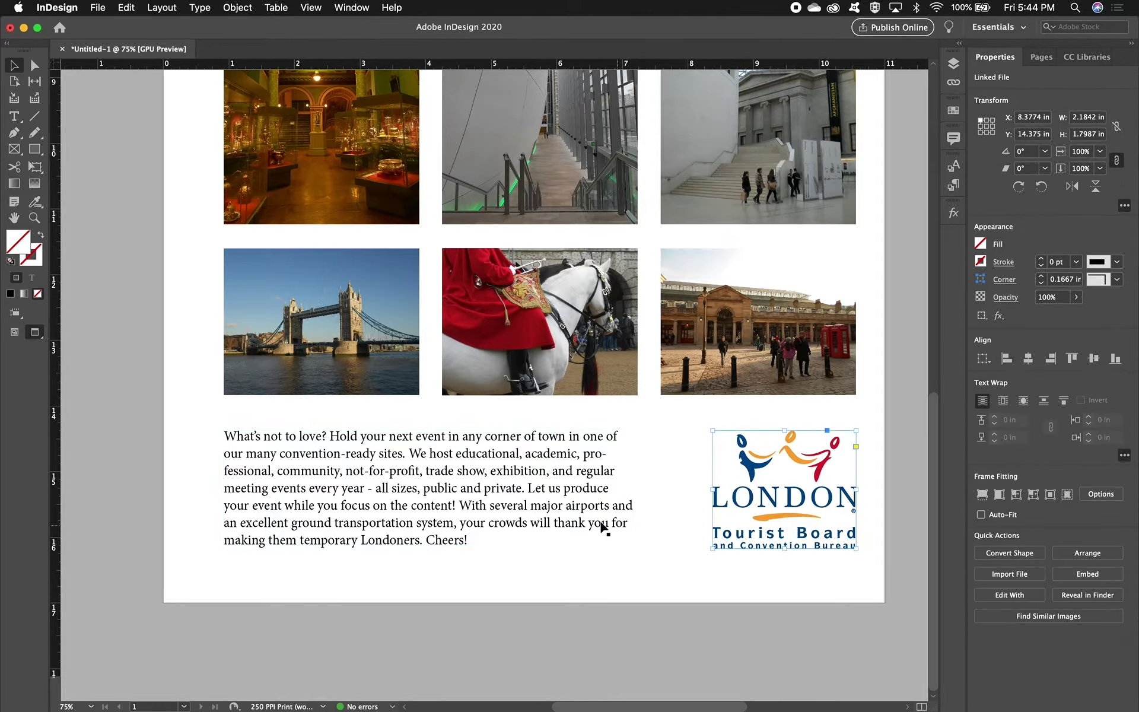
shift+click(573, 515)
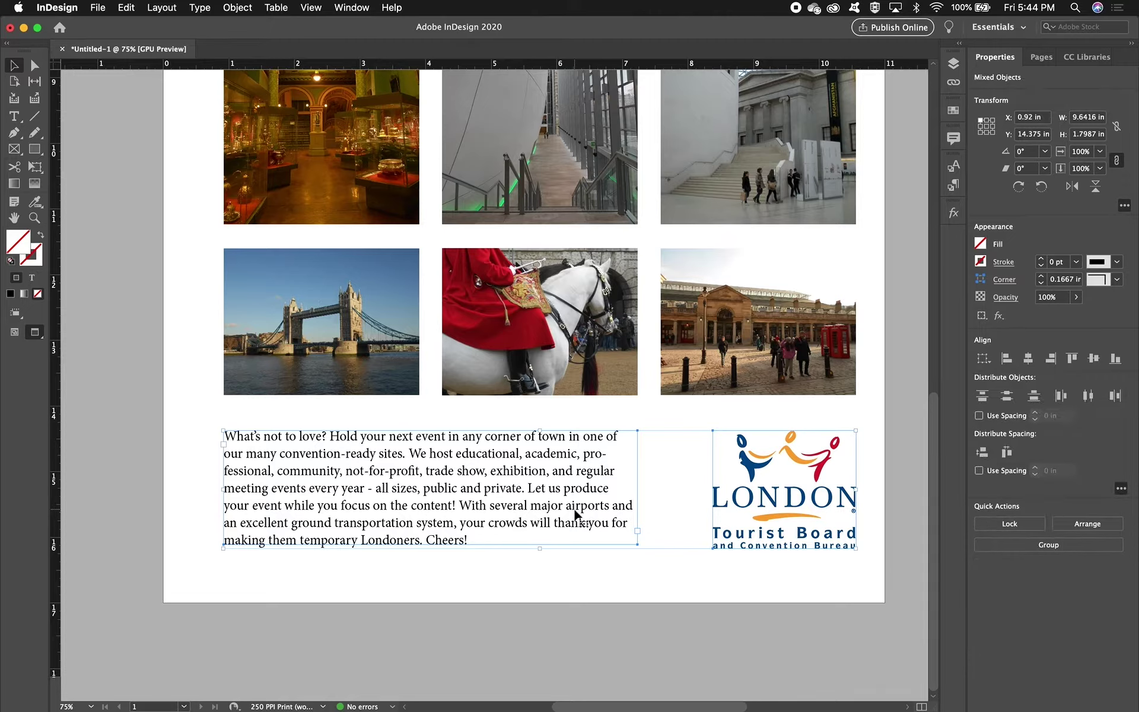
Step: Shrink the Tourist Board logo slightly from its bottom-left corner
click(800, 576)
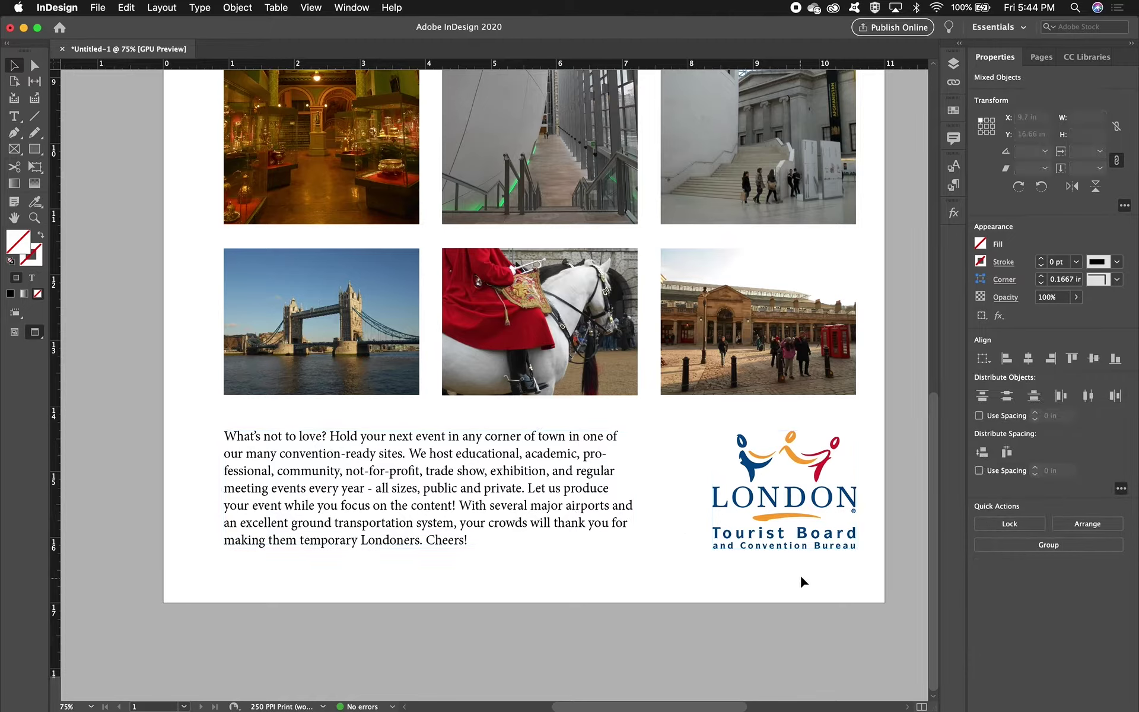
click(791, 542)
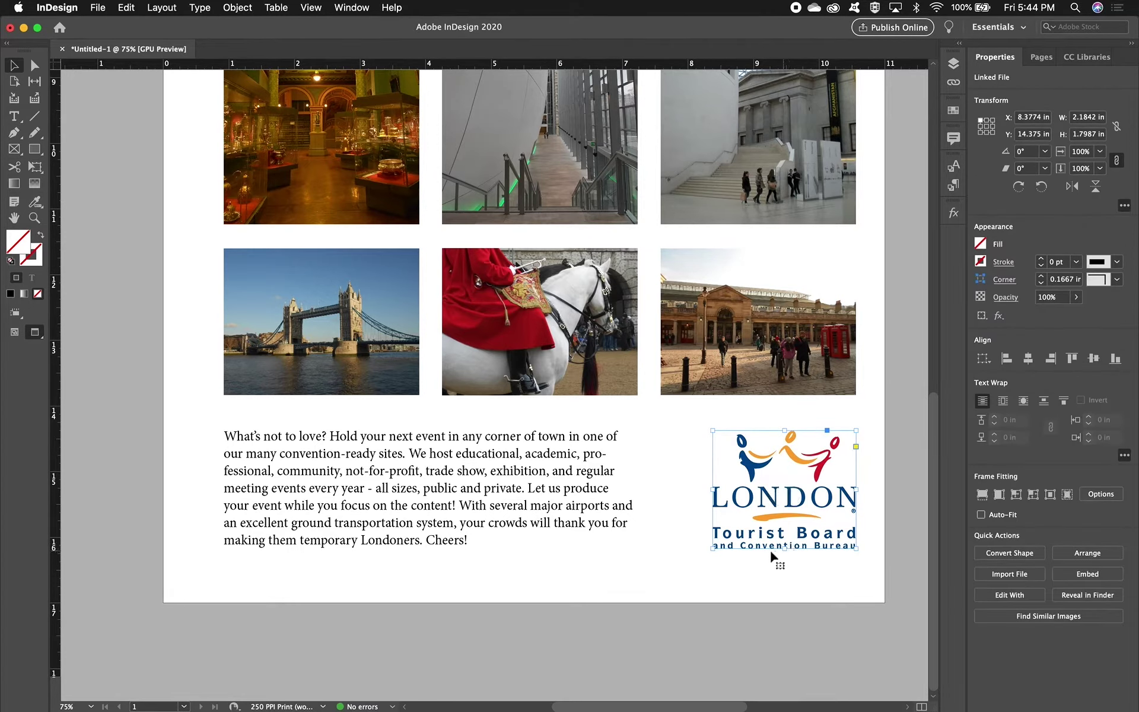
drag(713, 550, 715, 545)
shift+click(585, 509)
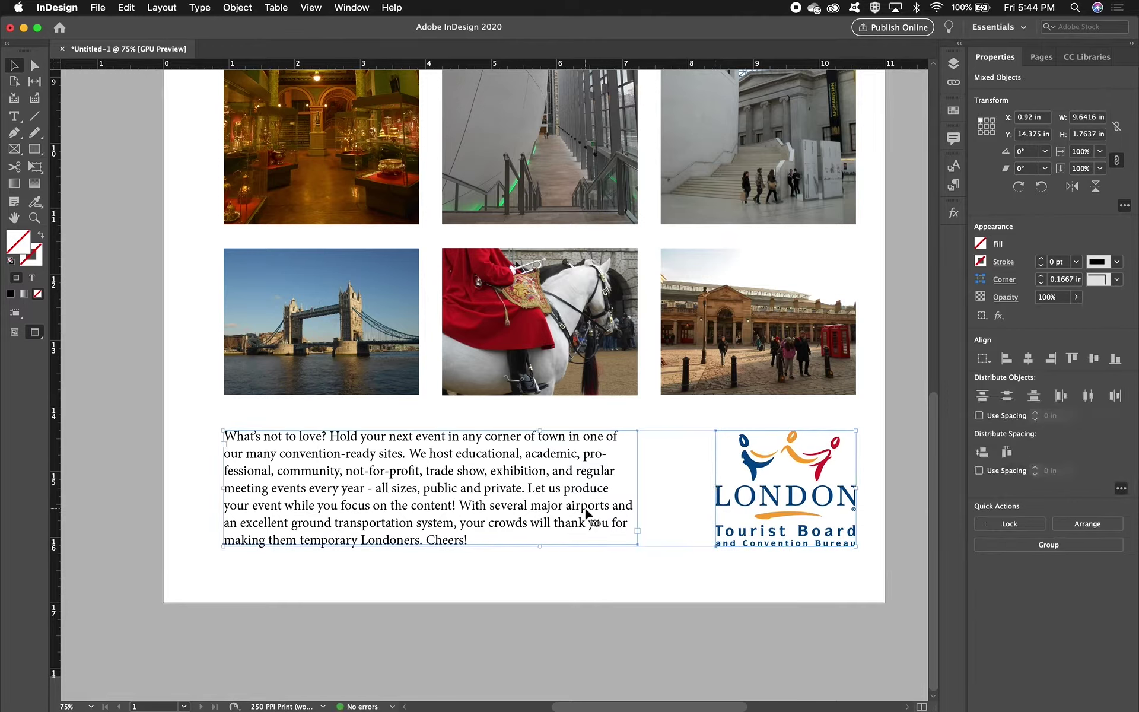
click(710, 557)
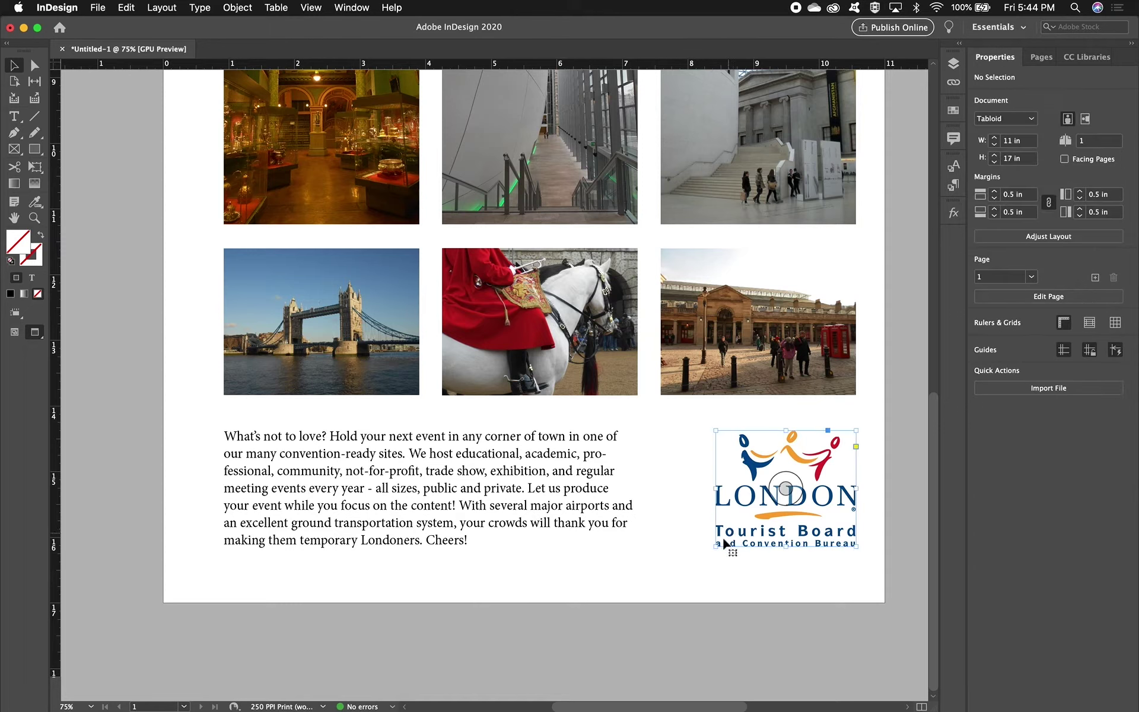
click(728, 543)
drag(714, 548, 718, 544)
Step: Align the bottom edges of the body text frame and the logo
click(653, 537)
click(629, 536)
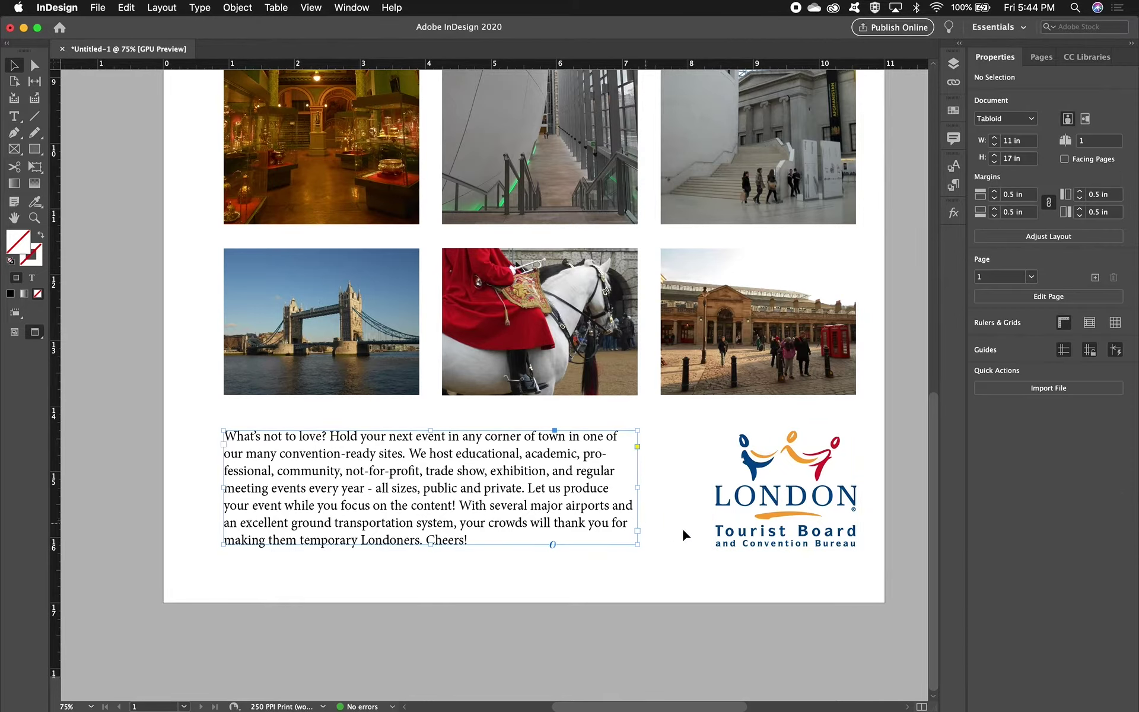
shift+click(757, 531)
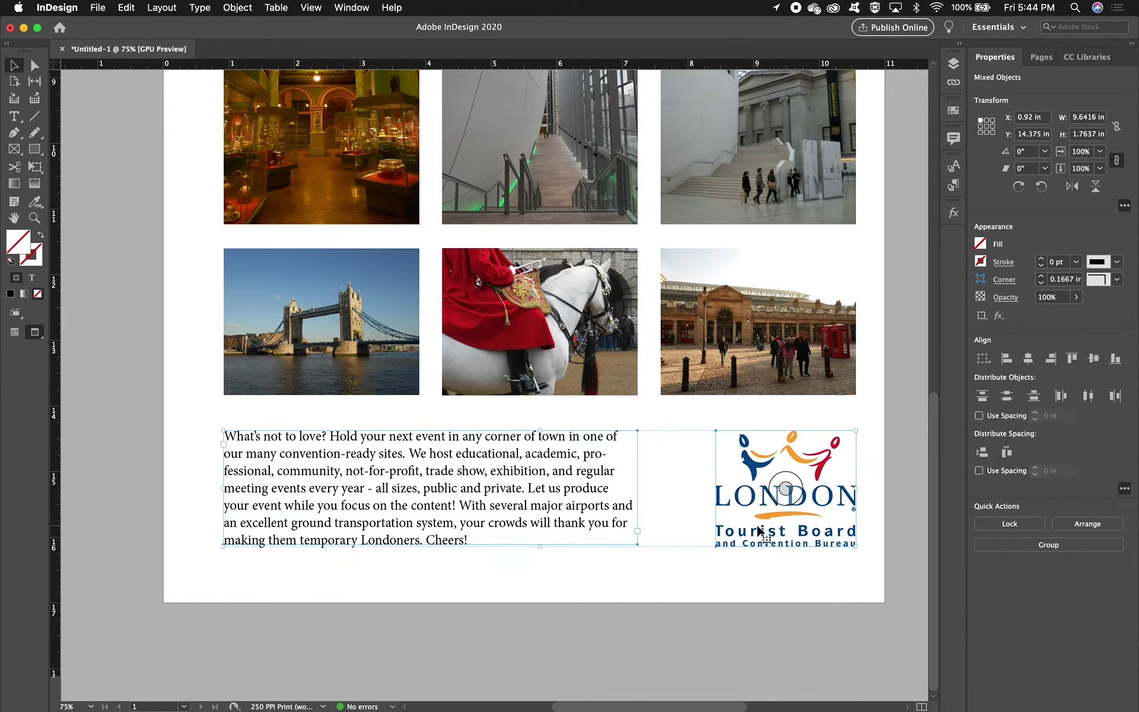
click(1116, 360)
click(884, 415)
Step: Trim the logo to 2.1065 × 1.7348 in, matching the text frame's height
click(738, 449)
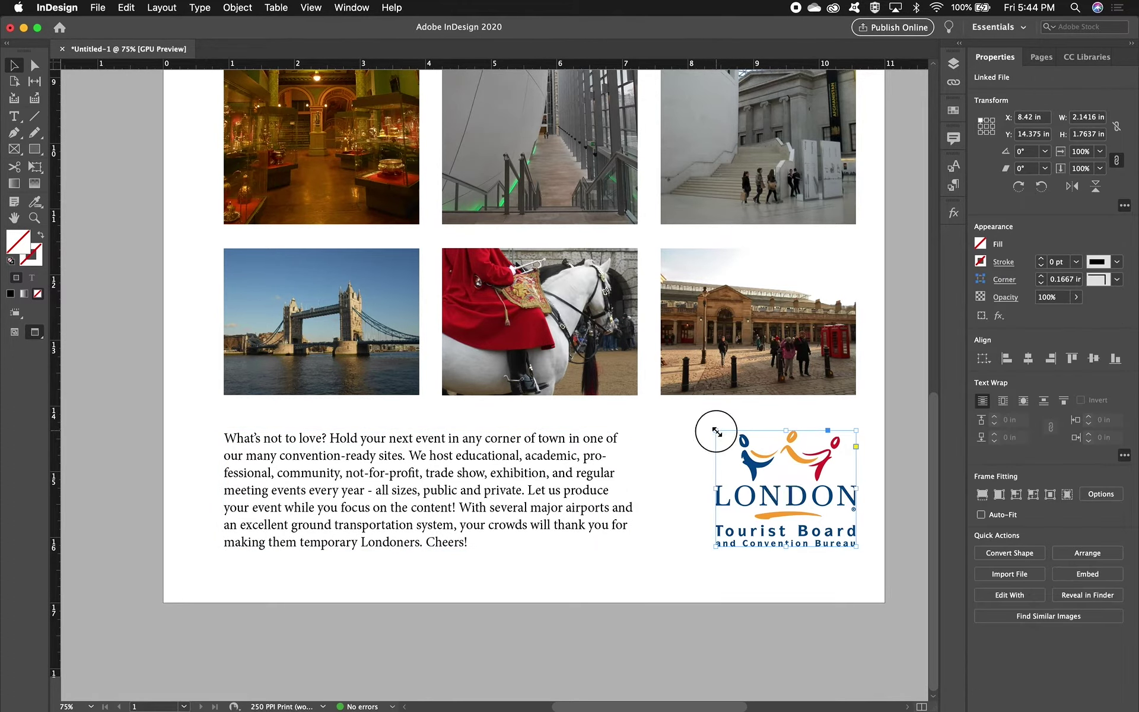
drag(717, 432, 719, 434)
click(695, 414)
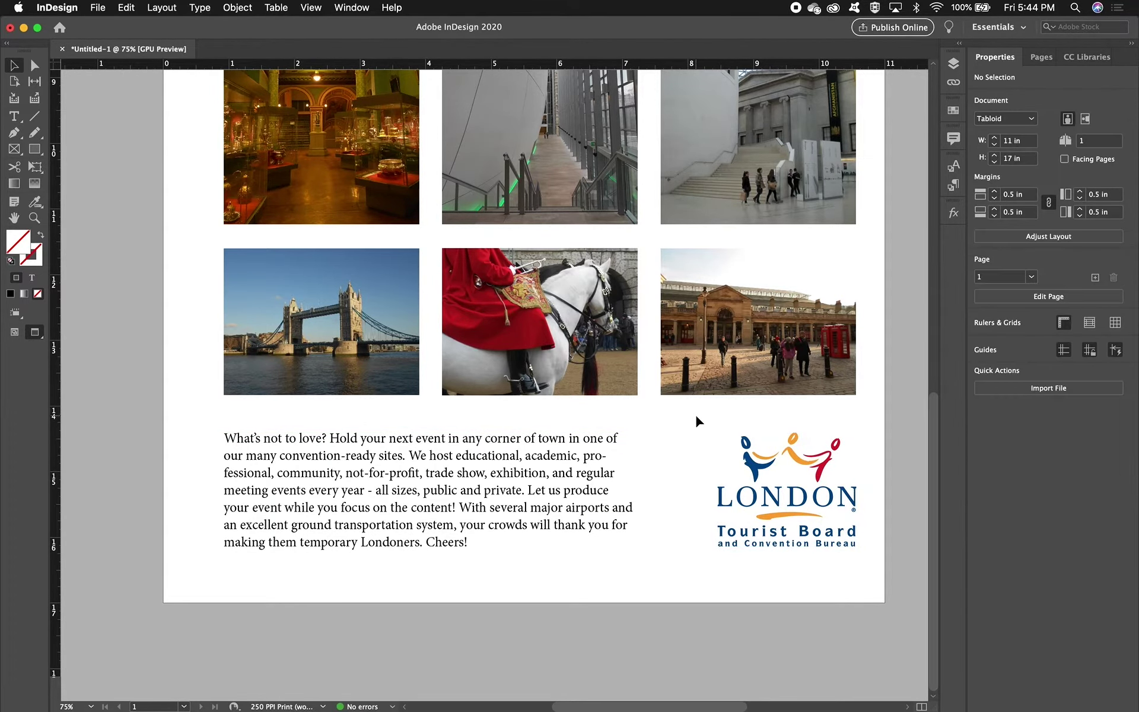
key(super+0)
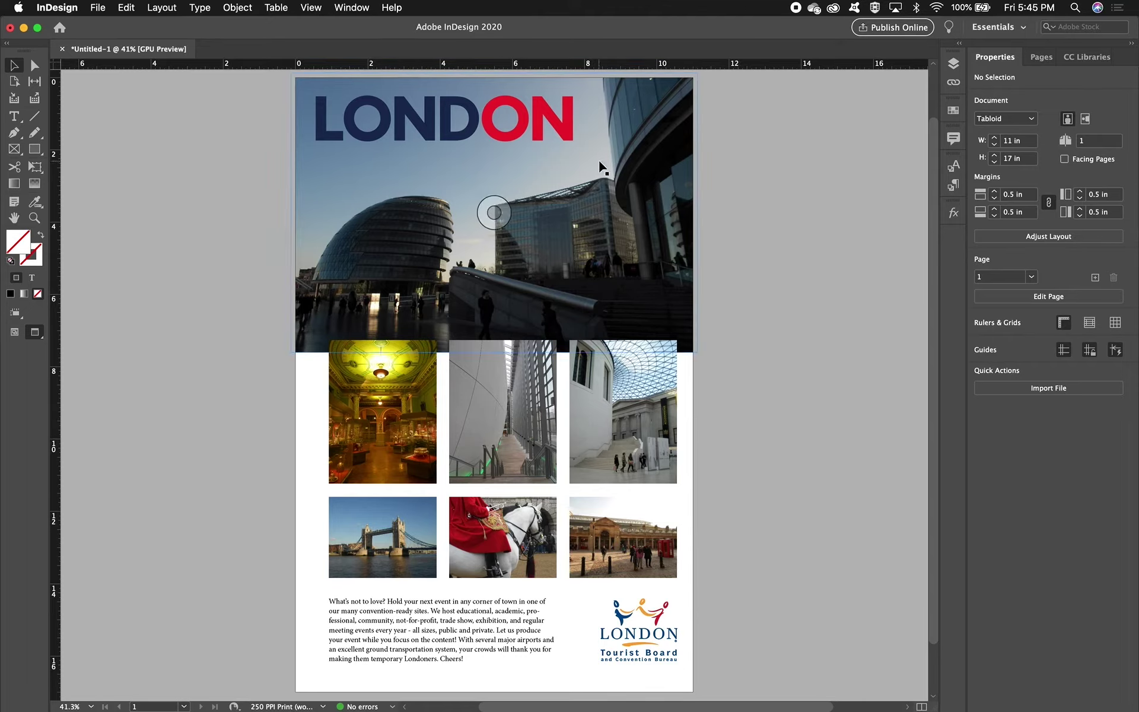
key(super+Tab)
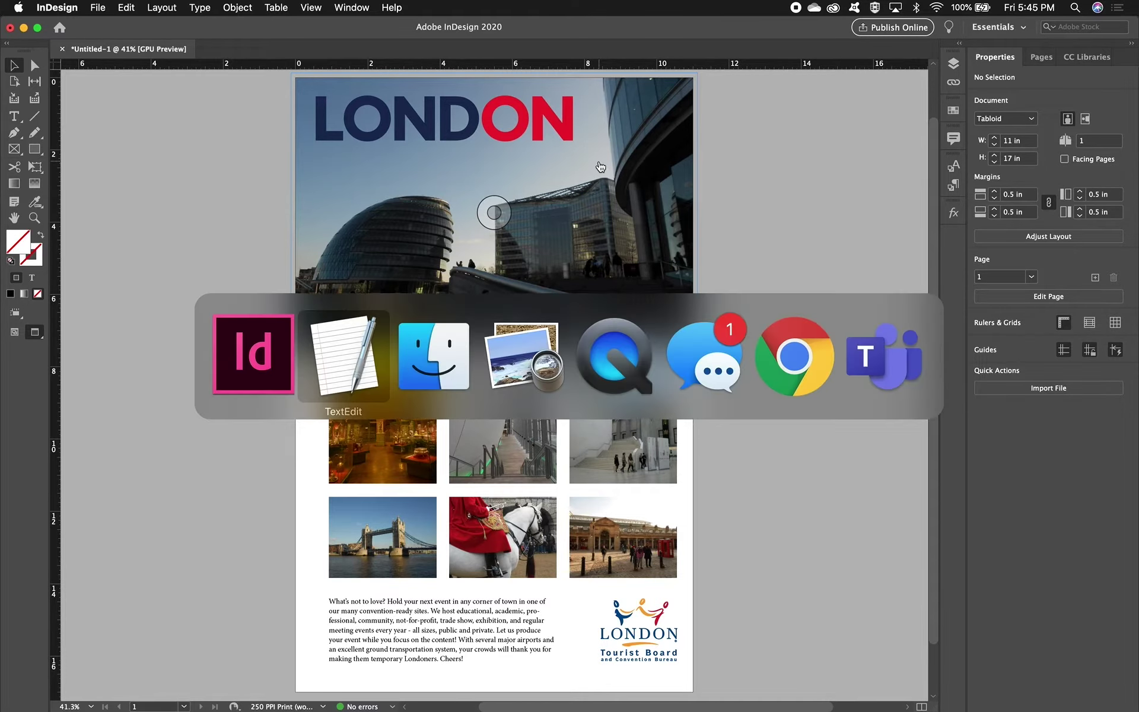
key(super+Tab)
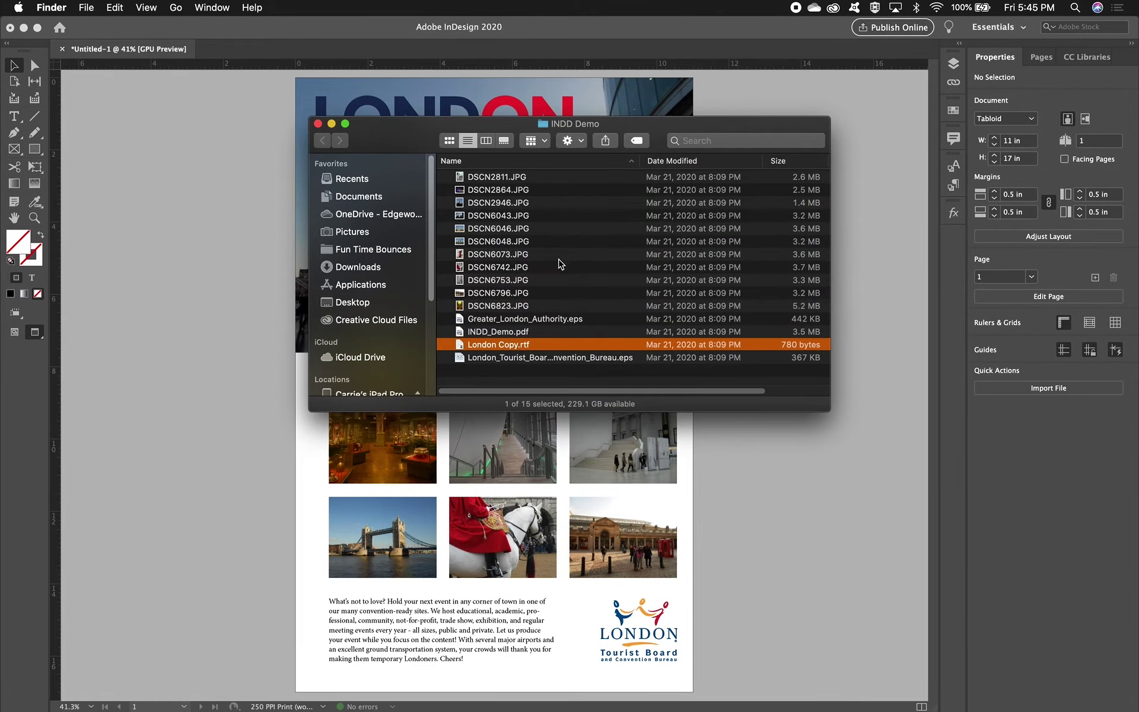
click(531, 335)
key(space)
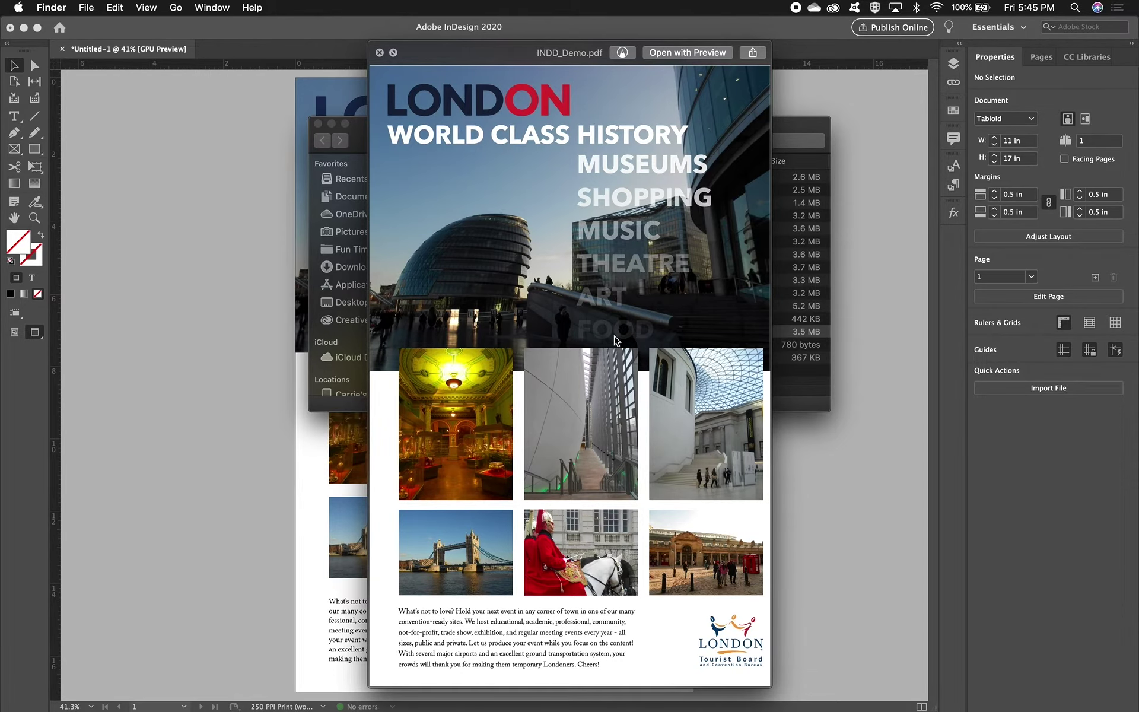
key(space)
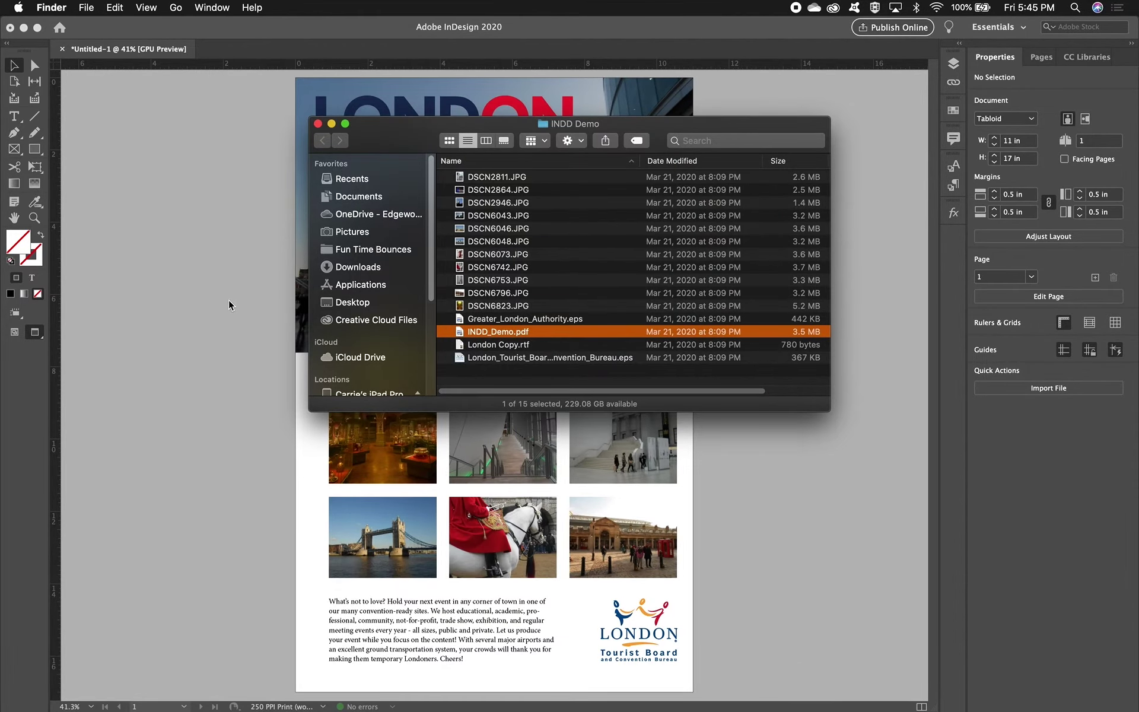
click(229, 303)
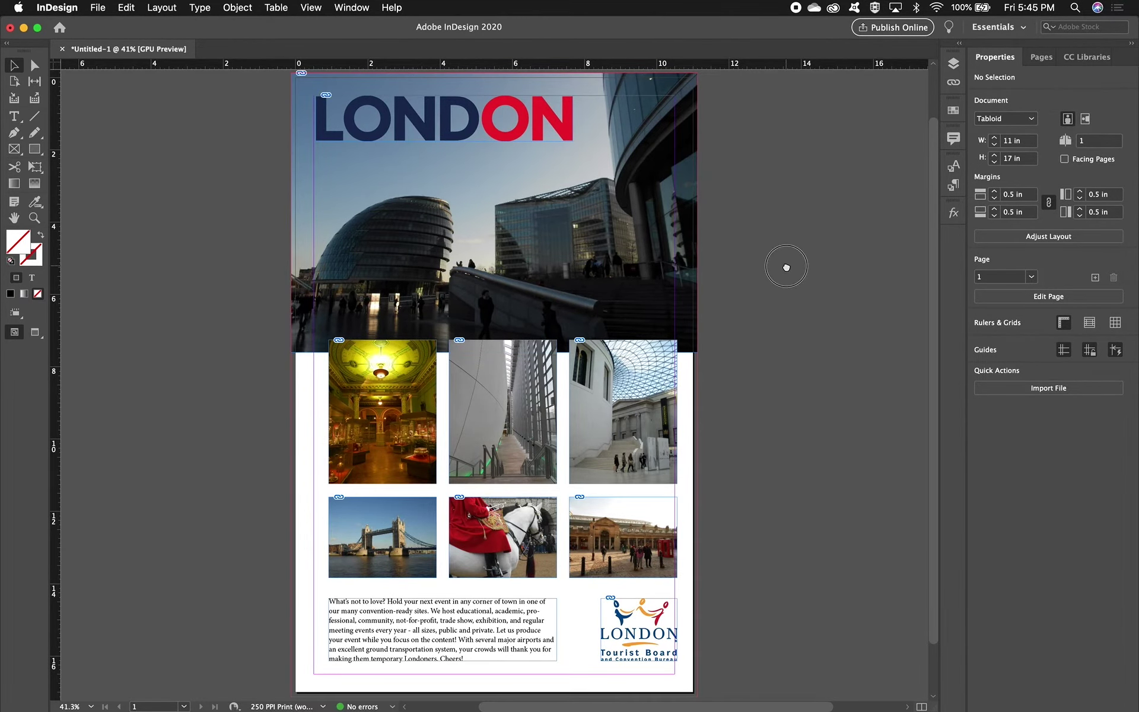
Step: Place INDD_Demo.pdf as a 7.7 in wide reference copy on the pasteboard right of the page
drag(787, 264, 538, 290)
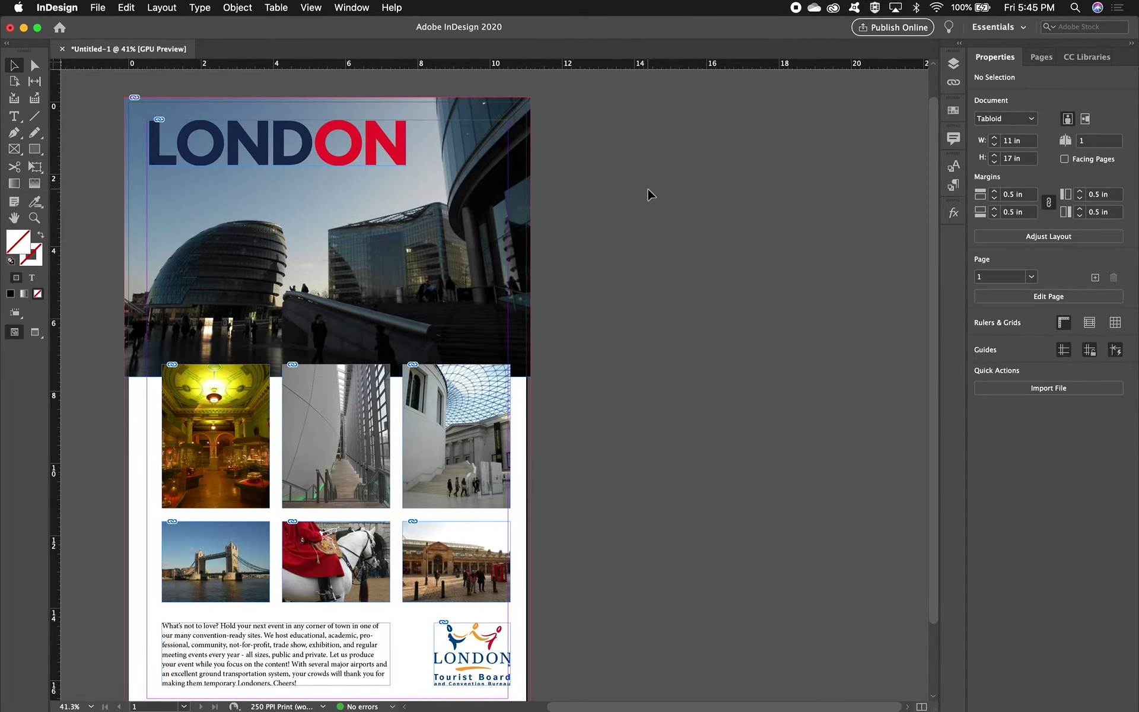
key(super+d)
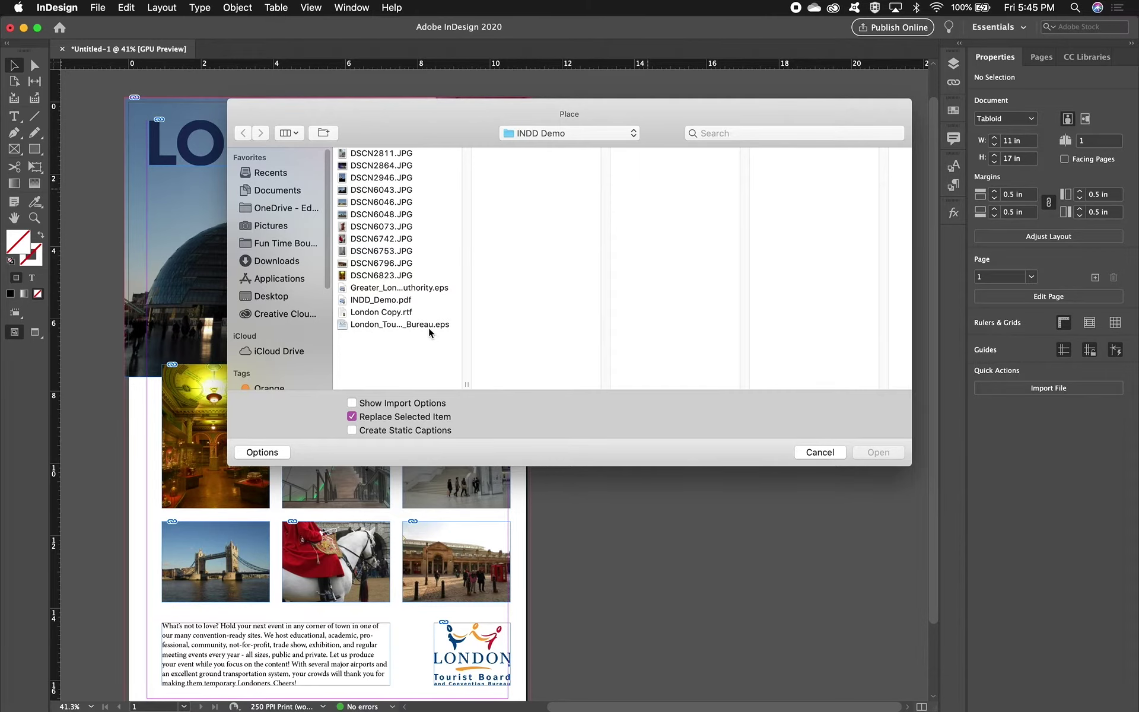
click(409, 300)
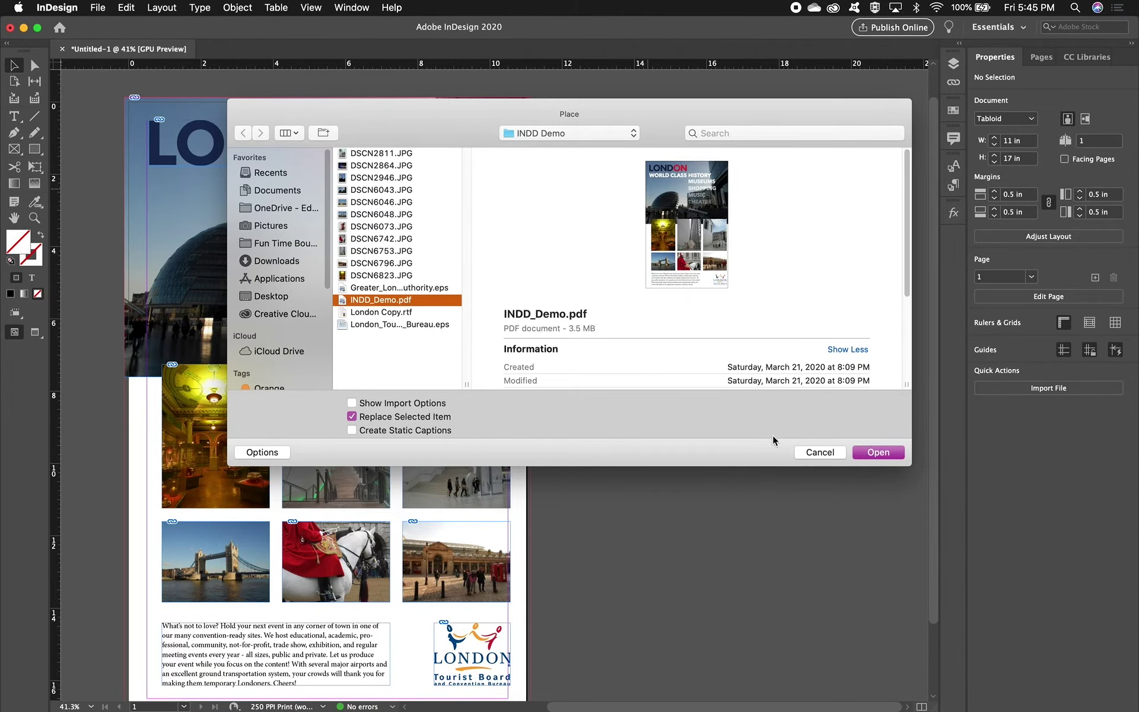
click(876, 453)
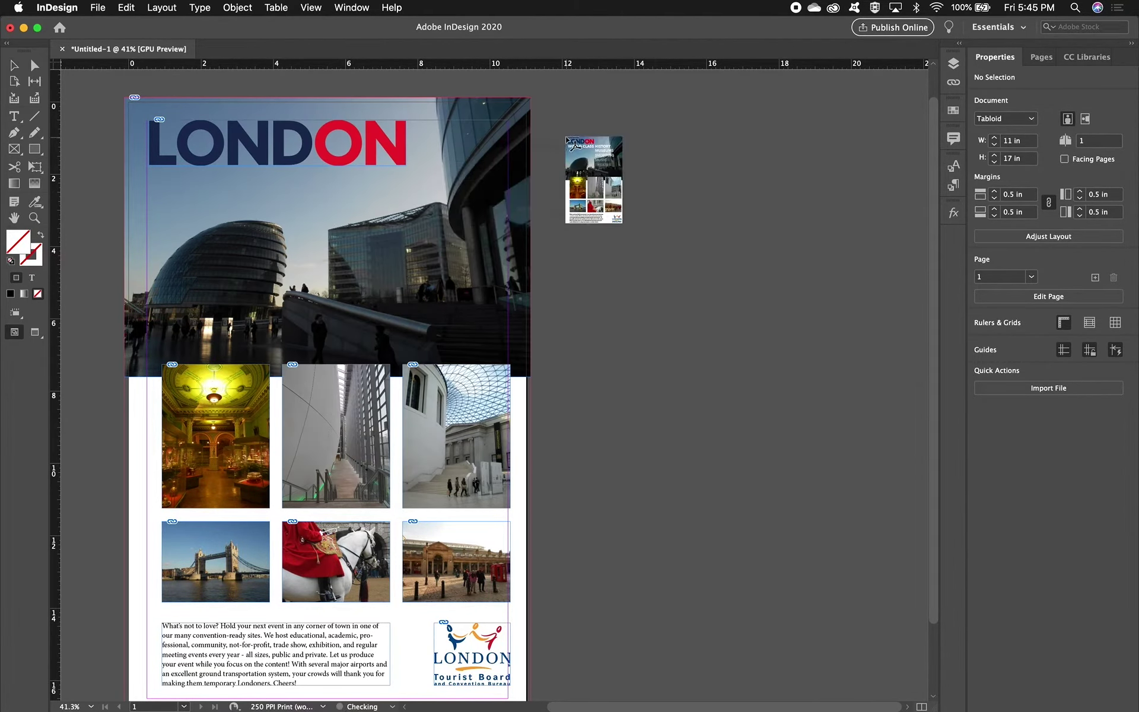
drag(558, 108, 947, 534)
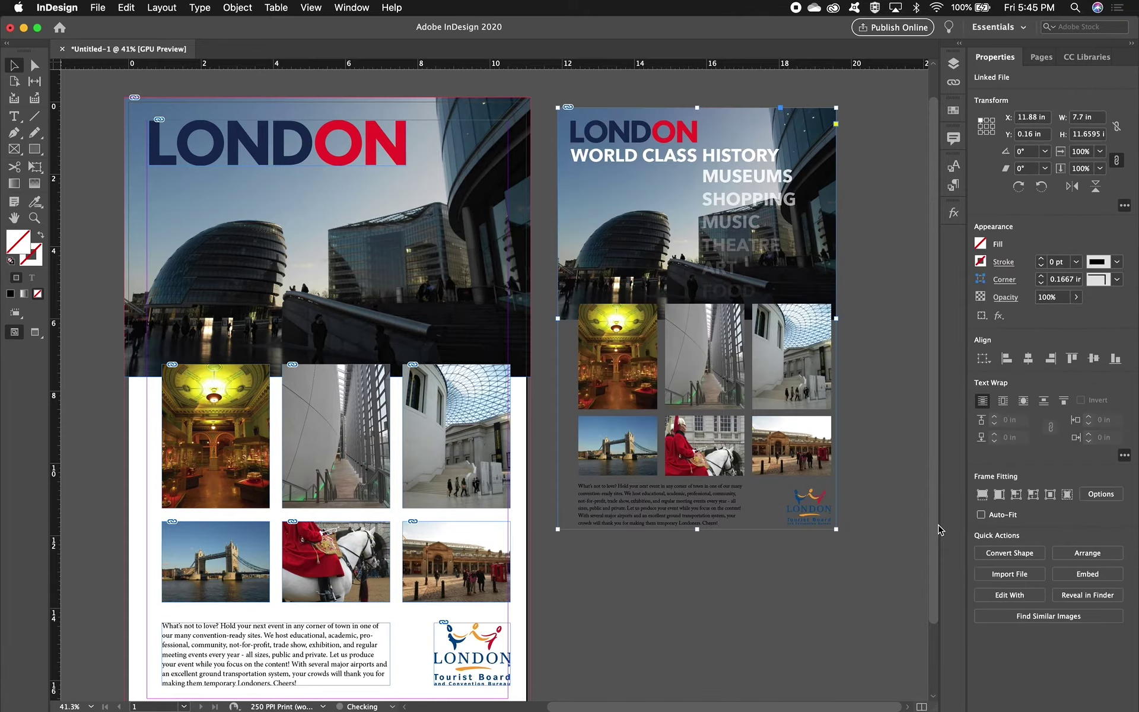
drag(468, 271, 526, 276)
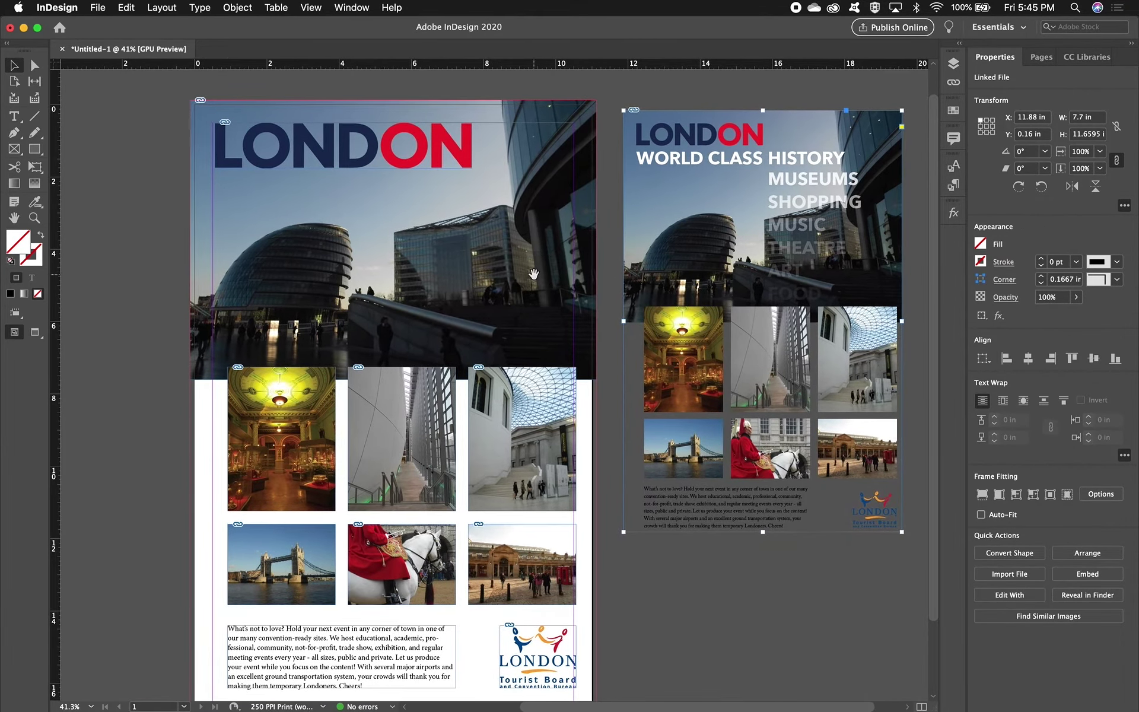
click(12, 116)
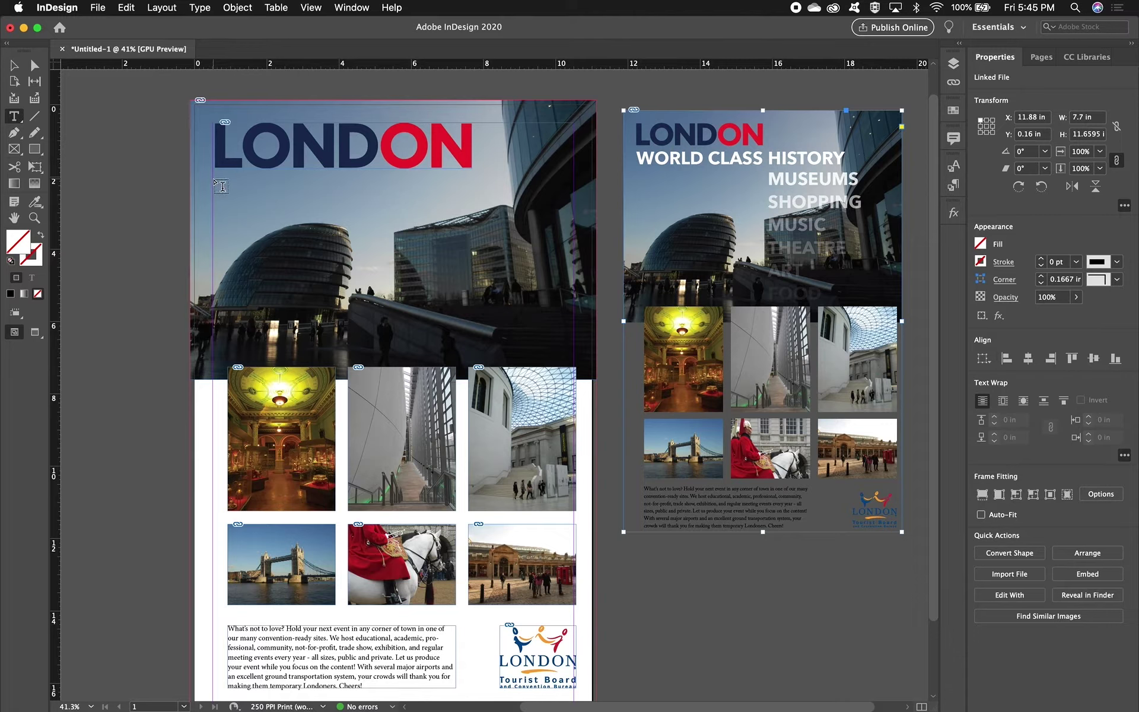
Step: Draw a text frame below LONDON in the header, type WORLD CLASS and select it
drag(214, 180, 437, 224)
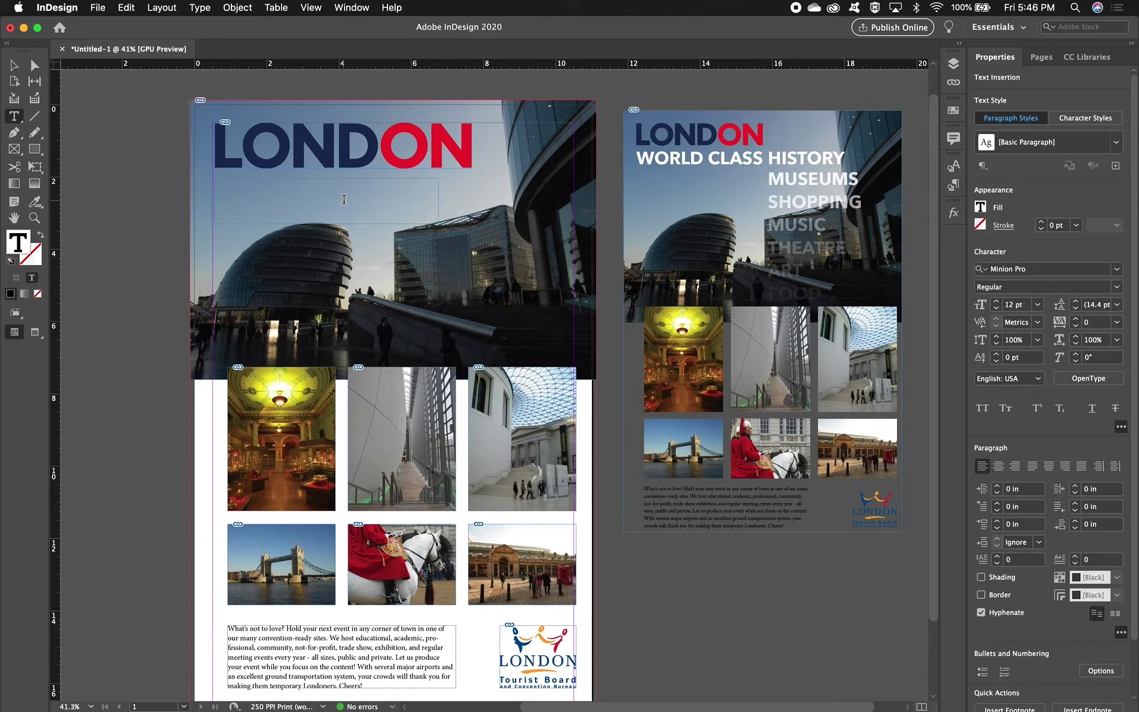
text(w)
key(super+a)
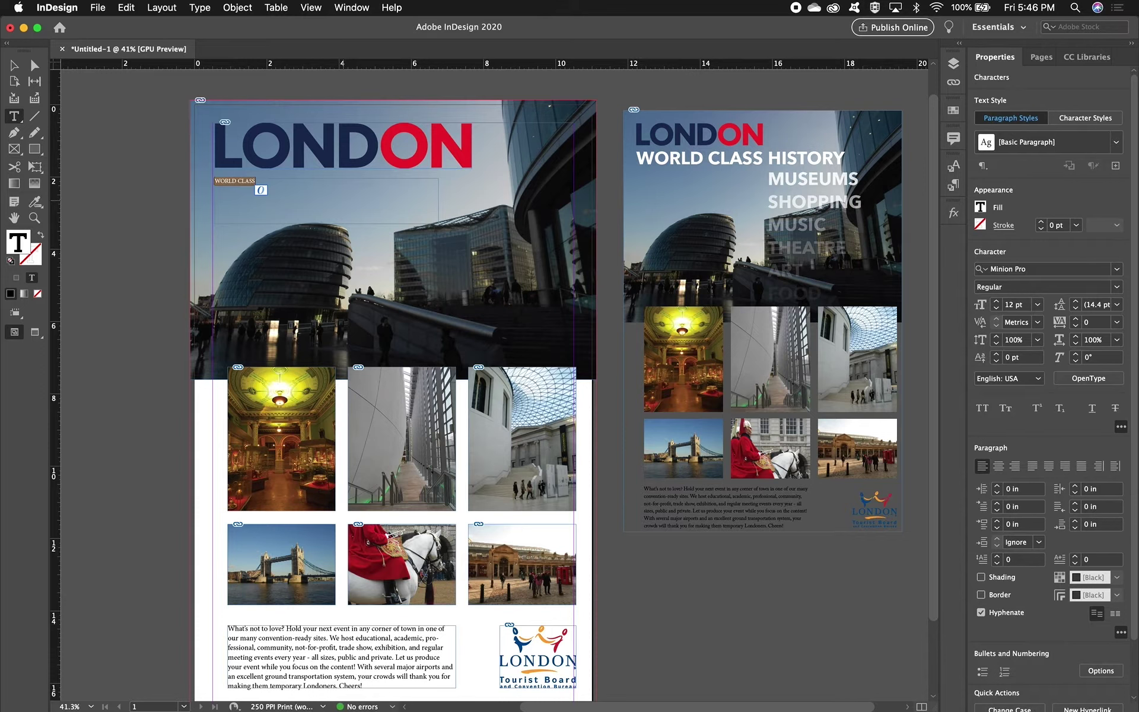
click(125, 8)
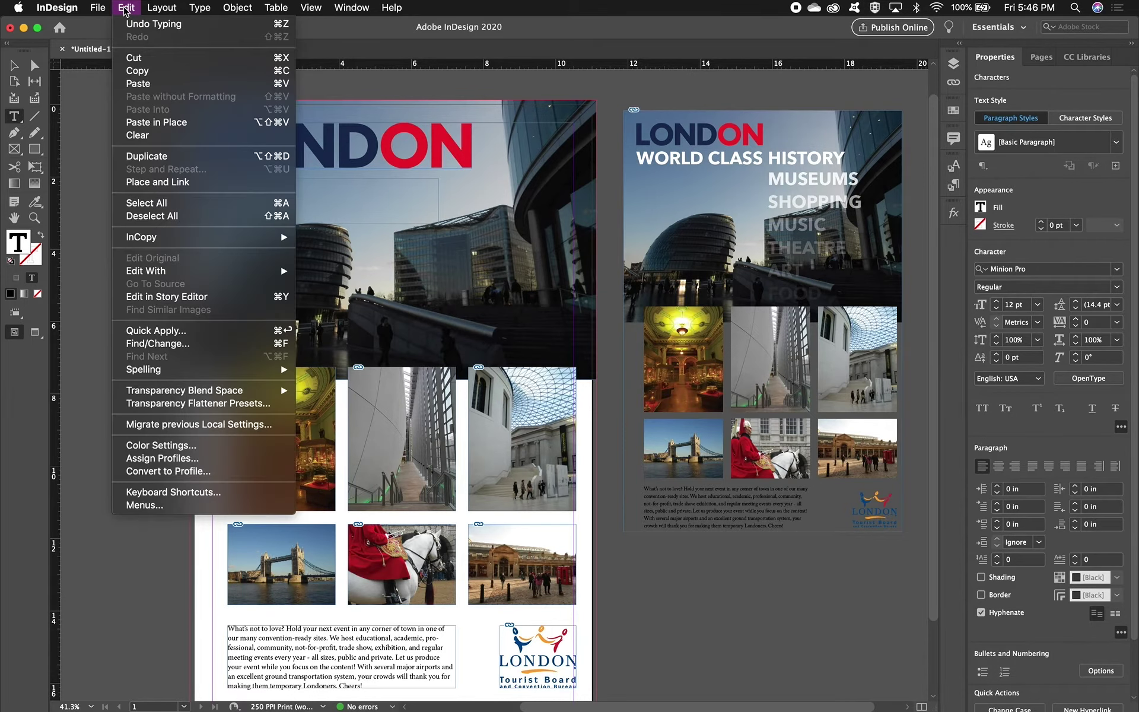
click(148, 203)
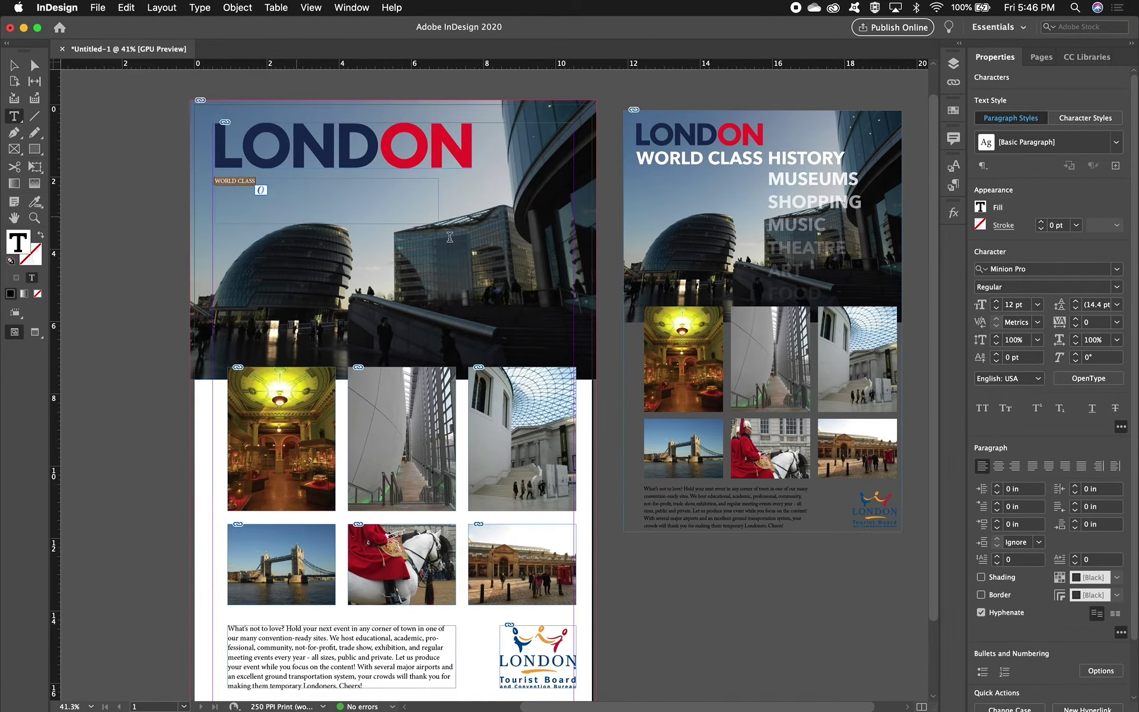
Step: Set WORLD CLASS in Avenir Black at 60 pt
click(1041, 269)
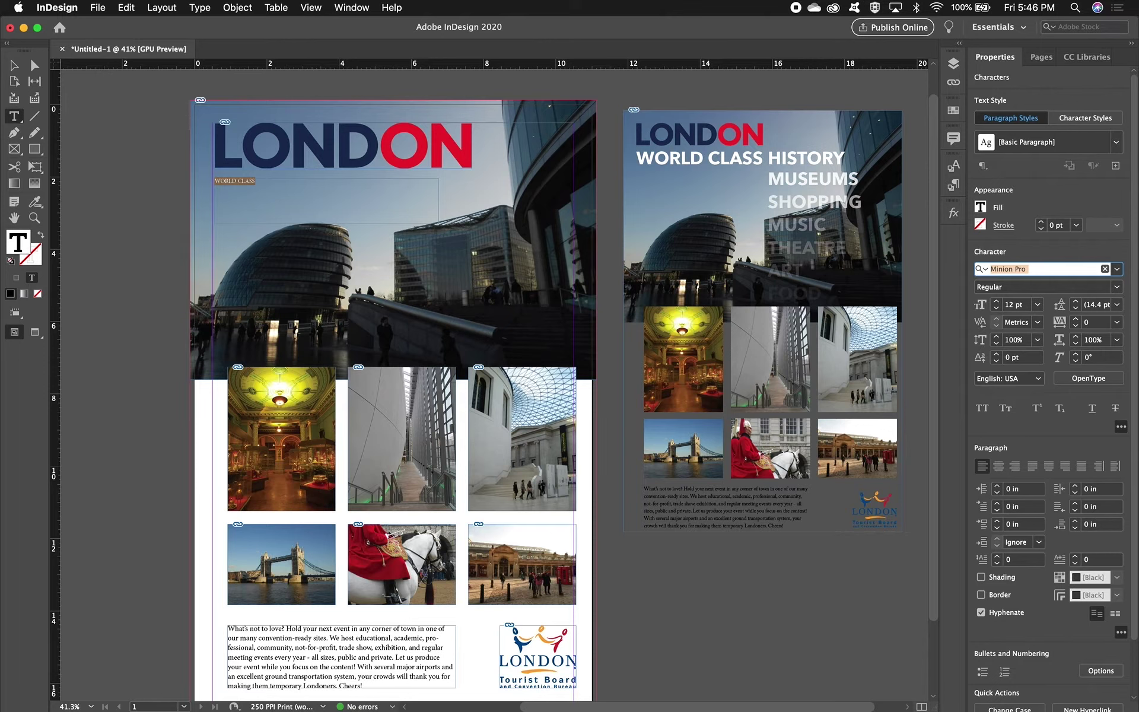
text(AVENIR)
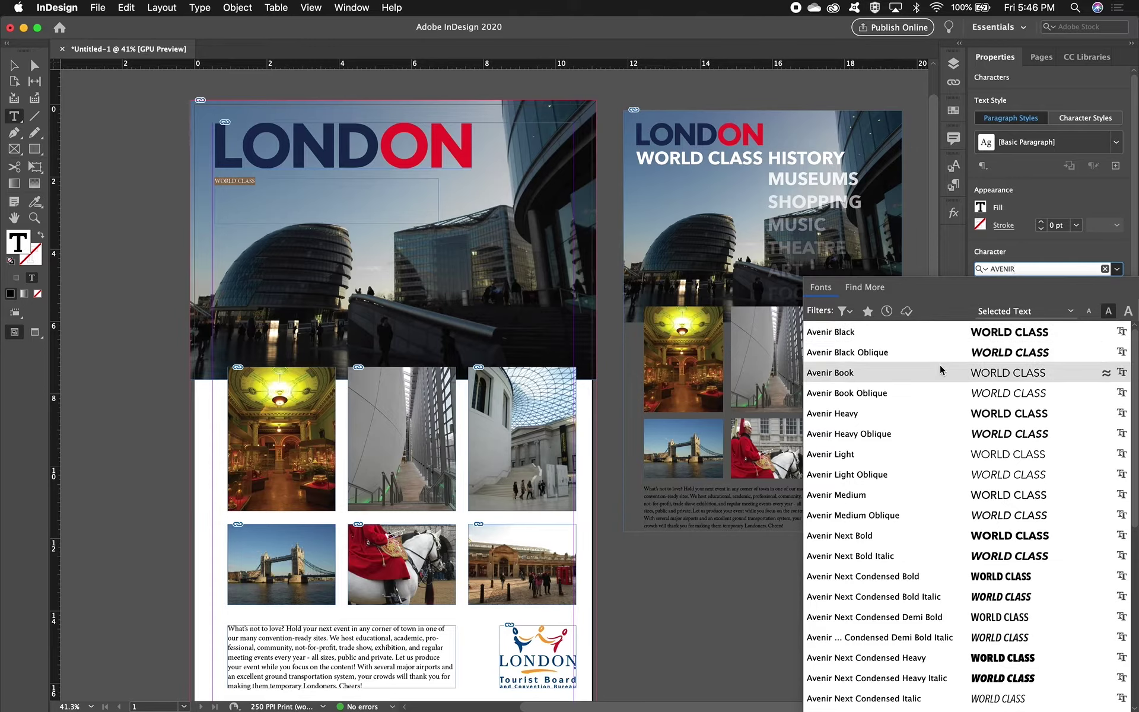
click(941, 332)
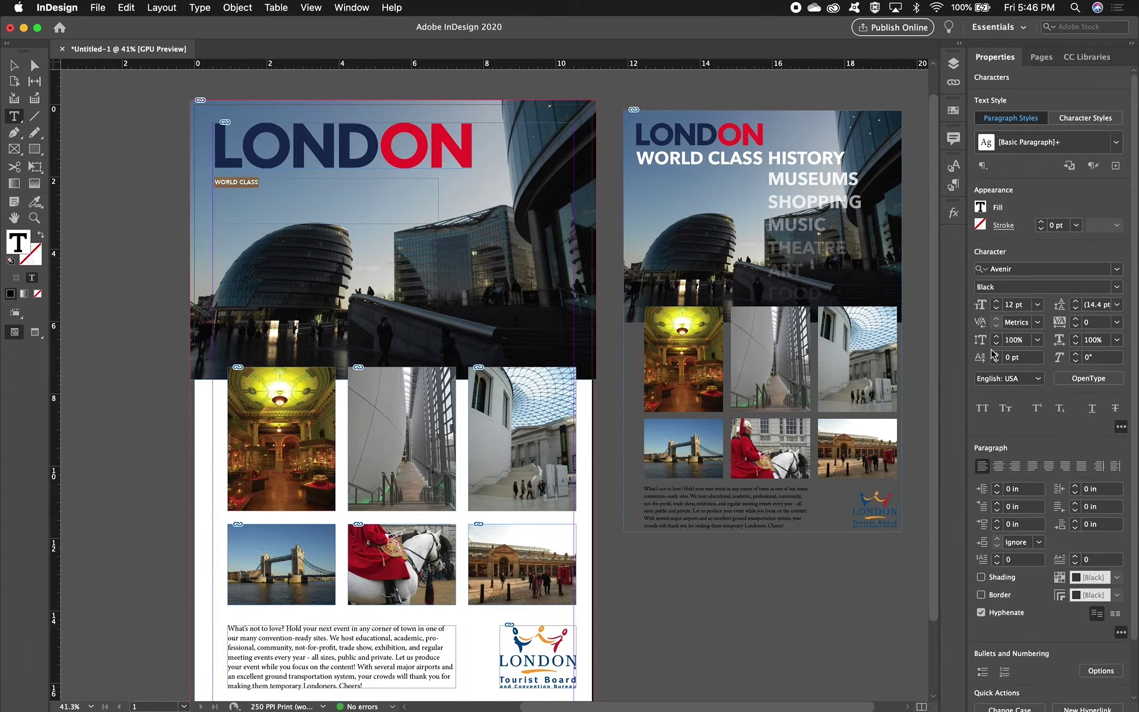
click(997, 302)
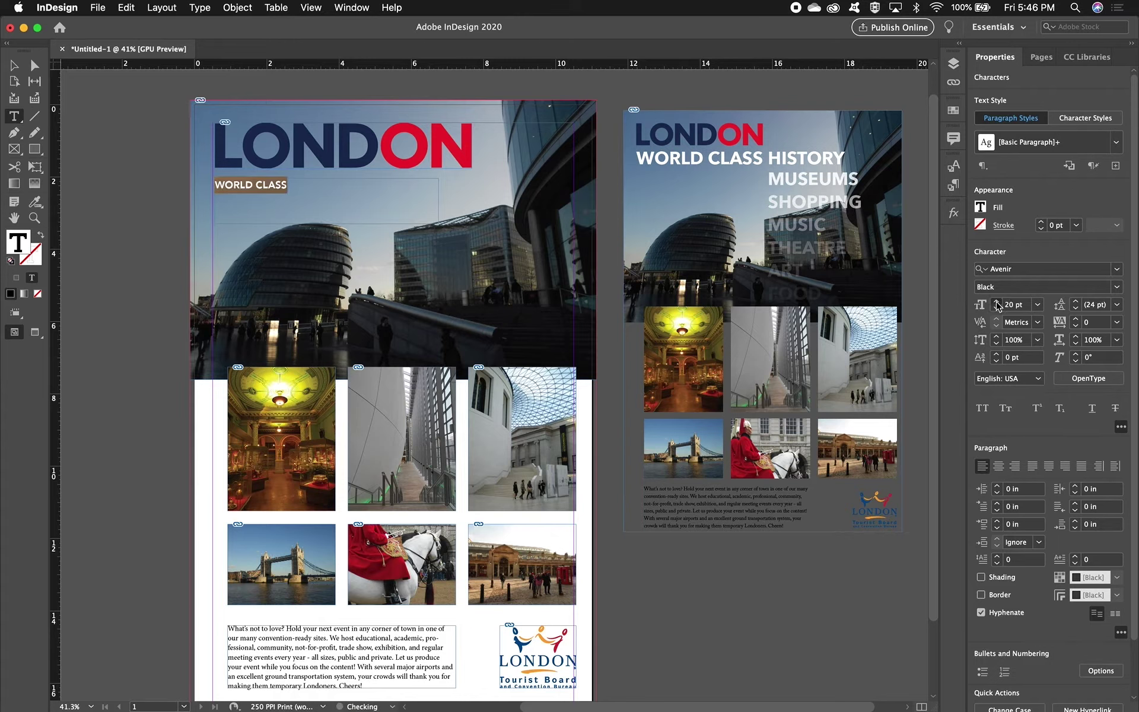
click(997, 301)
click(997, 301)
click(997, 302)
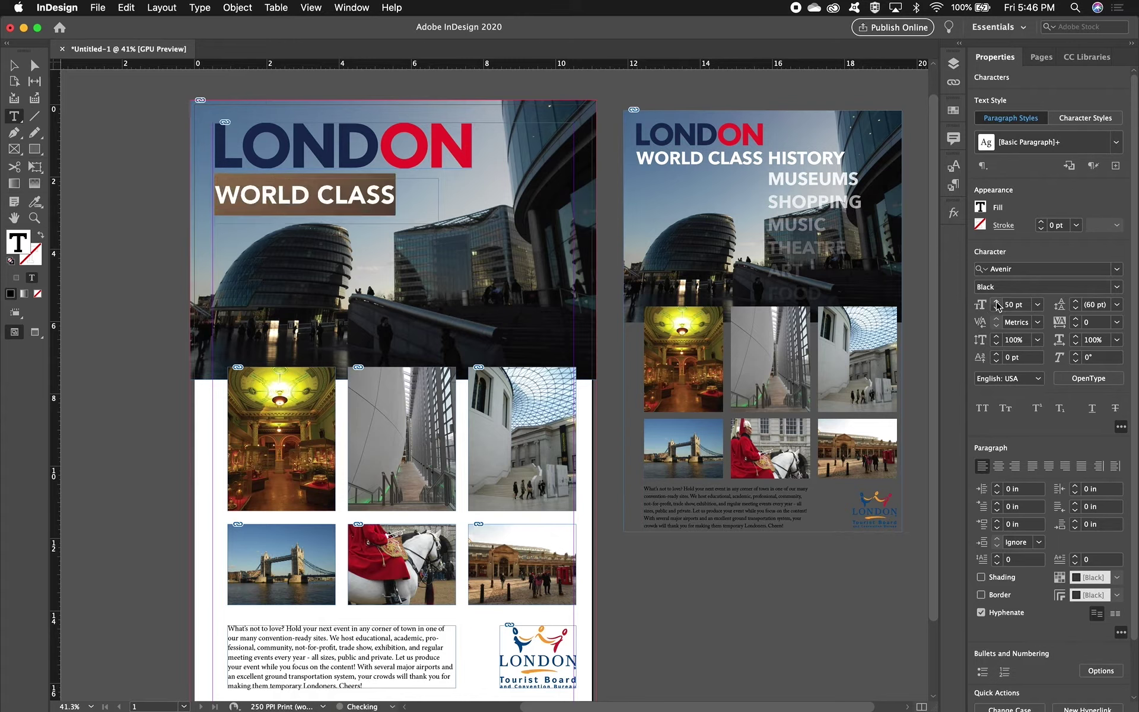
click(997, 302)
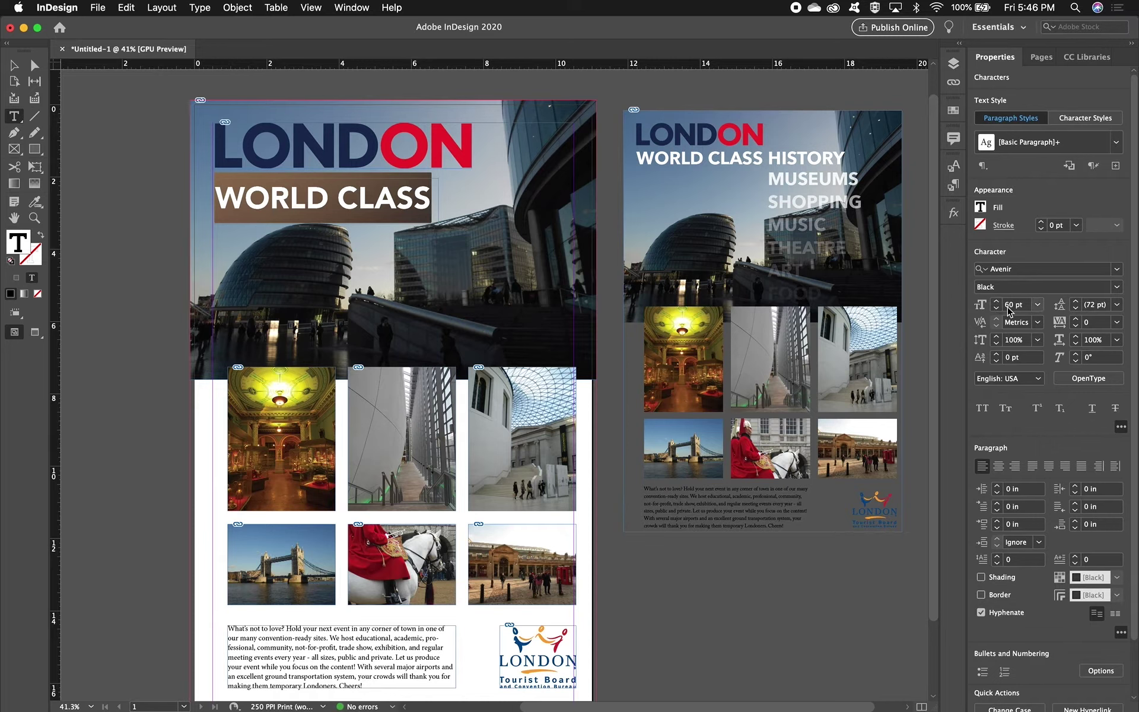
Step: Colour the WORLD CLASS text Paper white and deselect the frame
click(981, 207)
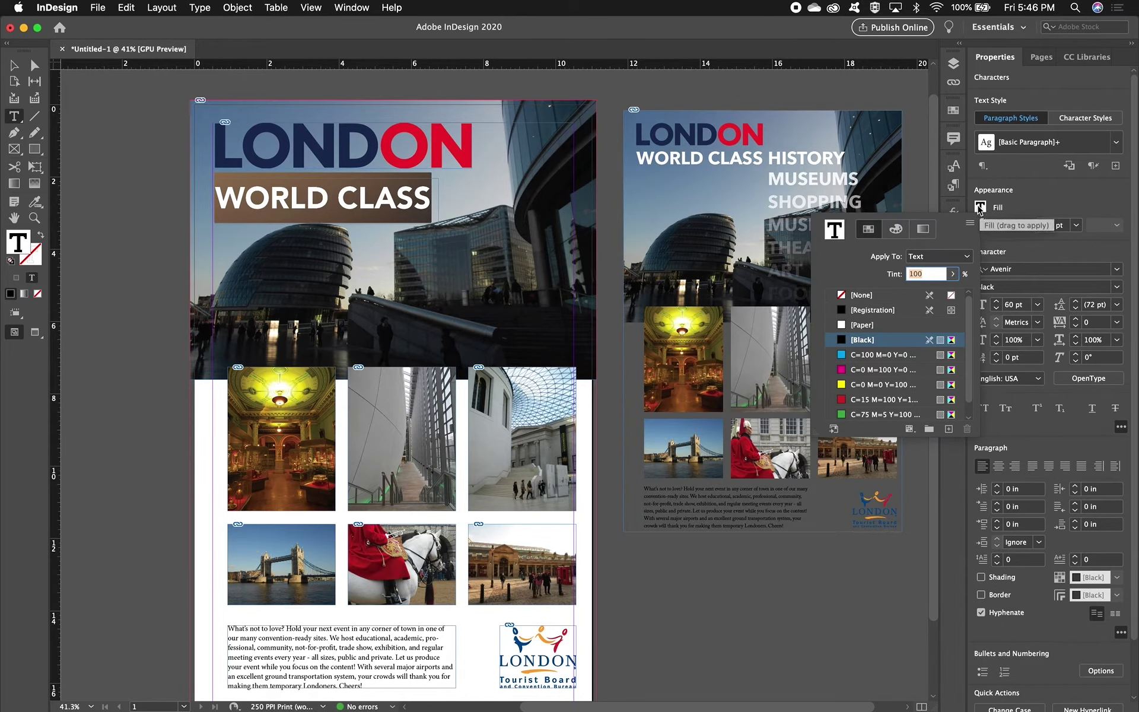
click(863, 325)
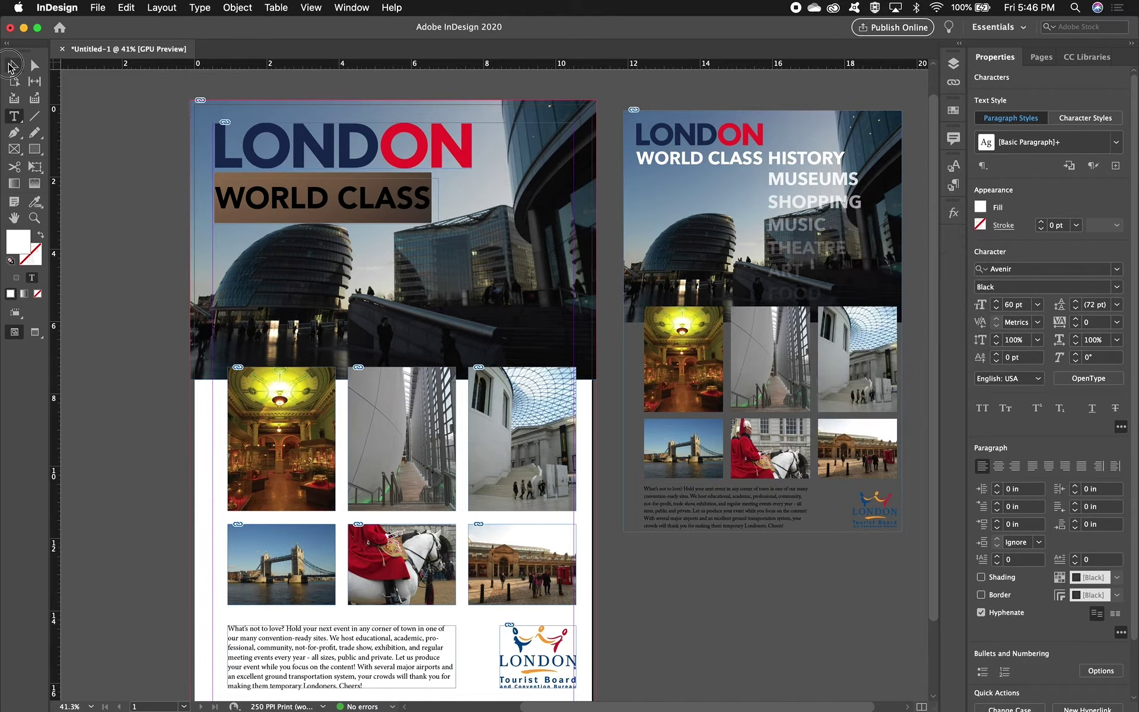
key(Escape)
click(123, 164)
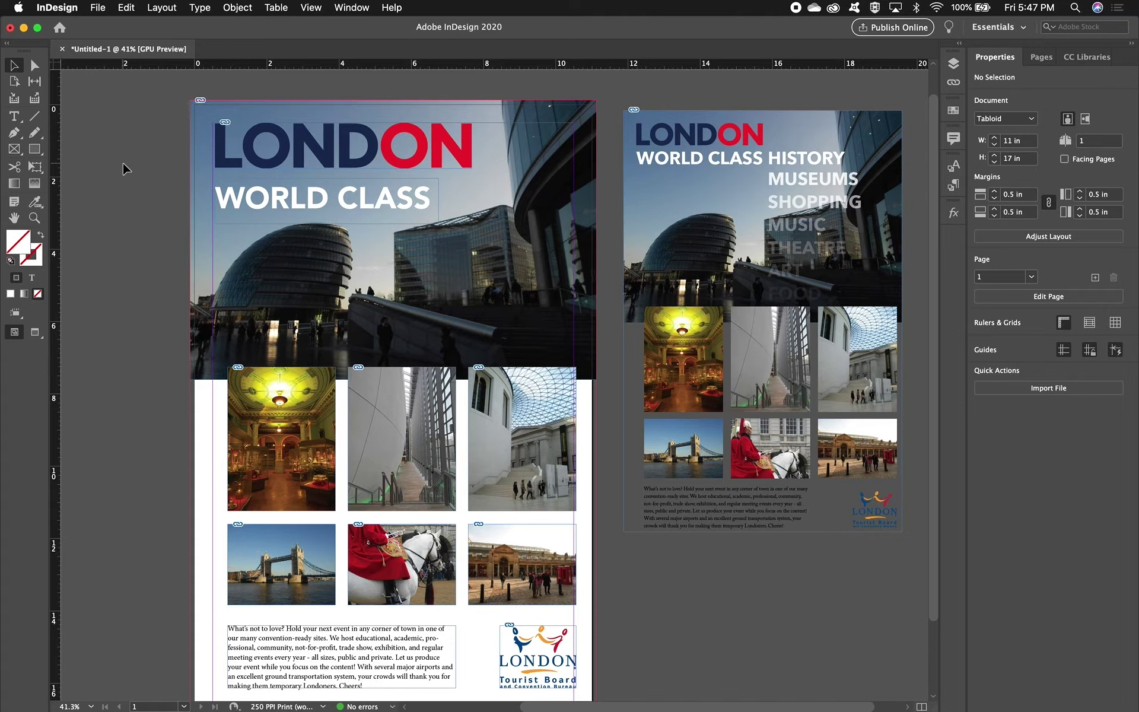
Step: Shorten the WORLD CLASS frame to fit its text and keep it at the left margin
click(333, 204)
drag(327, 225, 327, 213)
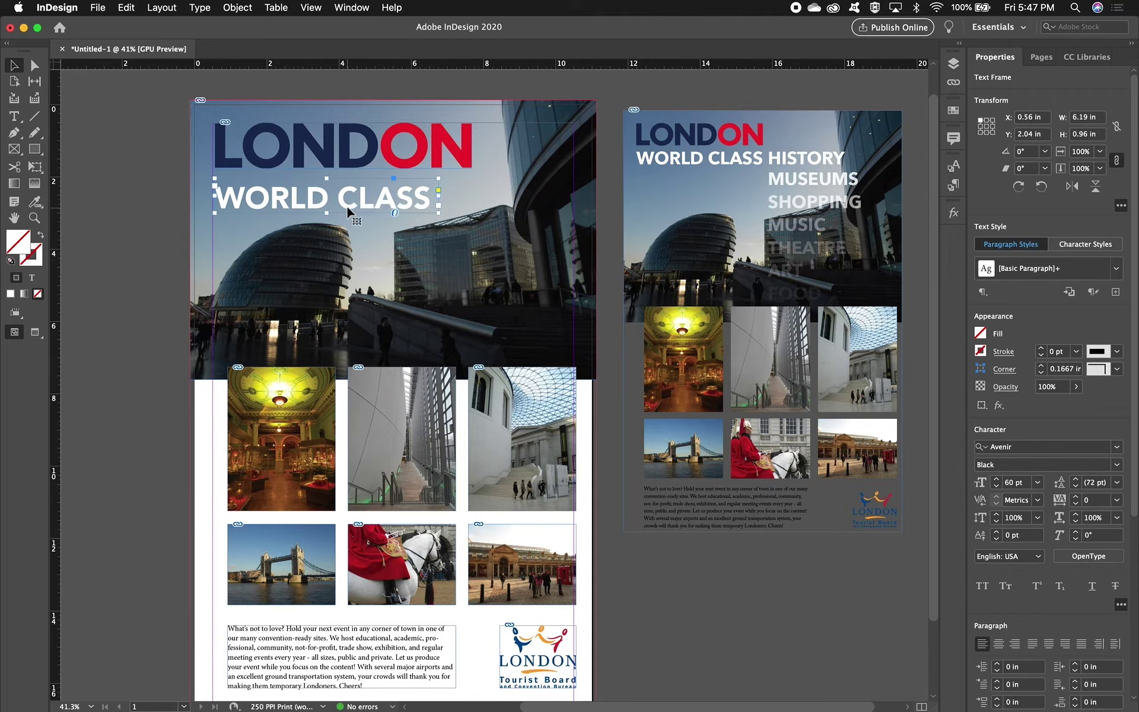
drag(347, 204, 467, 206)
double_click(390, 206)
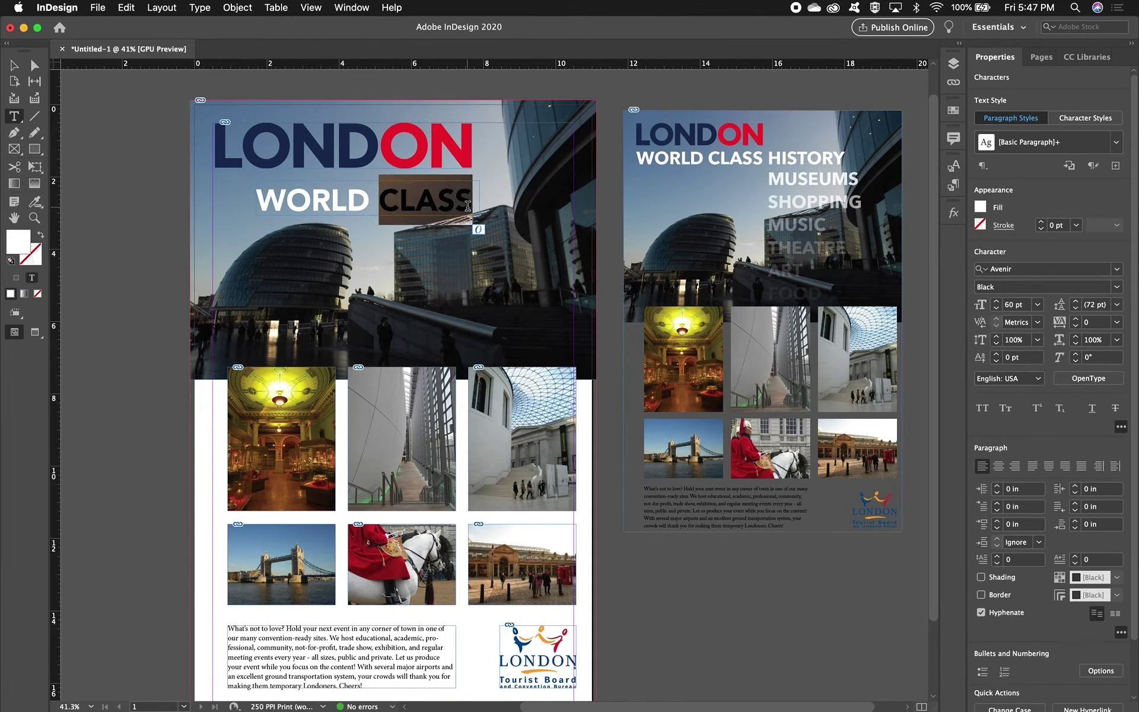
click(14, 66)
drag(367, 199, 326, 197)
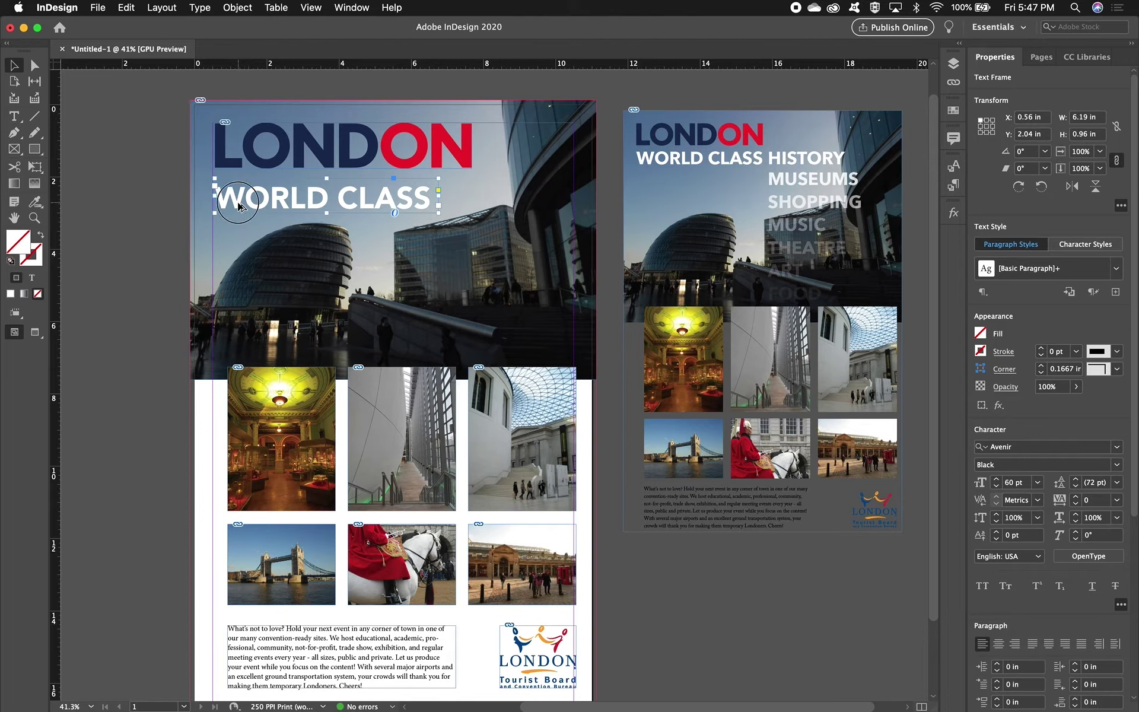
Step: Duplicate WORLD CLASS to its right, retype it as HISTORY, and nudge it slightly right
drag(238, 206, 464, 211)
double_click(490, 212)
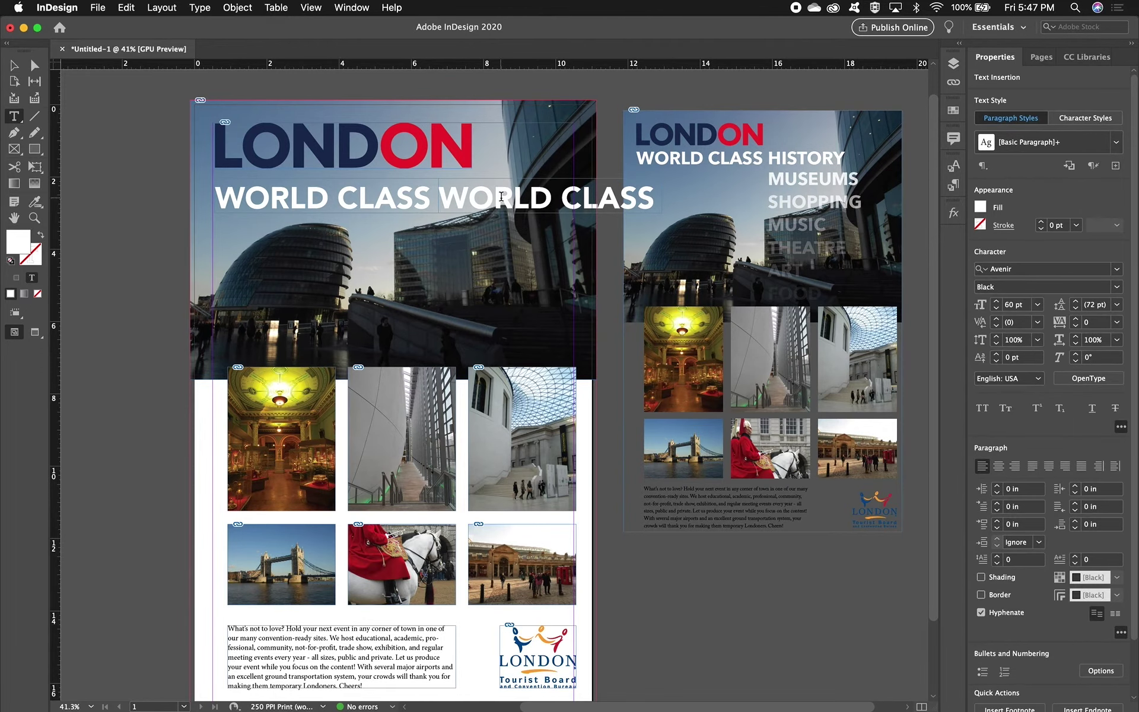
key(super+a)
text(HISTORY)
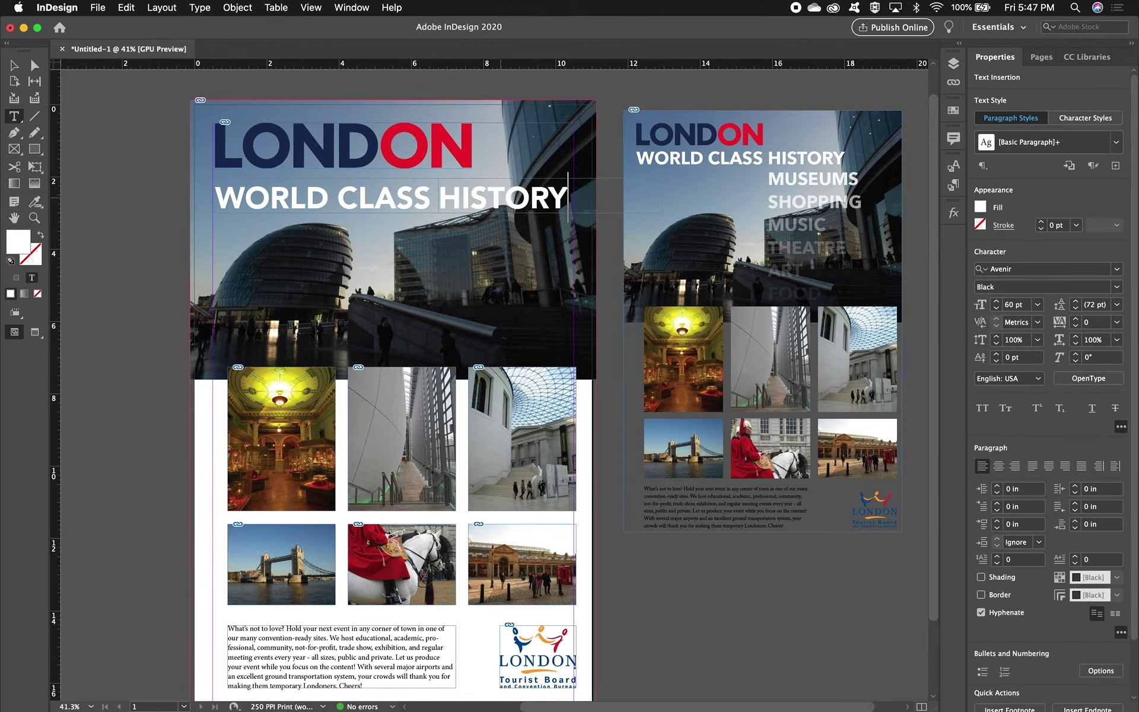
click(14, 66)
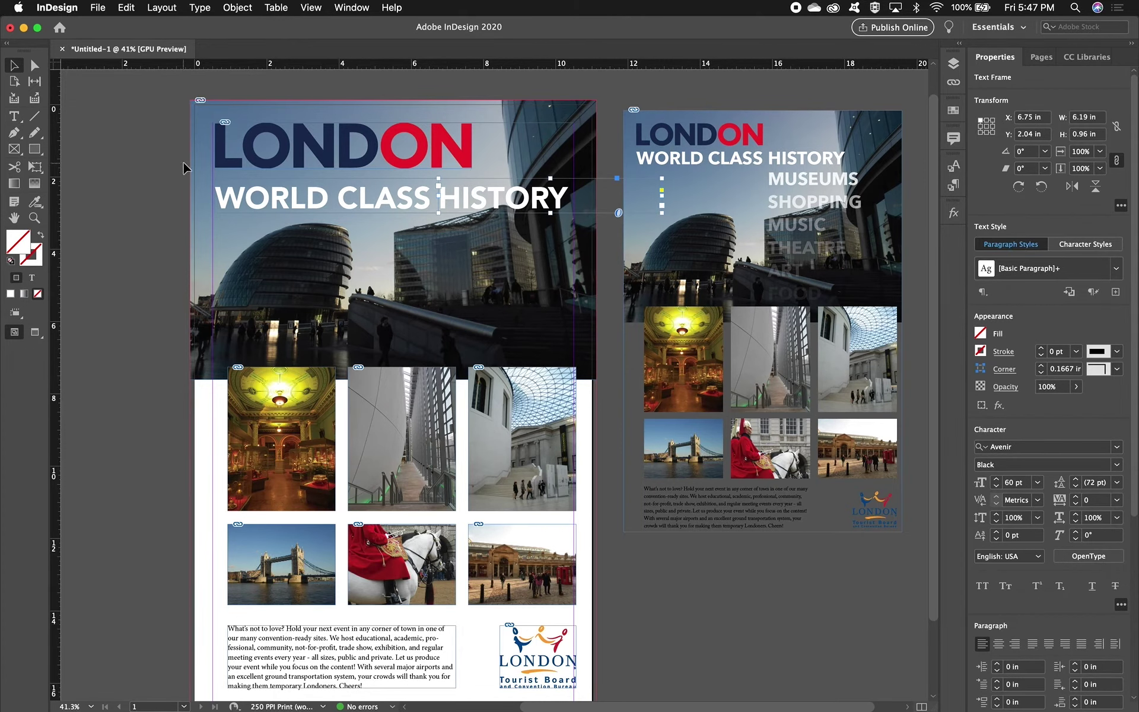
key(w)
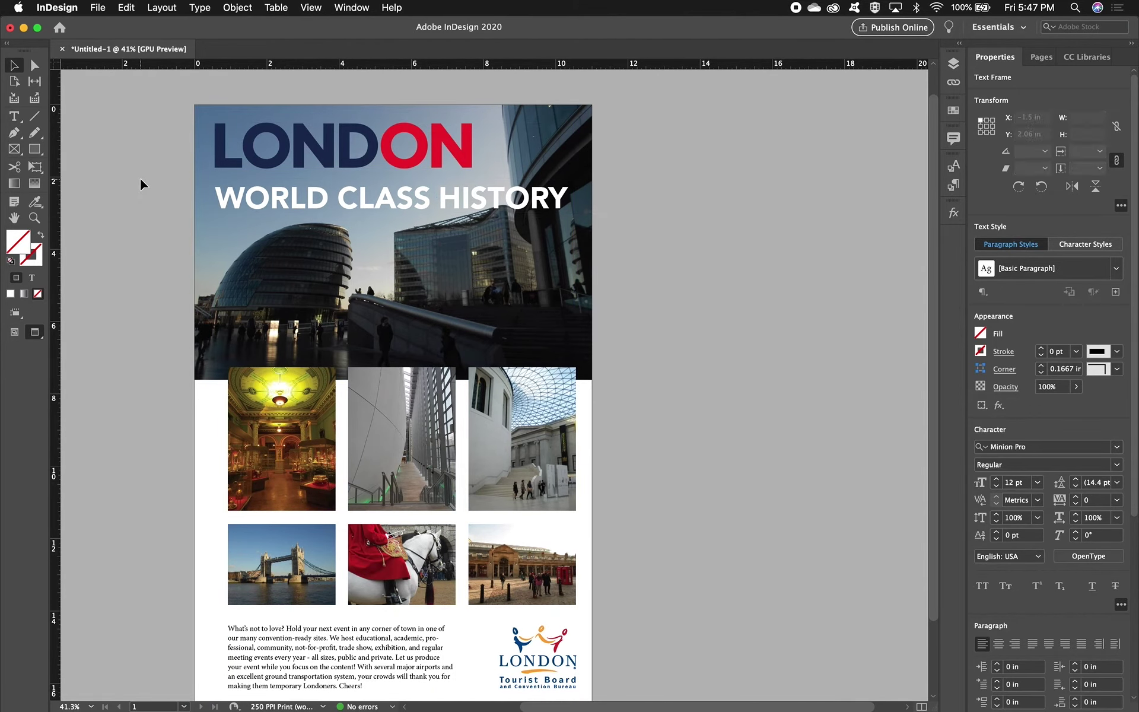
click(140, 176)
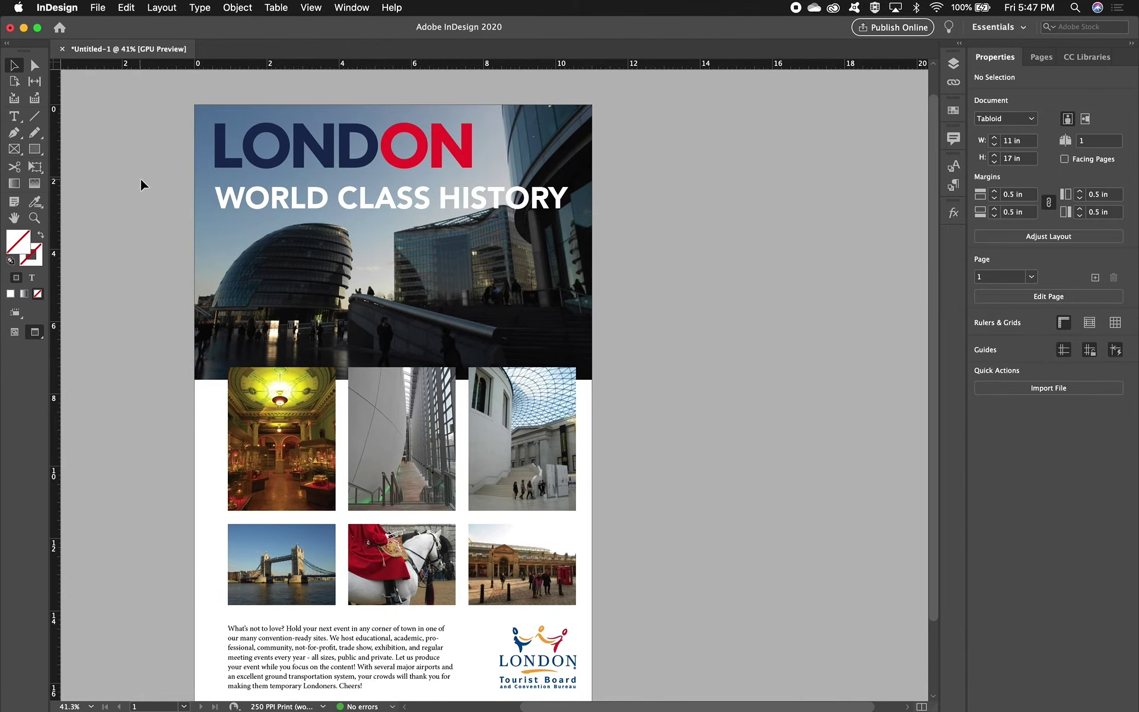
click(477, 215)
key(Right)
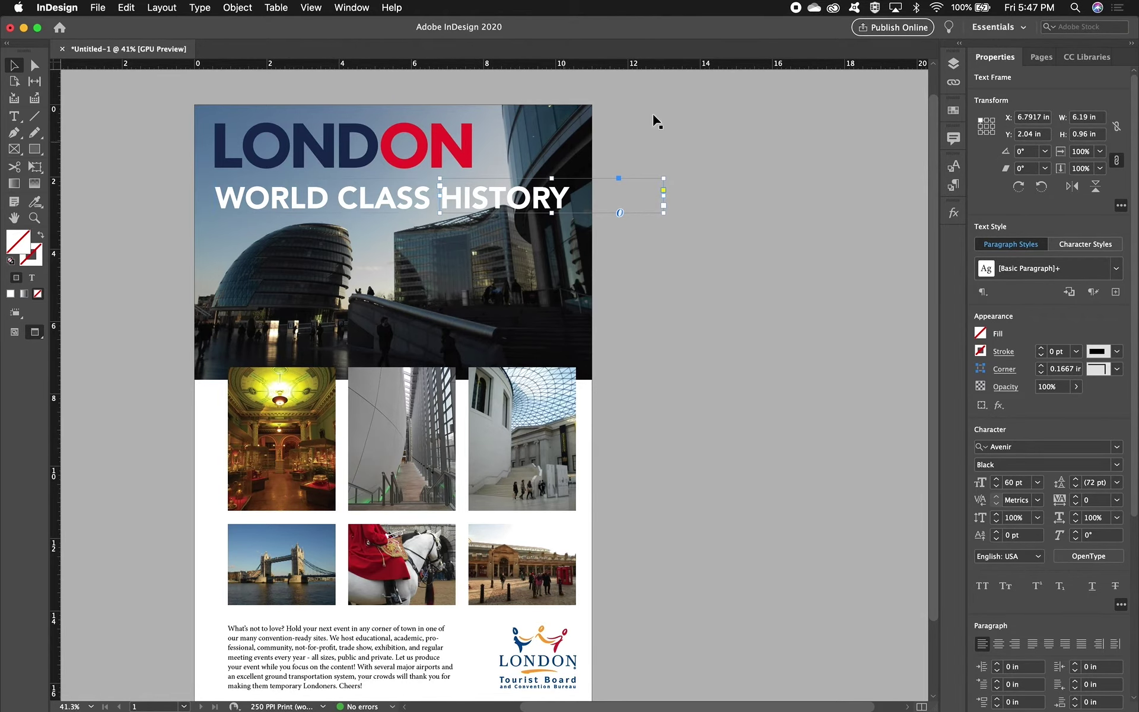
click(679, 104)
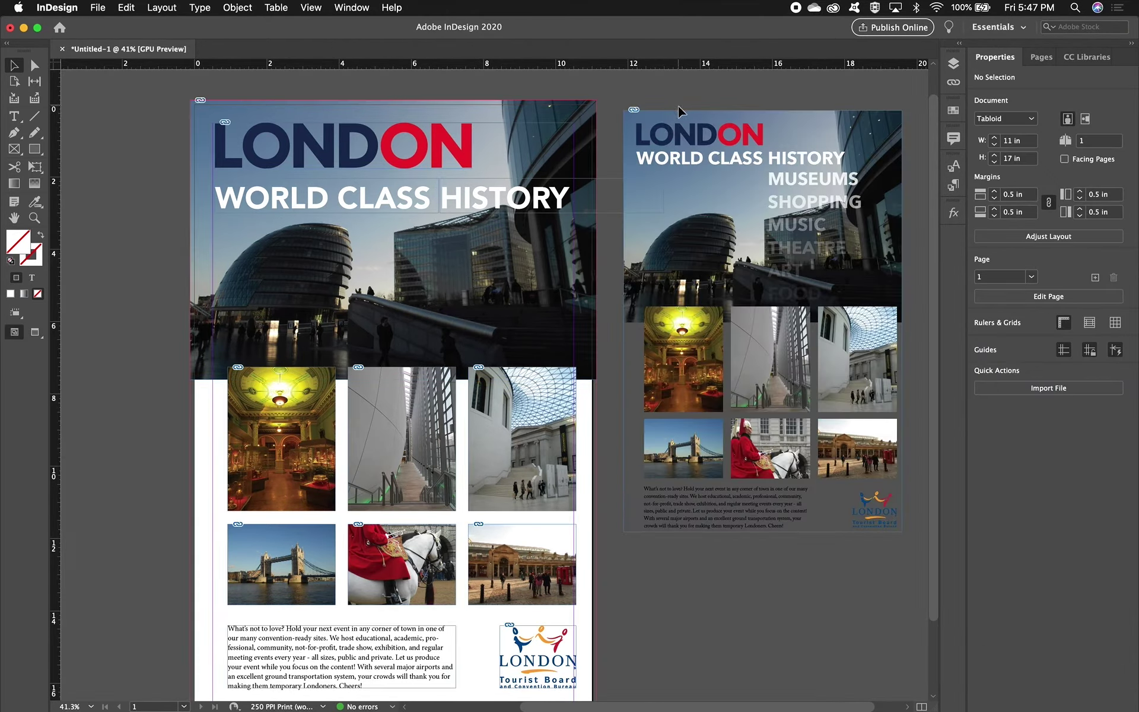
click(539, 204)
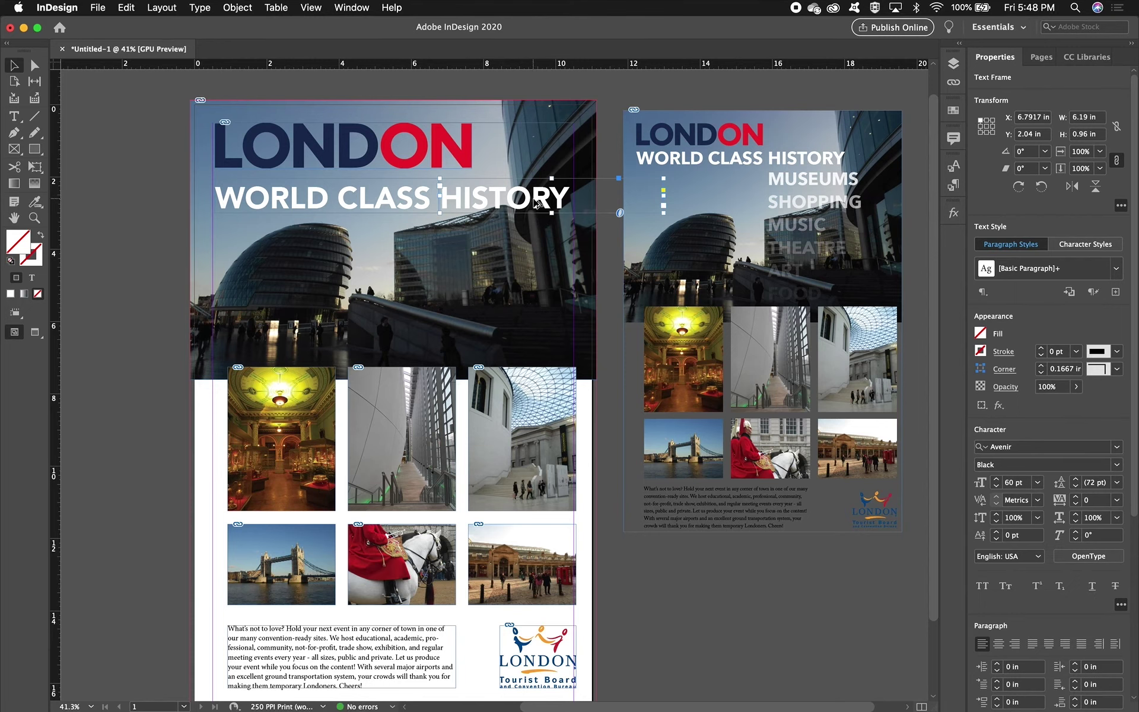
Step: Duplicate HISTORY one line below and retype the copy as MUSEUMS
drag(538, 205, 537, 237)
double_click(552, 229)
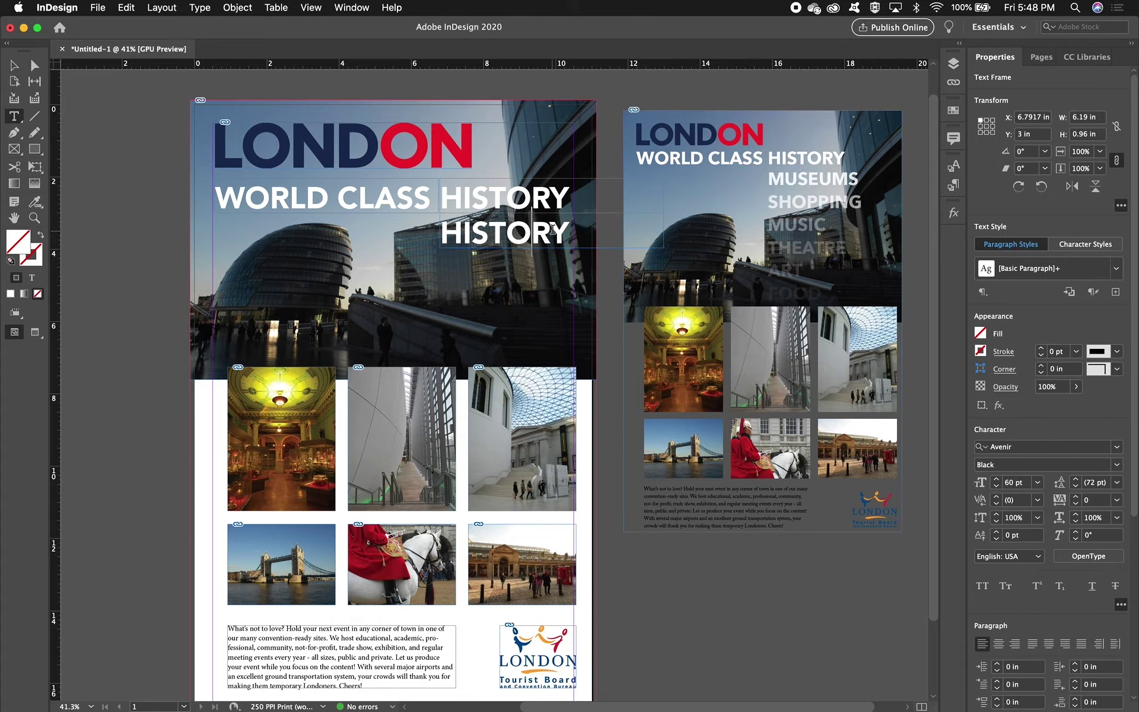
double_click(537, 229)
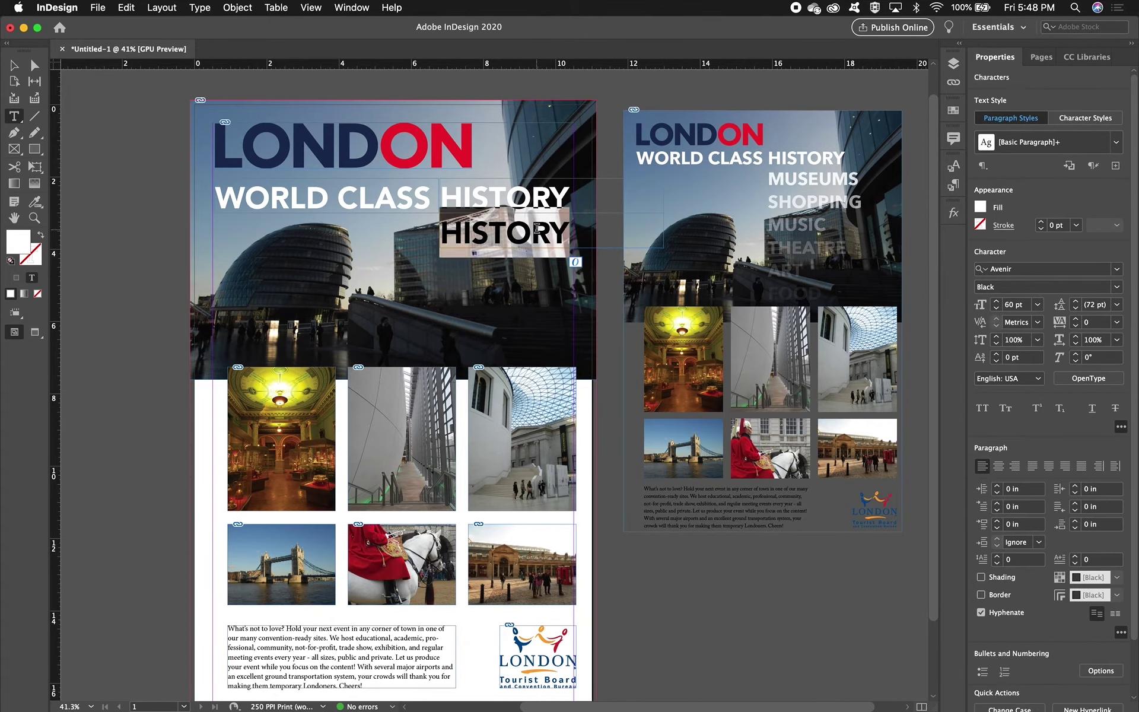
text(m)
key(BackSpace)
text(MUSEUMS)
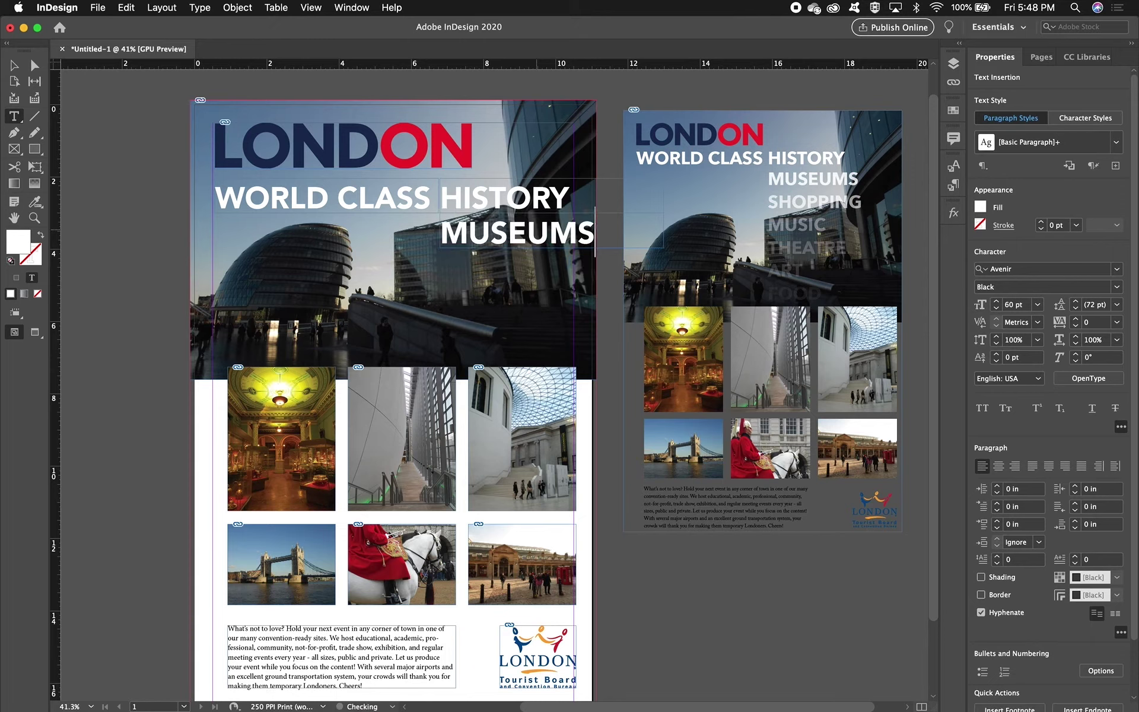
click(14, 65)
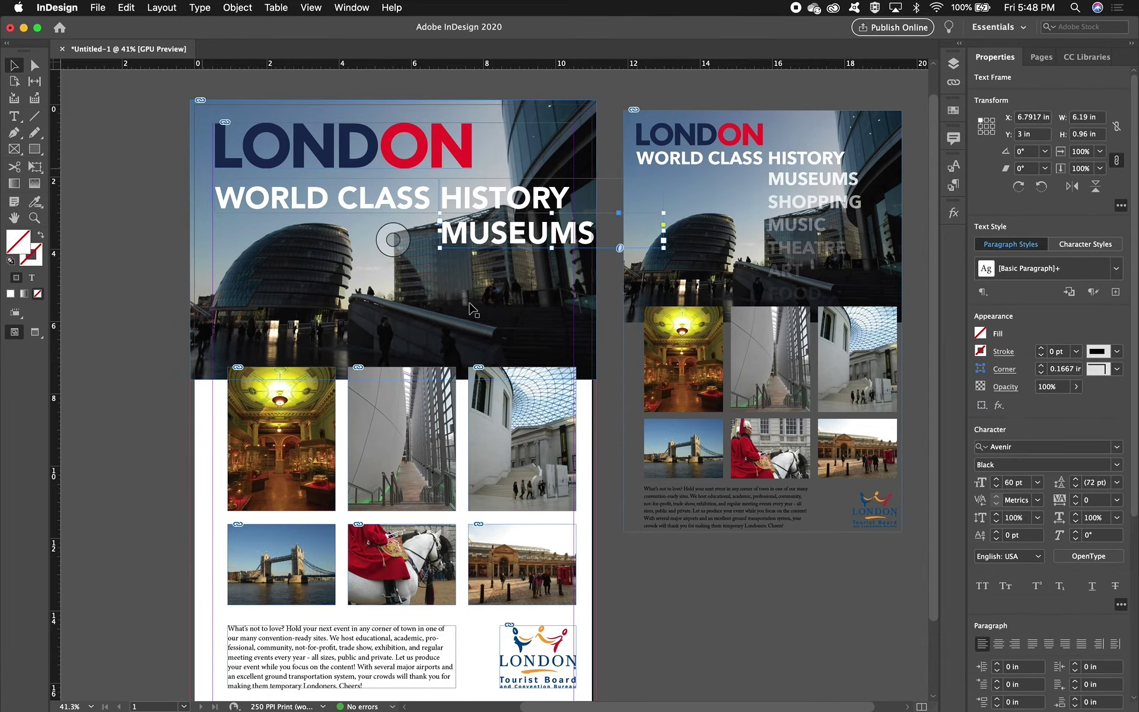
Step: Duplicate MUSEUMS below as SHOPPING, then copy SHOPPING one more line down
drag(500, 238, 500, 274)
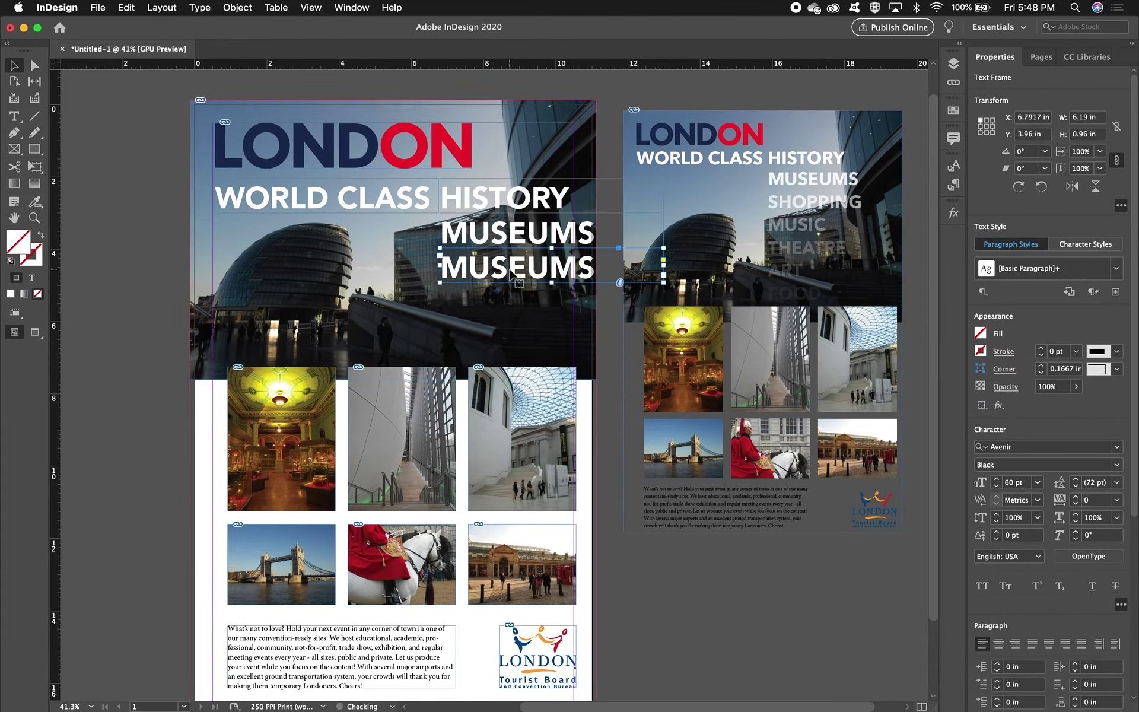
double_click(511, 270)
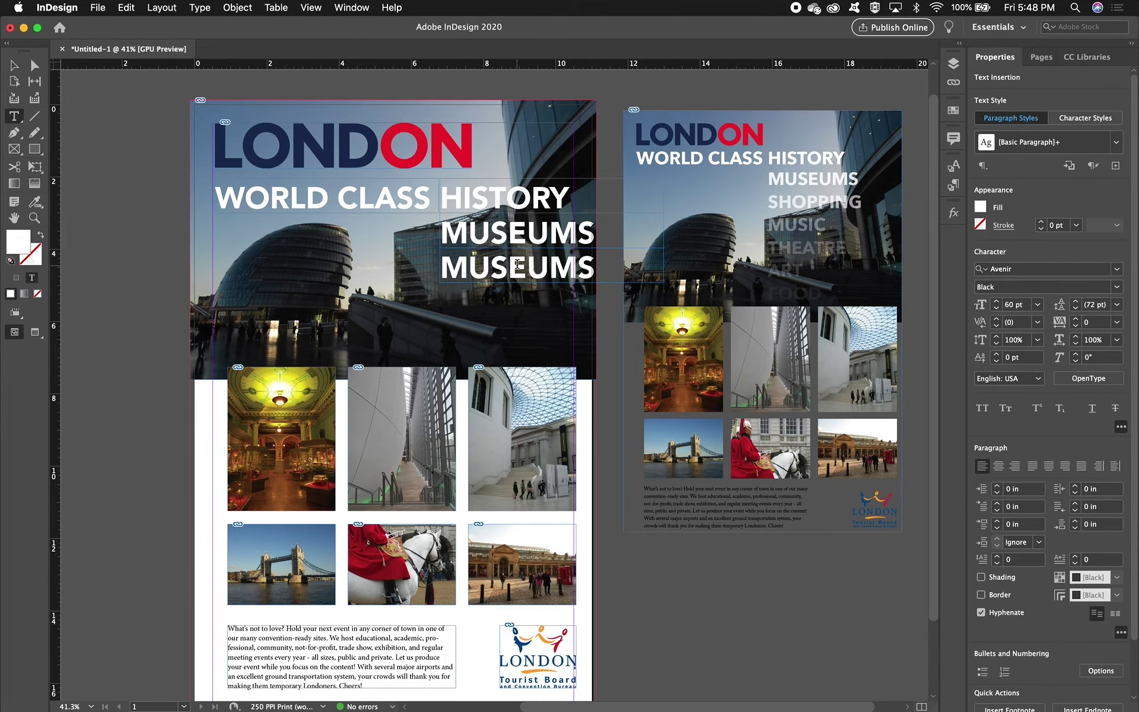
double_click(517, 264)
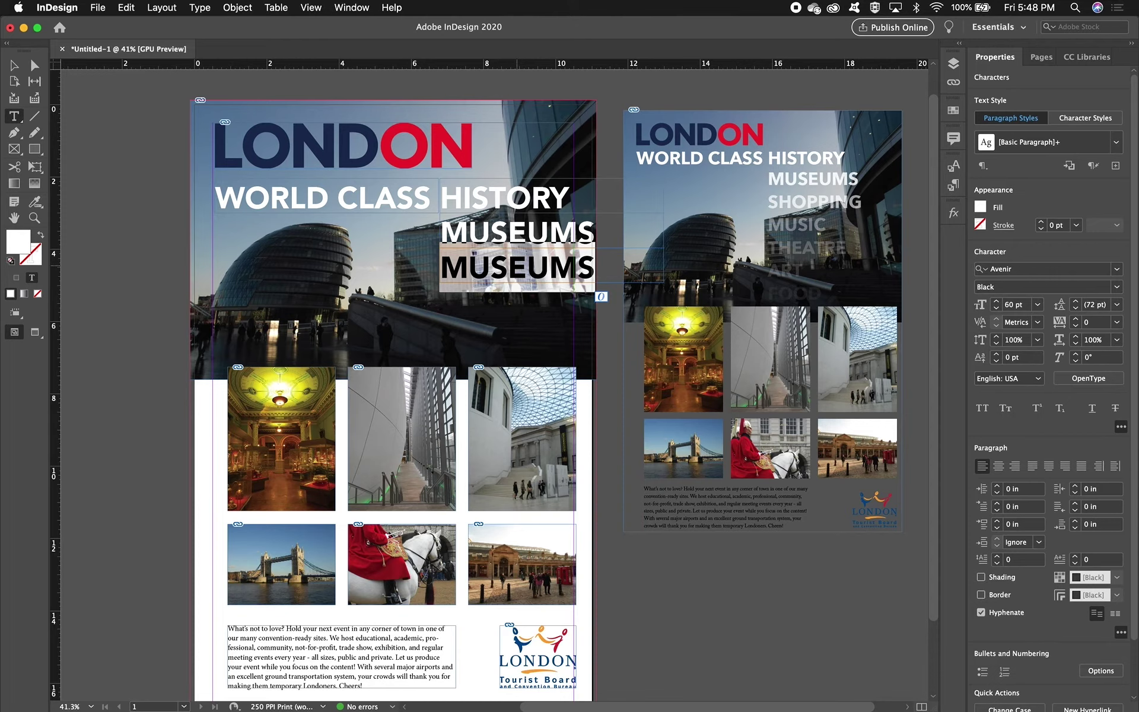
text(SHIP)
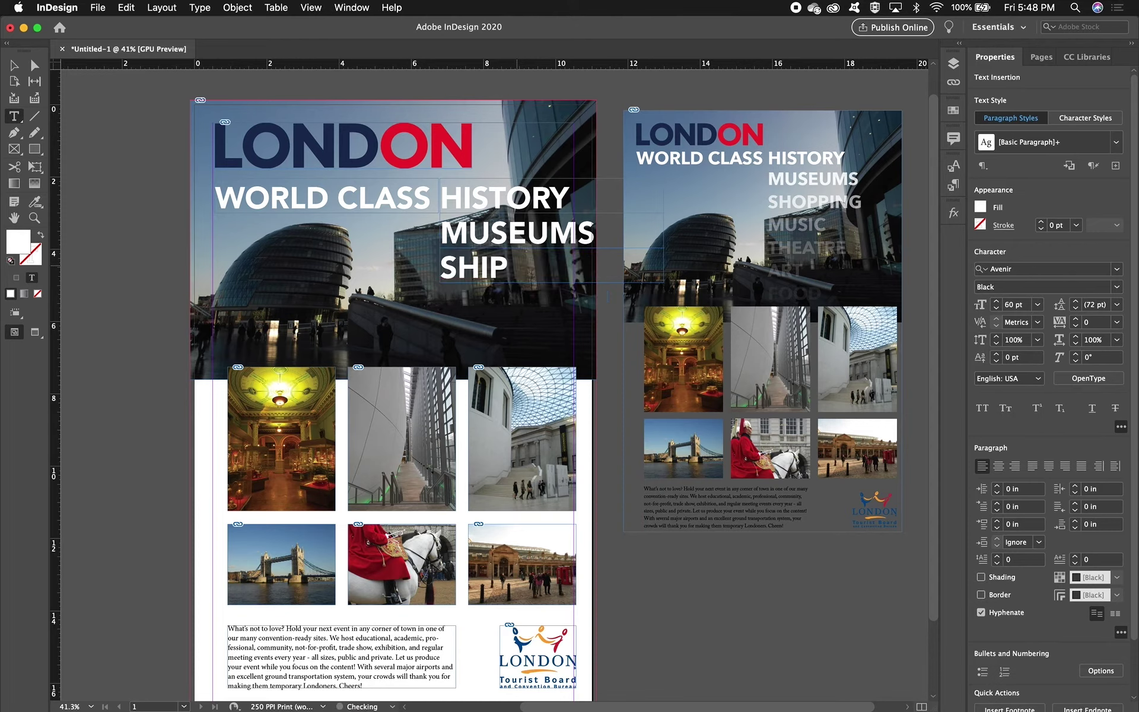
key(BackSpace)
key(BackSpace)
text(OPPING)
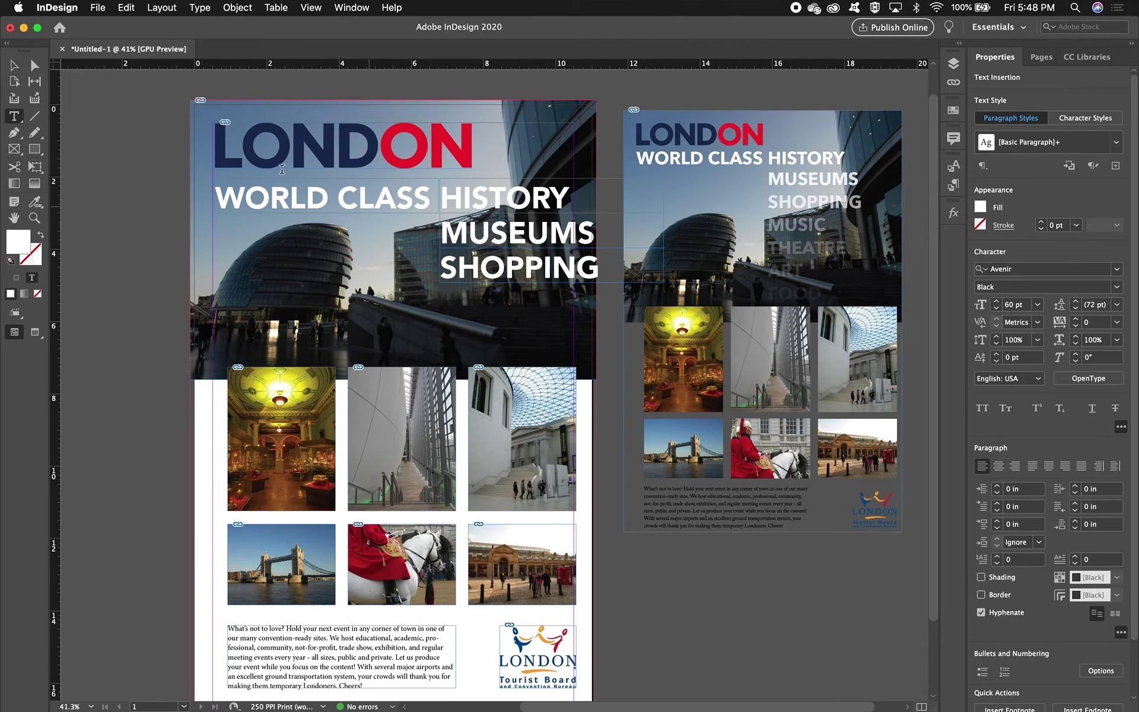
click(14, 67)
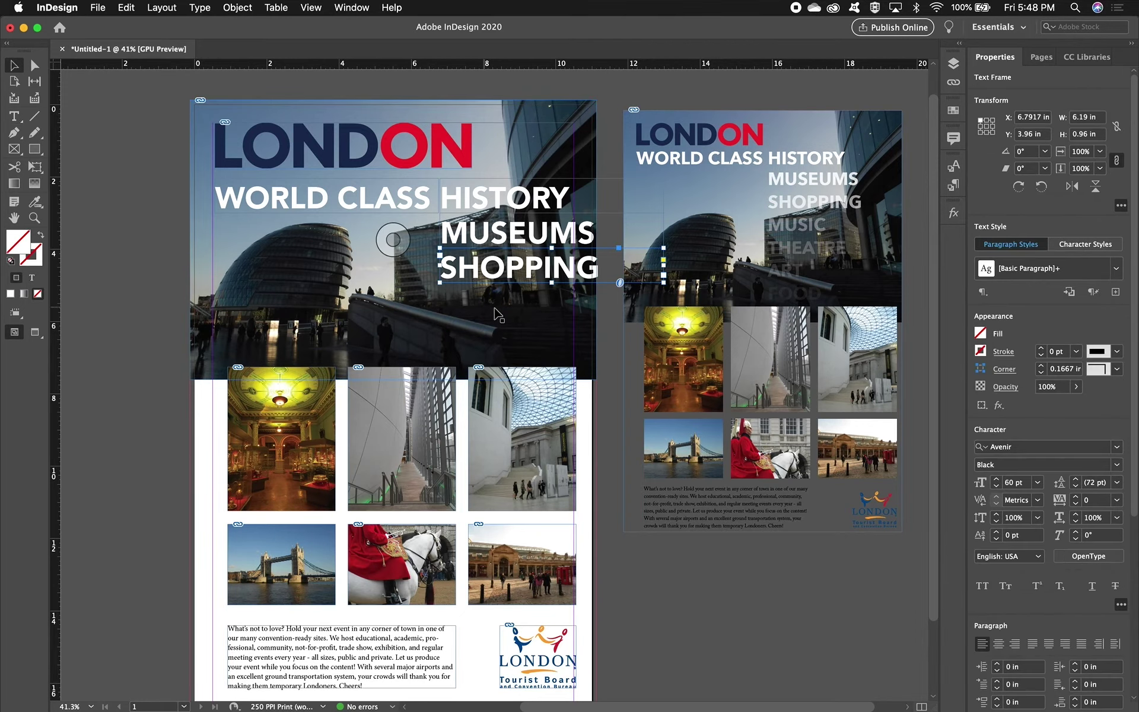
click(515, 284)
drag(515, 283, 517, 305)
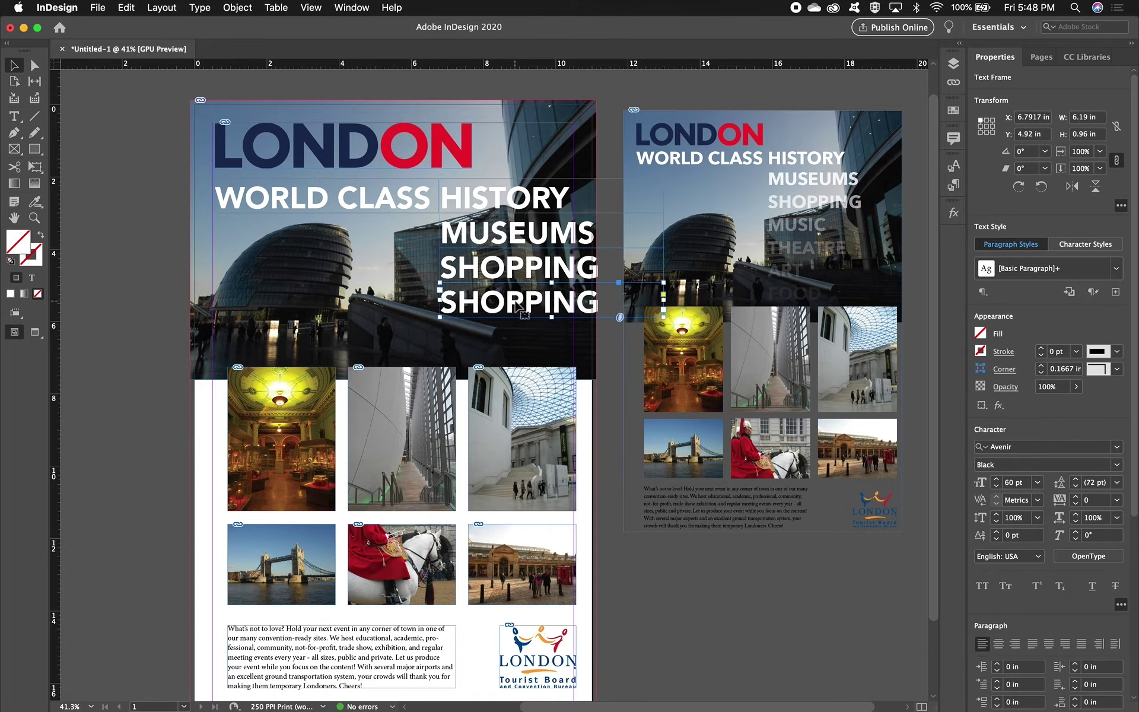
Step: Retype the spare SHOPPING copy as MUSIC, then duplicate it below as THEATRE
double_click(516, 302)
key(super+a)
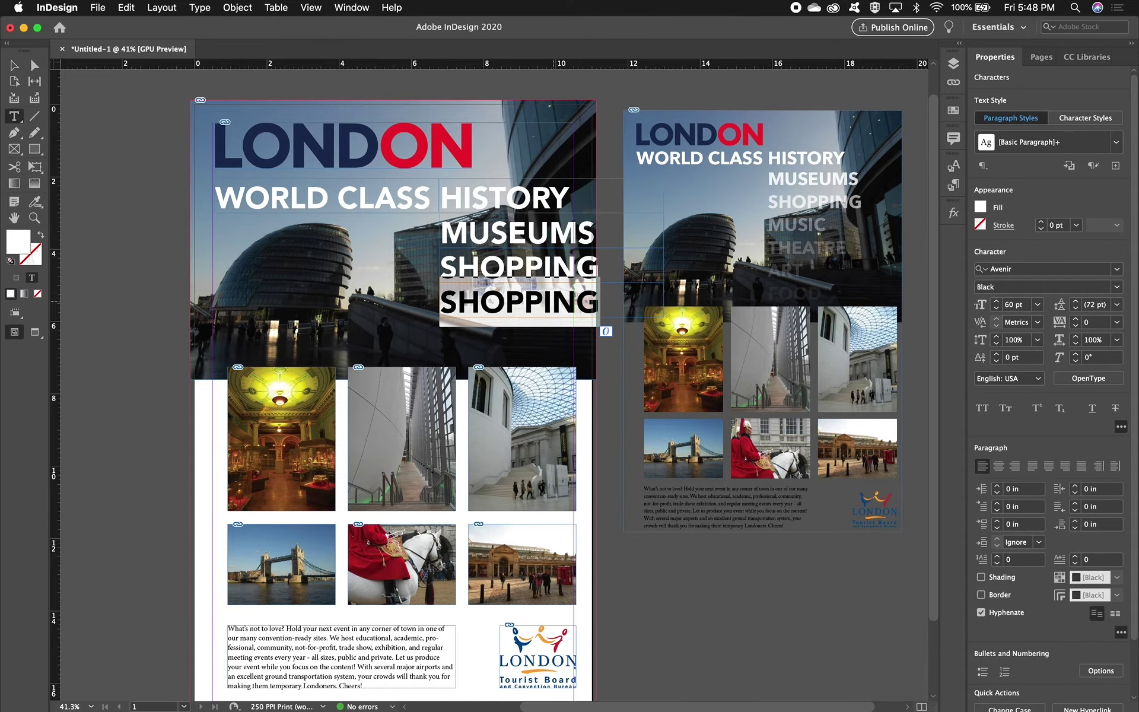
text(MUSIC)
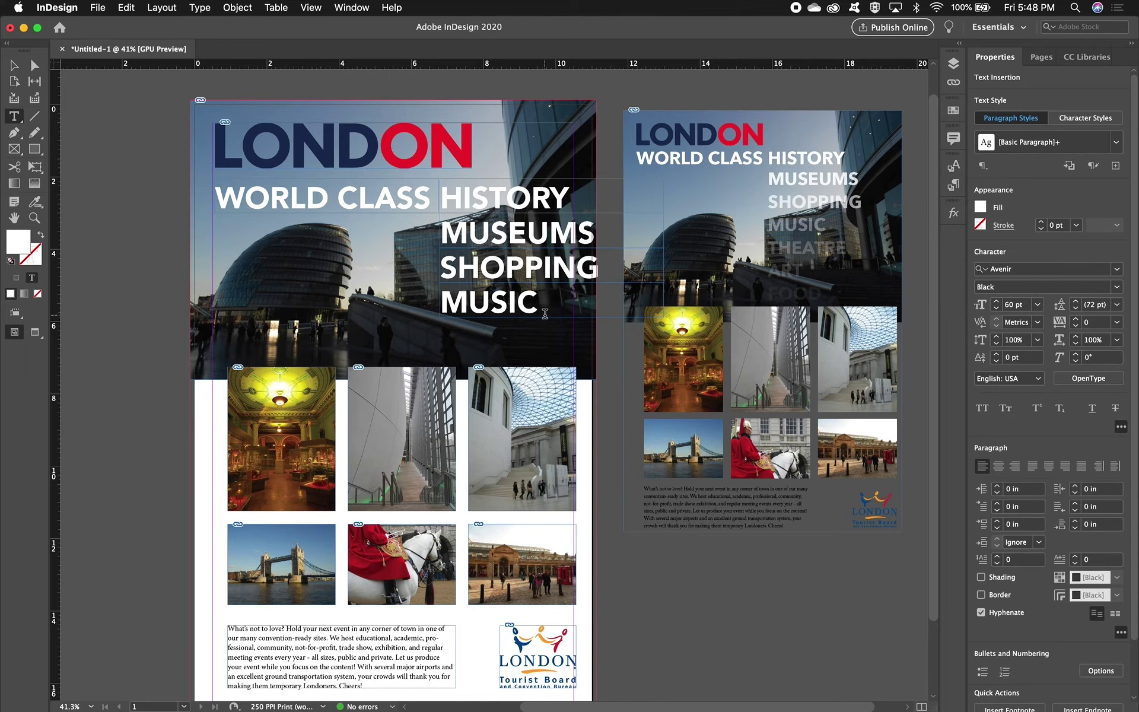
key(Escape)
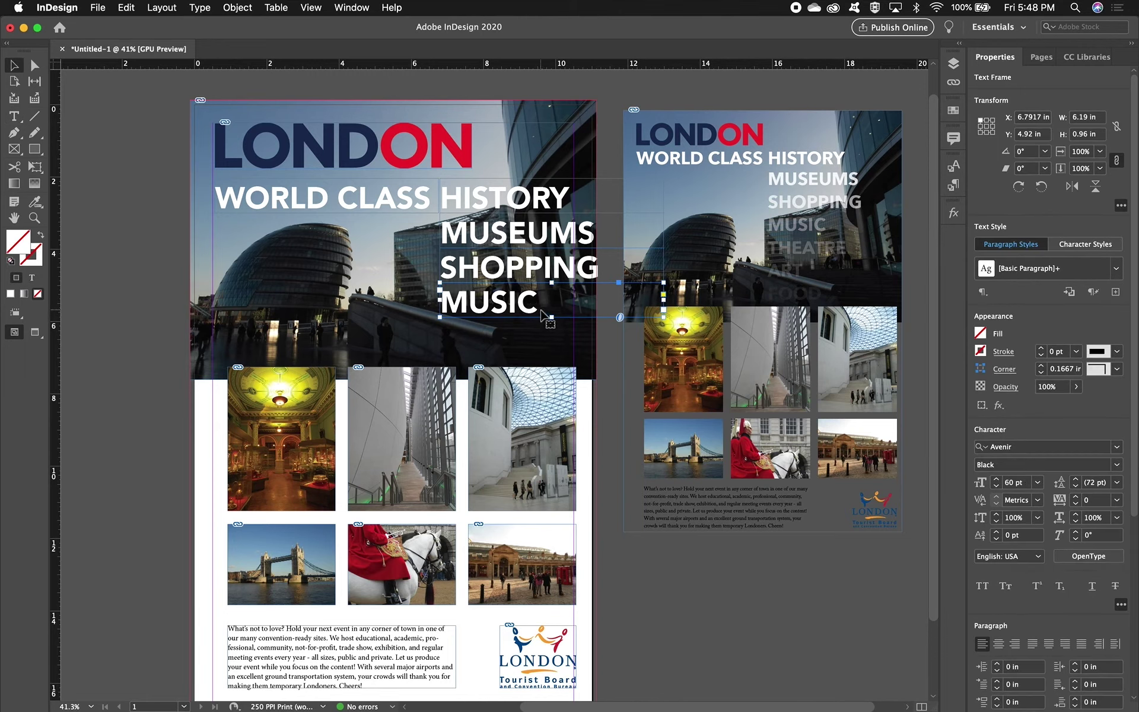
drag(522, 315, 524, 350)
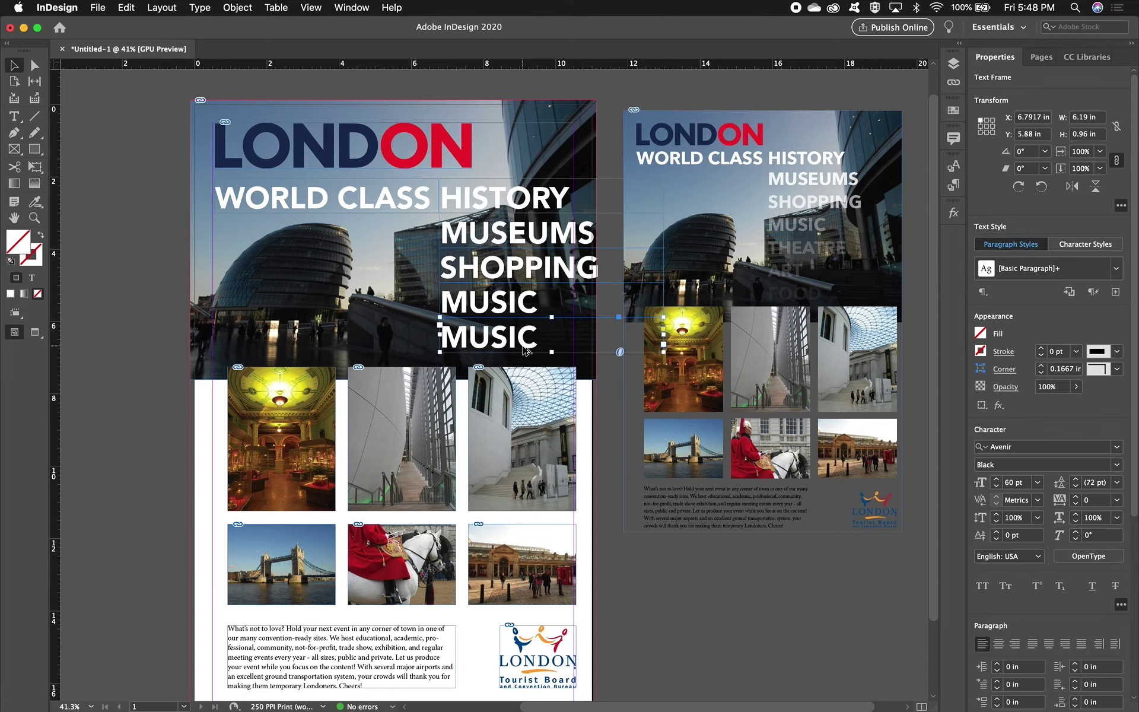
double_click(518, 343)
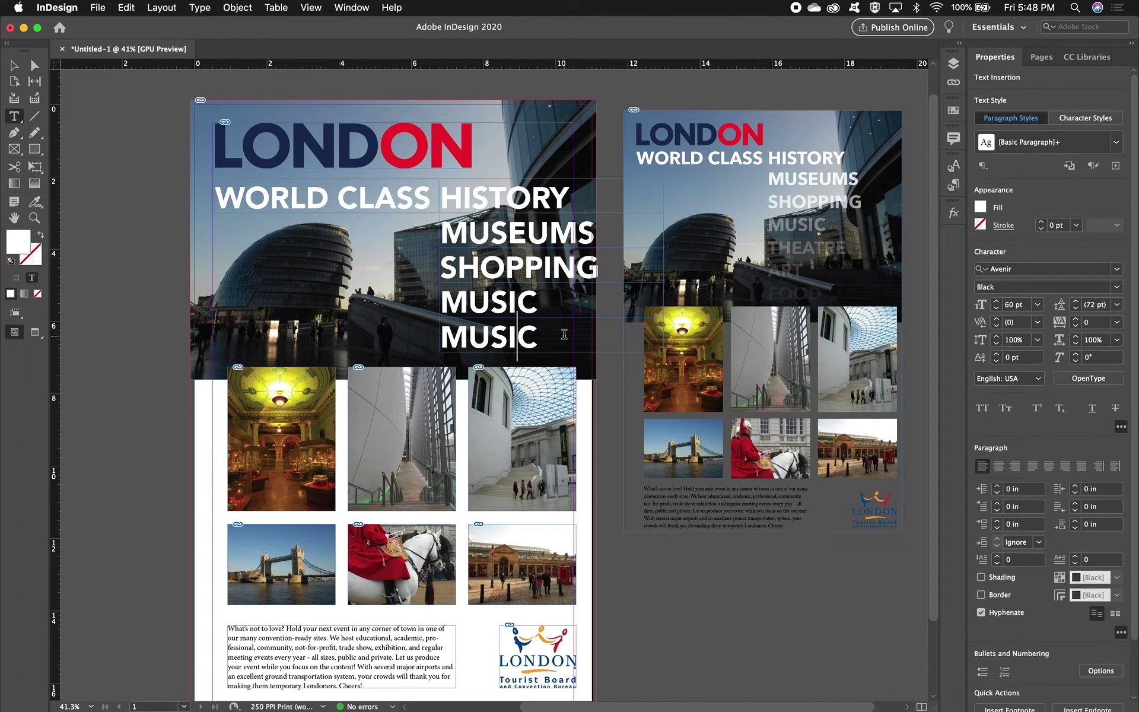
key(super+a)
text(THEAT)
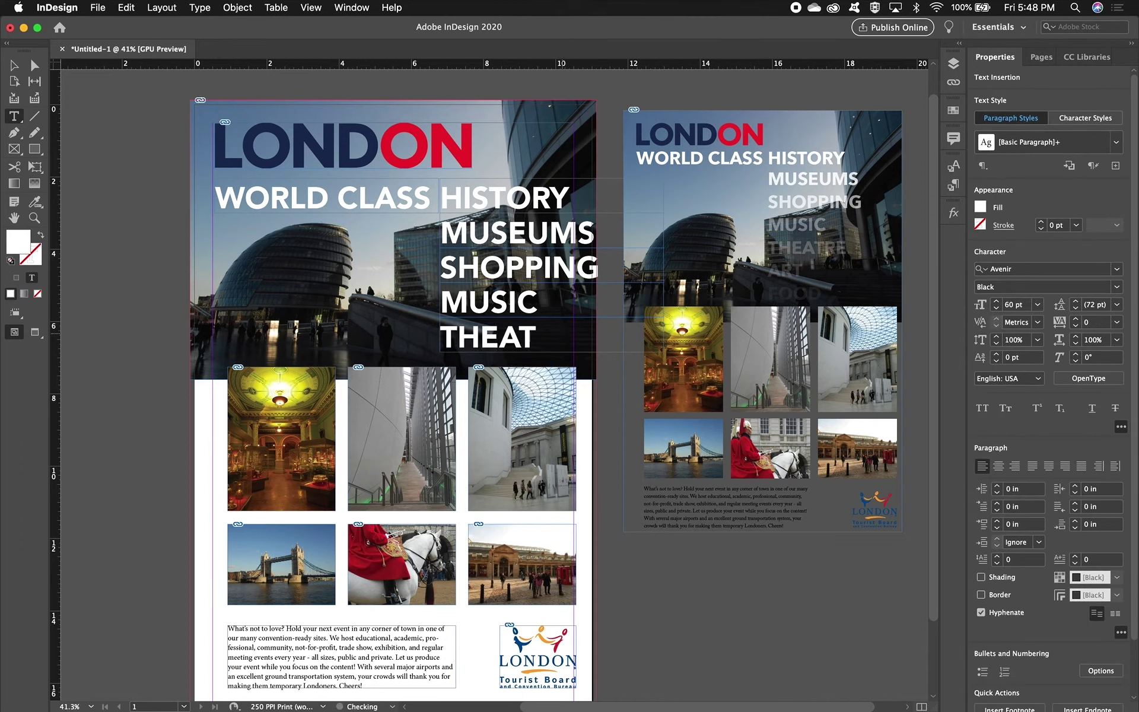
text(RE)
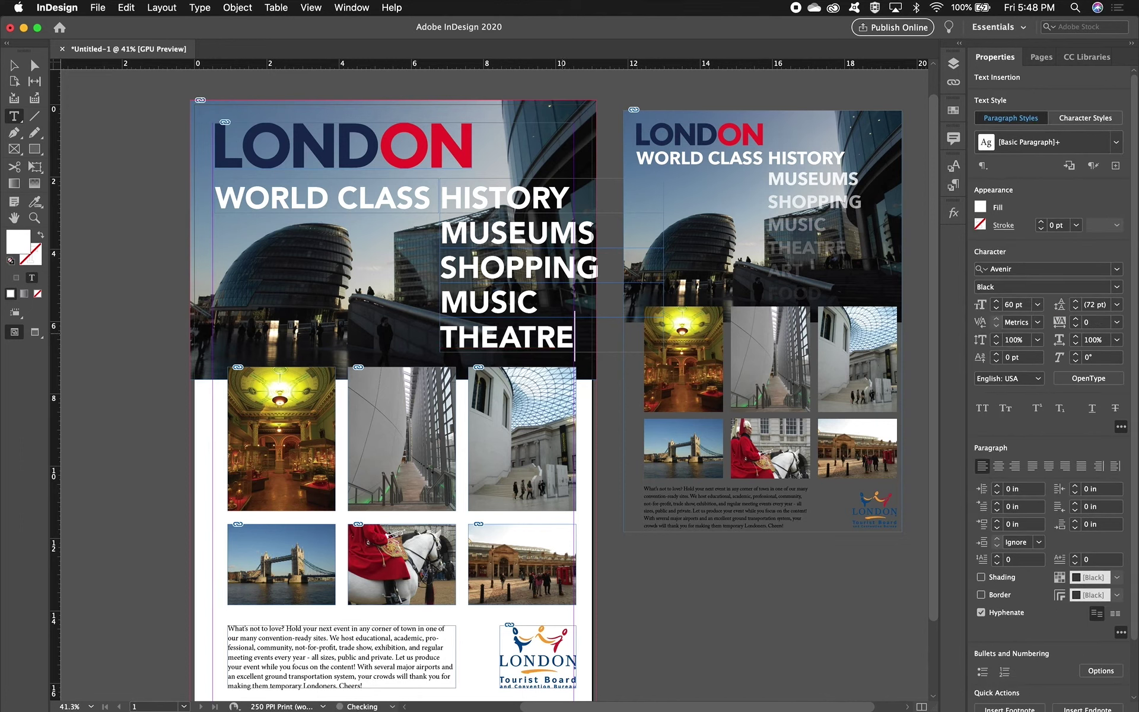
key(Escape)
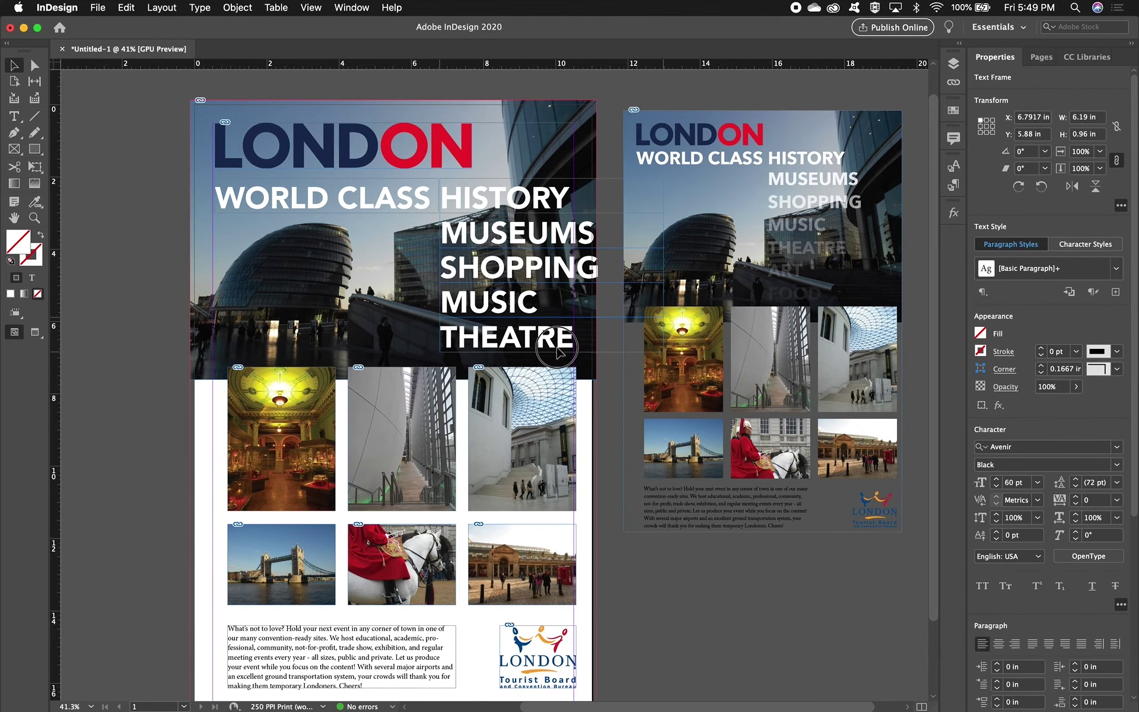
Step: Duplicate THEATRE below as ART, then duplicate ART below as FOOD
drag(561, 330, 558, 381)
double_click(550, 371)
key(super+a)
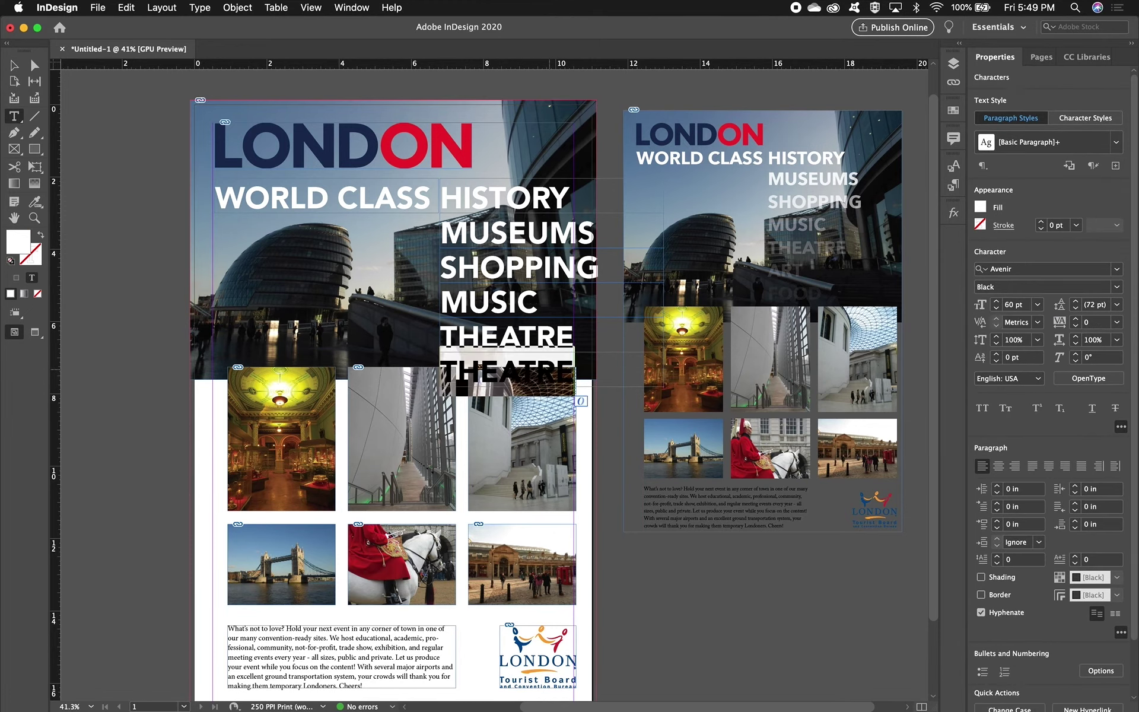
text(ART)
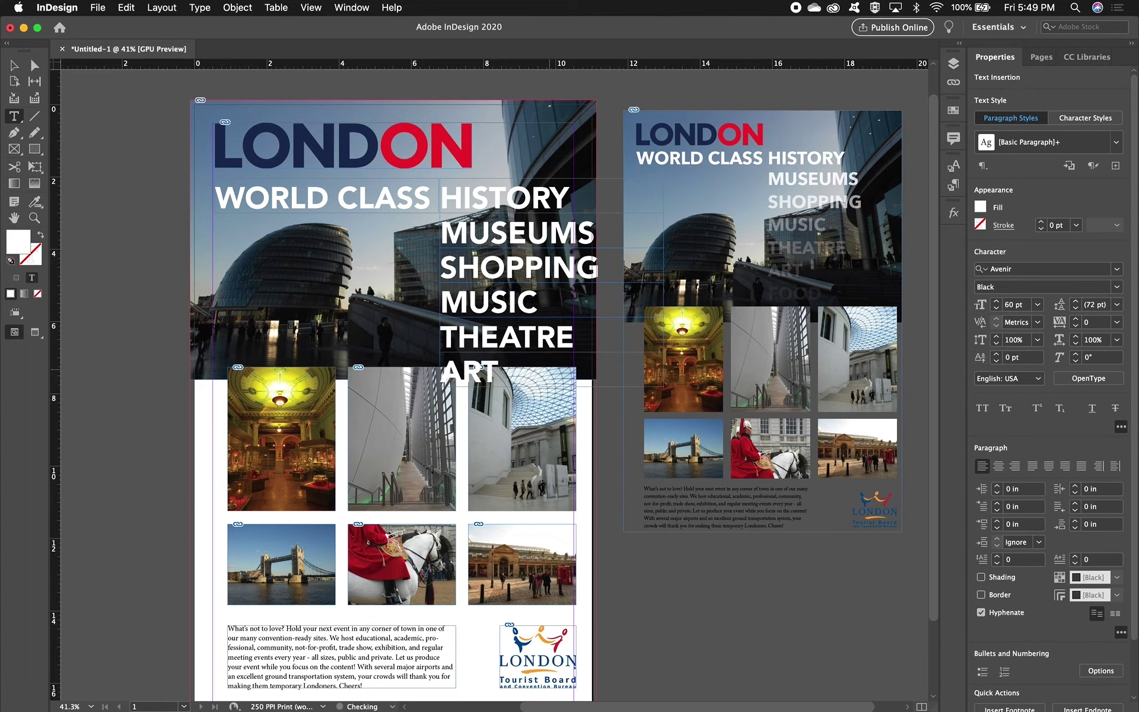
key(Escape)
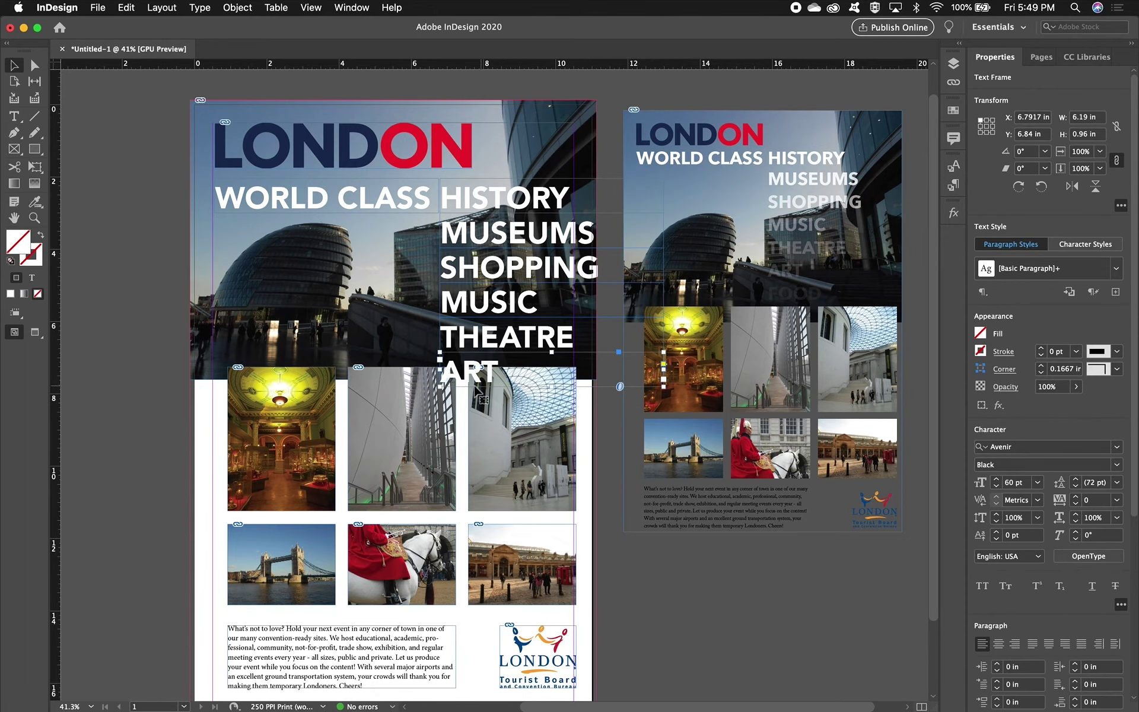
drag(482, 372, 483, 407)
double_click(495, 401)
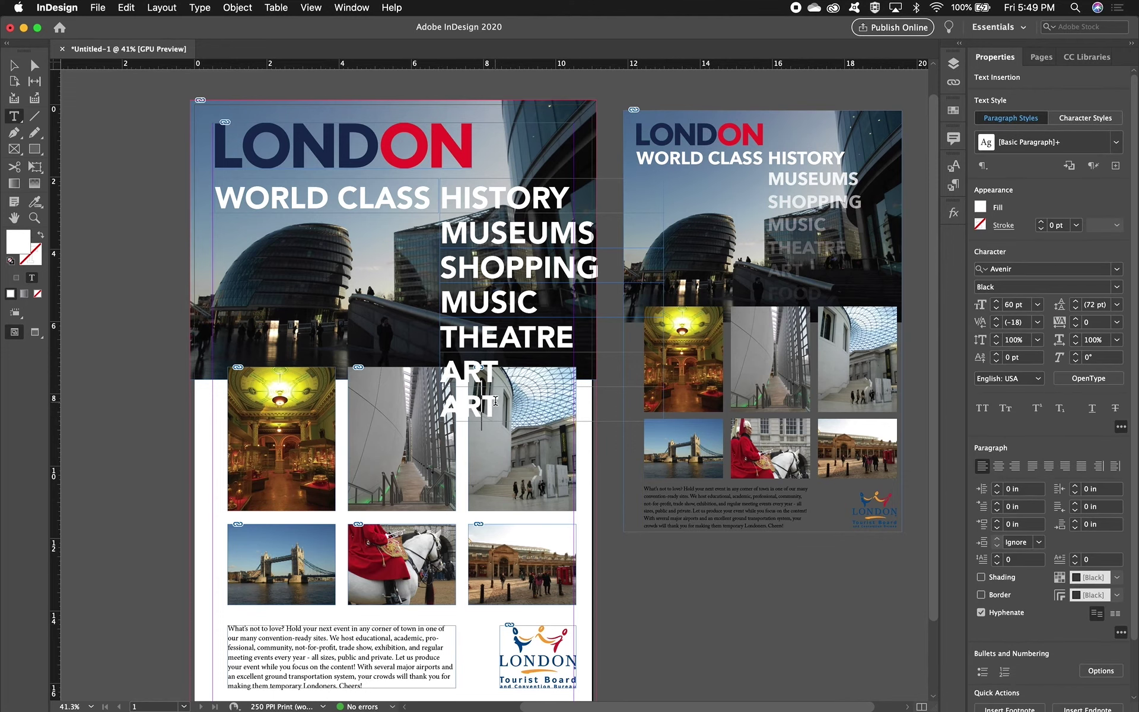
double_click(496, 401)
text(FOOD)
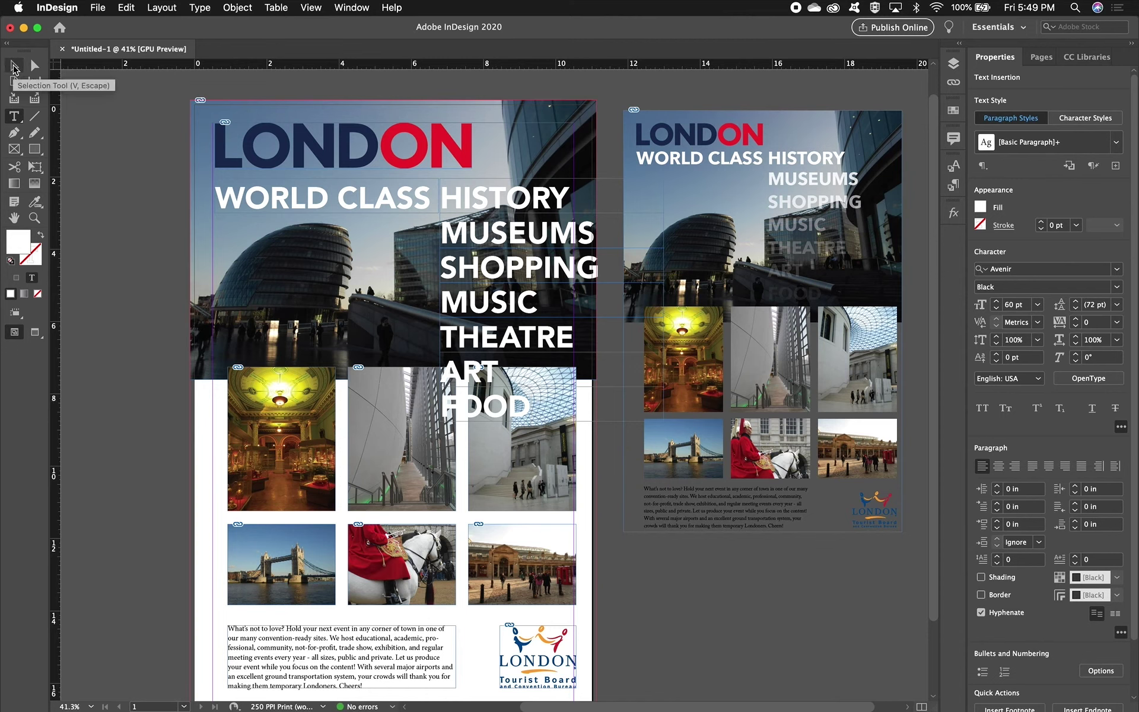
Step: Move the INDD_Demo reference layout further right on the pasteboard
click(15, 67)
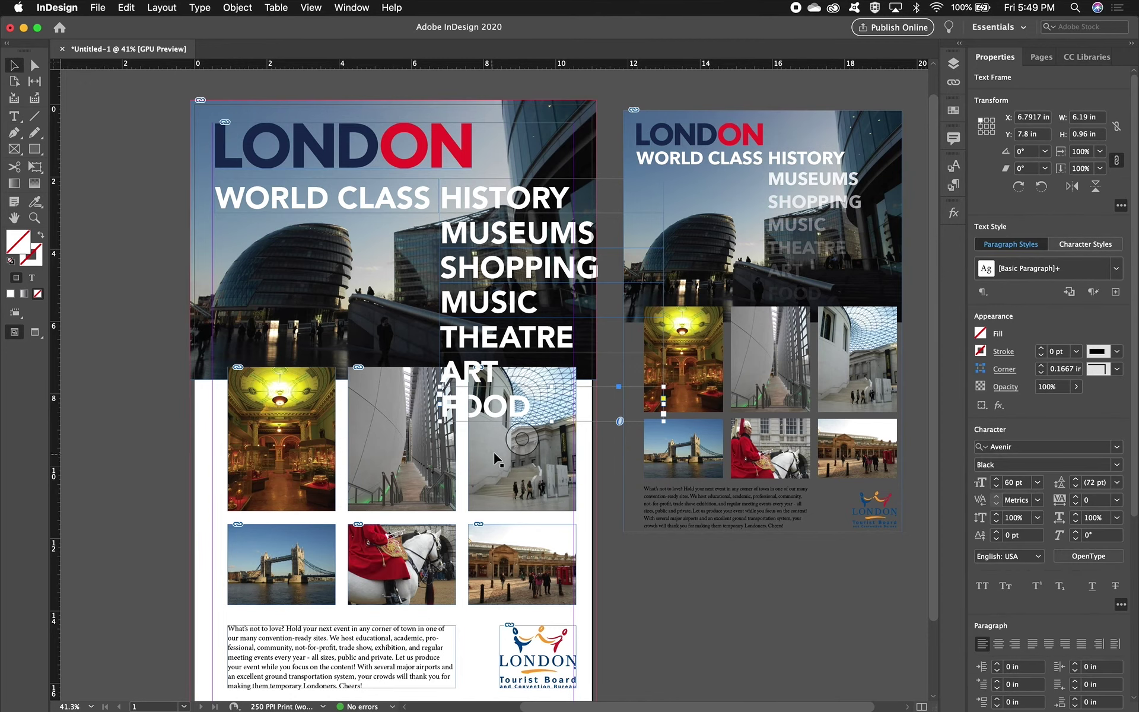
drag(509, 404, 443, 386)
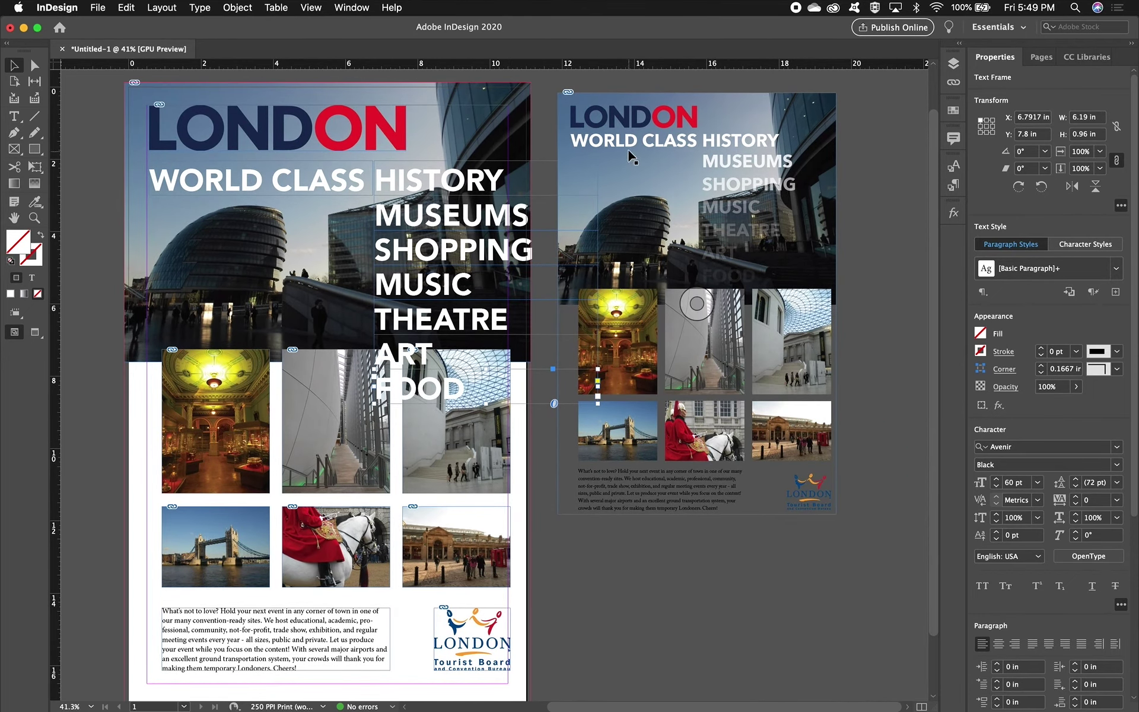
click(621, 126)
drag(606, 137, 744, 146)
Step: Scale the selected word-list frames down to 45.72 pt so they fit the header photo
drag(656, 124, 557, 441)
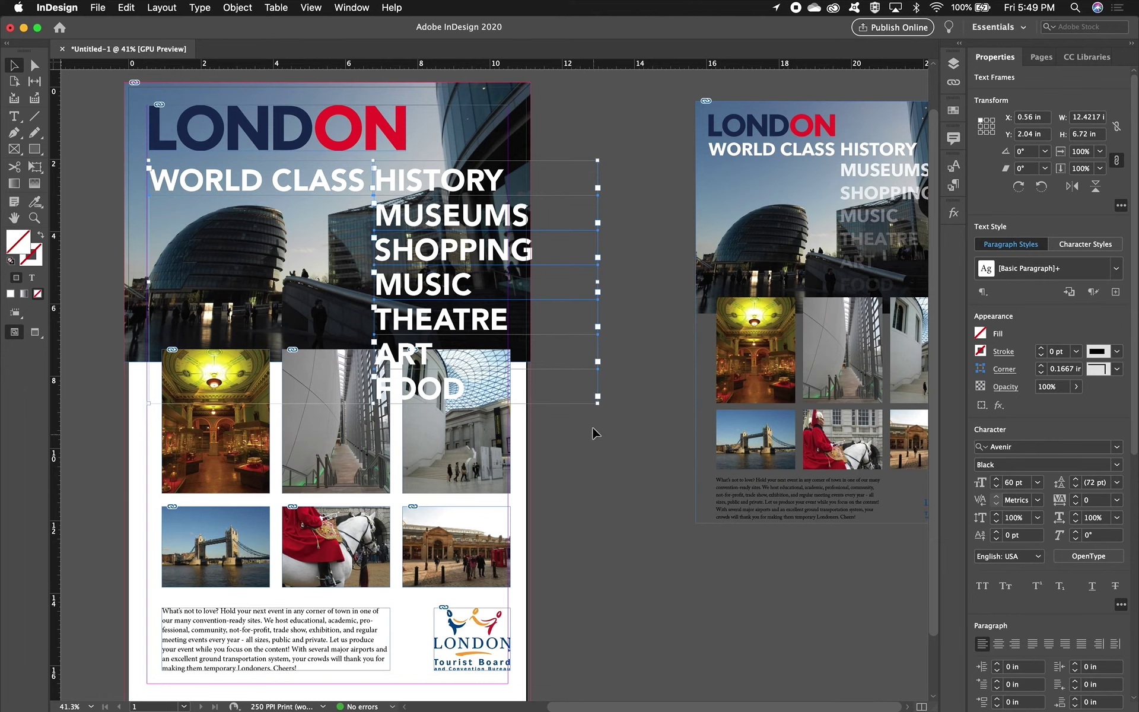
drag(598, 405, 493, 334)
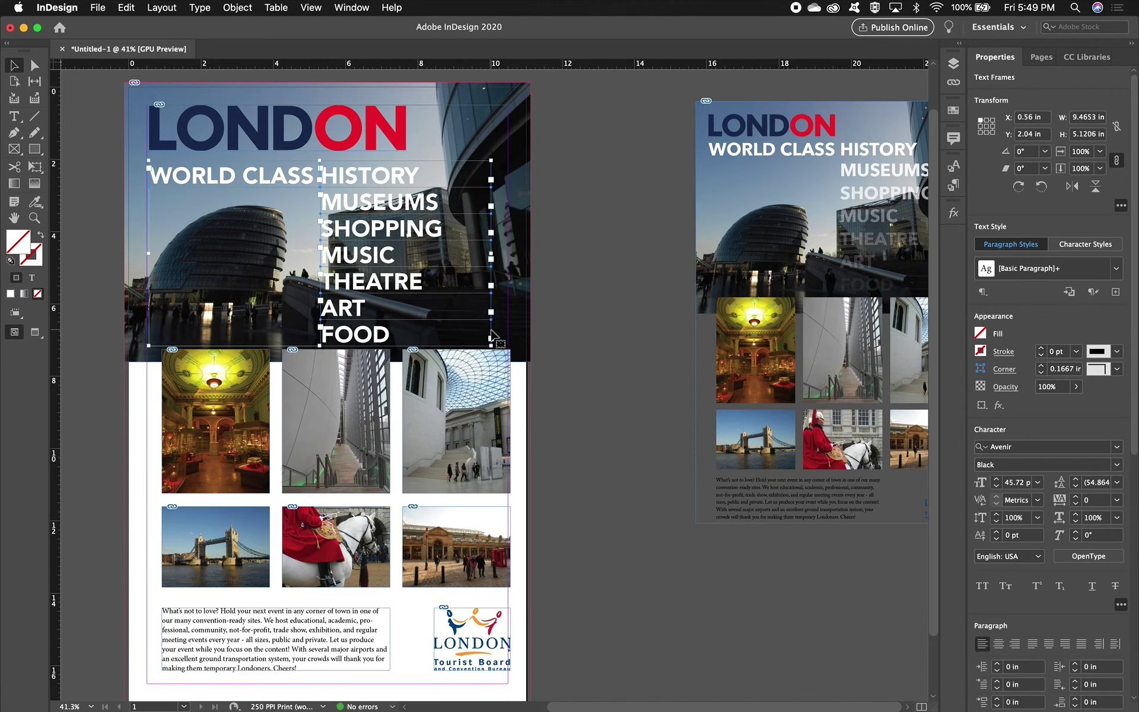
click(583, 301)
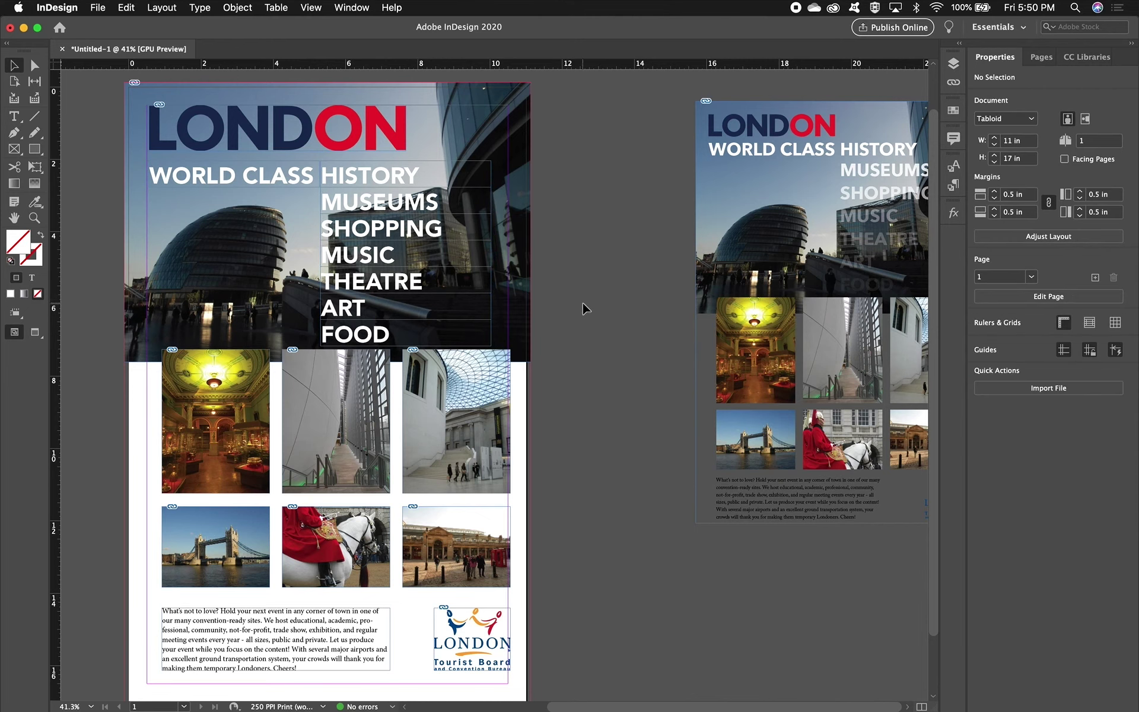
Step: Set opacity of MUSEUMS to 90%, SHOPPING to 80% and MUSIC to 70%
click(383, 205)
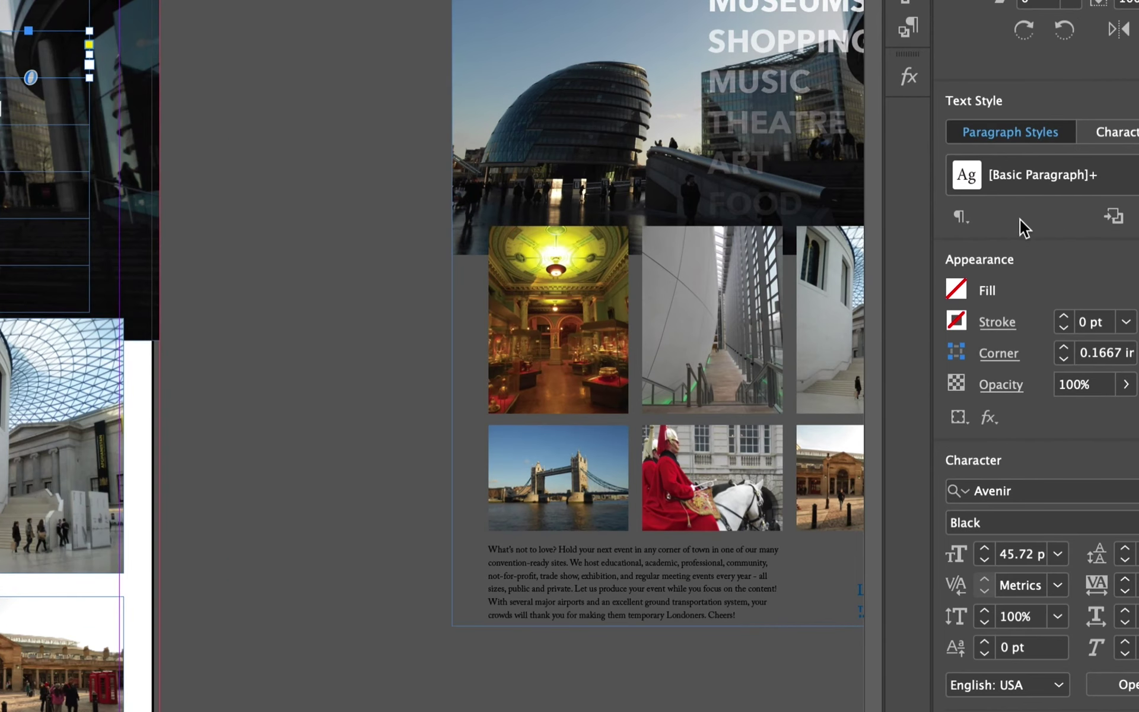
click(1091, 385)
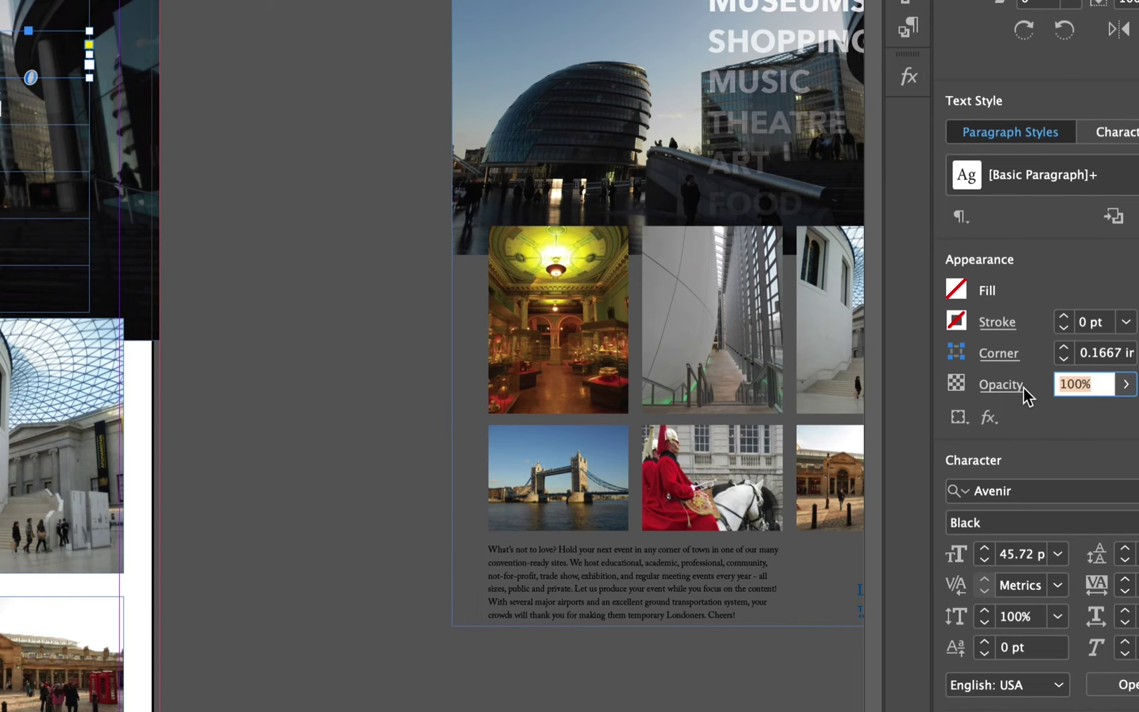
text(90)
key(Return)
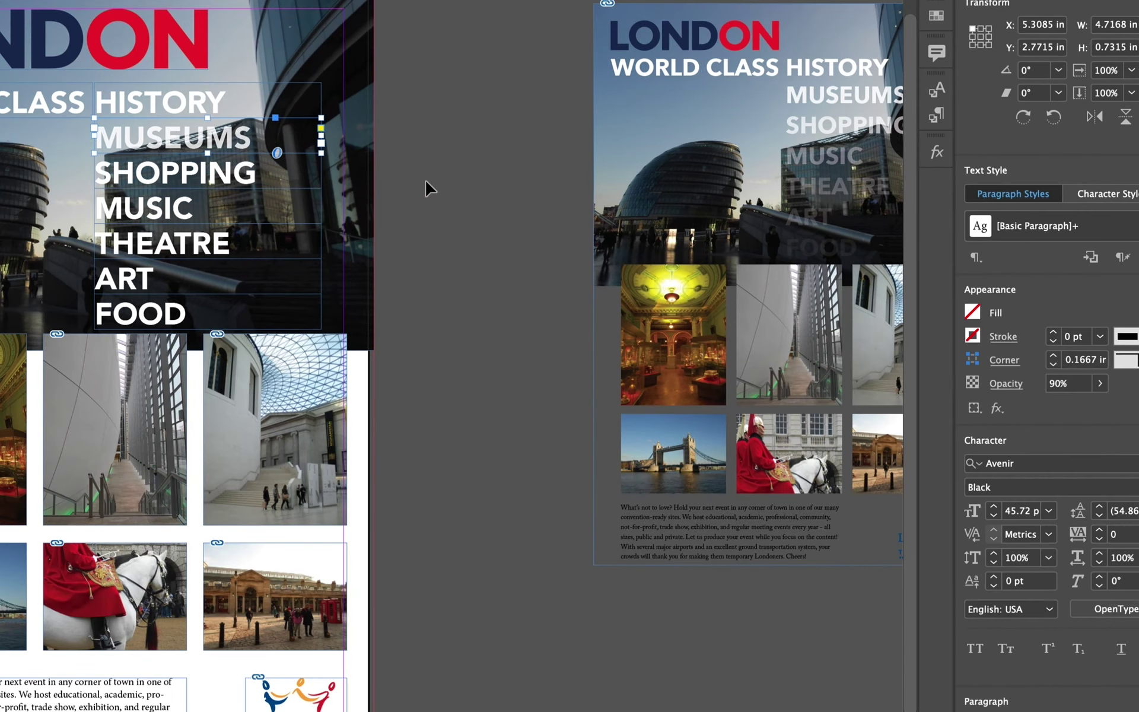
click(238, 181)
click(1081, 385)
text(80)
key(Return)
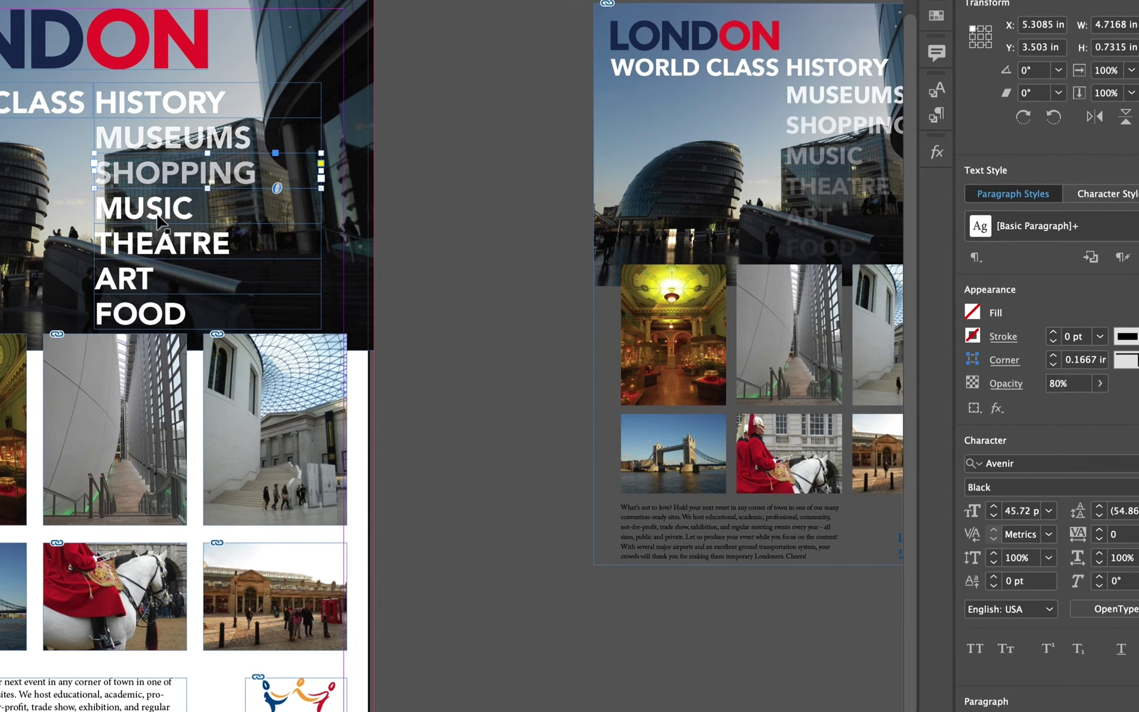
click(167, 229)
click(1067, 383)
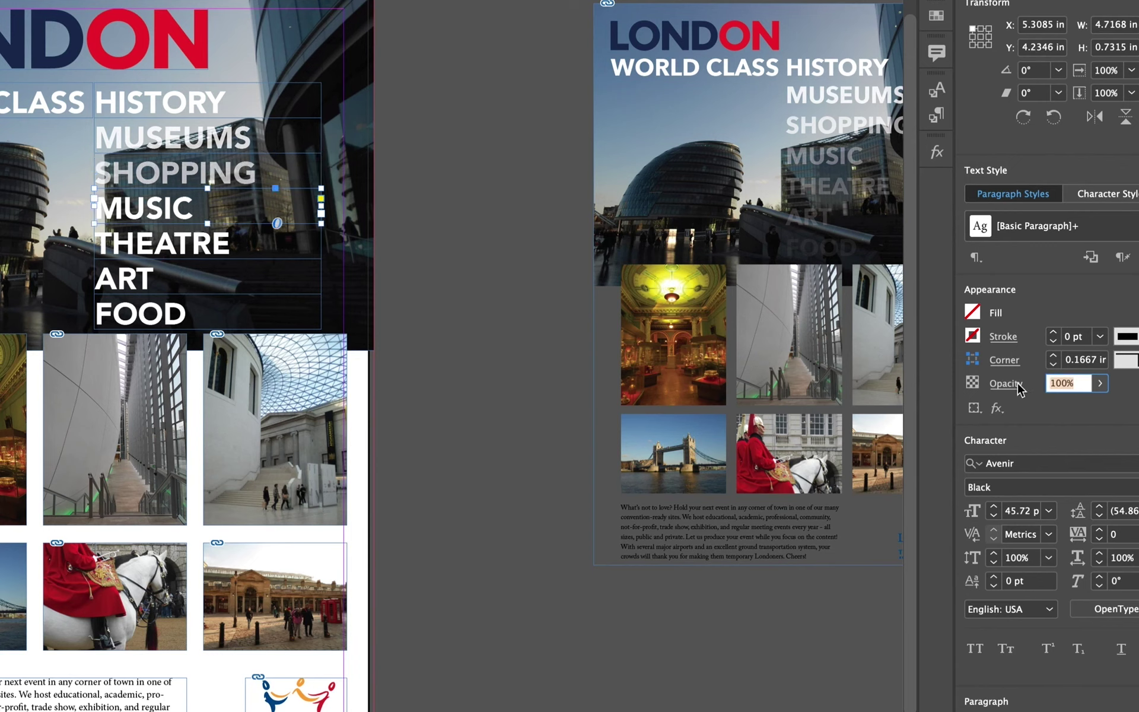
text(70)
key(Return)
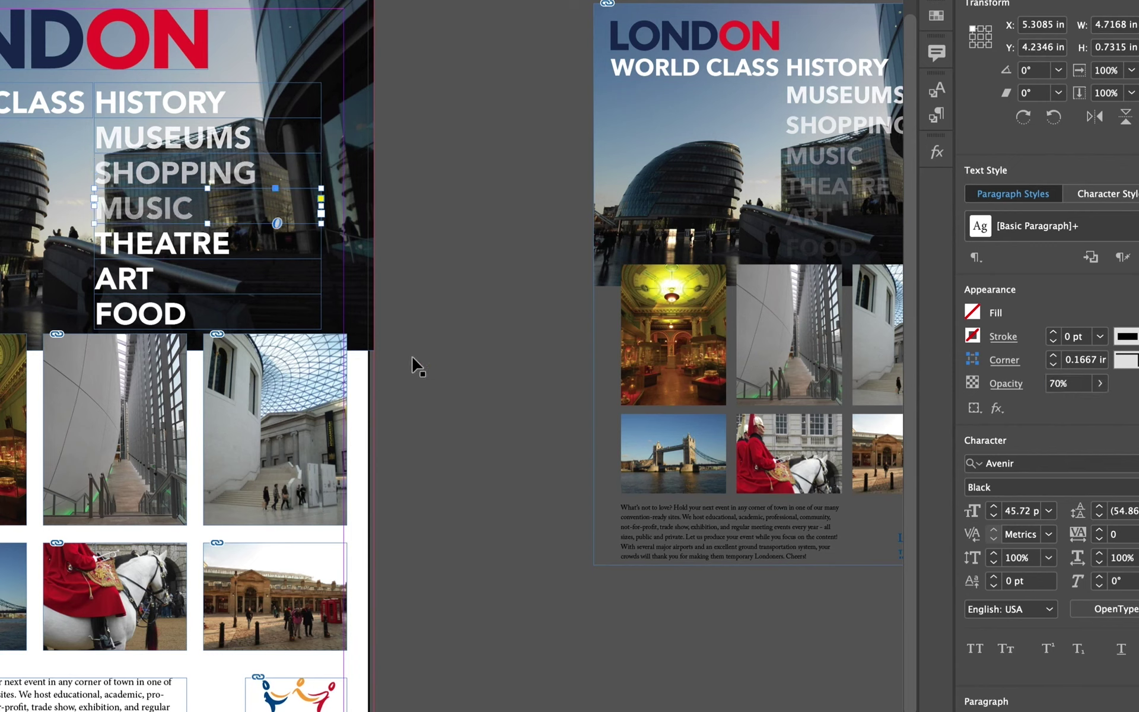
Step: Set opacity of THEATRE to 60%, ART to 50% and FOOD to 40%
click(191, 246)
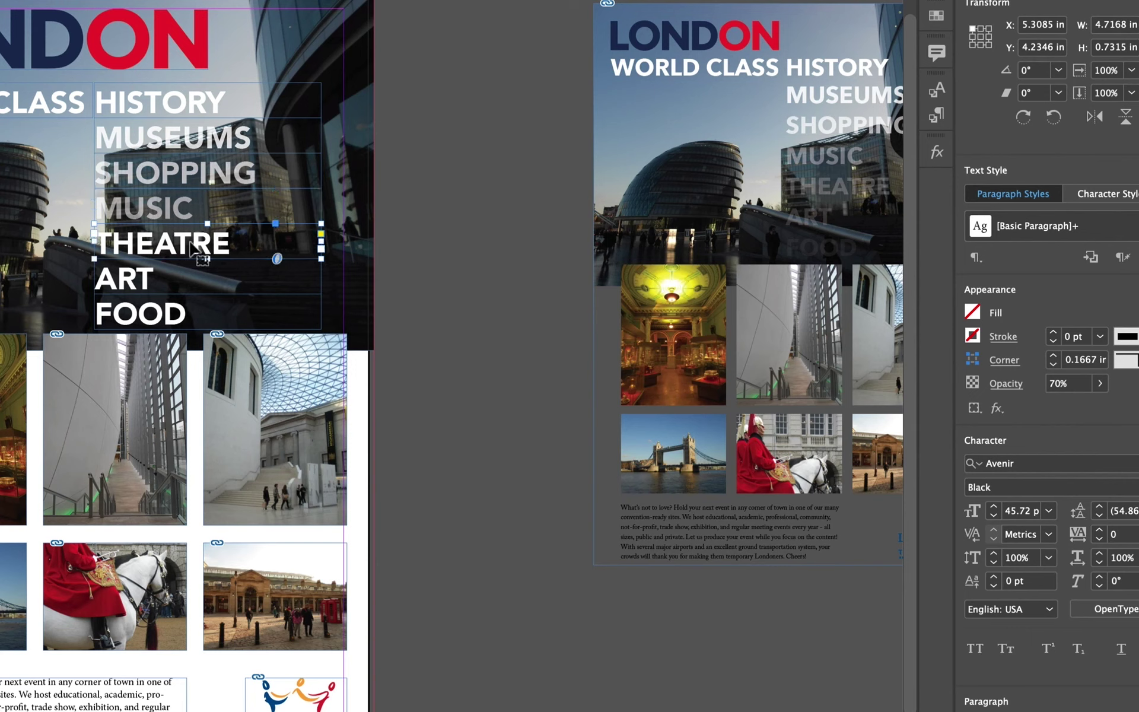
click(1068, 383)
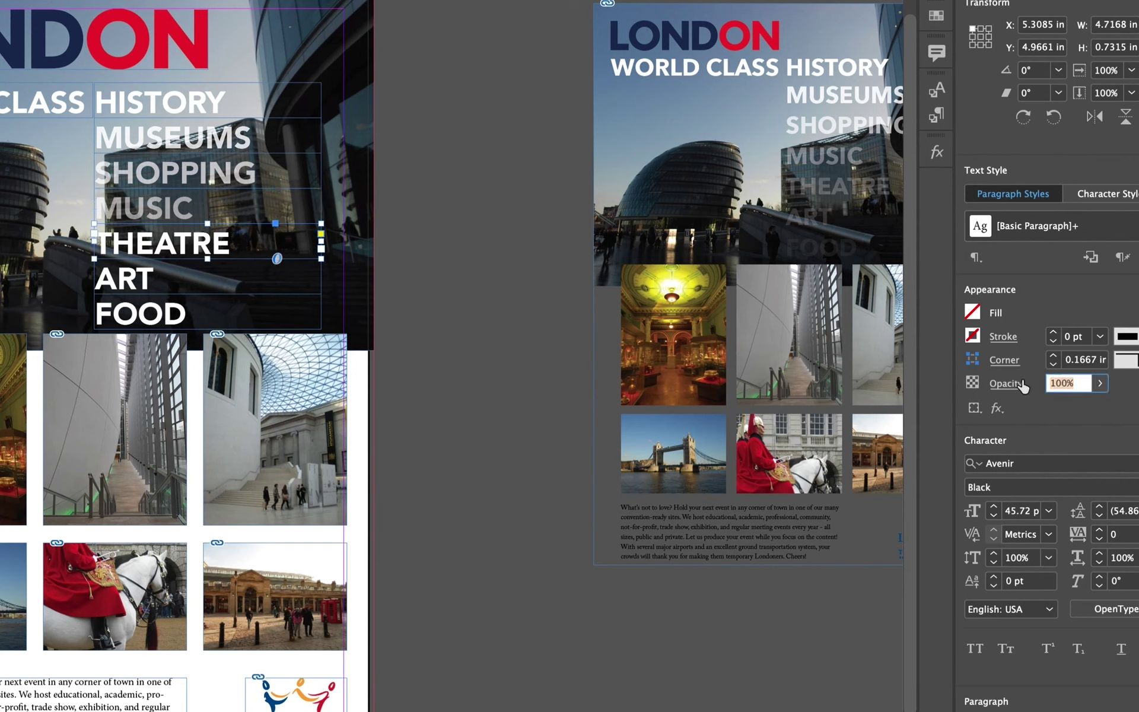
text(60)
key(Return)
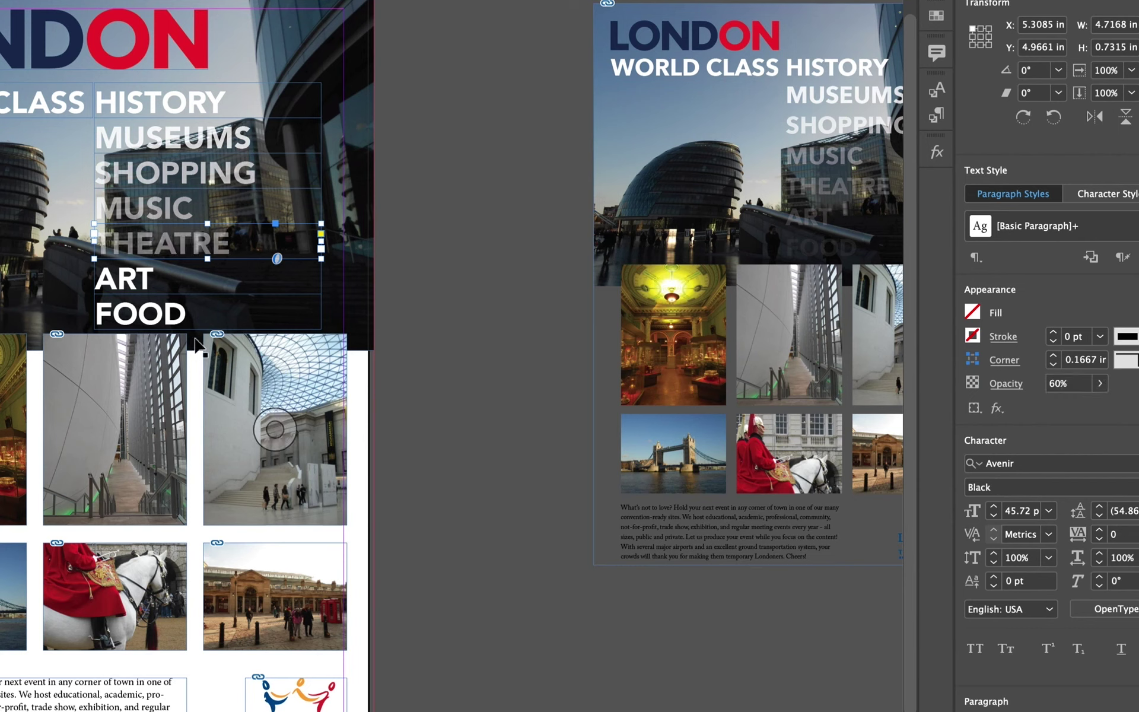
click(129, 273)
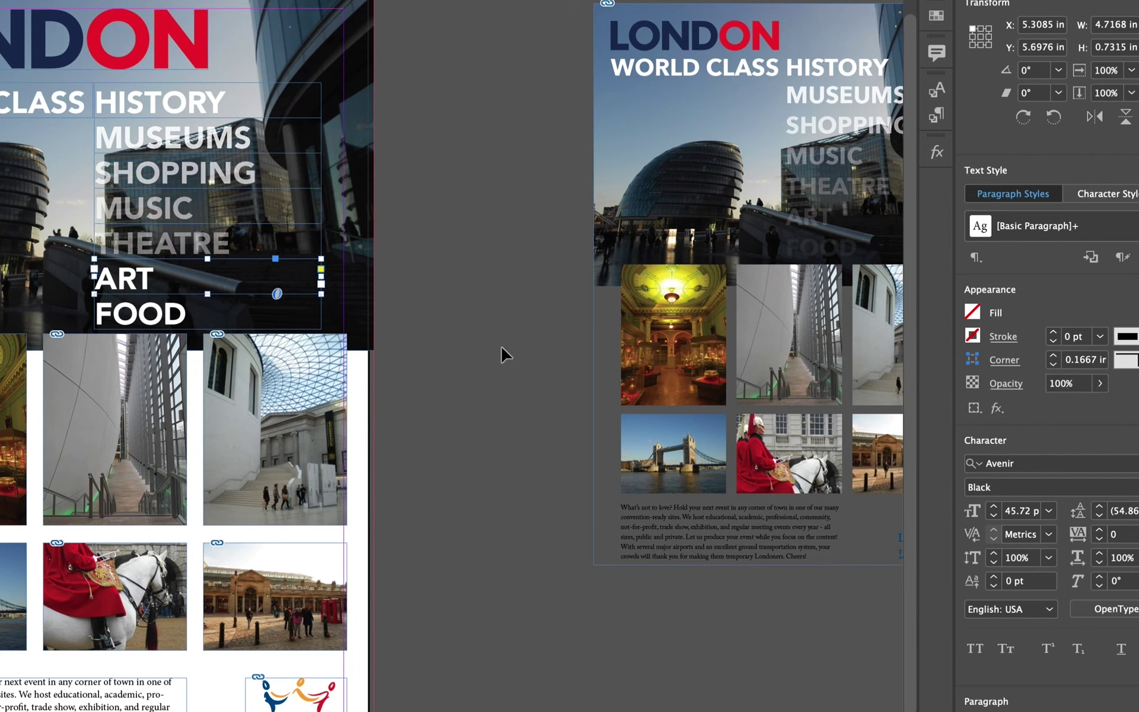
click(1067, 385)
text(50)
key(Return)
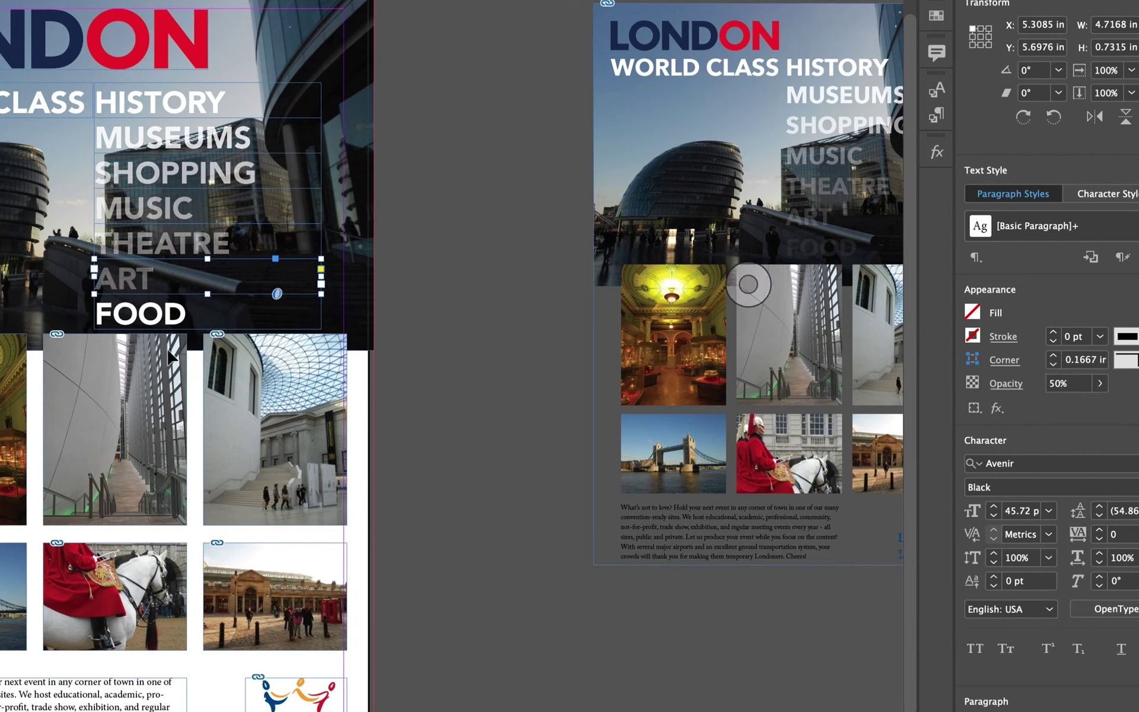
click(154, 322)
click(1074, 385)
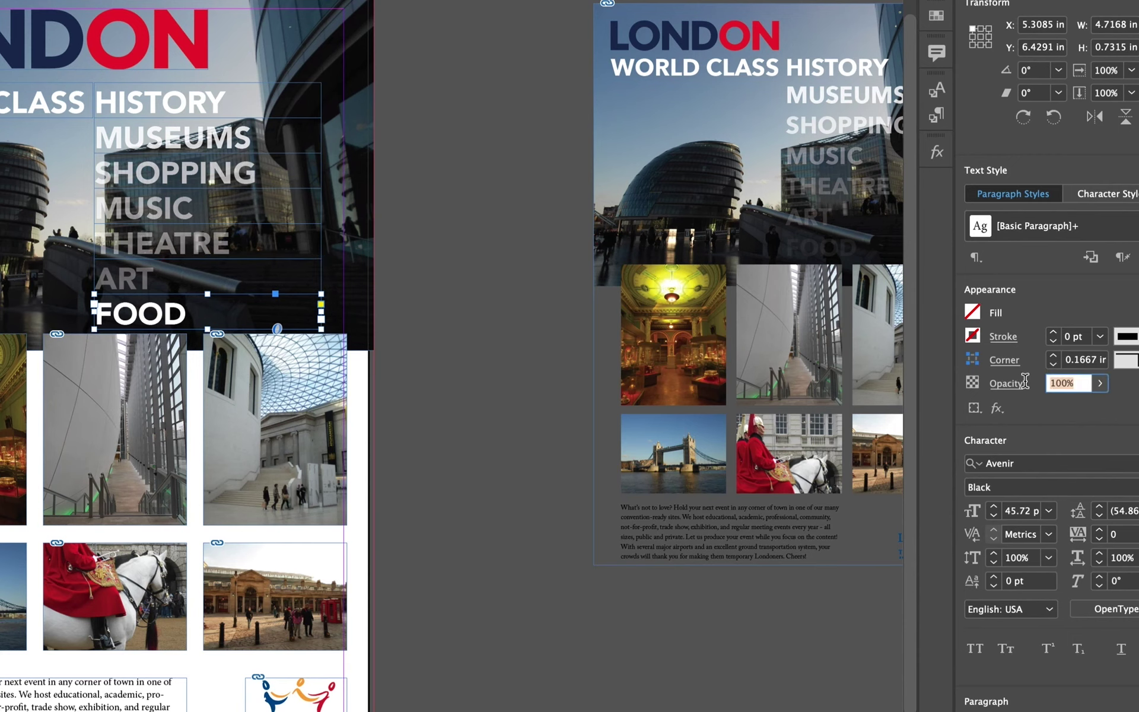
text(40)
key(Return)
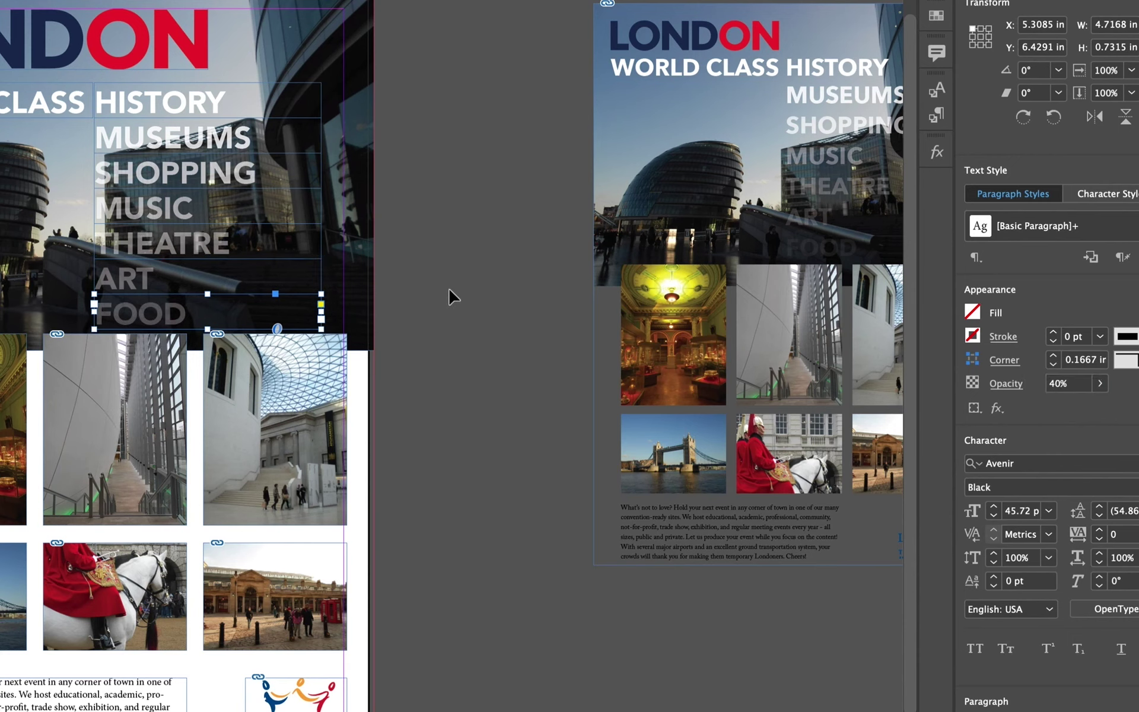
click(451, 297)
Step: Center the full poster and switch to Preview mode without guides or frame edges
scroll(452, 314, left, 5)
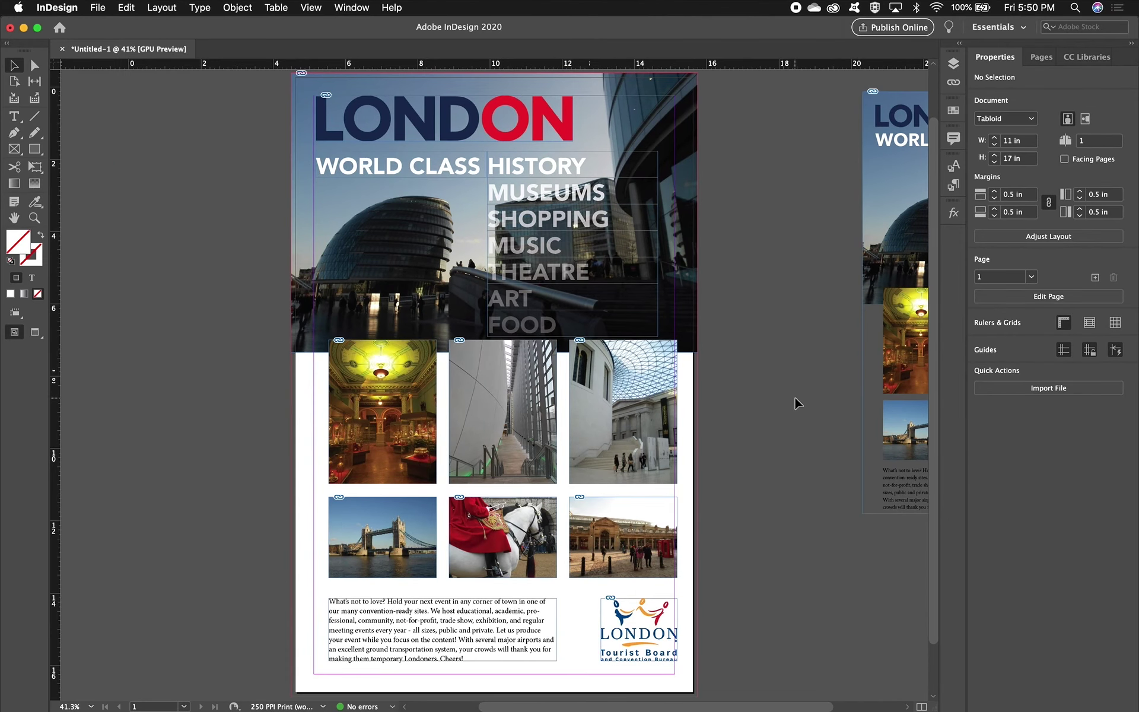
key(w)
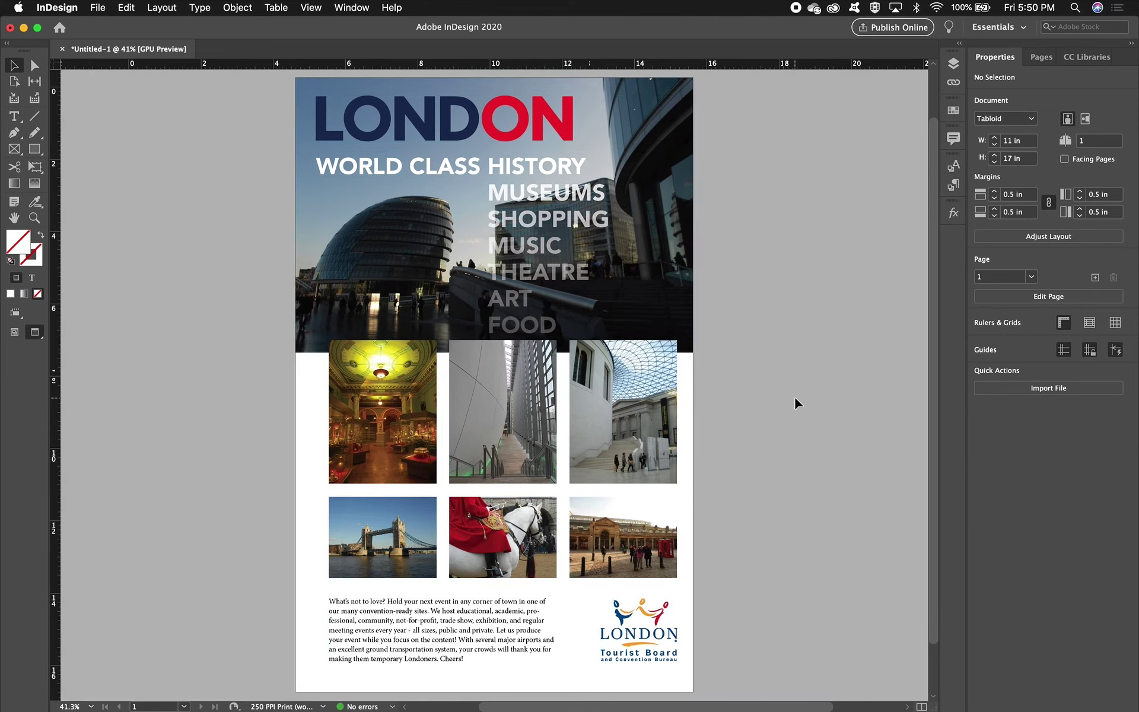